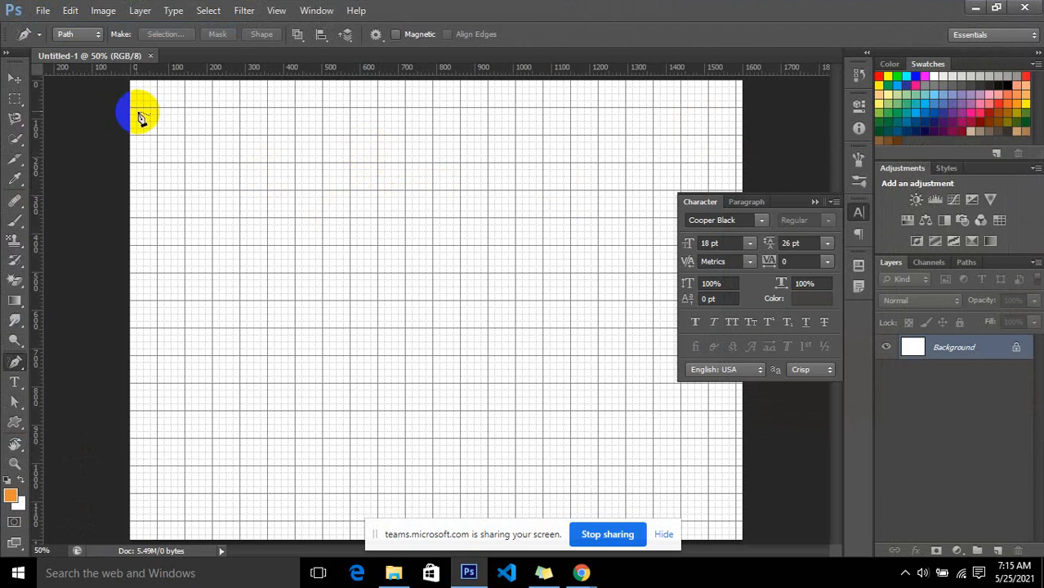
left_click(13, 78)
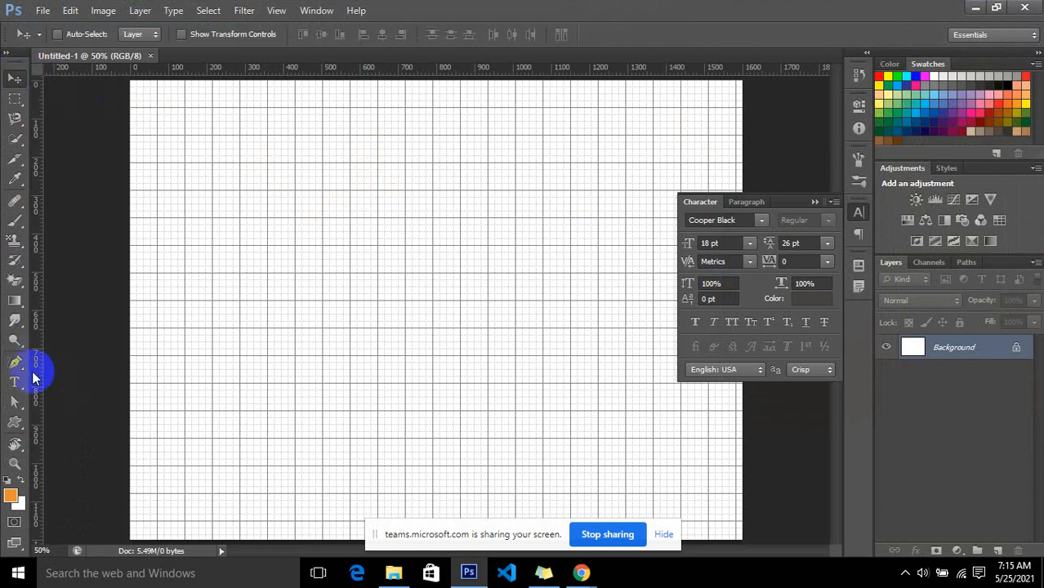
left_click(16, 363)
left_click_drag(18, 368, 65, 365)
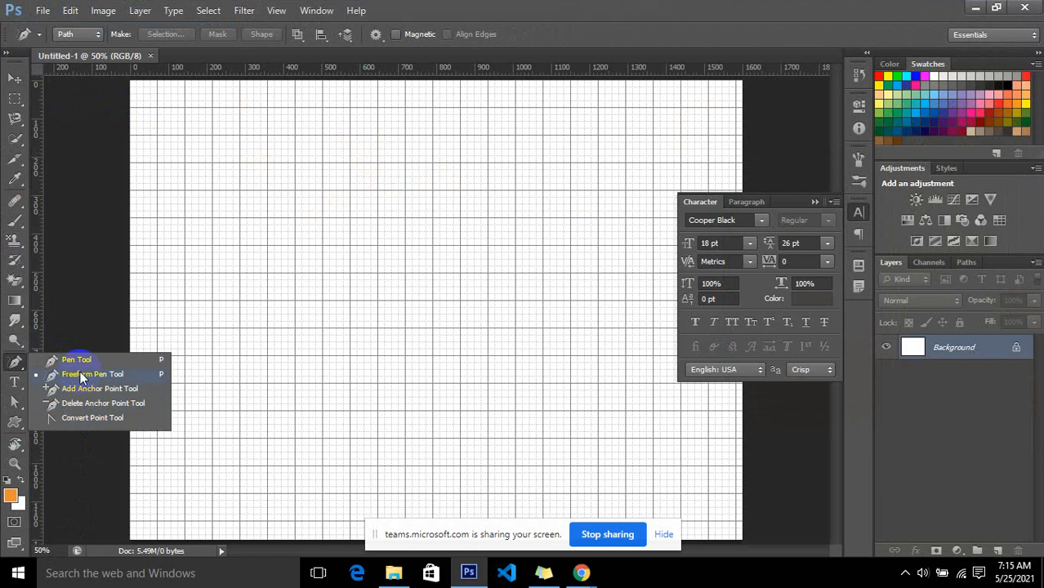
left_click(22, 402)
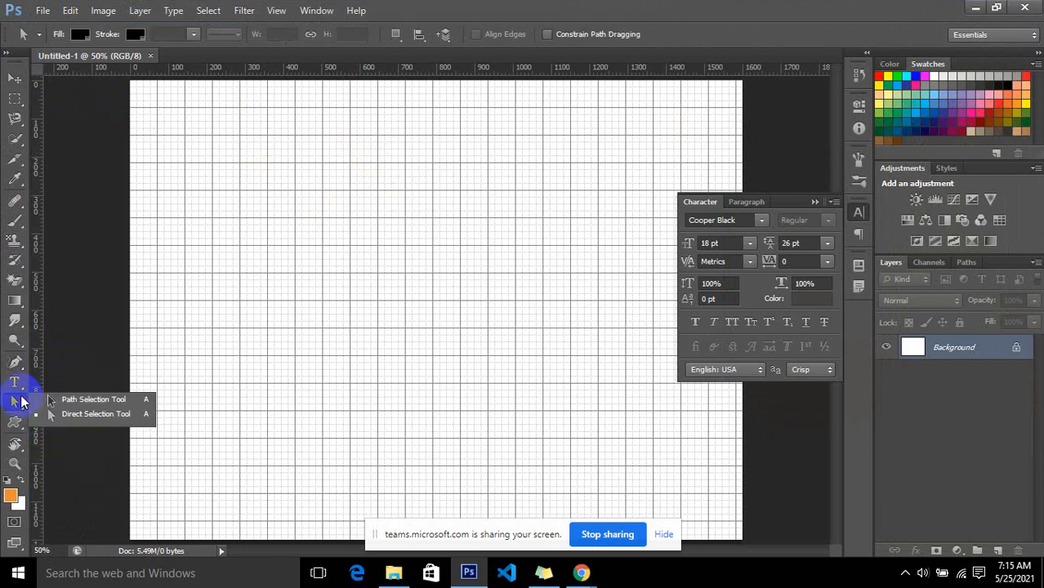
left_click(23, 366)
left_click(24, 406)
left_click(23, 370)
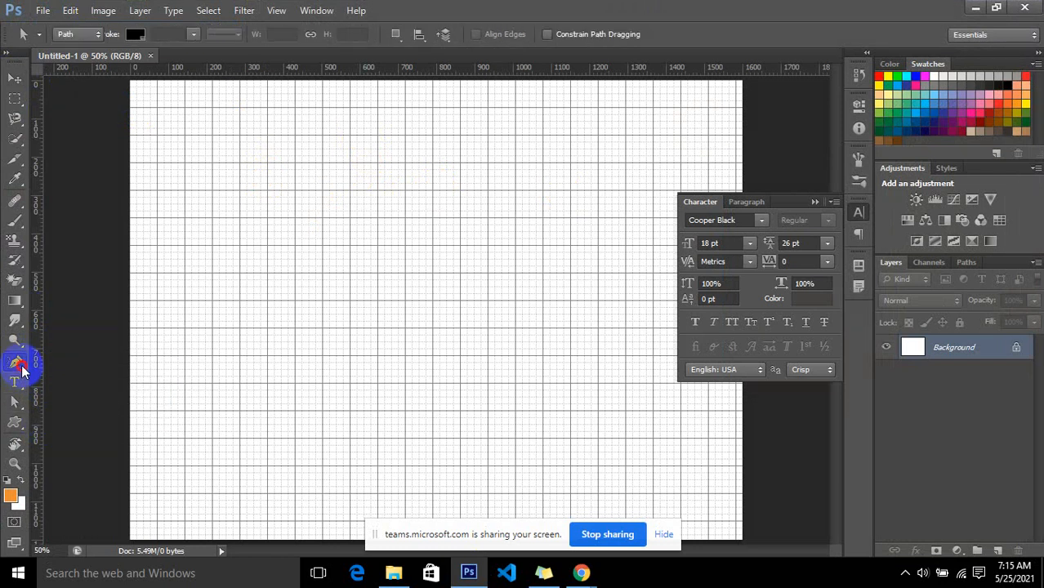
left_click(16, 402)
left_click(18, 368)
left_click(17, 402)
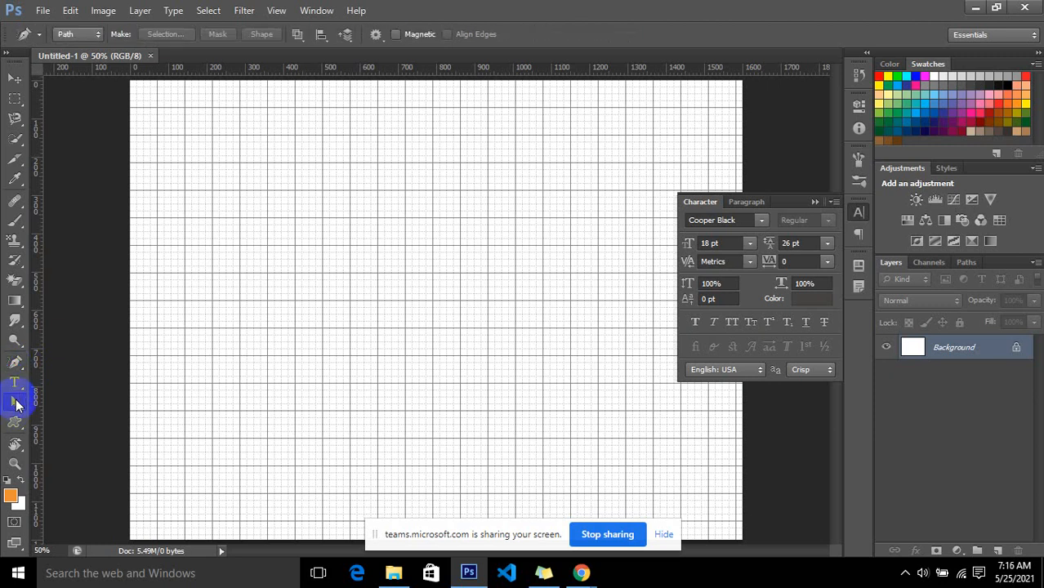
left_click(18, 368)
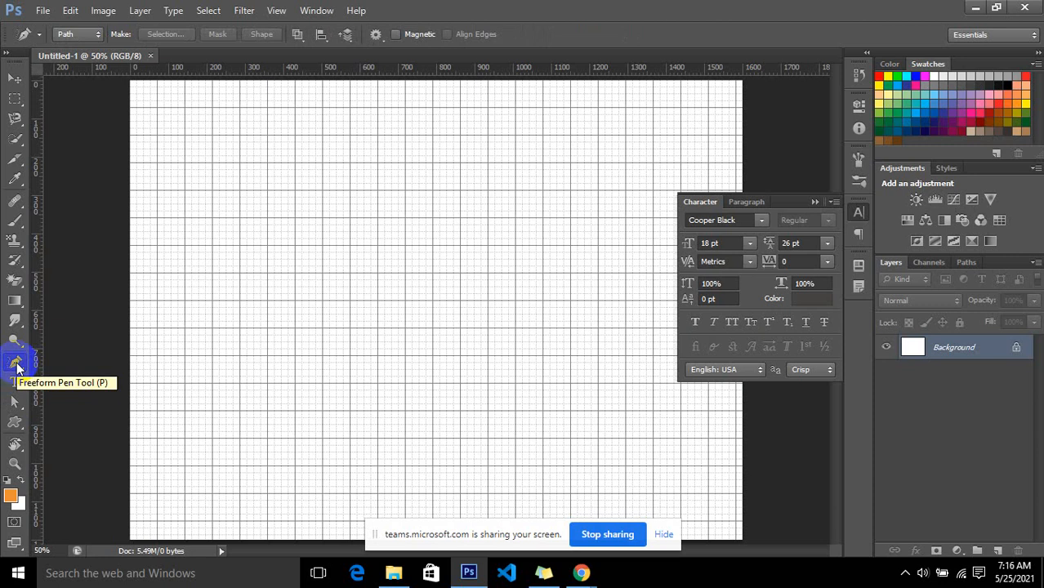
- Draw a closed four-point V-shaped path near the canvas centre with the Pen Tool, with a notch at the top and a point at the bottom
left_click(17, 366)
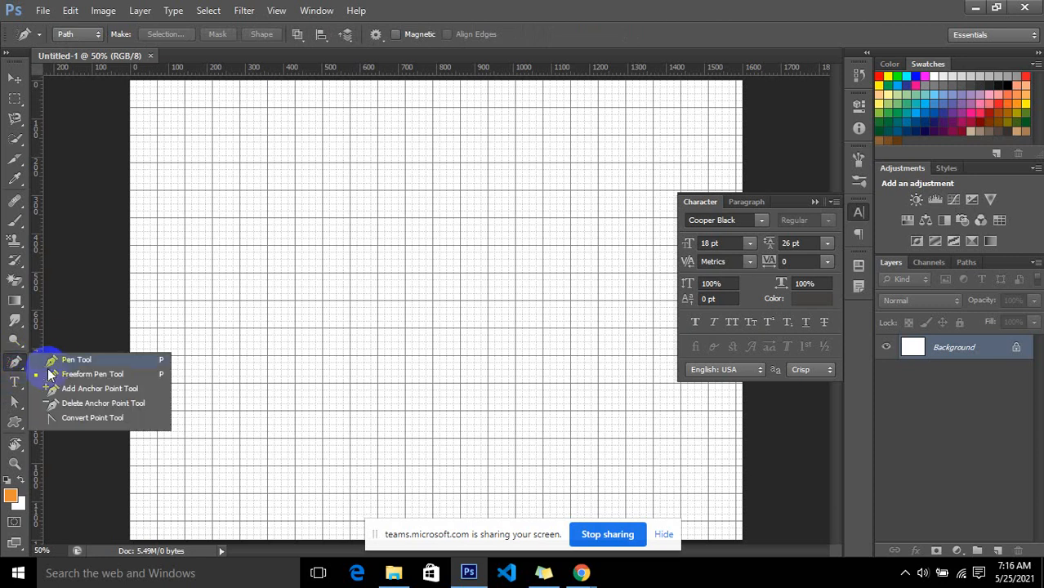
left_click(62, 361)
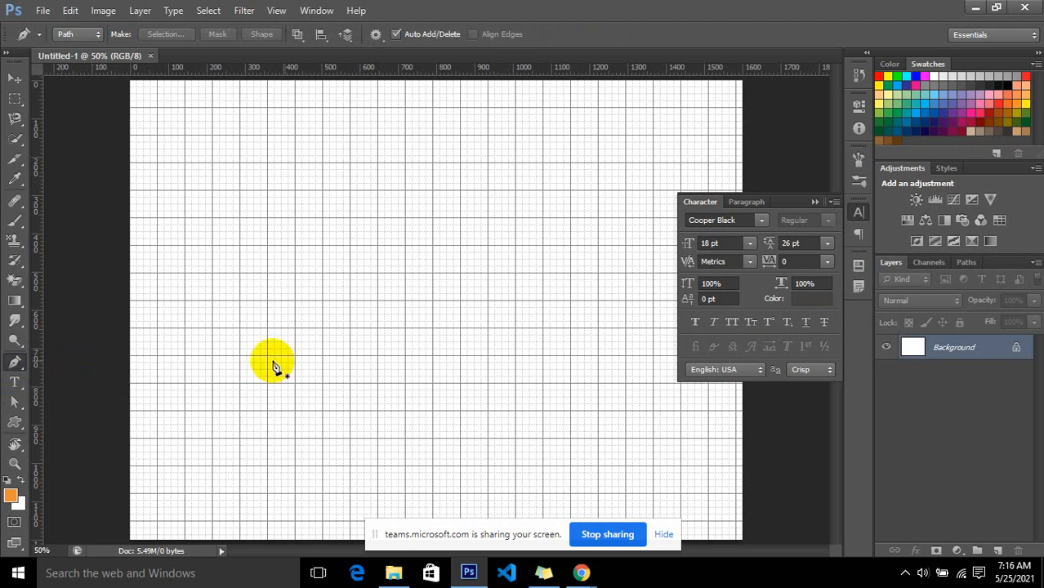
left_click(406, 273)
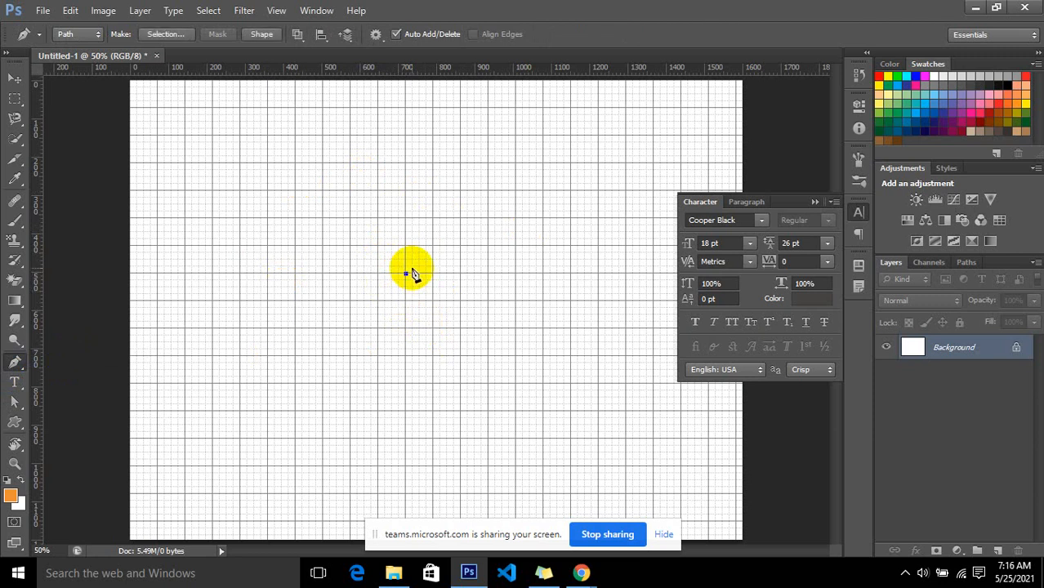
left_click(323, 245)
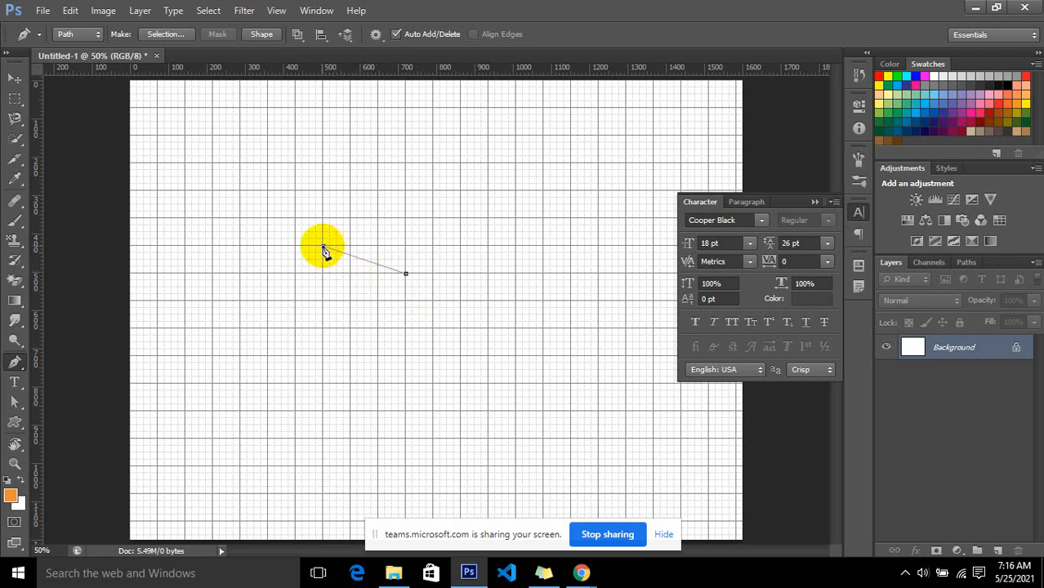
left_click(405, 357)
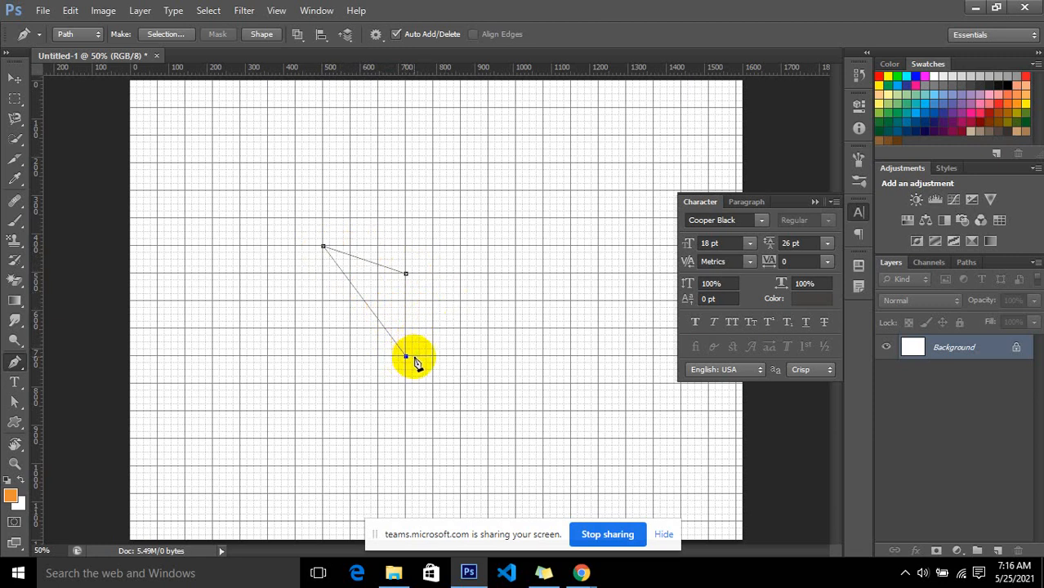
left_click(489, 246)
left_click(406, 274)
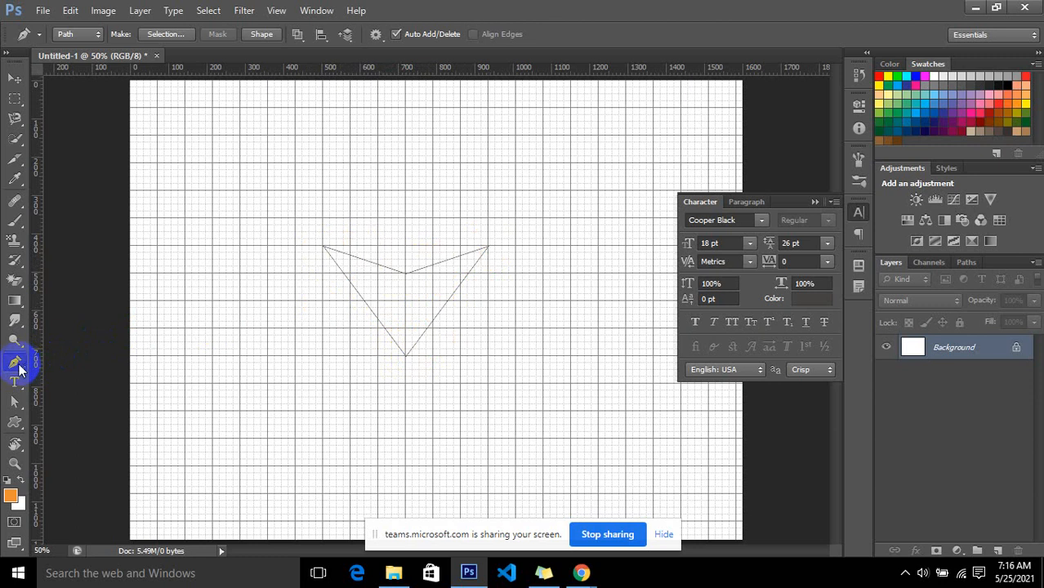
- Curve the two upper outer corners of the path with the Convert Point Tool to form a symmetrical heart
left_click_drag(15, 364, 74, 369)
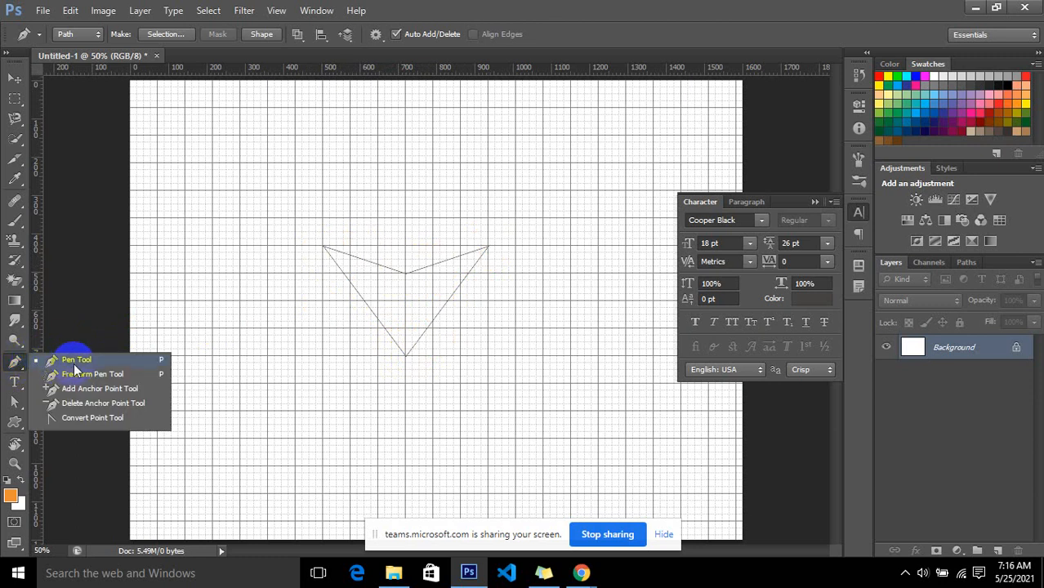
left_click_drag(74, 364, 72, 370)
left_click(97, 418)
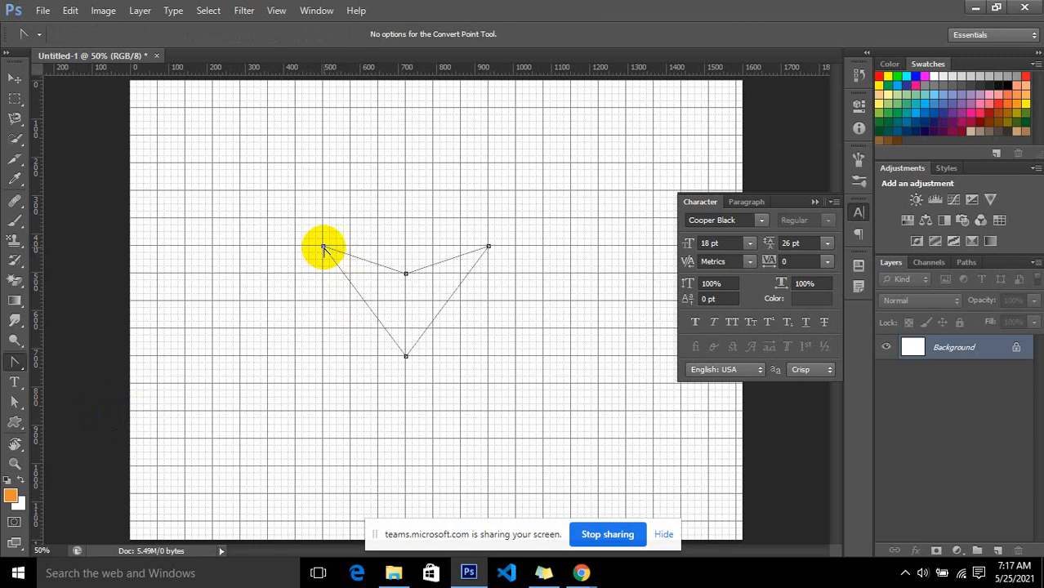
left_click_drag(324, 248, 296, 288)
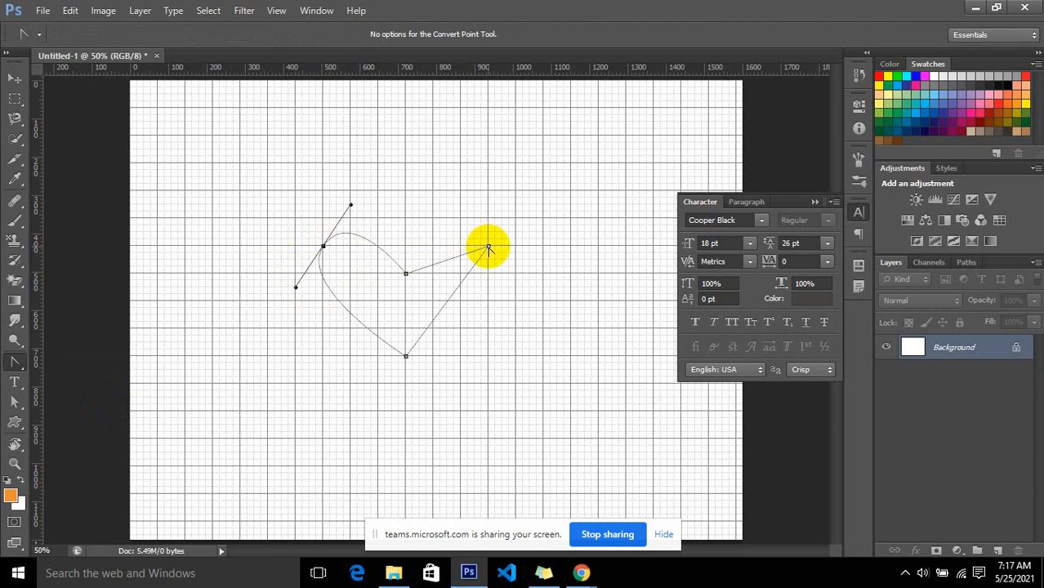
left_click_drag(488, 246, 462, 210)
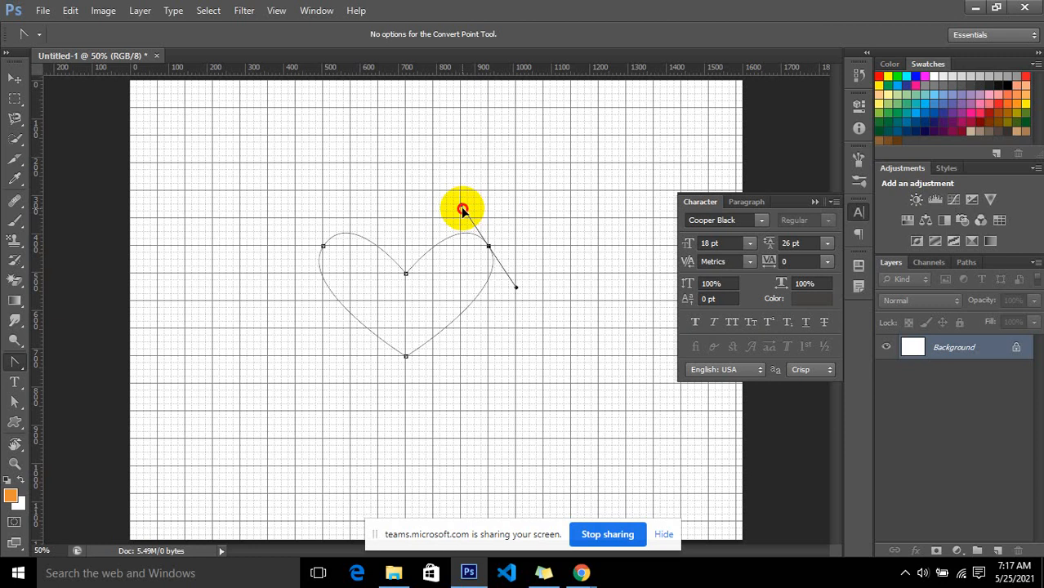
left_click_drag(462, 210, 461, 205)
- Add one anchor point midway along each lower side of the heart path
left_click_drag(27, 370, 94, 392)
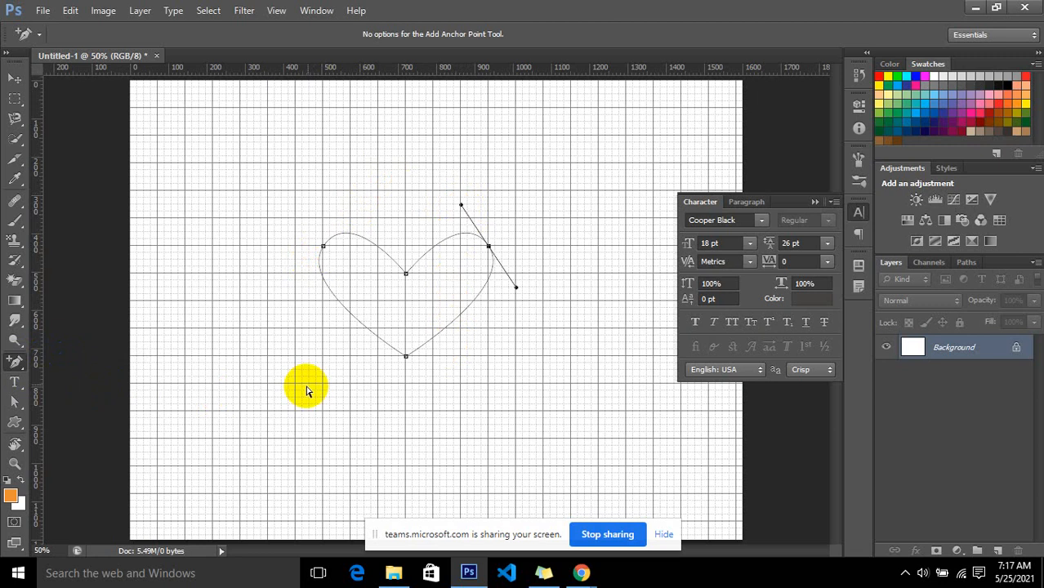
left_click(354, 317)
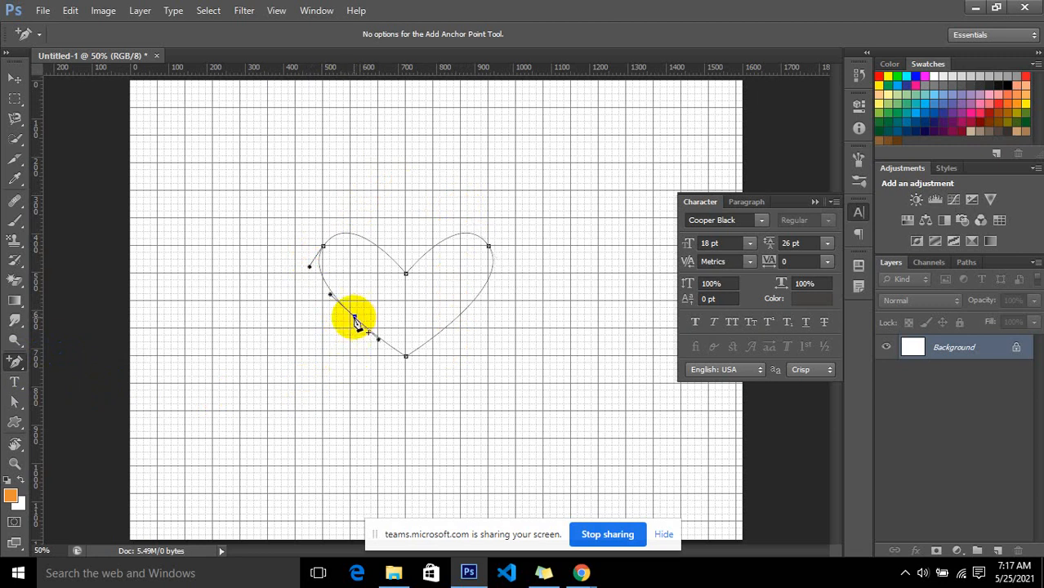
left_click(463, 312)
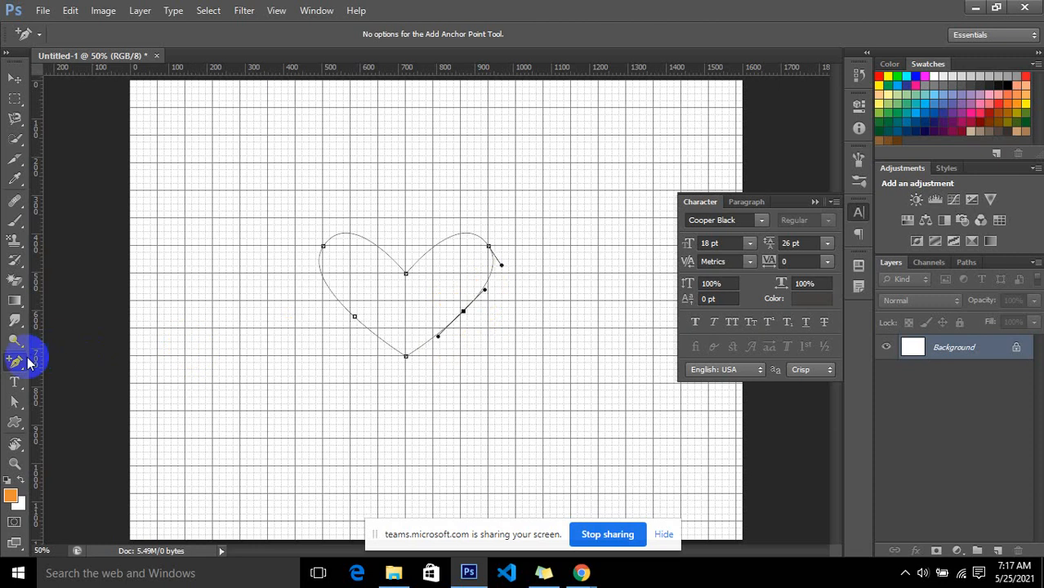
- Move the added anchor on the heart's lower-left side slightly down and right with the Direct Selection Tool
left_click(20, 404)
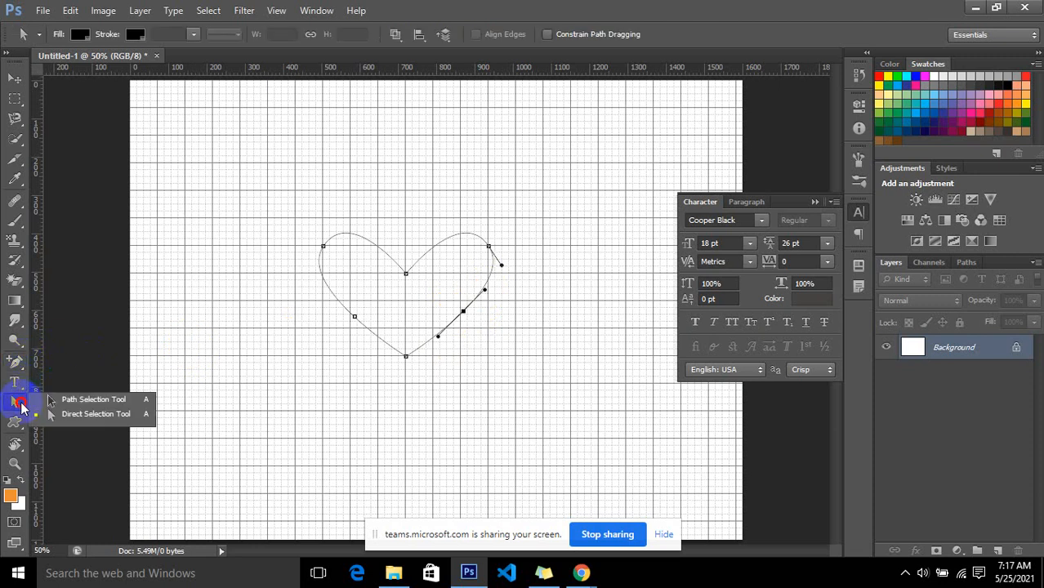
left_click(80, 414)
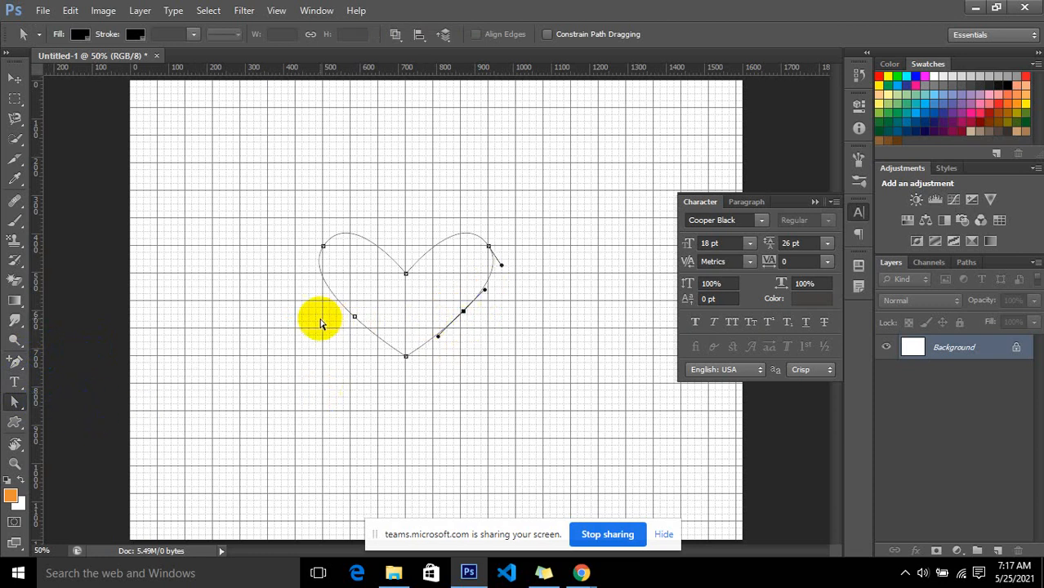
left_click(353, 315)
mouse_move(352, 315)
left_mouse_down()
mouse_move(372, 344)
mouse_move(354, 317)
mouse_move(342, 332)
mouse_move(357, 322)
left_mouse_up()
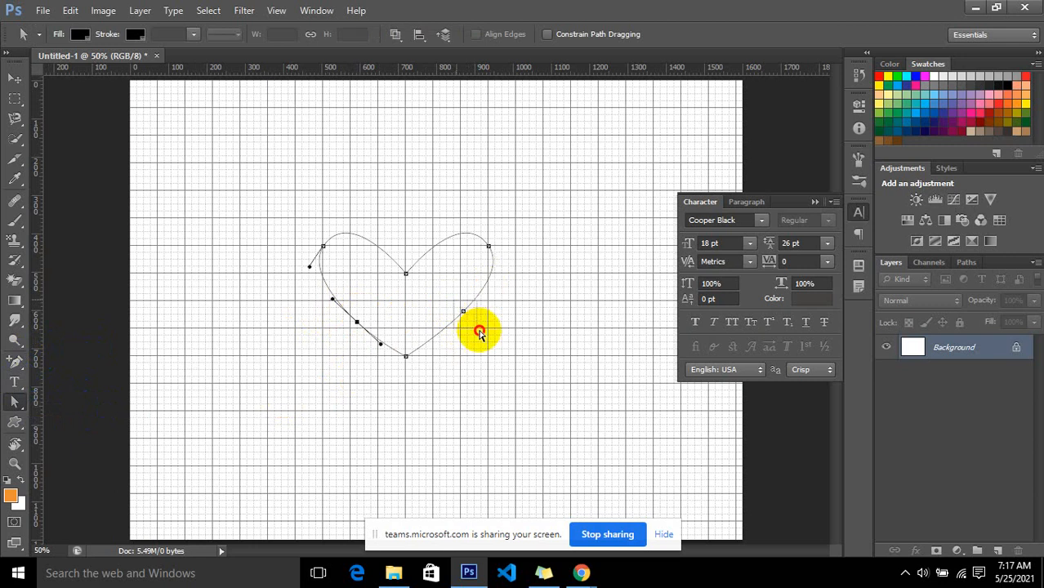
- Reposition the added anchor on the heart's lower-right side up and inward so that side curves into the shape
left_click(462, 311)
left_click(469, 322)
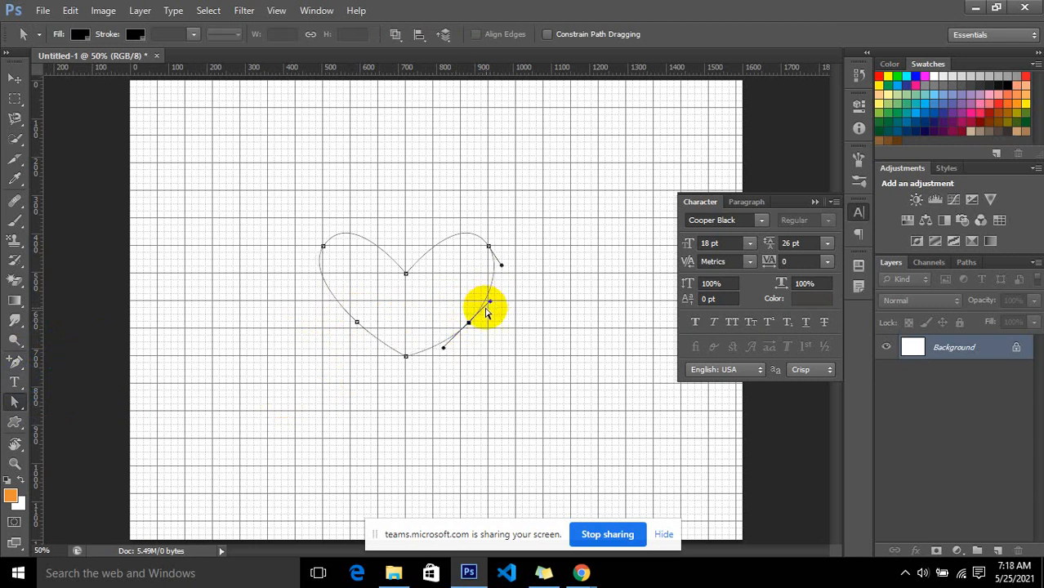
left_click(488, 306)
left_click(467, 310)
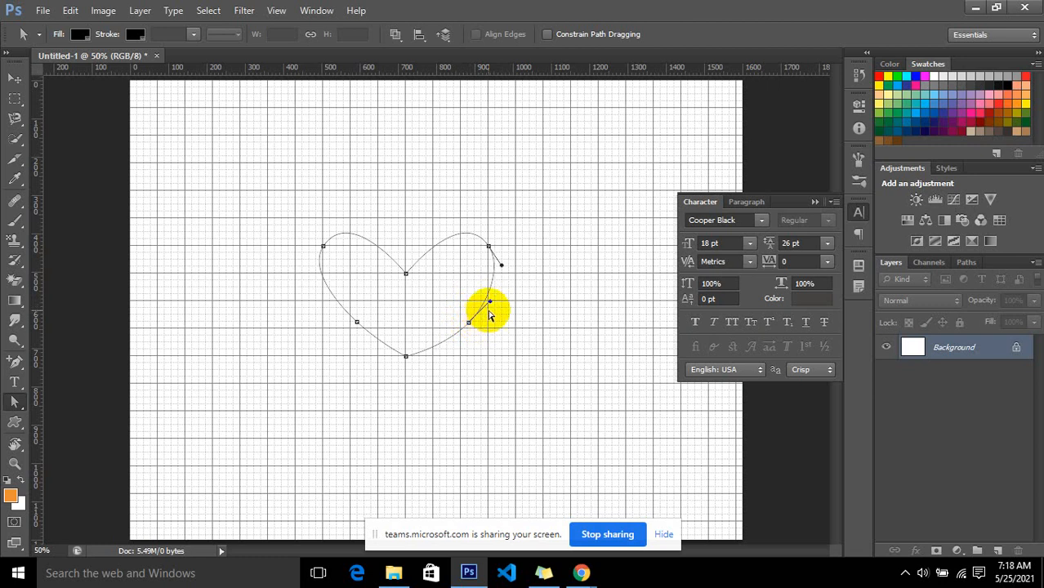
left_click_drag(490, 304, 455, 303)
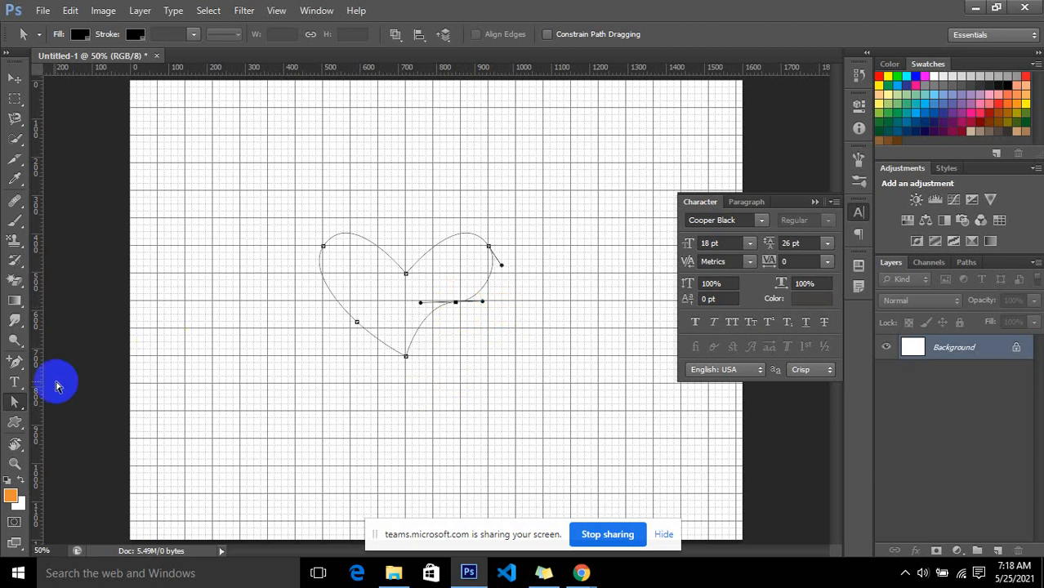
- Move the whole heart path one major grid square to the right with the Path Selection Tool
left_click(13, 401)
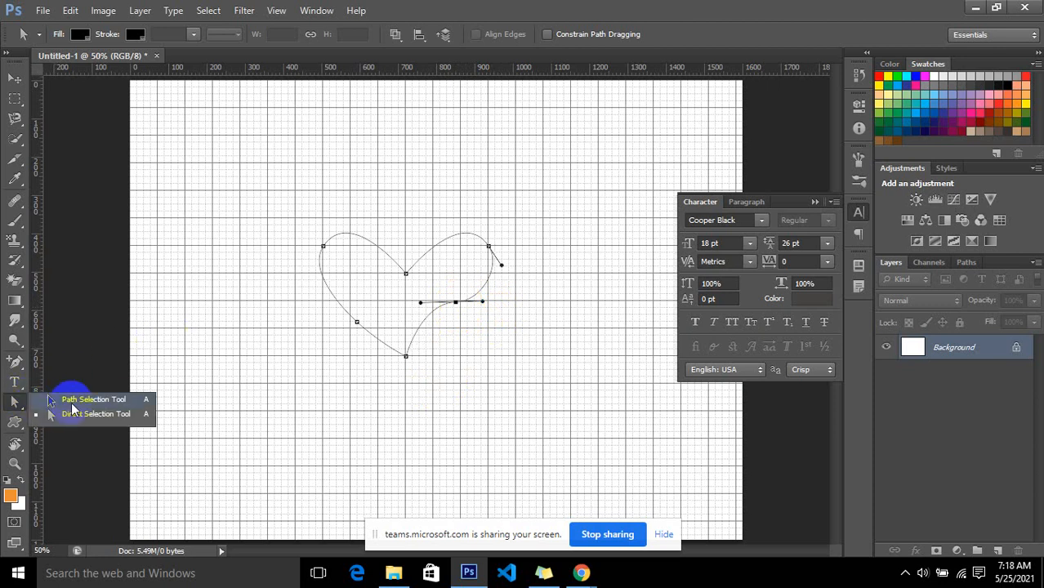
left_click(82, 400)
left_click_drag(405, 274, 432, 273)
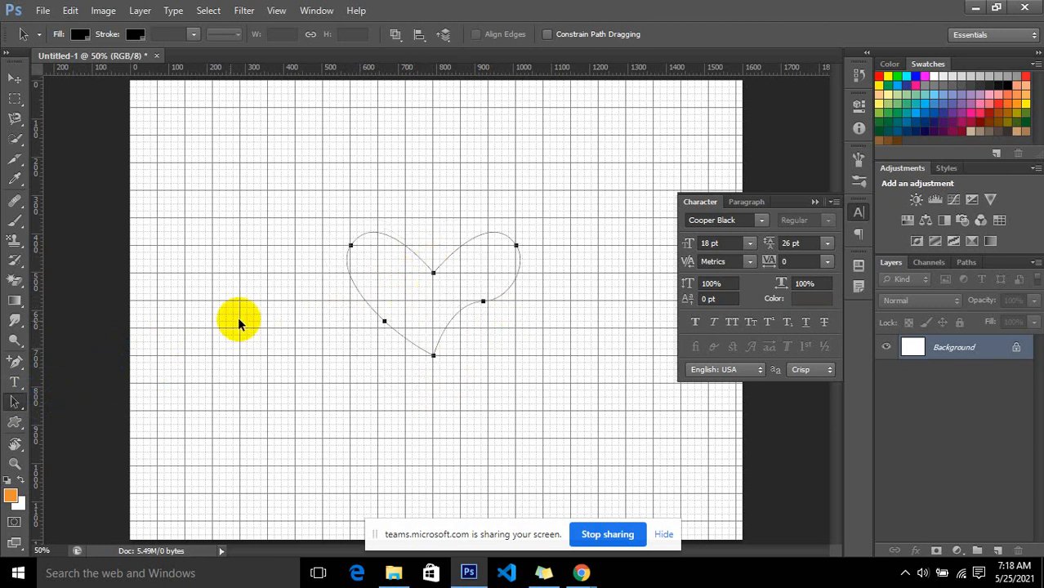
- Nudge the heart's upper-left anchor and shift its upper-right and lower-right anchors down and outward with the Direct Selection Tool
left_click(22, 398)
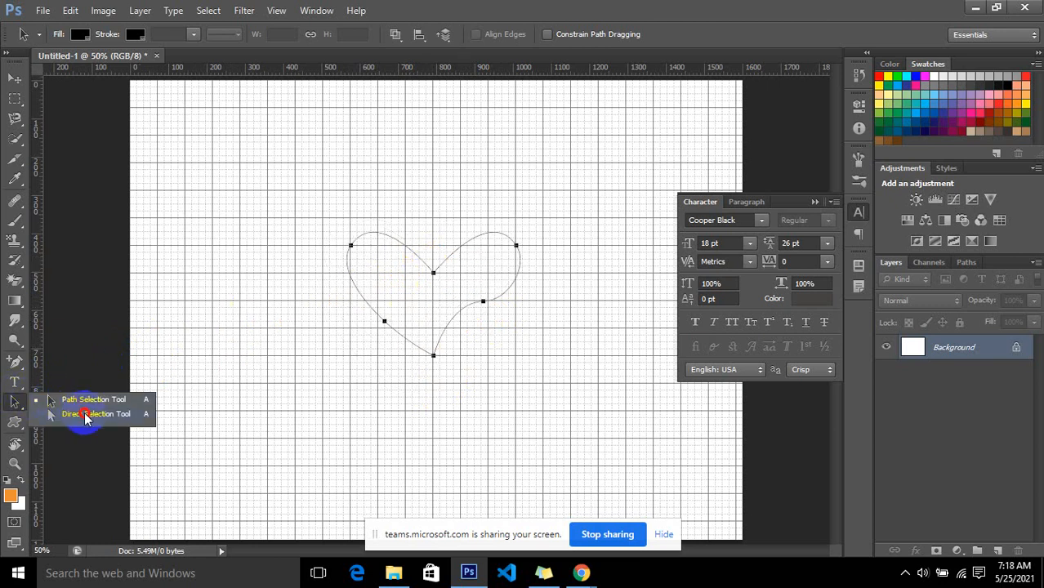
left_click(65, 414)
left_click(350, 244)
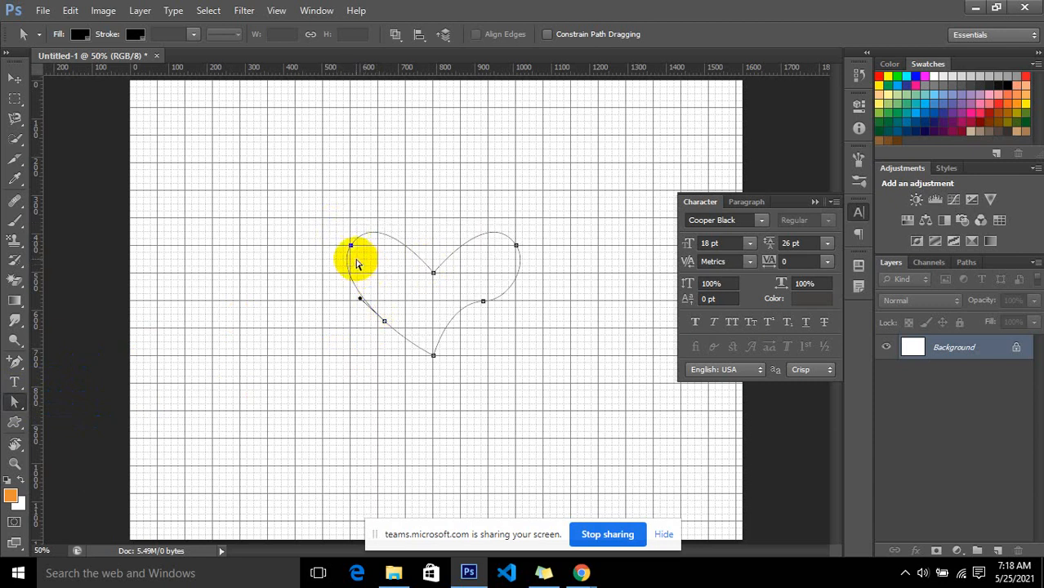
left_click(351, 246)
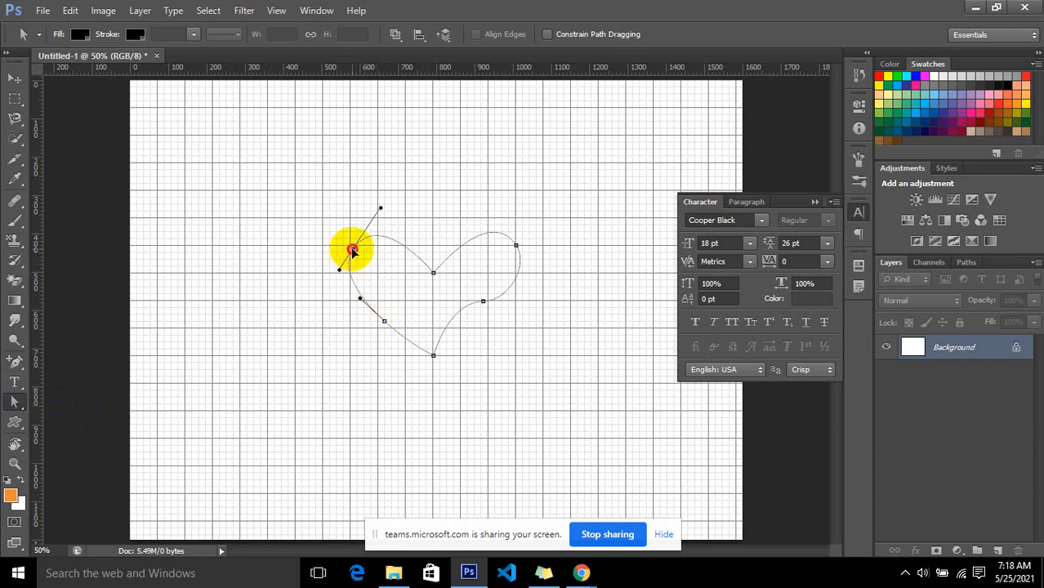
left_click_drag(519, 215, 478, 340)
left_click_drag(482, 303, 494, 320)
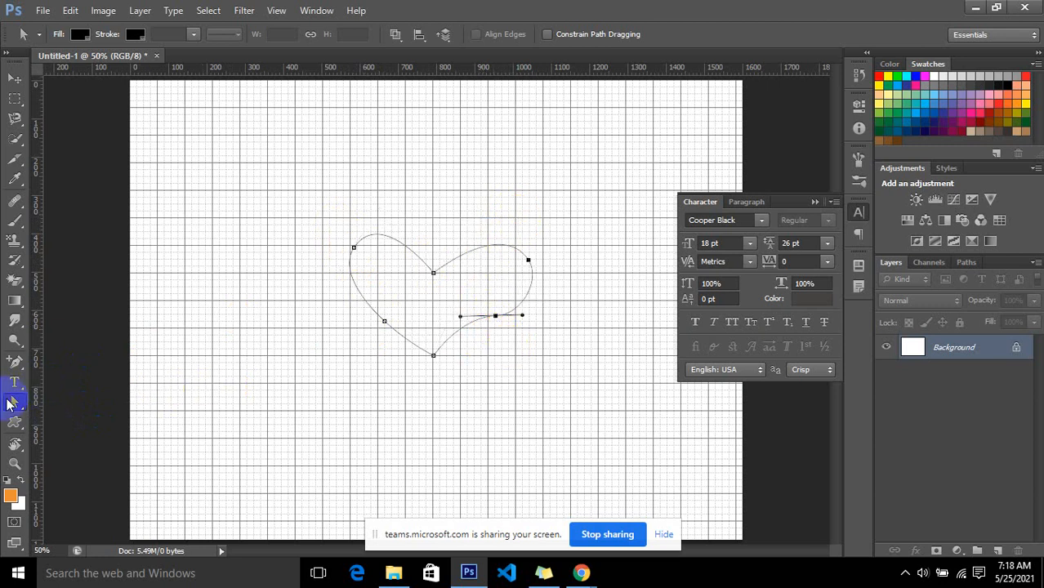
- Select the entire heart path with the Path Selection Tool and shift it slightly downward
right_click(10, 403)
left_click(82, 398)
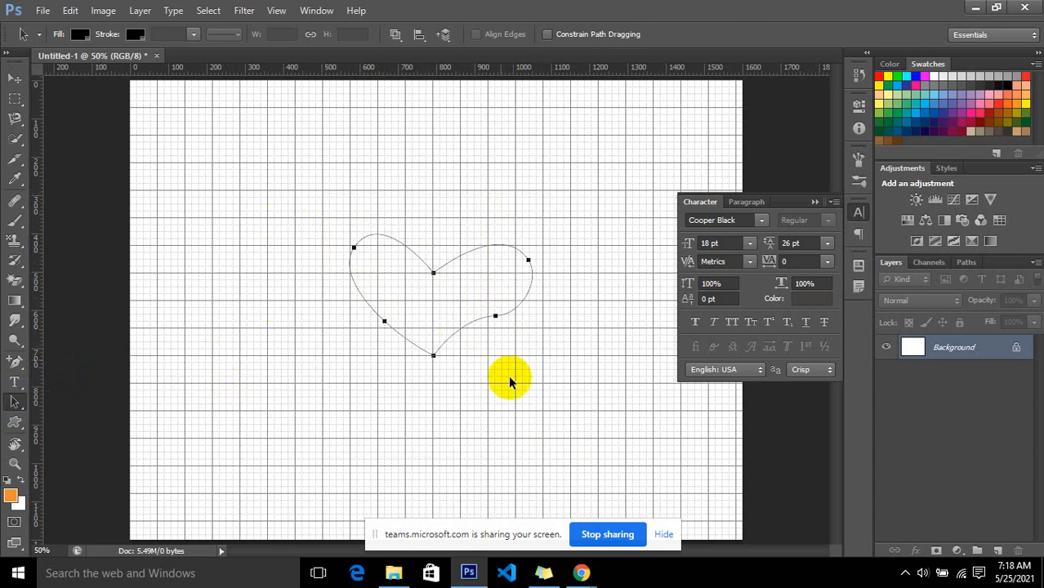
mouse_move(443, 274)
left_mouse_down()
mouse_move(413, 279)
mouse_move(438, 263)
mouse_move(445, 276)
left_mouse_up()
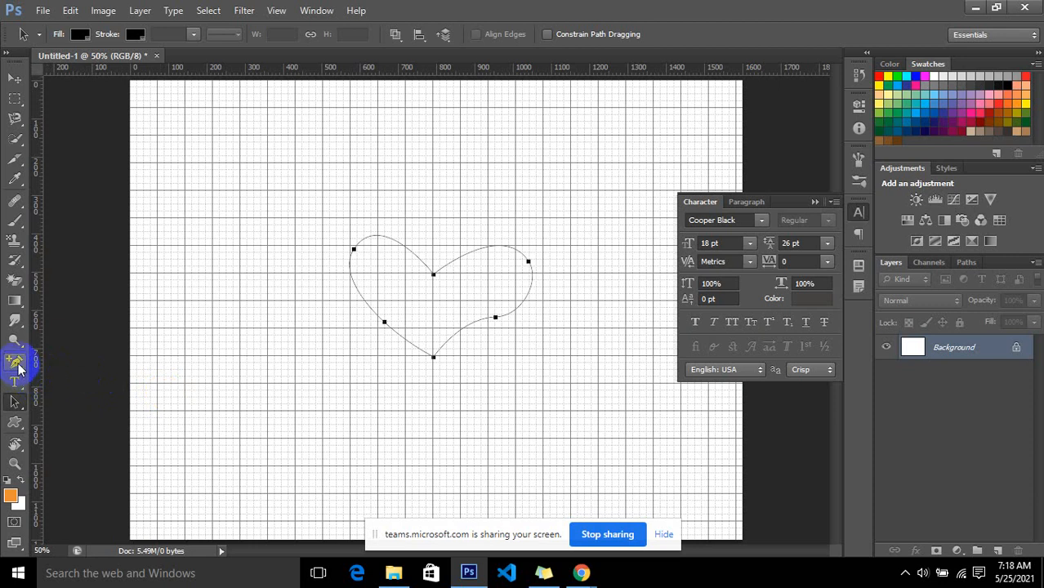
- Remove the anchor on the heart's lower-right side with the Delete Anchor Point Tool
left_click_drag(18, 359, 61, 378)
left_click(85, 403)
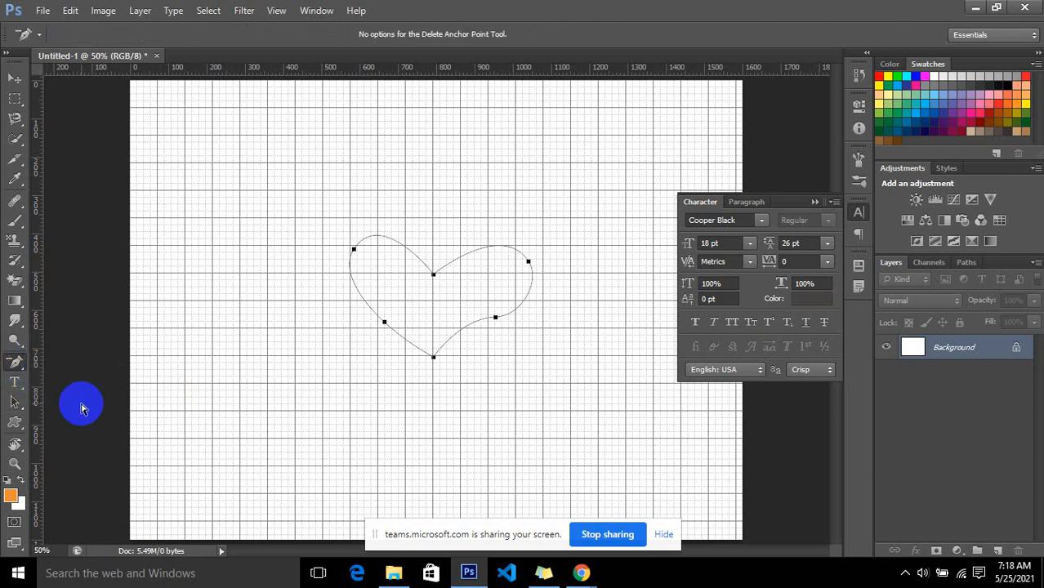
left_click(495, 317)
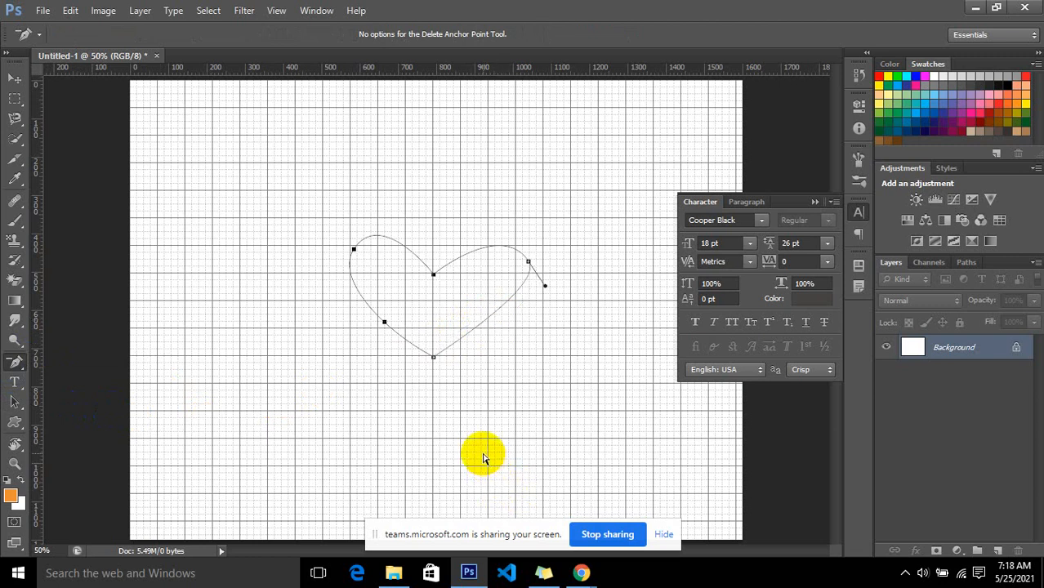
- Remove the anchor on the heart's lower-left side and switch to the Convert Point Tool
left_click(387, 325)
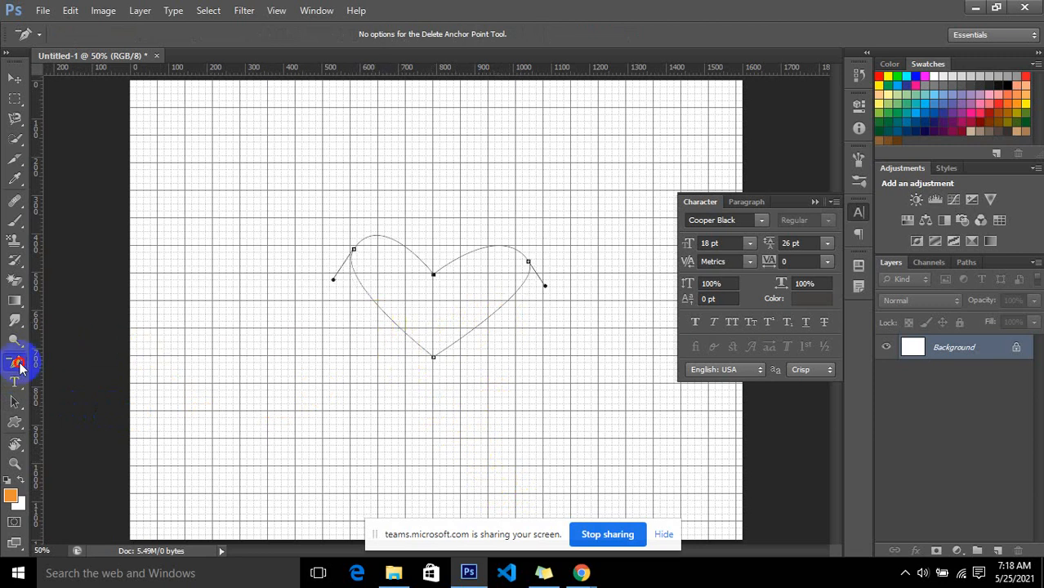
right_click(20, 368)
left_click(52, 364)
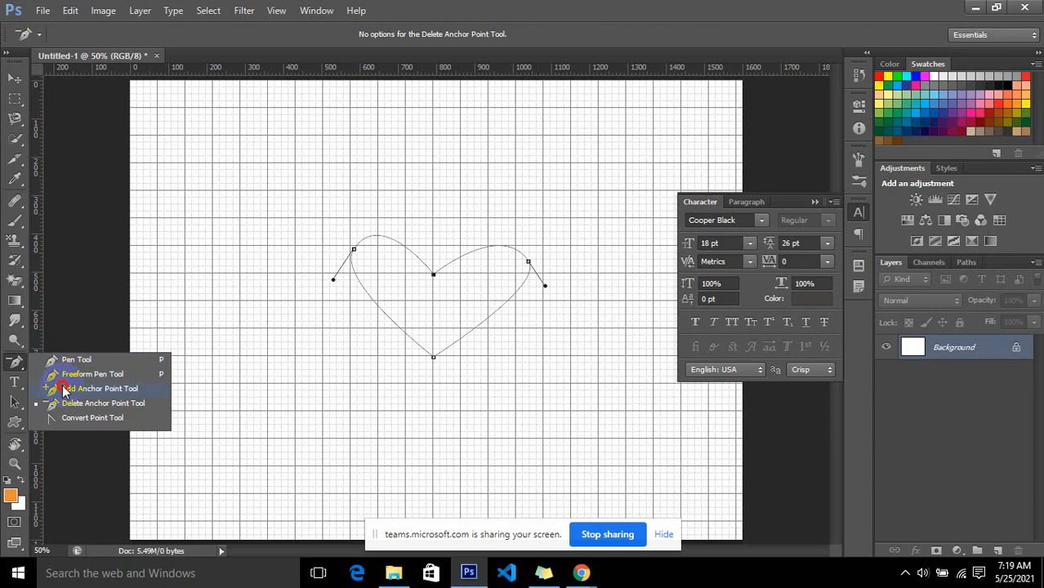
left_click(83, 421)
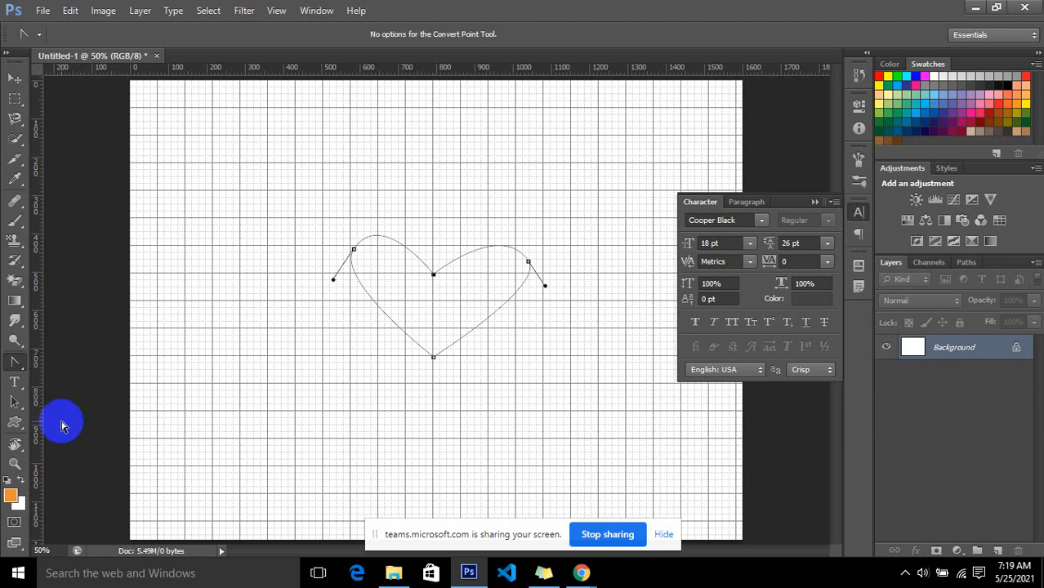
- Convert the heart path into a selection
left_click(24, 400)
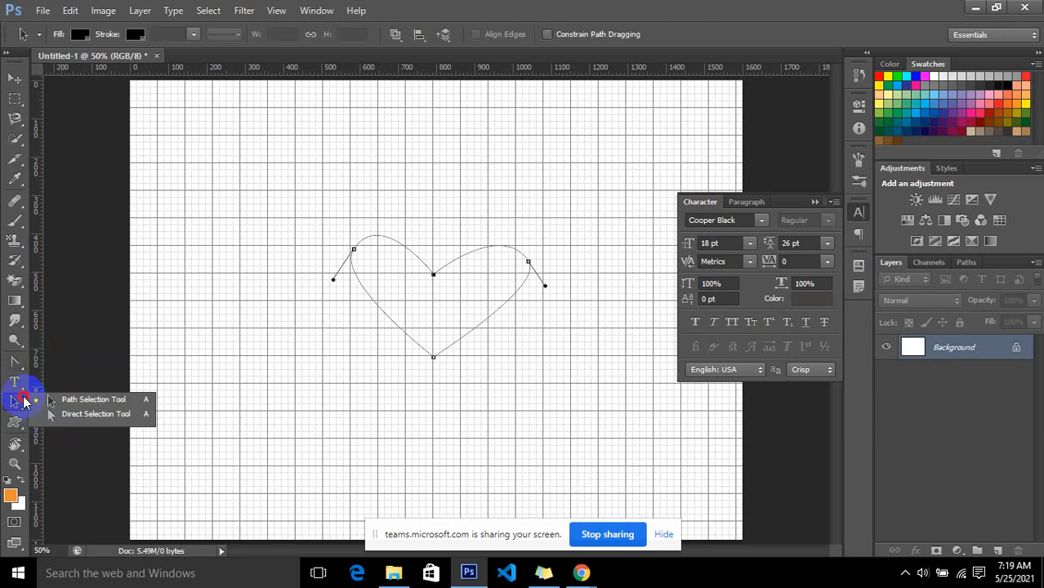
left_click(101, 415)
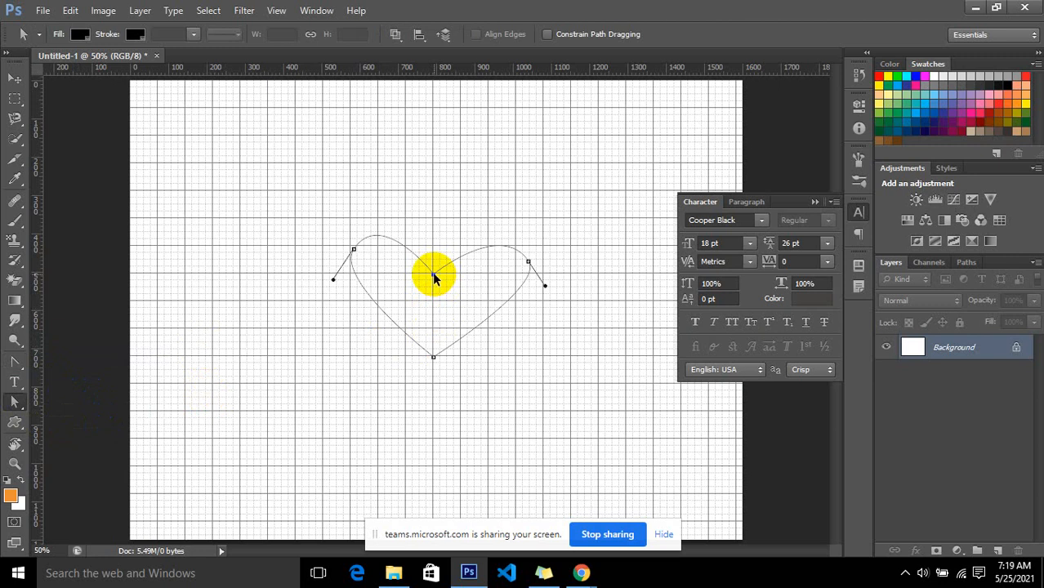
key("ctrl+Return")
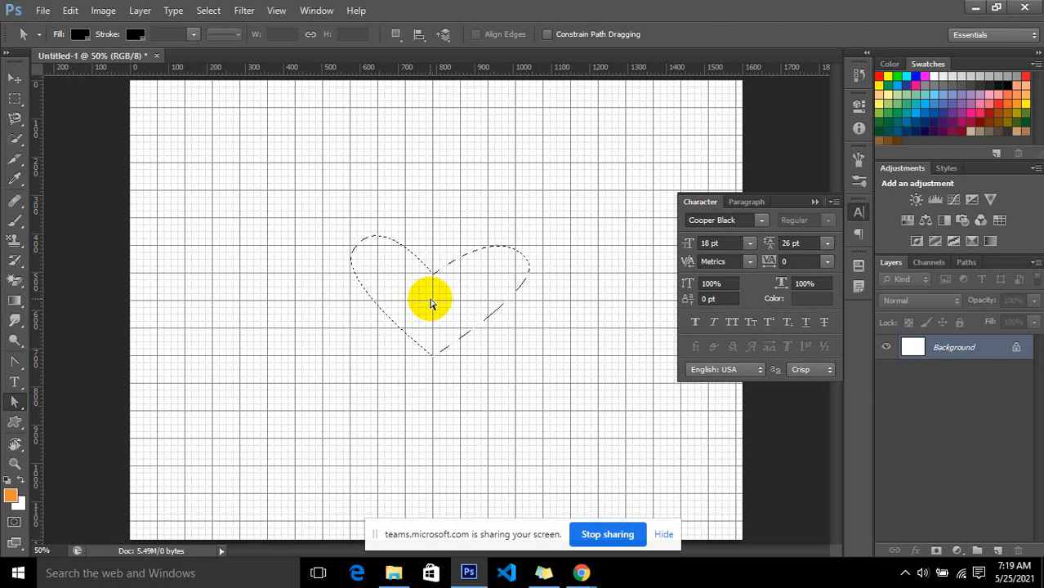
- Fill the heart selection with light green on a new layer in Normal mode
left_click(917, 92)
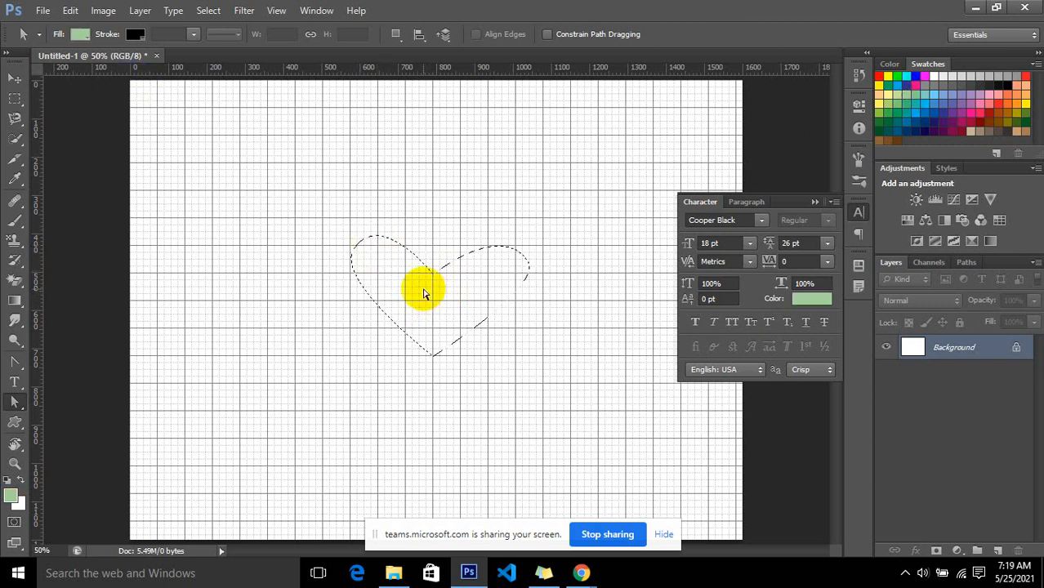
key("ctrl+shift+n")
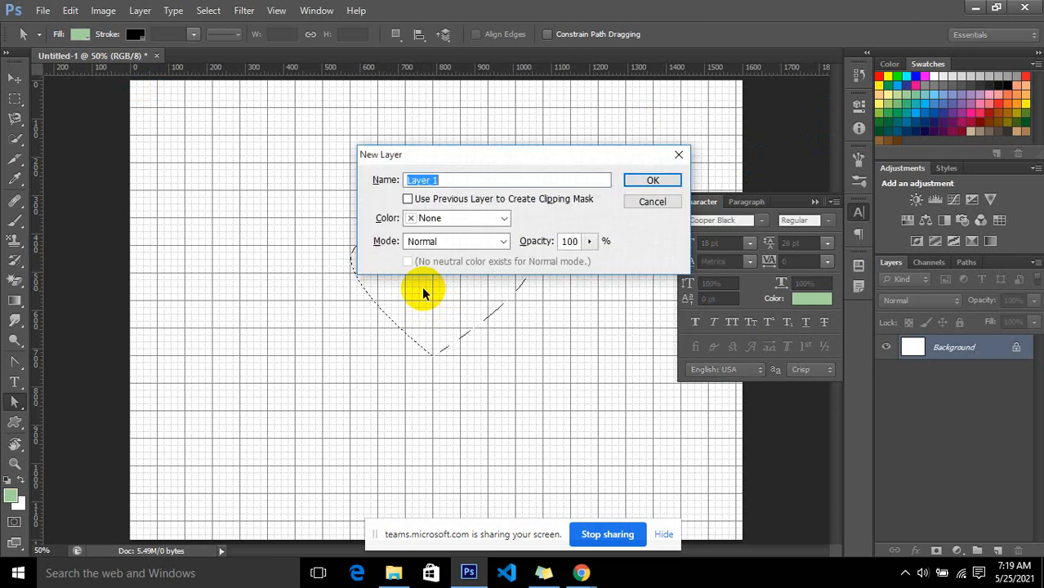
key("Return")
key("alt+BackSpace")
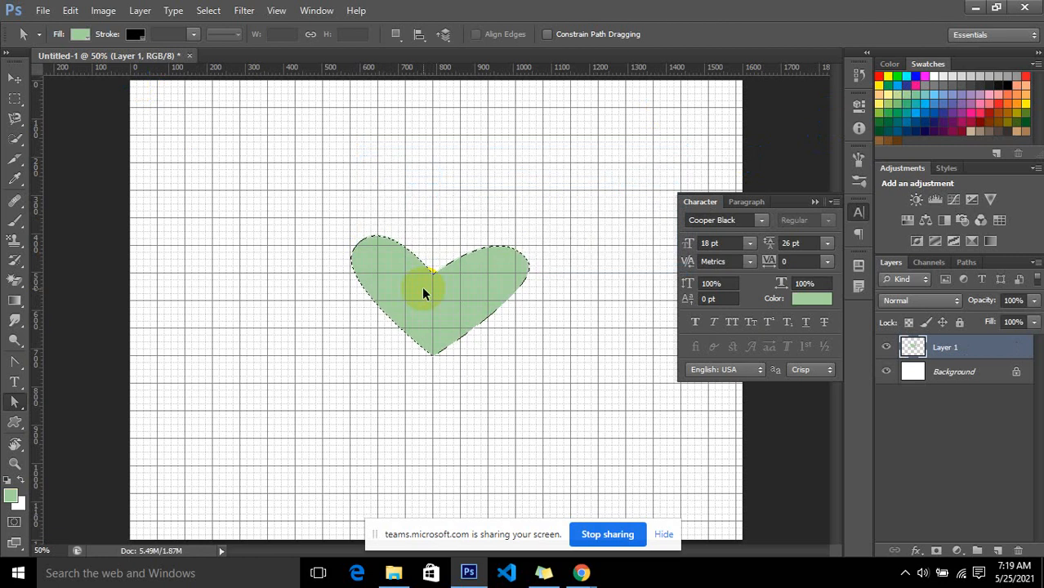
- Deselect the heart and undo its green fill, keeping the new layer empty
key("ctrl+d")
key("ctrl+alt+z")
key("ctrl+alt+z")
key("ctrl+alt+z")
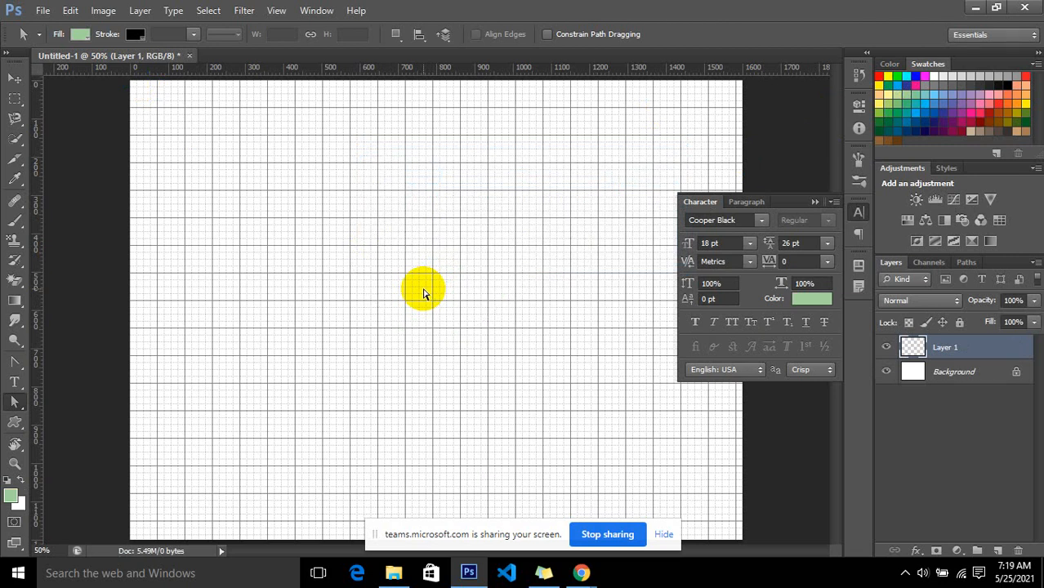
- Sketch four letter-like shapes, a P, an A, an S and another A, across the canvas with the Freeform Pen Tool
left_click(12, 361)
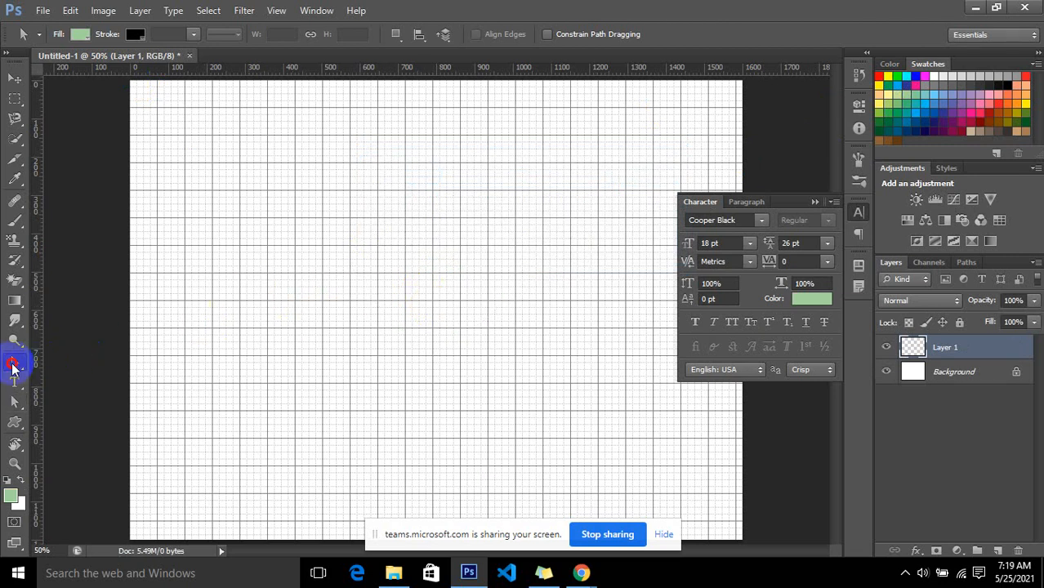
left_click(77, 373)
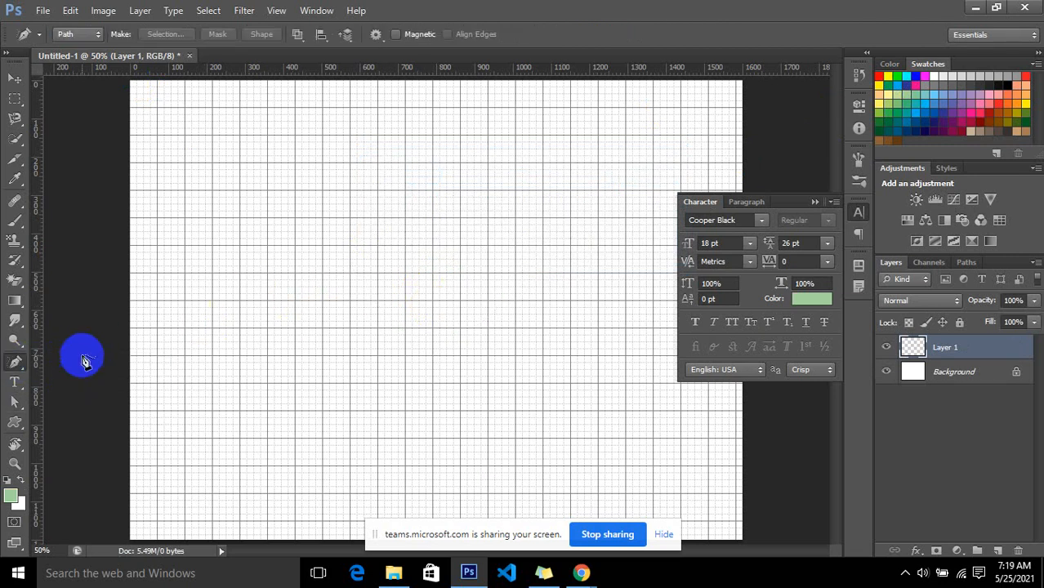
mouse_move(284, 240)
left_mouse_down()
mouse_move(287, 315)
mouse_move(270, 243)
mouse_move(298, 208)
mouse_move(311, 271)
mouse_move(274, 265)
left_mouse_up()
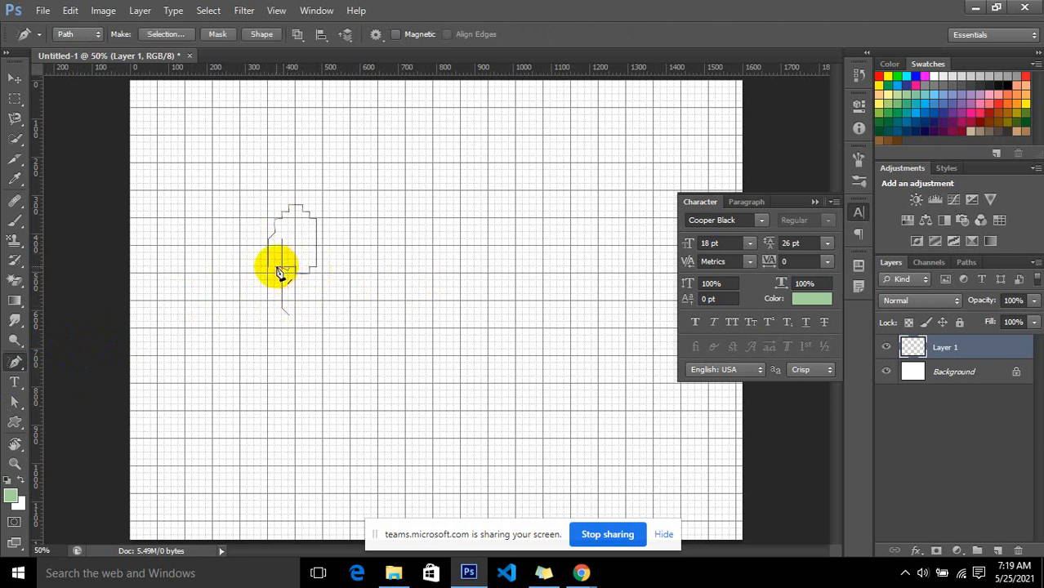
left_click_drag(372, 214, 310, 338)
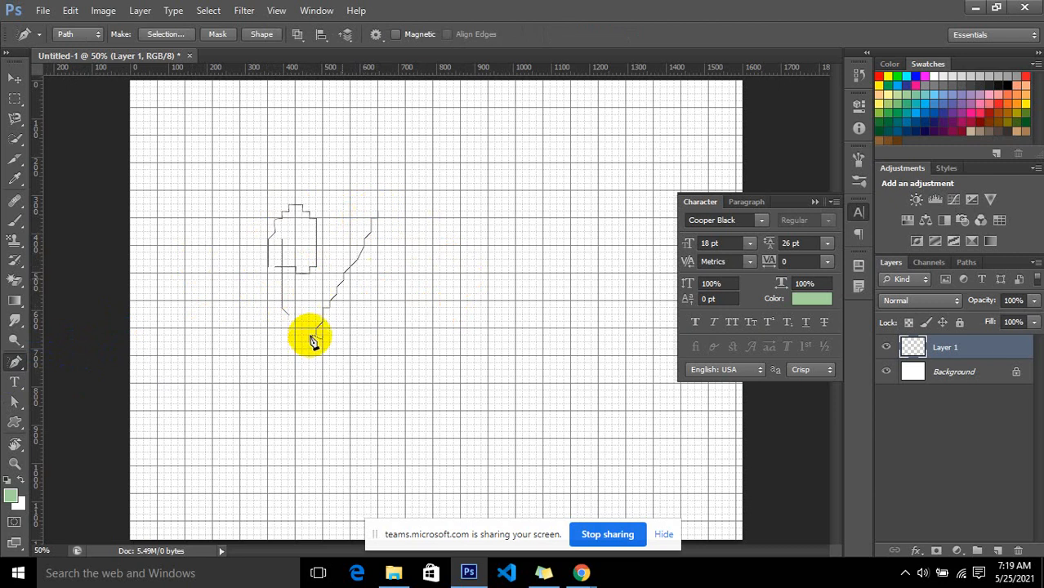
left_click_drag(375, 222, 429, 382)
left_click_drag(344, 296, 405, 309)
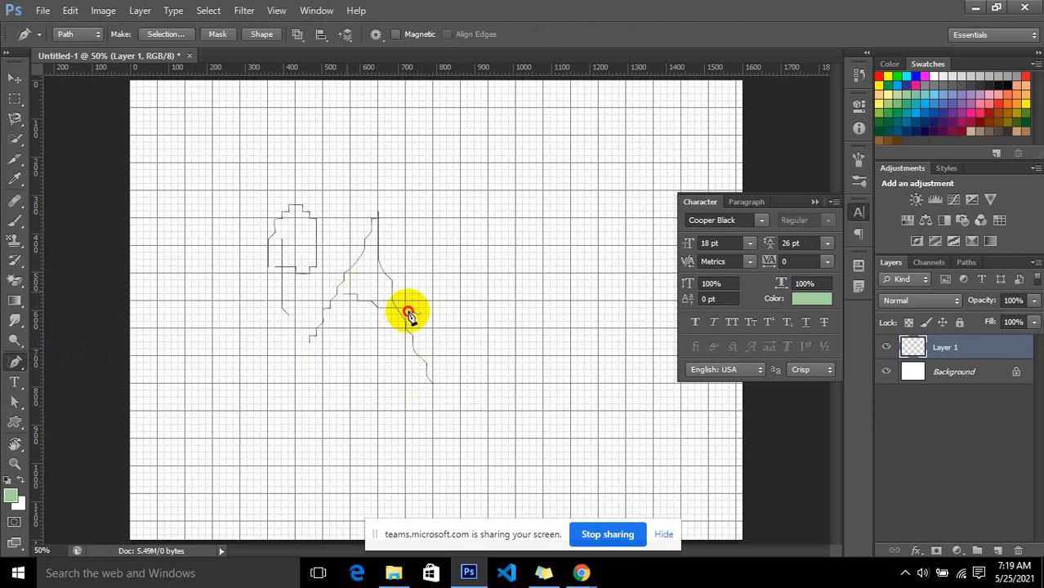
left_click_drag(488, 234, 472, 376)
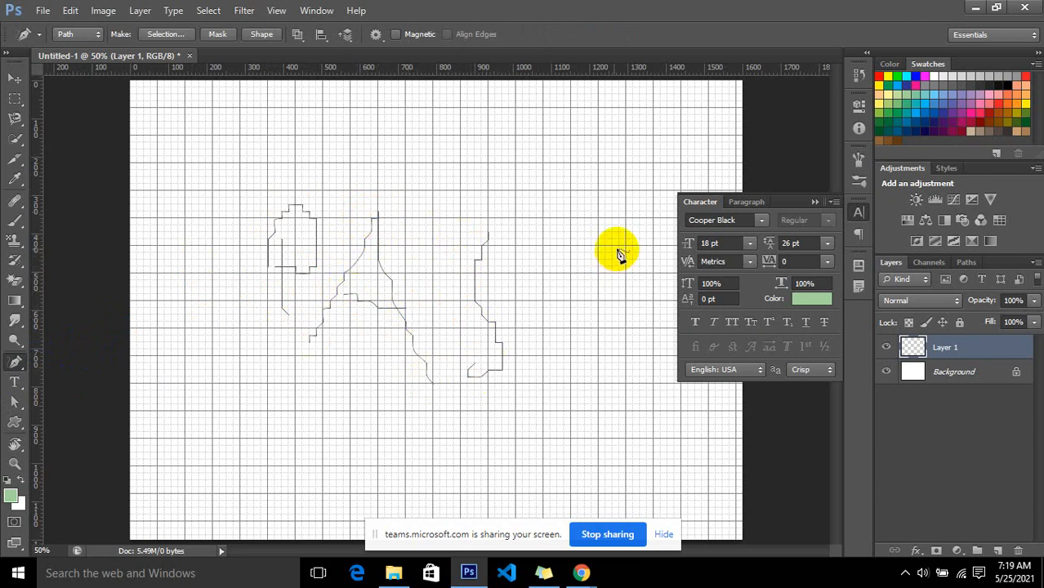
left_click_drag(589, 256, 551, 398)
left_click_drag(596, 274, 634, 403)
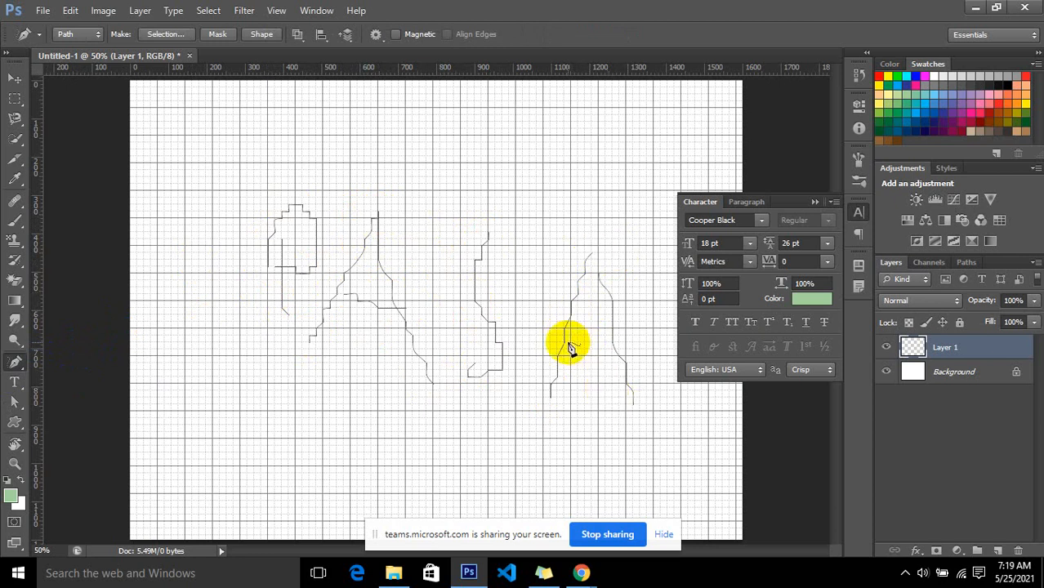
left_click_drag(567, 342, 625, 342)
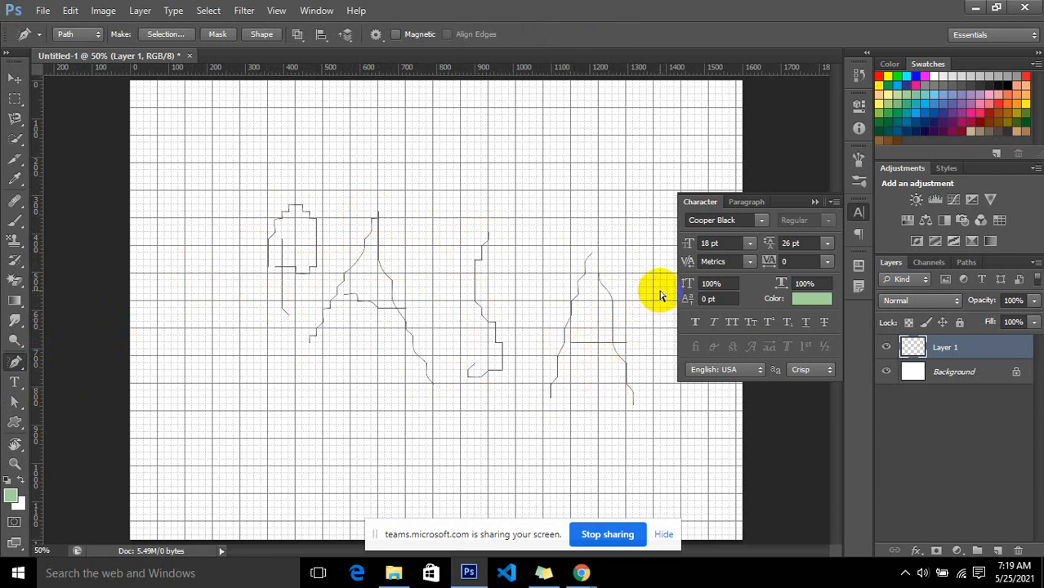
- Convert the freehand letter paths into a selection and deselect it
key("ctrl+Return")
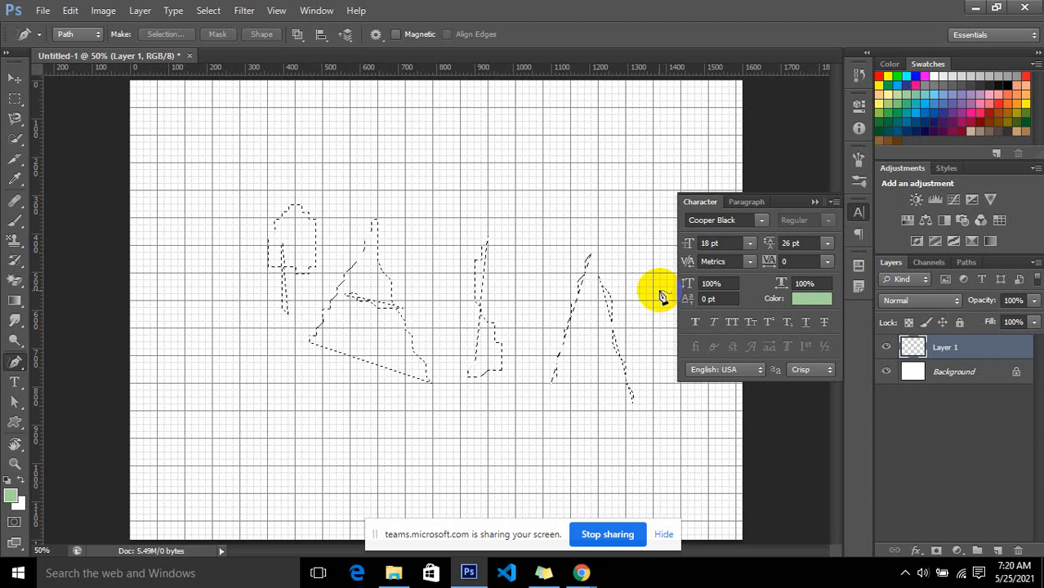
key("ctrl+d")
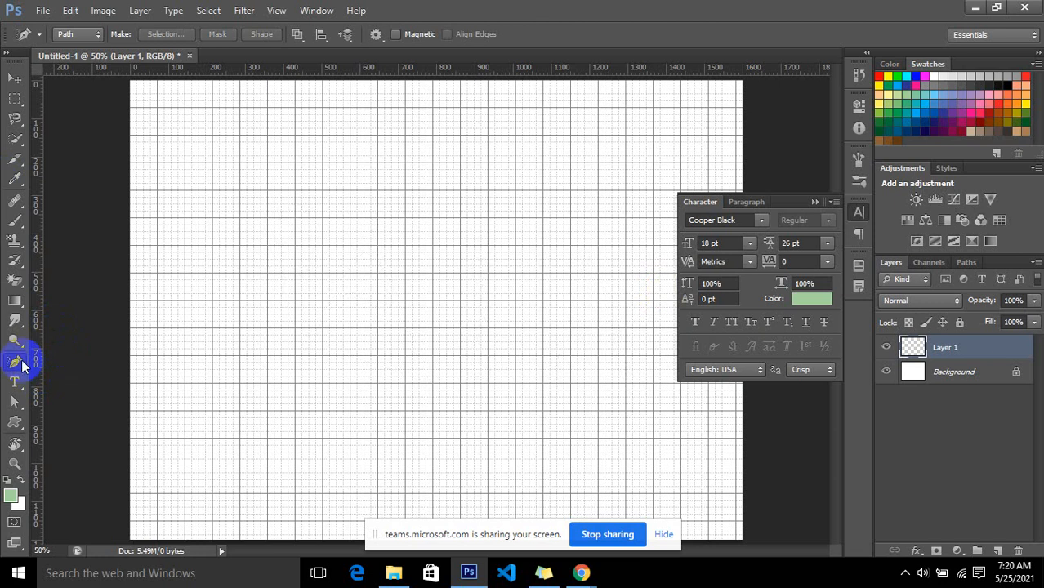
- Draw a closed, straight-sided heart outline with the Pen Tool and try to adjust the direction handles at its upper-right anchor
left_click_drag(20, 362, 51, 362)
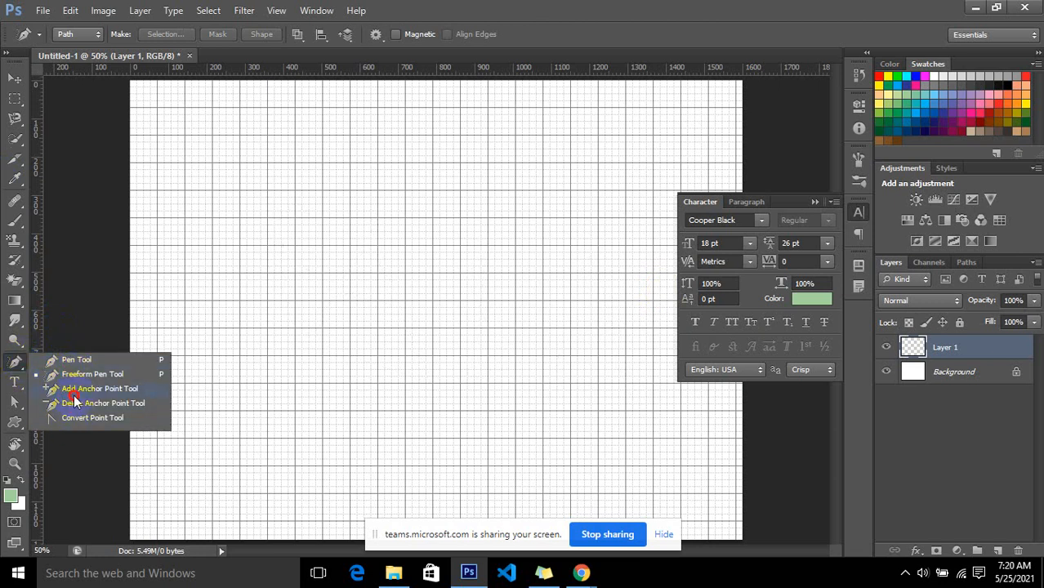
left_click_drag(73, 400, 70, 360)
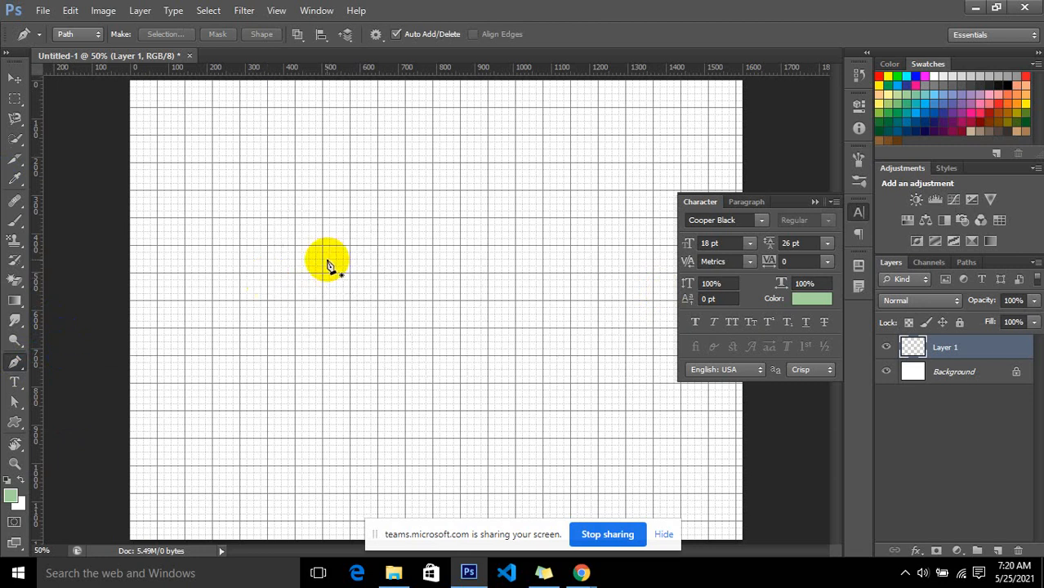
left_click(433, 274)
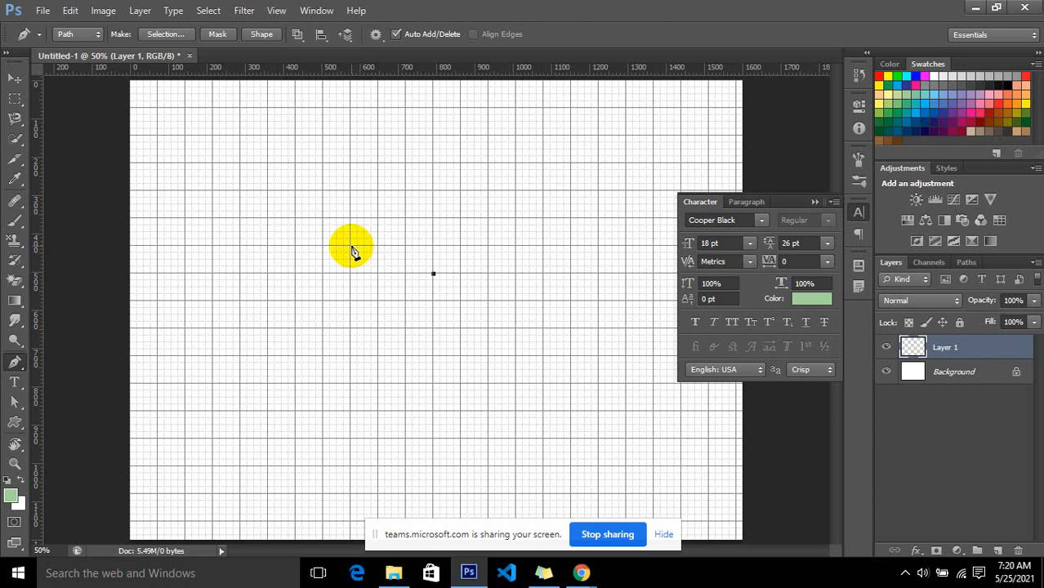
left_click(433, 356)
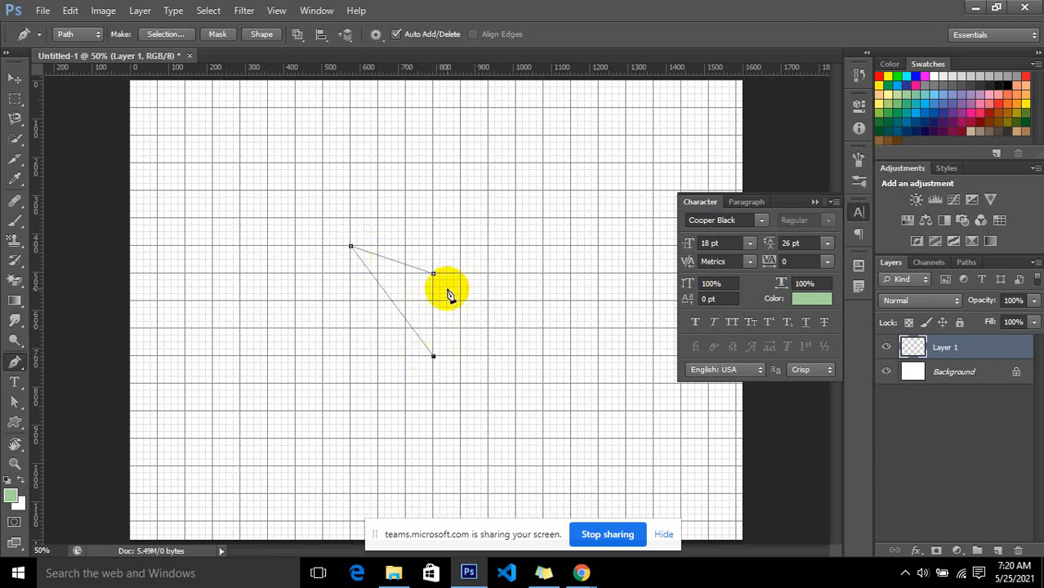
left_click(515, 245)
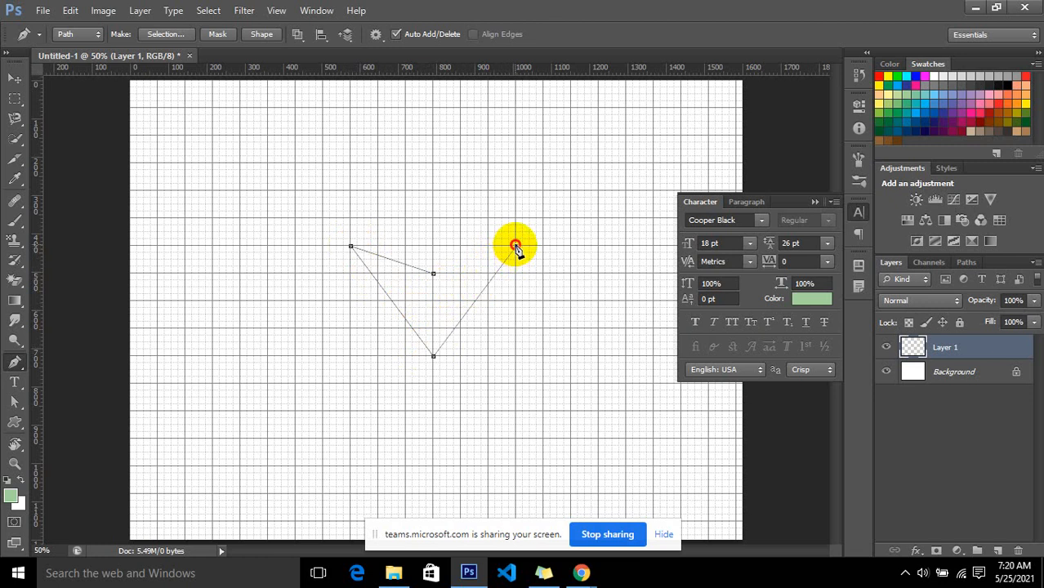
left_click(435, 276)
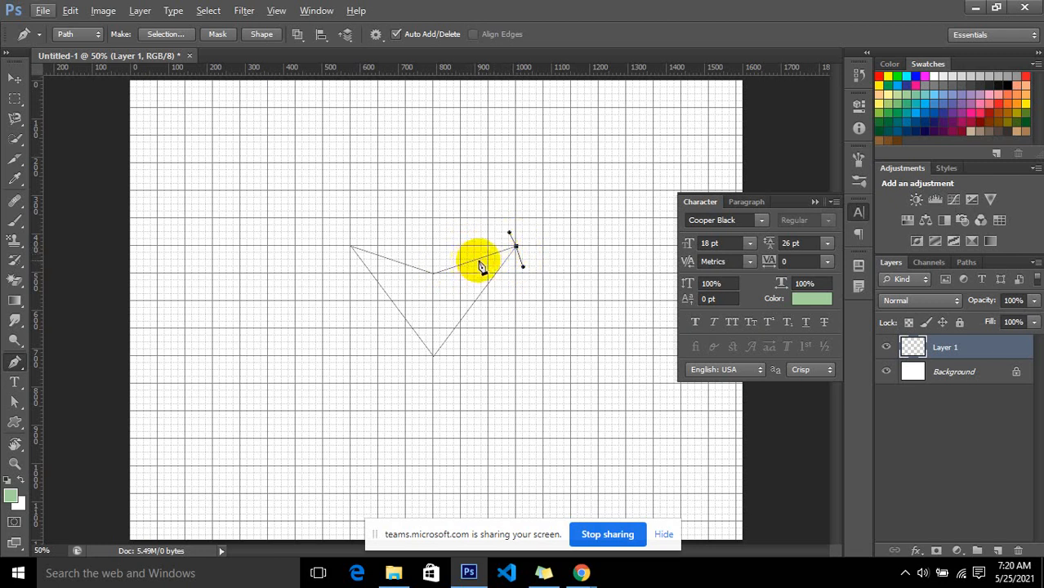
left_click_drag(489, 219, 511, 256)
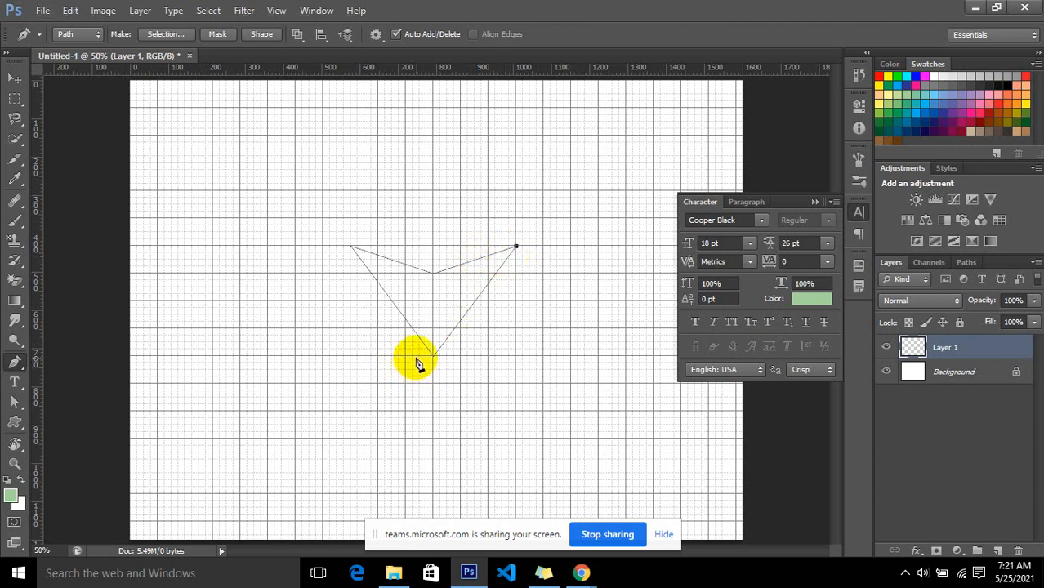
left_click(511, 243)
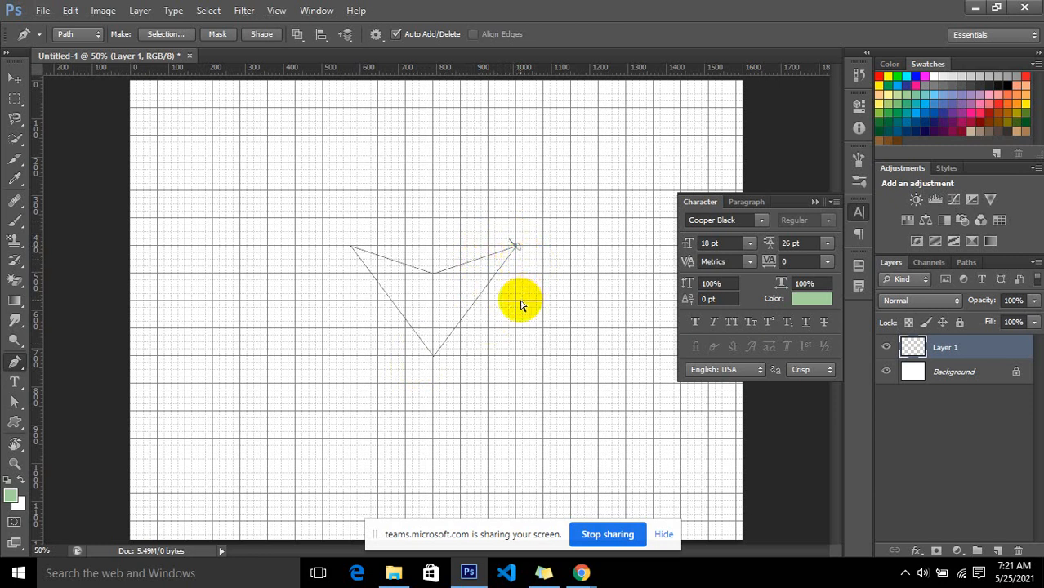
- Undo the entire straight-sided heart outline back to an empty canvas
key("ctrl+alt+z")
key("ctrl+alt+z")
key("ctrl+alt+z")
key("ctrl+alt+z")
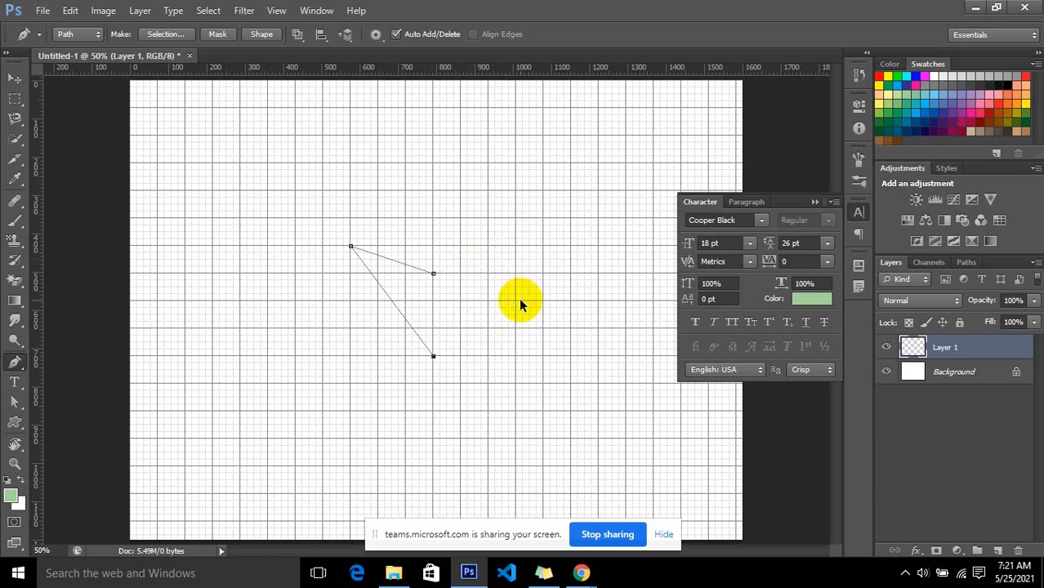
key("ctrl+alt+z")
key("ctrl+alt+z")
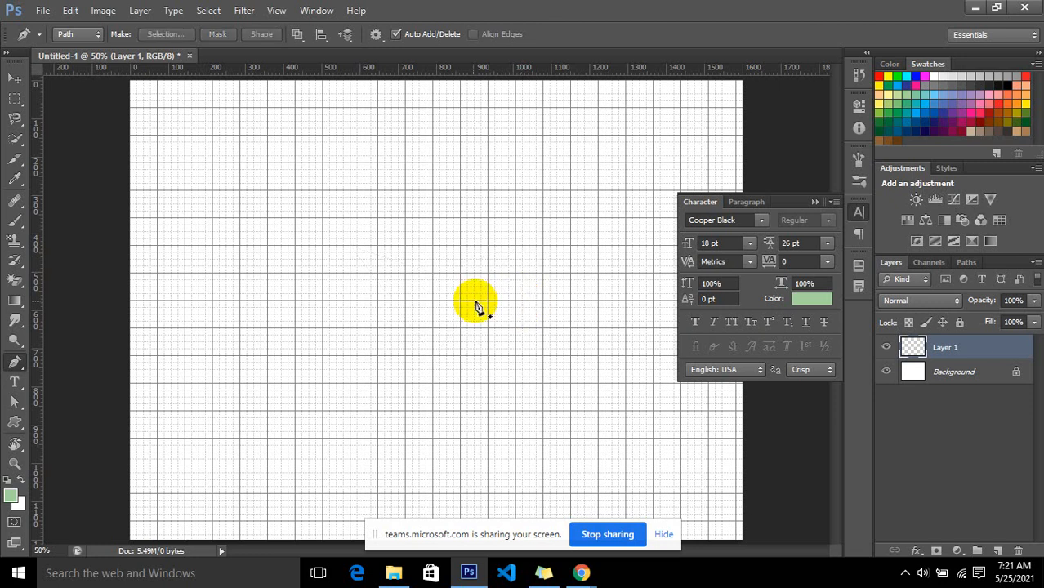
- Draw an open three-anchor wave path with the Pen Tool, dipping in its first segment and arching in its second
left_click(282, 288)
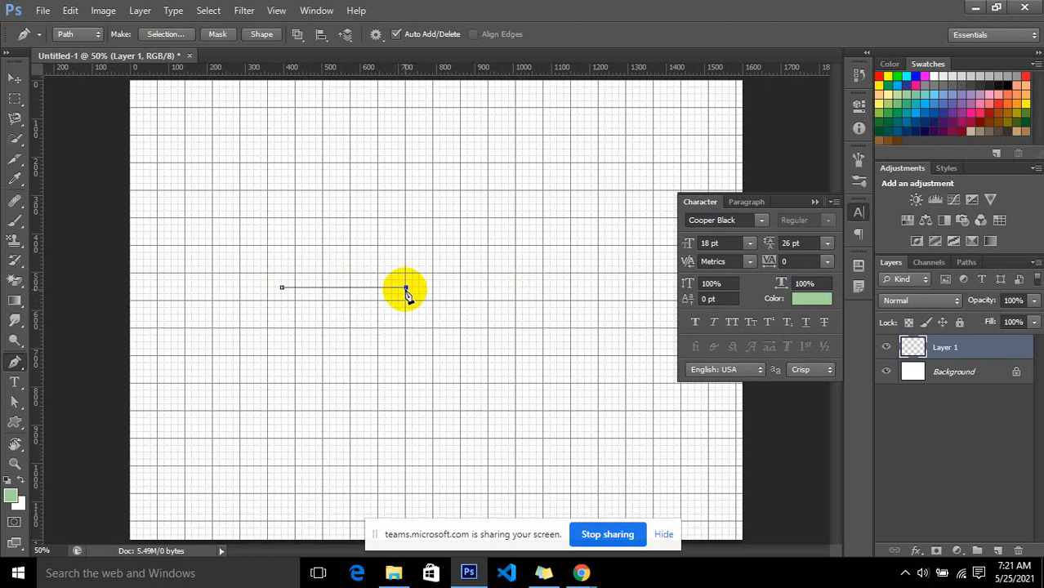
left_click_drag(406, 287, 419, 254)
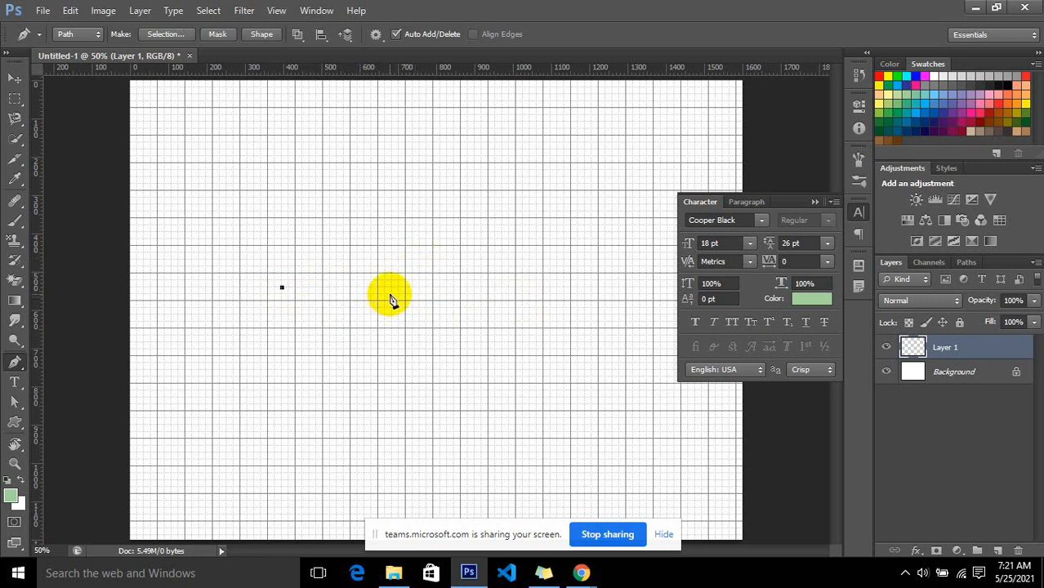
left_click(391, 288)
left_click_drag(391, 288, 435, 261)
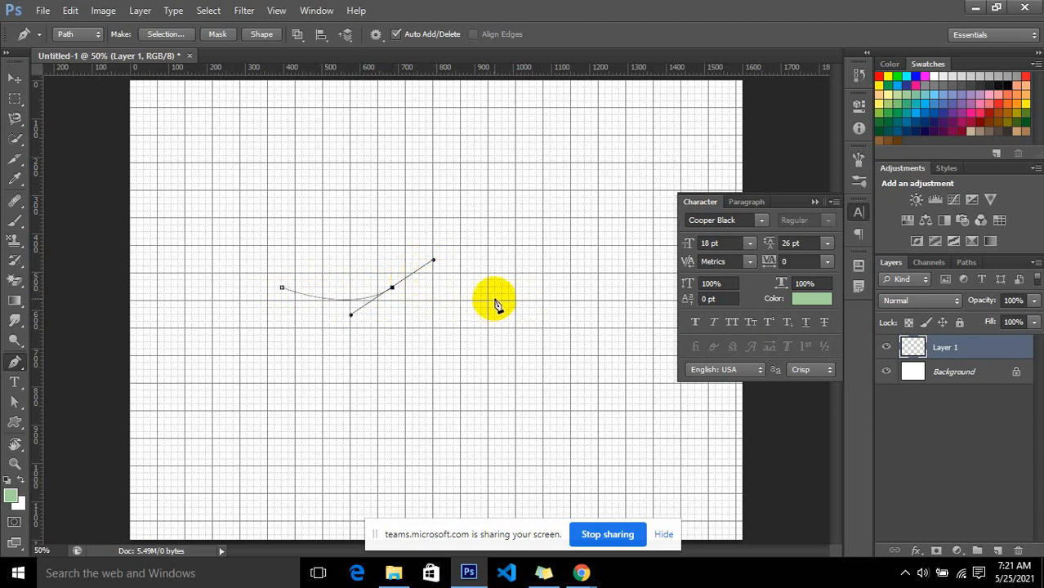
left_click_drag(488, 294, 509, 308)
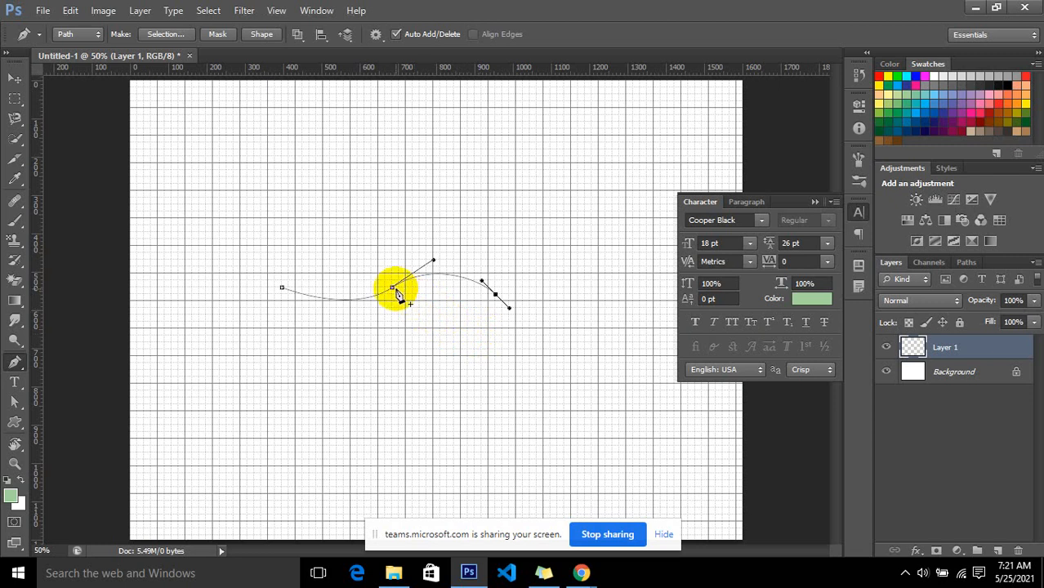
- Reshape the wave path by pulling new direction handles from its middle and right end anchors, and shift the middle anchor slightly down and left
left_click_drag(393, 290, 432, 326)
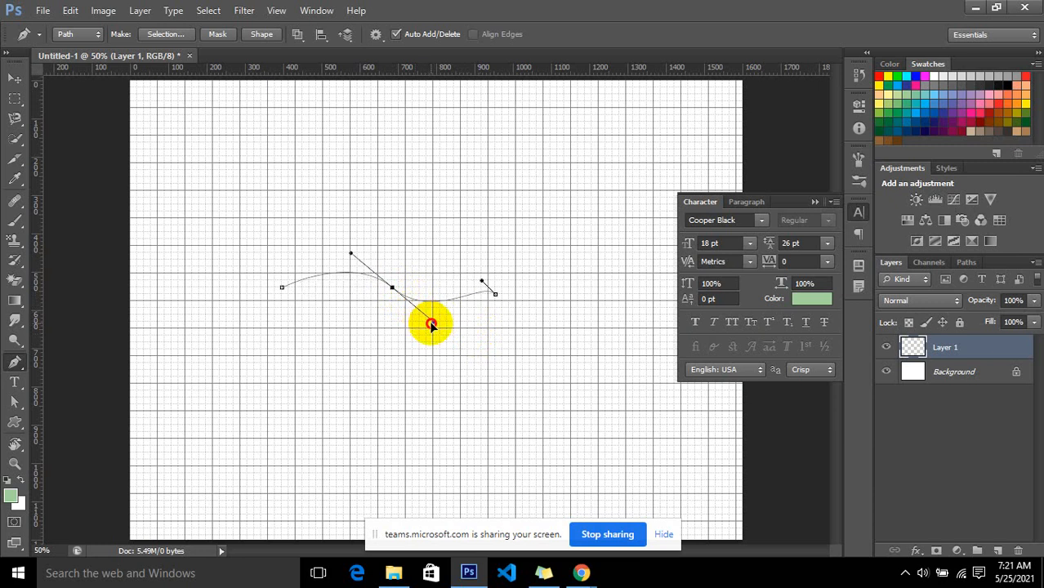
left_click_drag(431, 326, 446, 343)
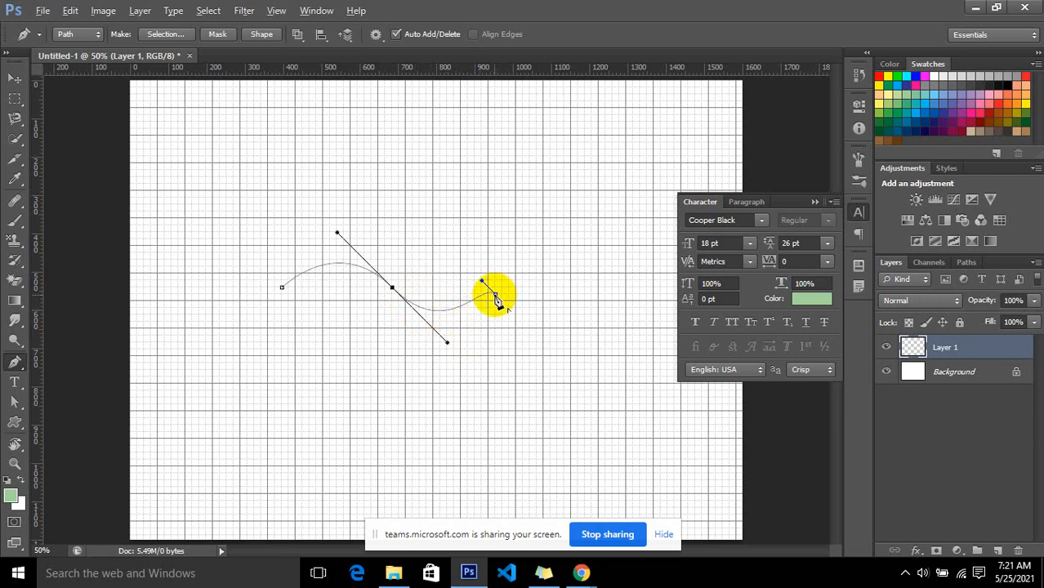
left_click(496, 294)
left_click_drag(495, 295, 503, 308)
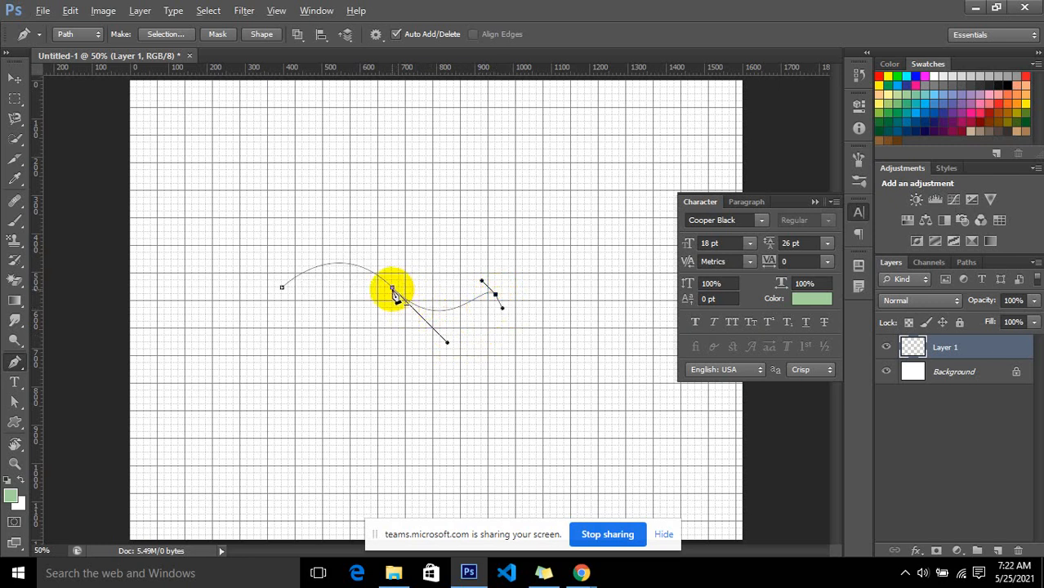
left_click_drag(392, 289, 364, 399)
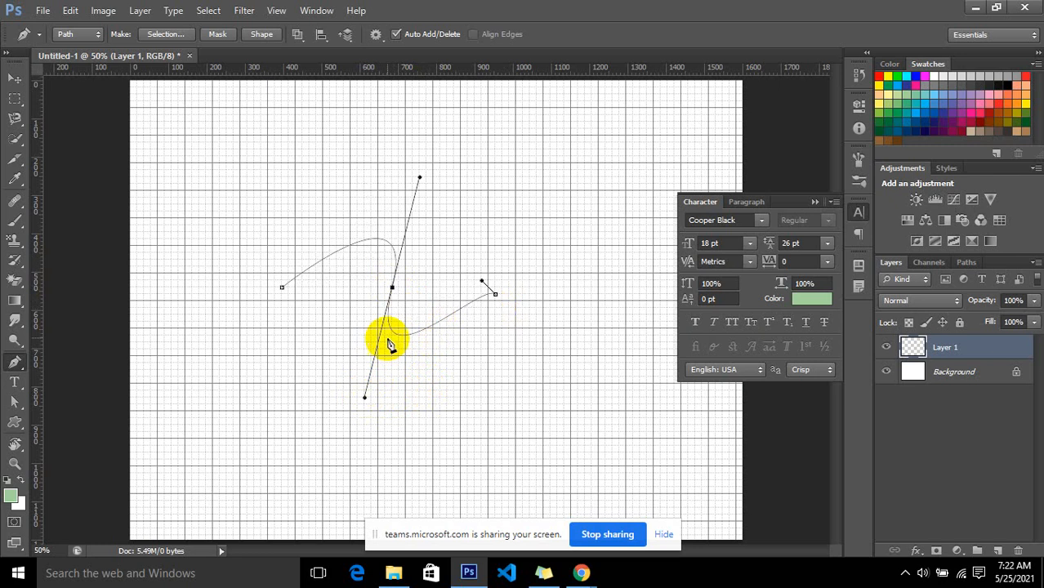
left_click(392, 289, "alt")
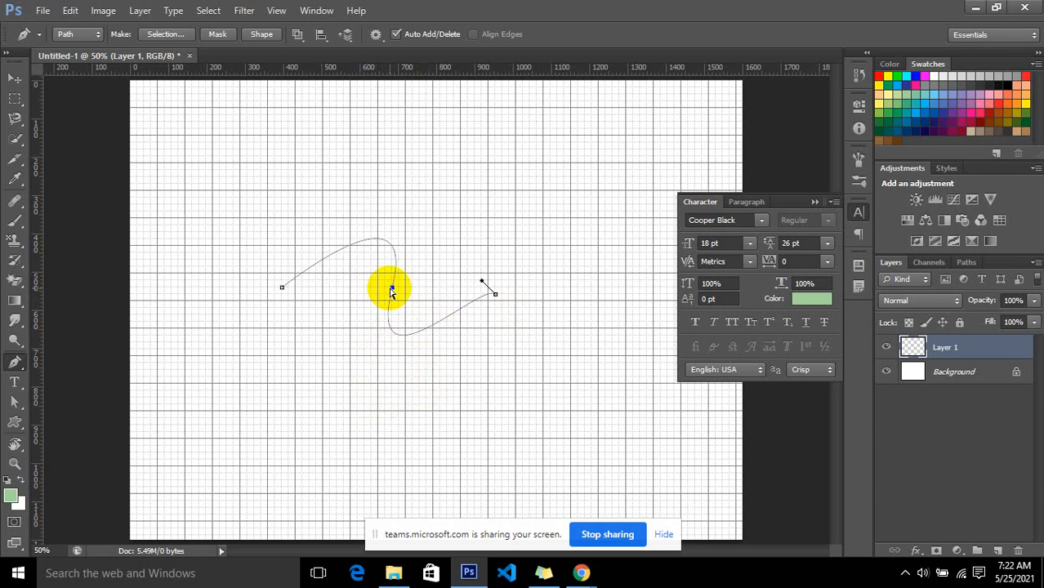
mouse_move(392, 290)
left_mouse_down()
mouse_move(392, 315)
mouse_move(406, 255)
mouse_move(386, 260)
mouse_move(373, 297)
left_mouse_up()
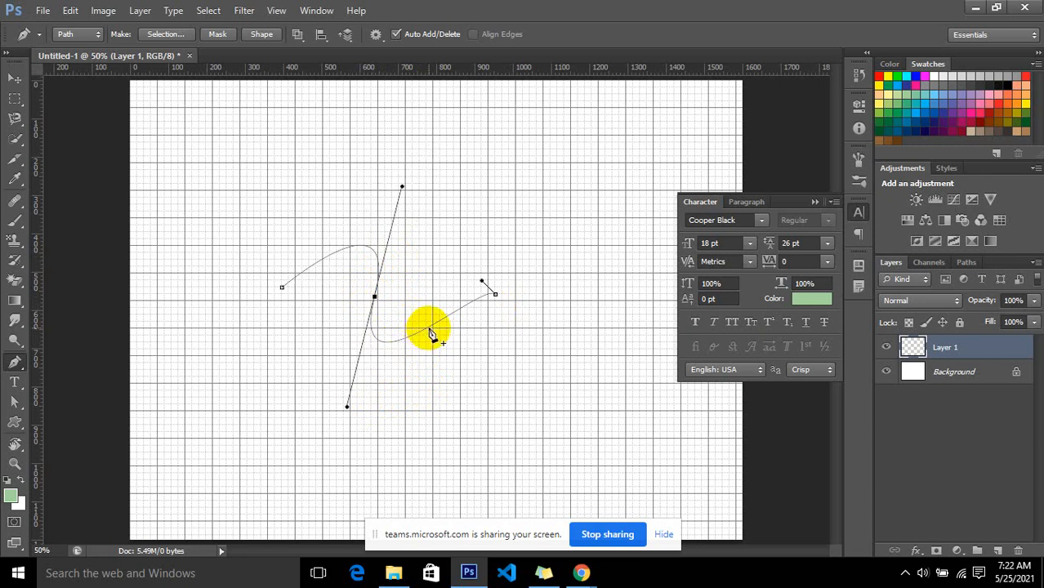
- Add an anchor point partway along the wave's second curve and remove it again
left_click(428, 329)
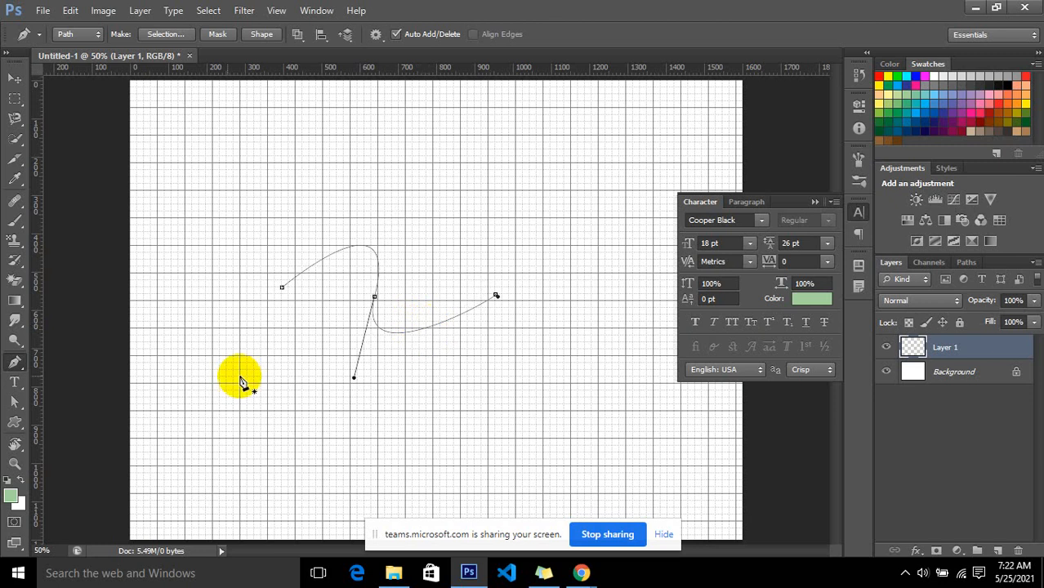
left_click(21, 367)
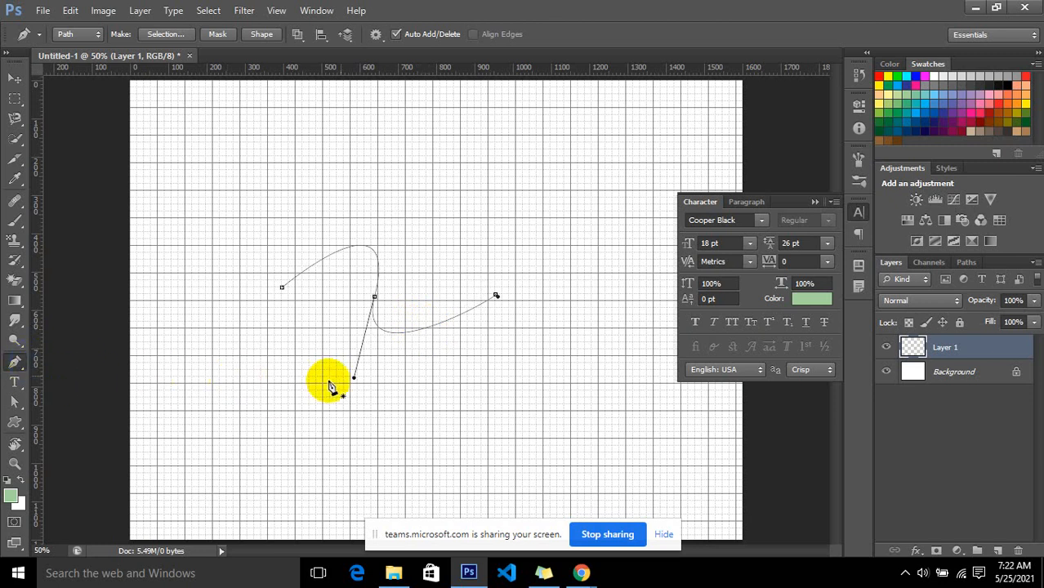
left_click(433, 324)
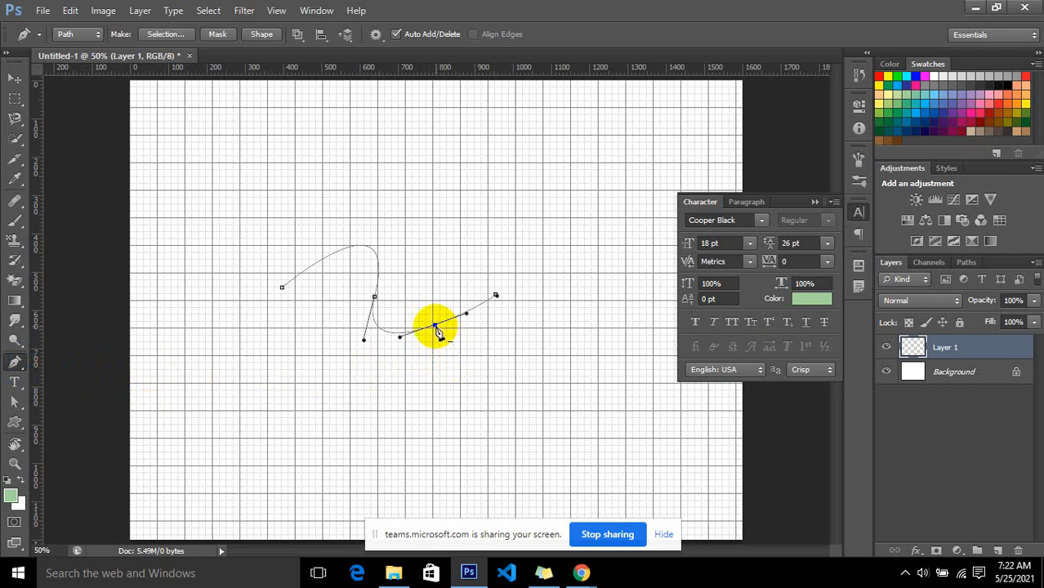
left_click(435, 328)
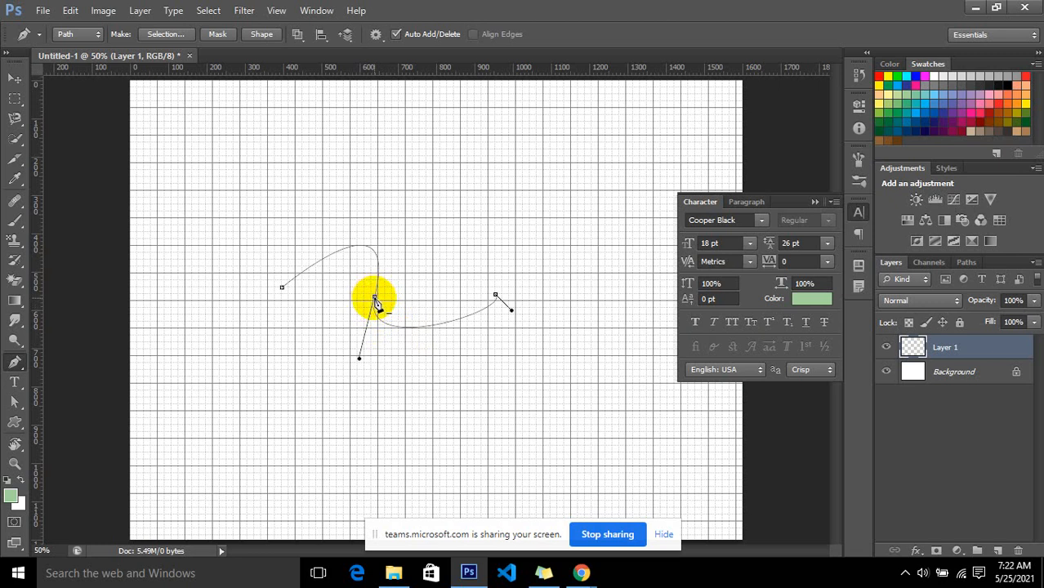
- Pull diagonal direction handles from the wave's middle anchor and move its right end anchor down and left with a long handle
left_click_drag(375, 300, 318, 363)
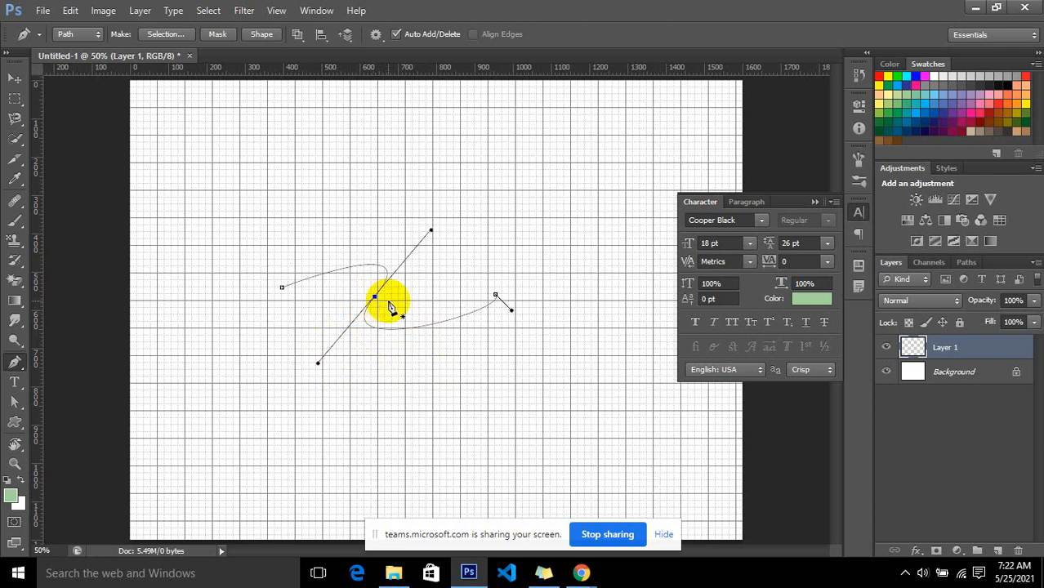
left_click(474, 274, "ctrl")
left_click_drag(474, 274, 530, 339)
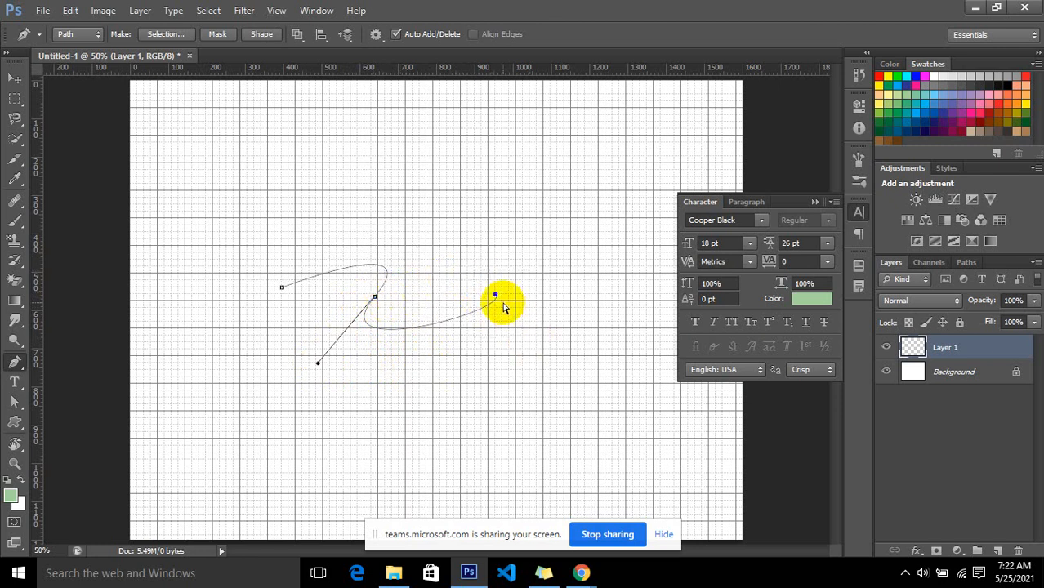
left_click_drag(495, 297, 576, 429)
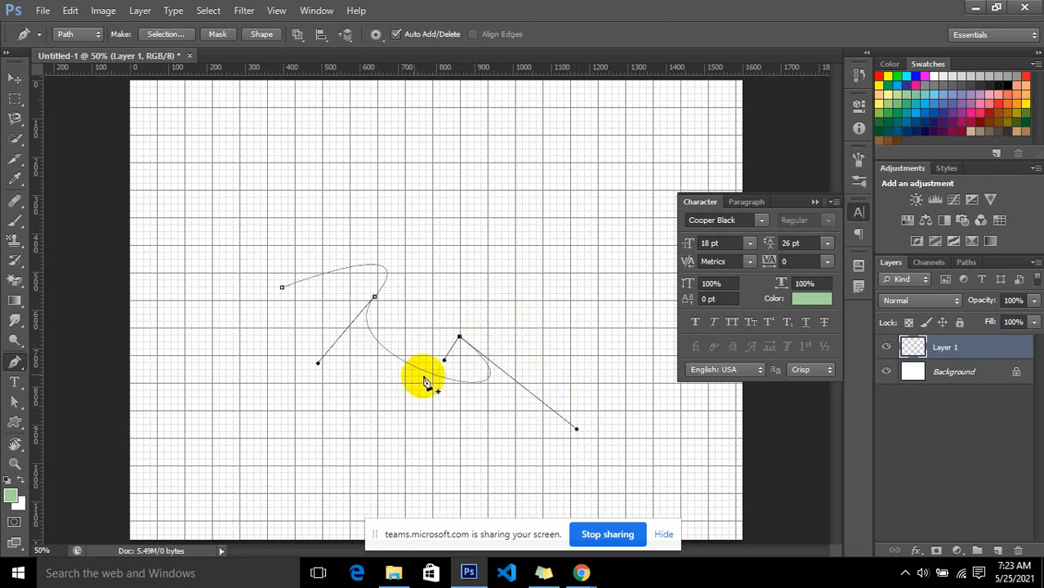
- Delete the entire wave path to leave the canvas empty and keep the Pen Tool active
left_click_drag(447, 356, 447, 364)
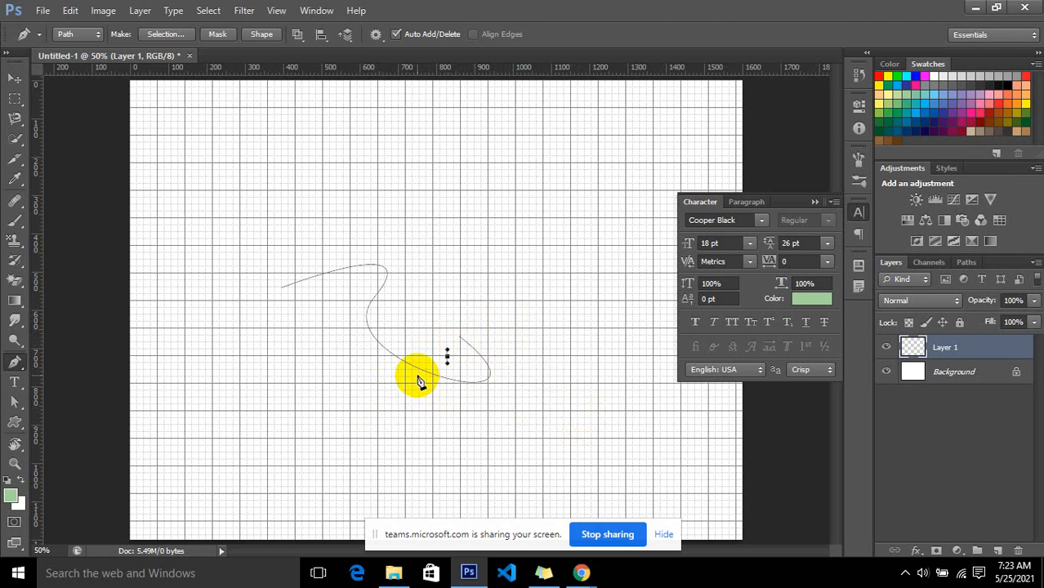
key("Delete")
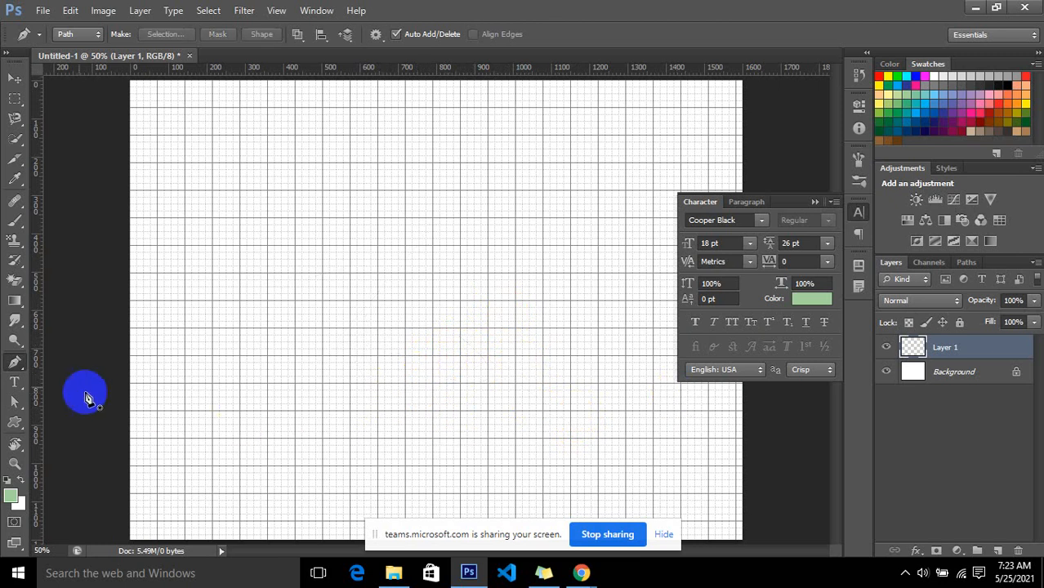
right_click(12, 365)
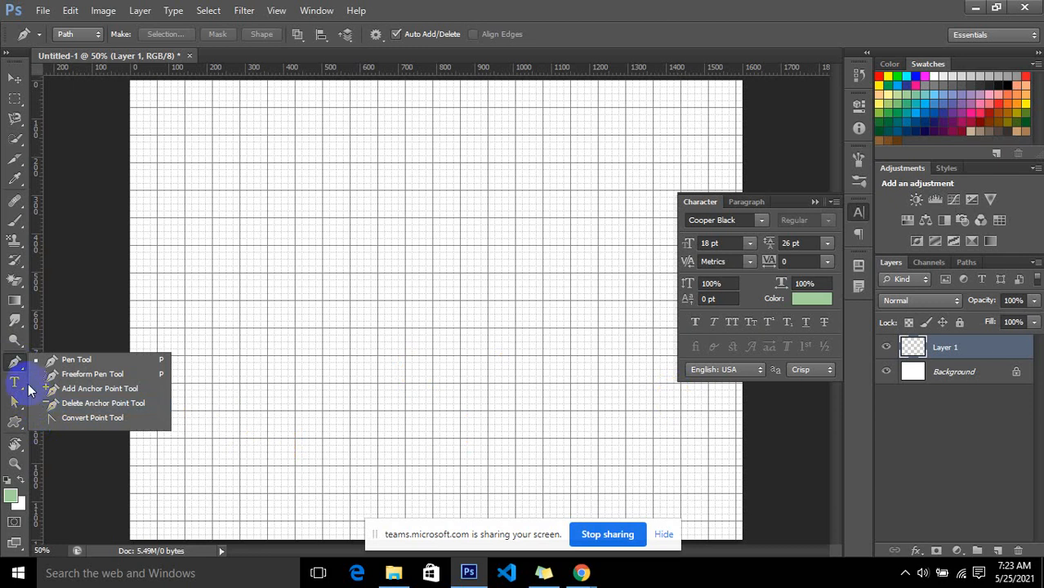
left_click(18, 365)
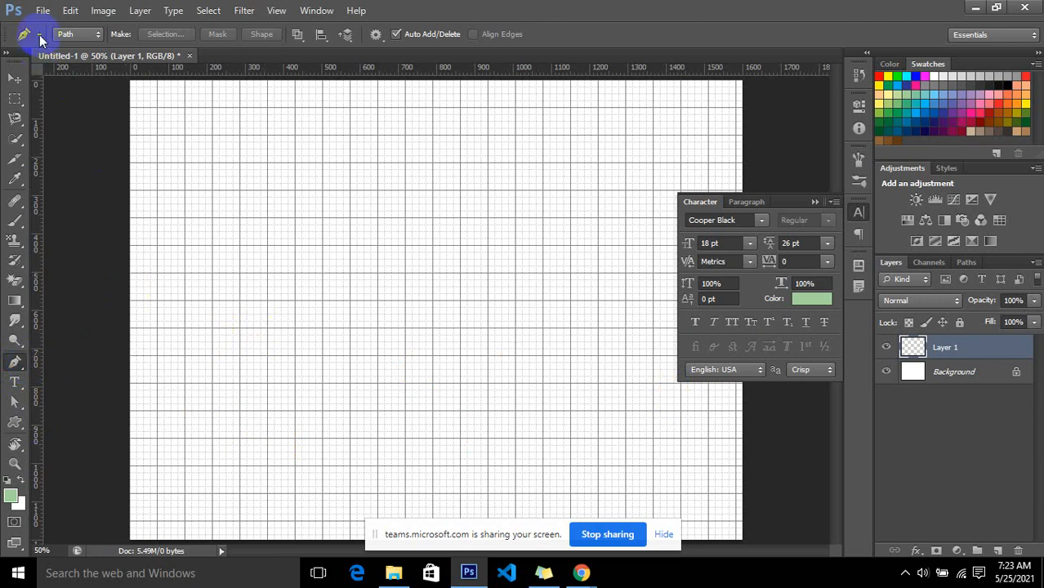
- Place the car image bmwz8_01_1024x768.jpg from the collection wallpaper folder and commit the placement at its default size
left_click(37, 9)
left_click(105, 260)
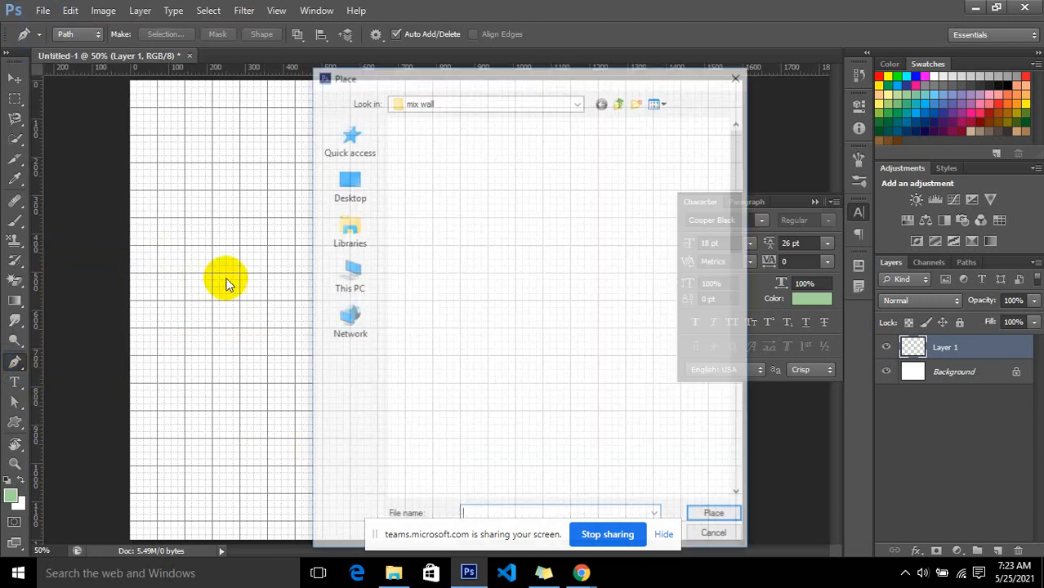
left_click(621, 101)
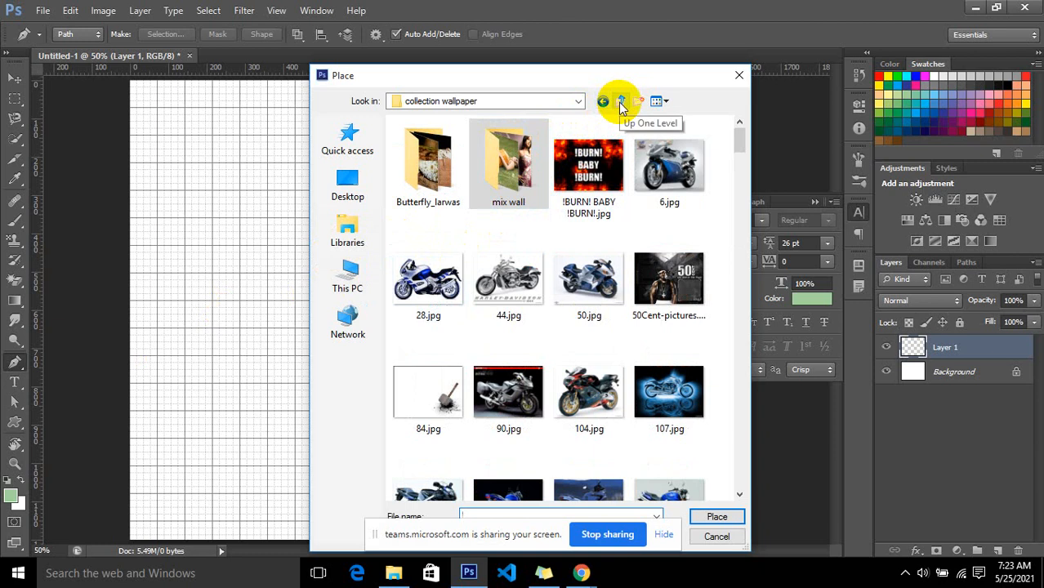
scroll(573, 211, "down", 5)
scroll(573, 211, "down", 5)
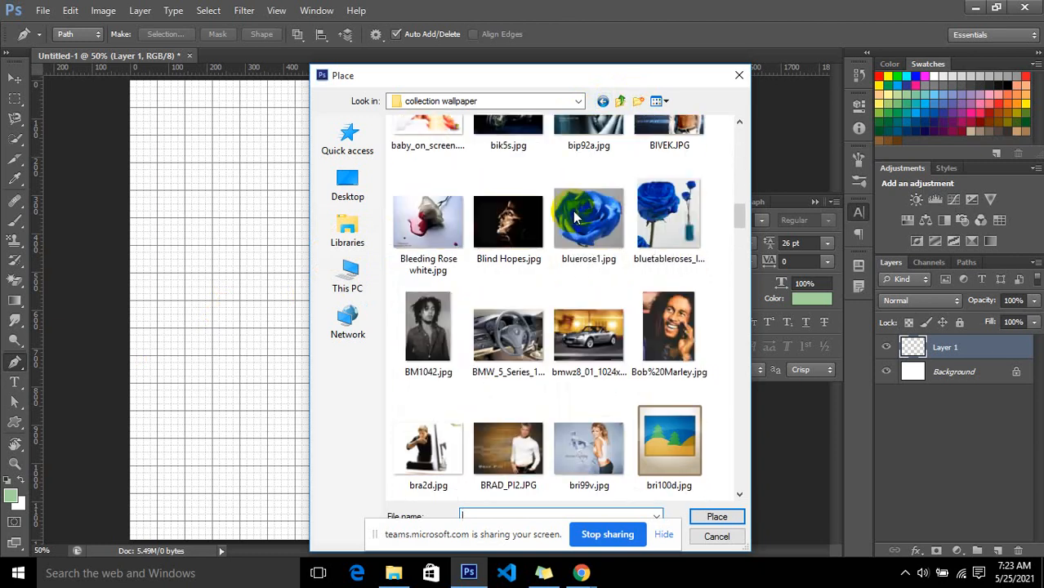
scroll(572, 211, "down", 3)
scroll(573, 211, "up", 2)
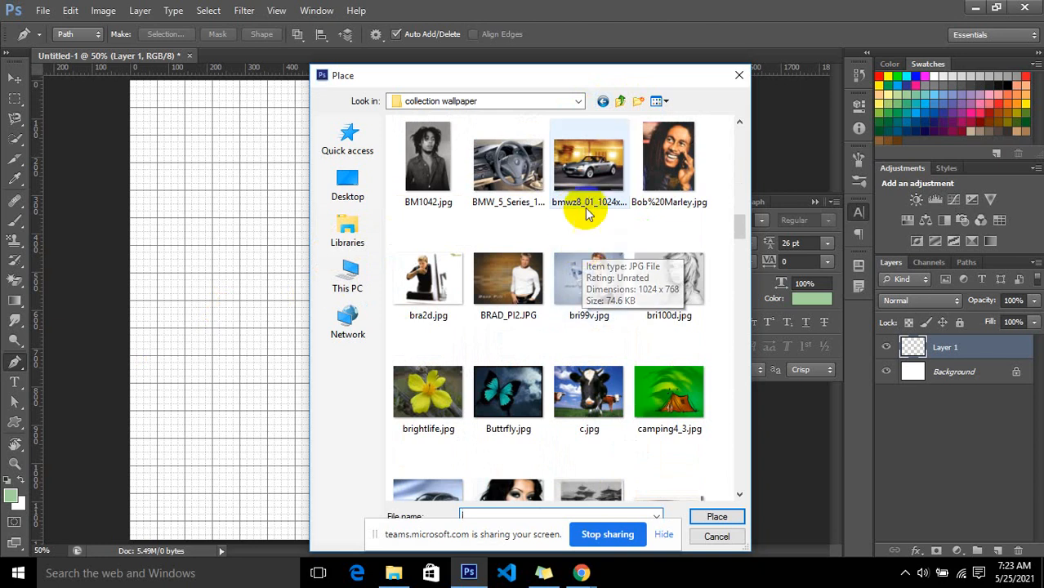
left_click(586, 210)
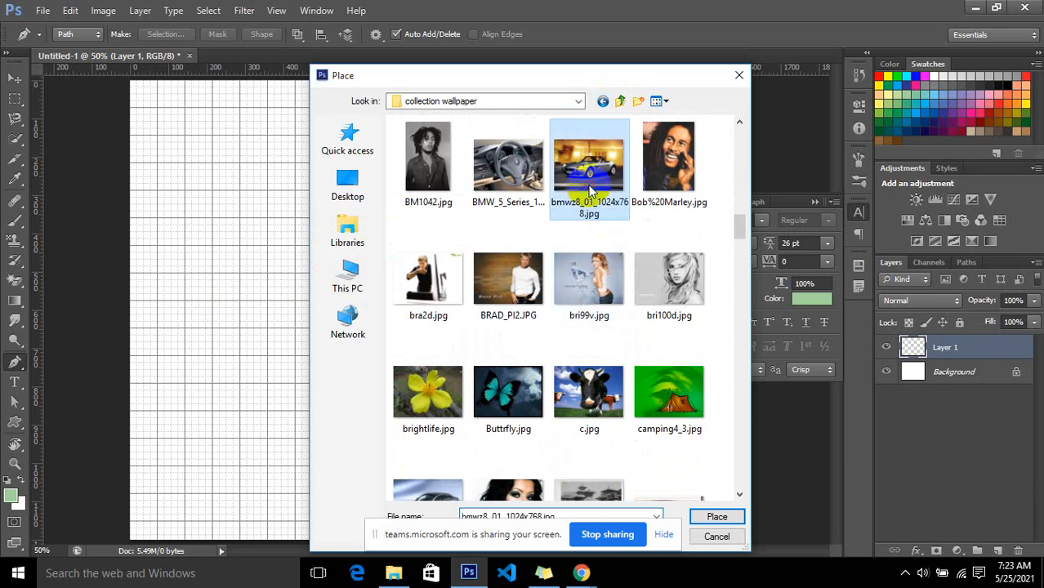
left_click(715, 518)
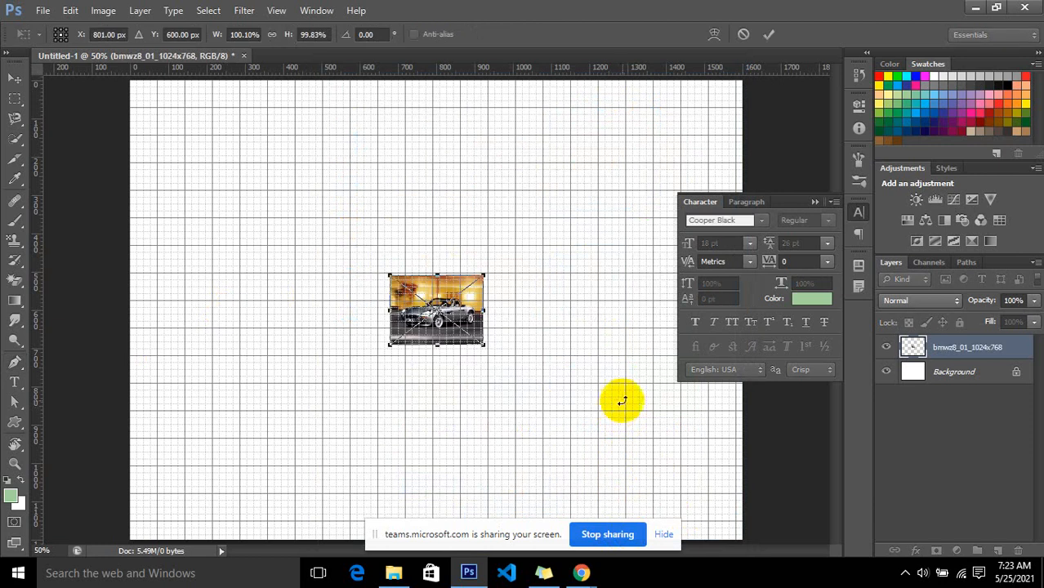
key("ctrl+plus")
key("ctrl+plus")
key("ctrl+plus")
key("ctrl+plus")
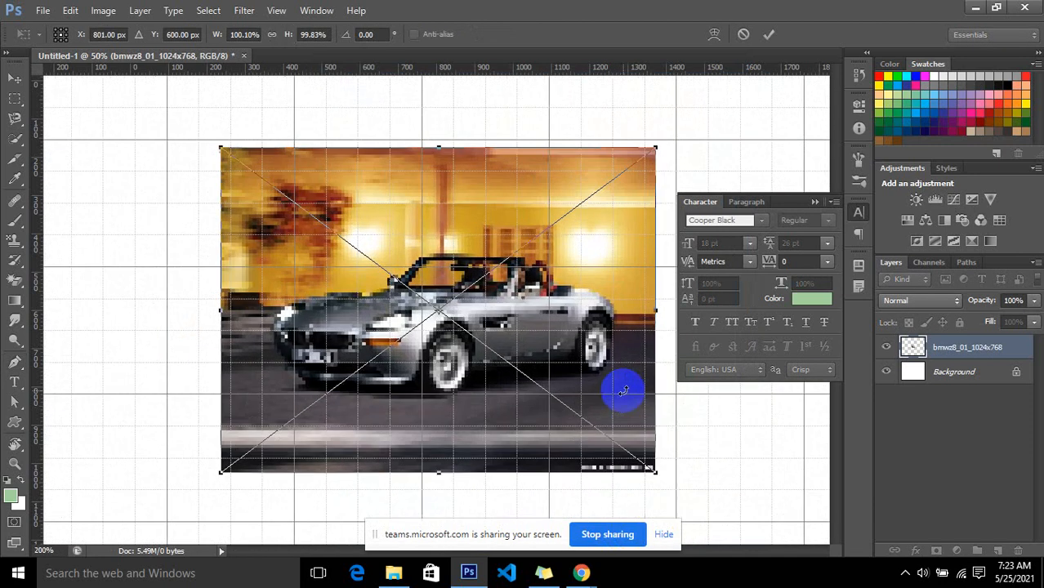
key("Return")
- Hide the grid over the placed car image and select the Pen Tool
key("p")
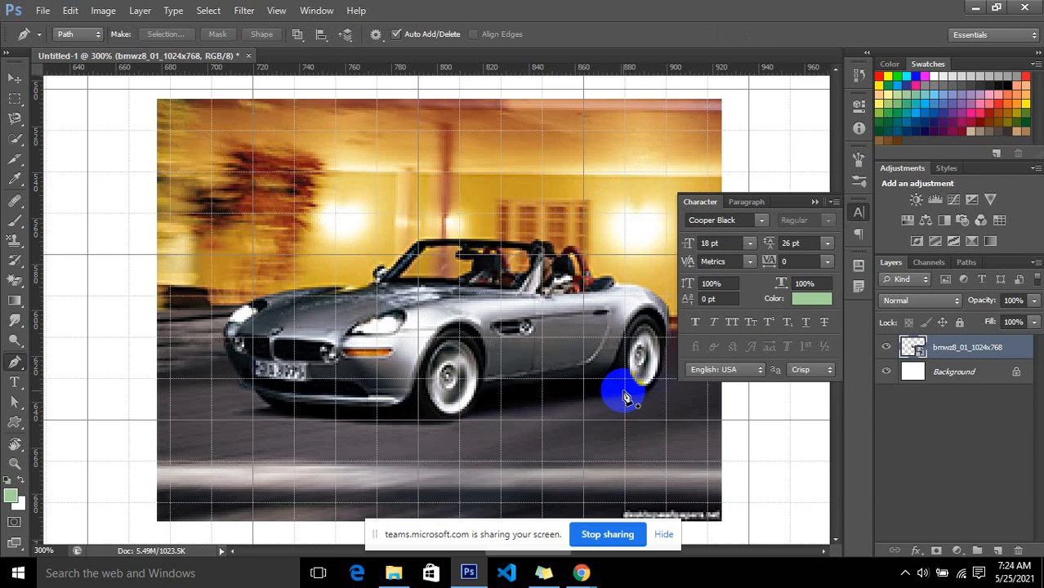
key("ctrl+apostrophe")
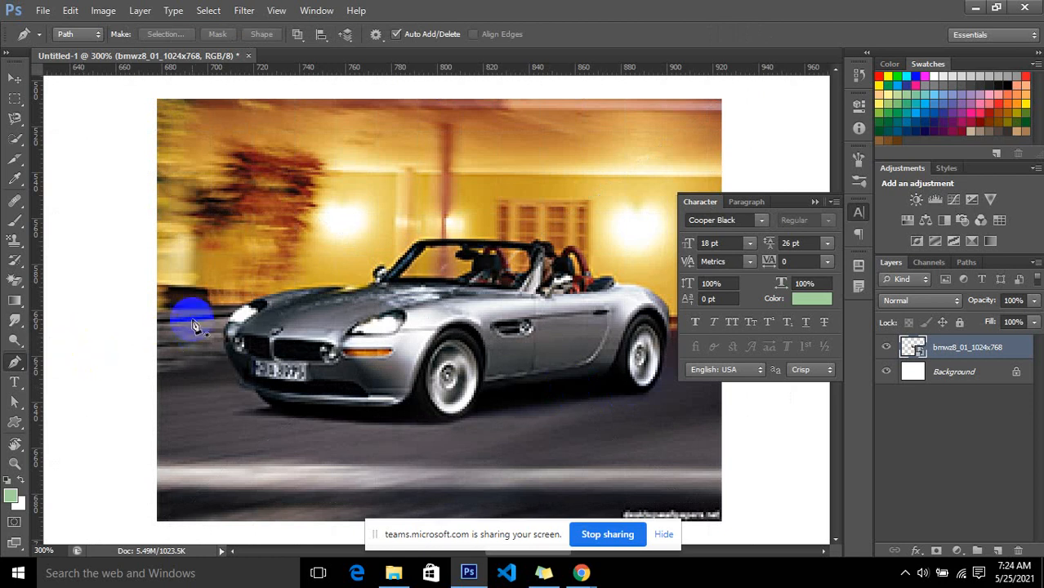
right_click(14, 363)
left_click(12, 366)
right_click(22, 365)
left_click(62, 360)
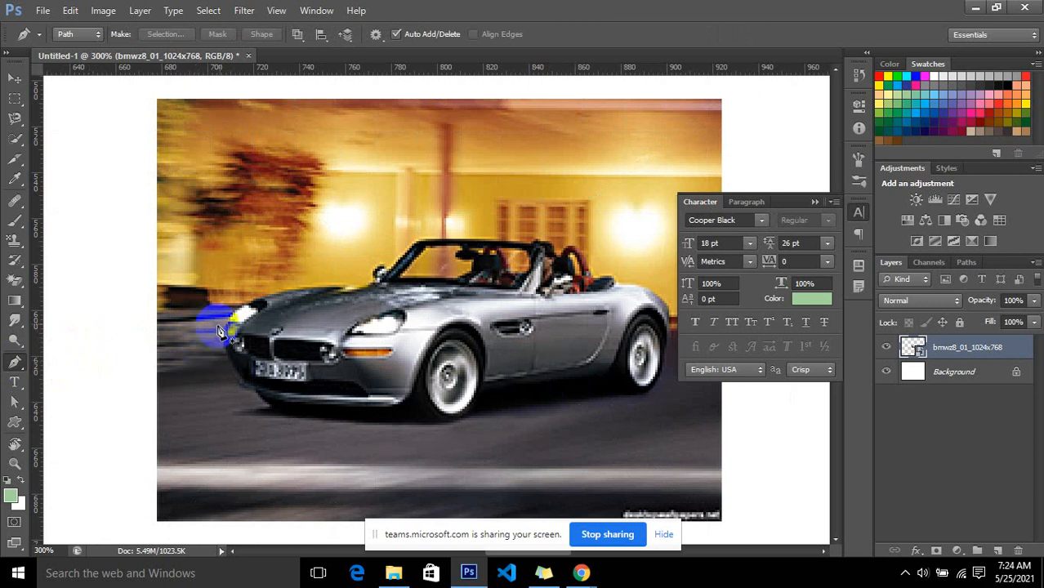
- Trace the car's upper outline as a path from the front headlight over the hood, windshield frame and seats to the rear deck
left_click(229, 326)
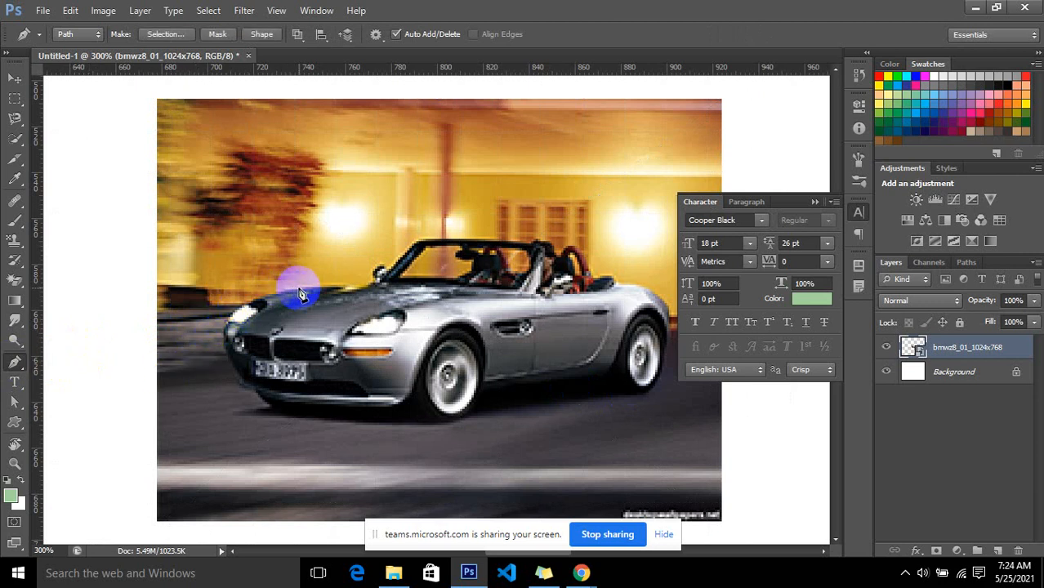
mouse_move(304, 287)
left_mouse_down()
mouse_move(368, 294)
mouse_move(421, 244)
left_mouse_up()
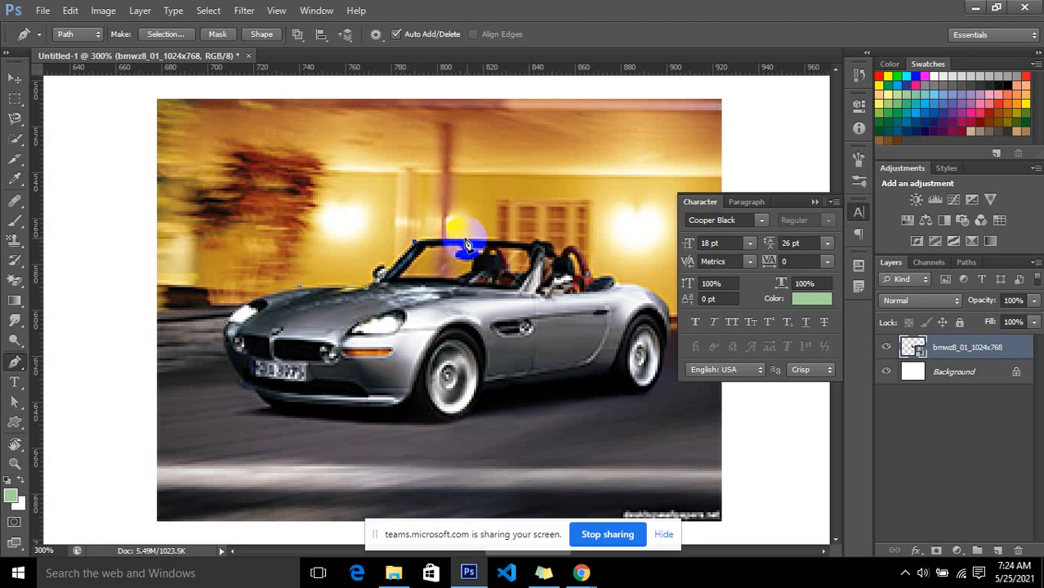
left_click(536, 241)
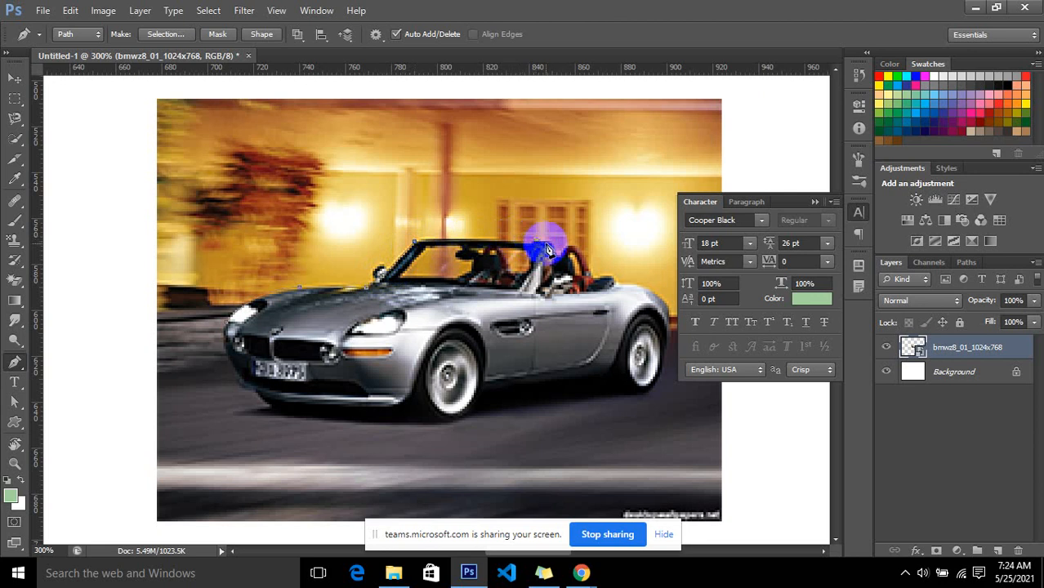
left_click_drag(570, 255, 628, 289)
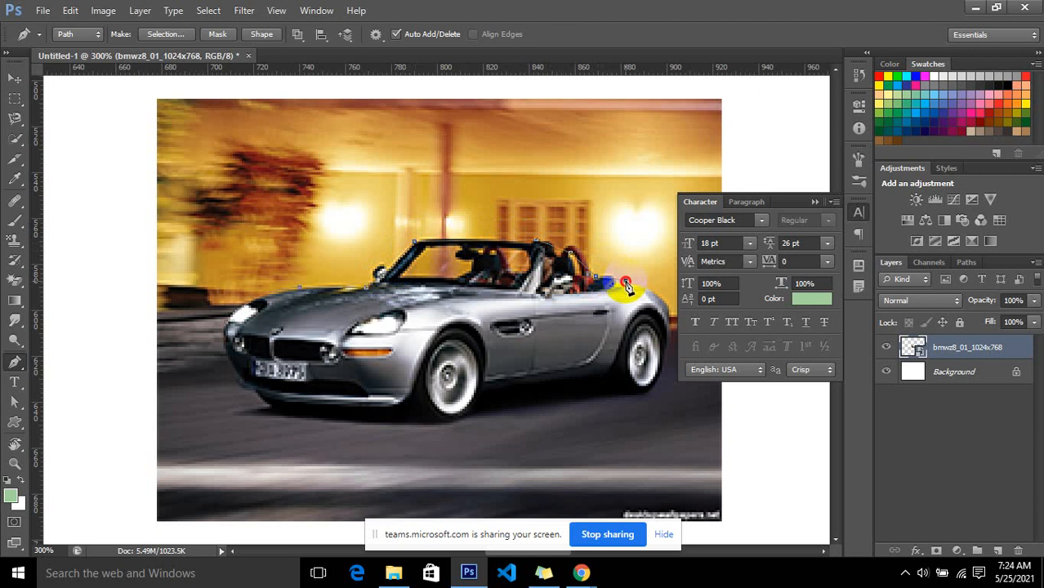
left_click(626, 281)
left_click(626, 286)
left_click(632, 287)
- Continue the car path from the rear deck around the rear bumper and rear wheel, along the sill to the front wheel
mouse_move(658, 320)
left_mouse_down()
mouse_move(672, 335)
mouse_move(662, 350)
mouse_move(668, 369)
mouse_move(653, 366)
mouse_move(666, 346)
mouse_move(658, 396)
mouse_move(625, 385)
mouse_move(621, 344)
mouse_move(607, 351)
left_mouse_up()
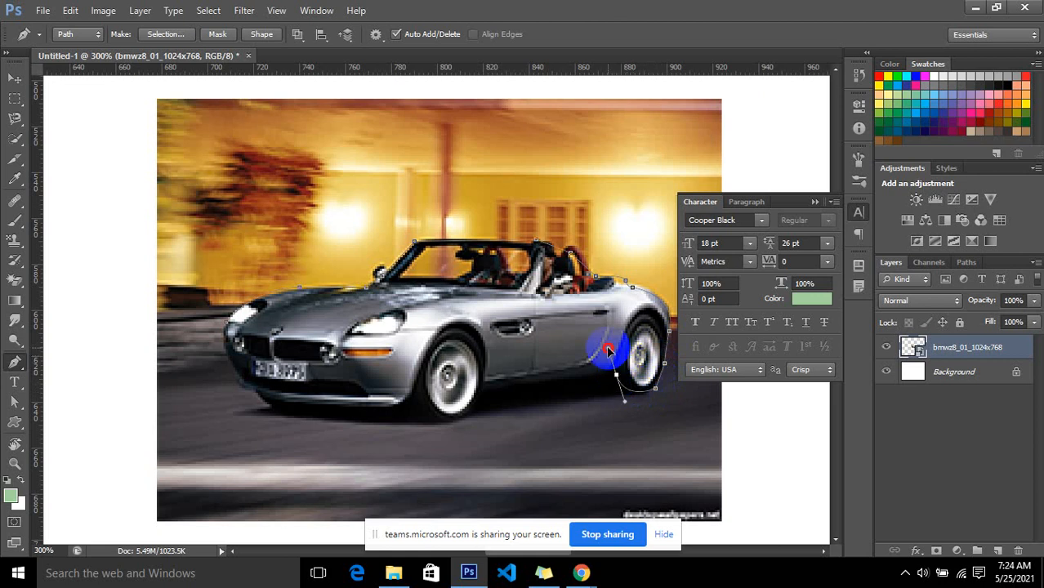
left_click(539, 388)
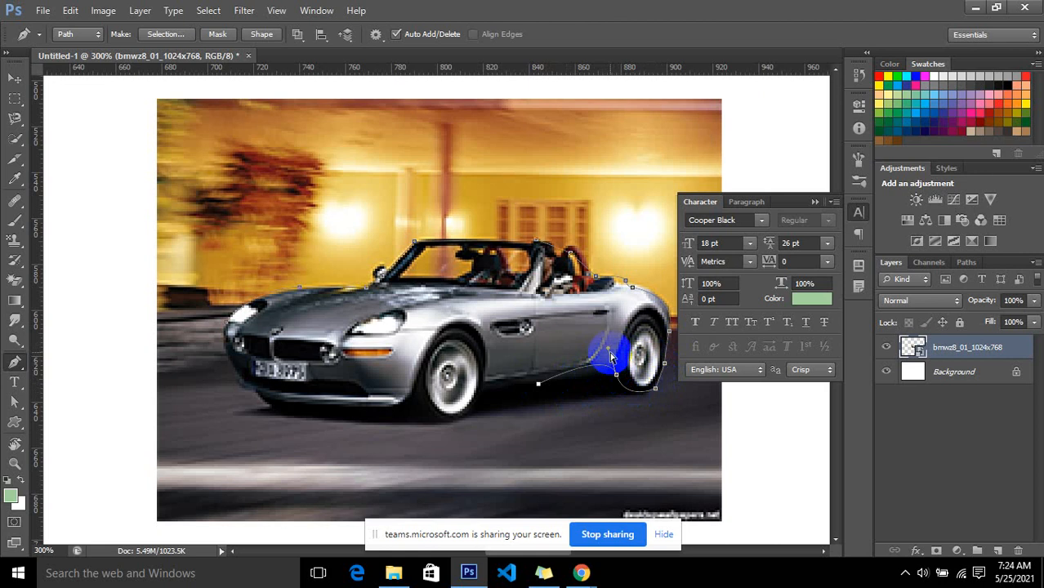
left_click_drag(608, 351, 615, 370)
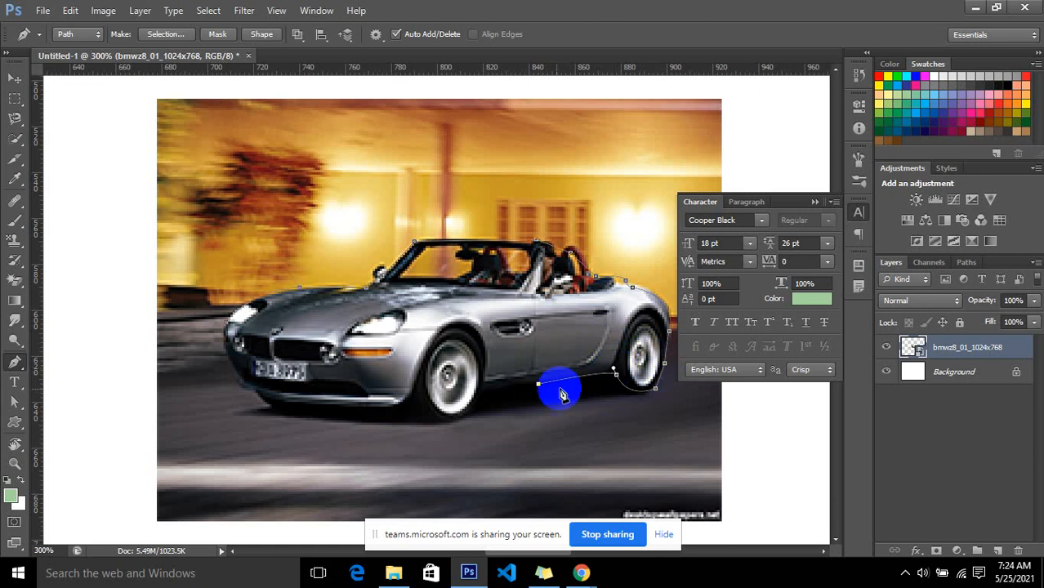
left_click(483, 393)
- Trace the path around the bottom of the front wheel to the front bumper's lower corner, shaping the curves to fit
mouse_move(460, 421)
left_mouse_down()
mouse_move(454, 411)
mouse_move(445, 421)
left_mouse_up()
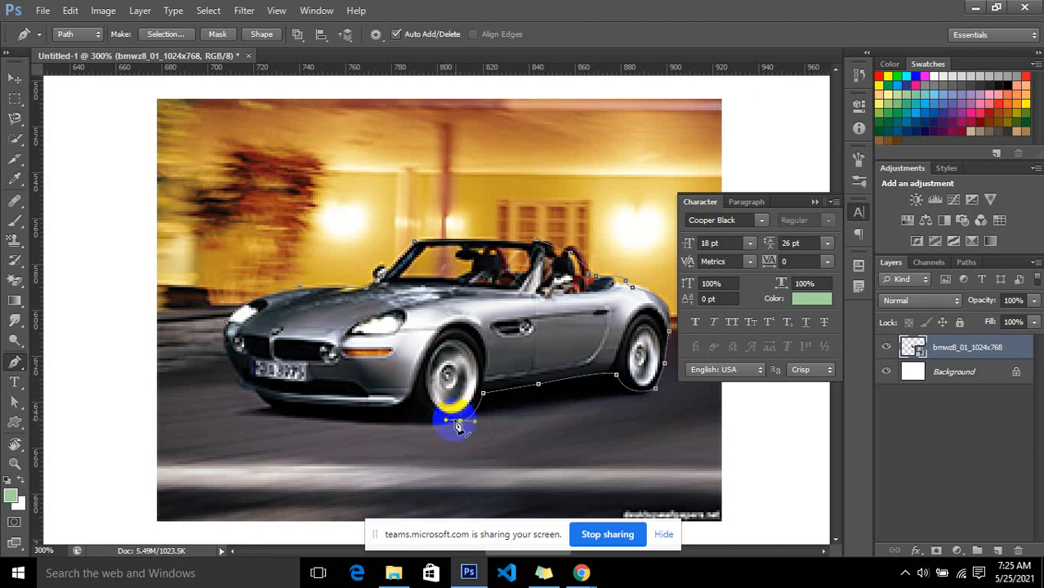
left_click(417, 394)
left_click_drag(417, 394, 407, 369)
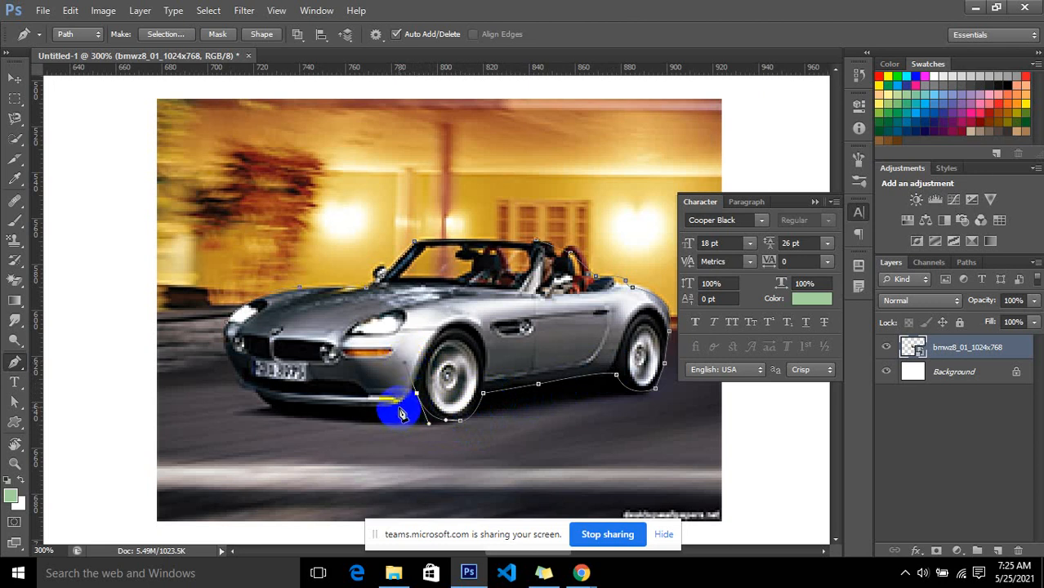
left_click(398, 407)
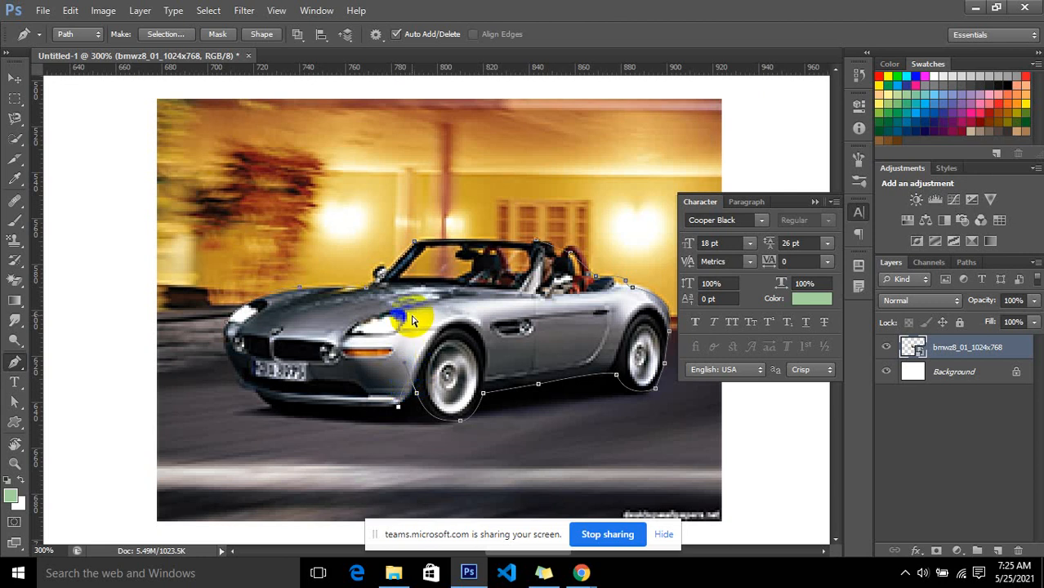
scroll(413, 321, "up", 2)
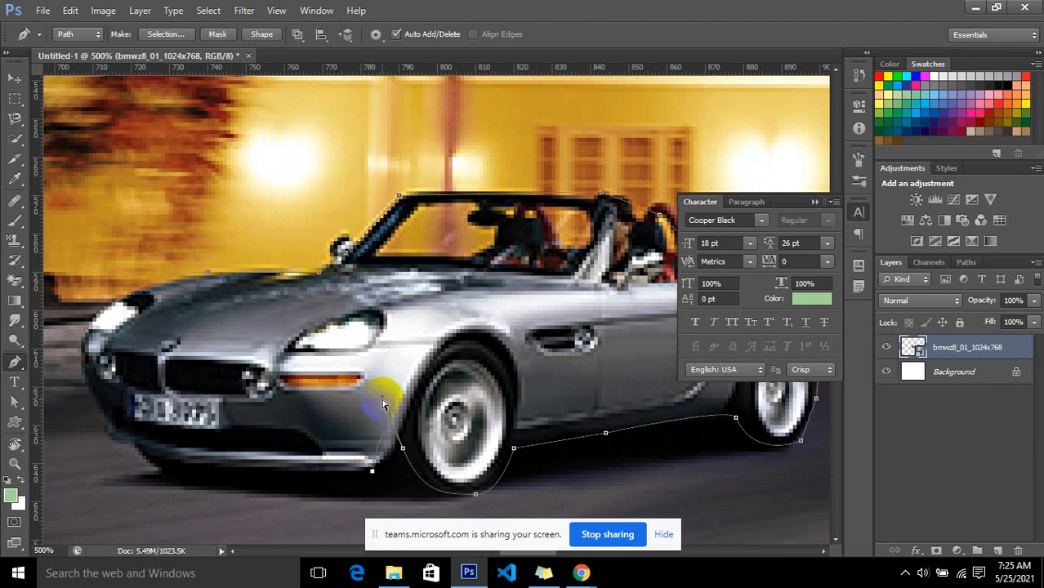
left_click_drag(383, 398, 402, 438)
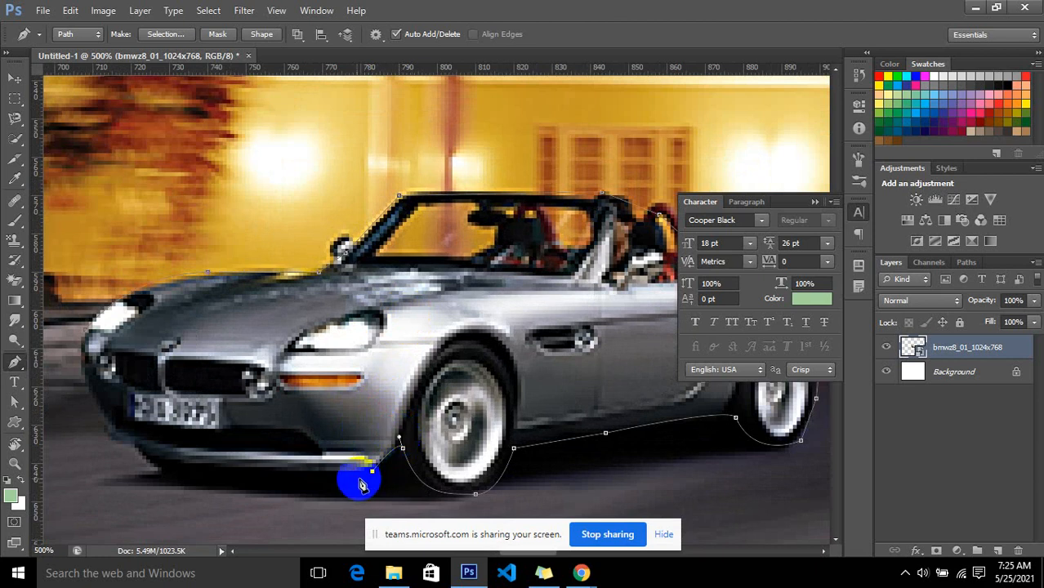
- Continue the path along the lower edge of the front bumper and close it up the nose at the front headlight
left_click(140, 455)
left_click_drag(139, 455, 134, 433)
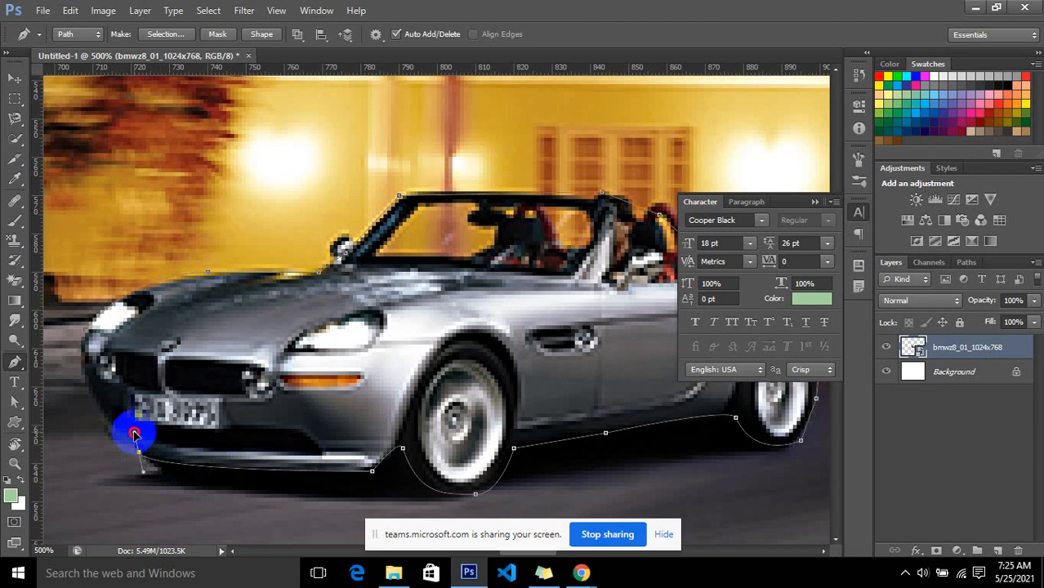
left_click_drag(134, 433, 118, 424)
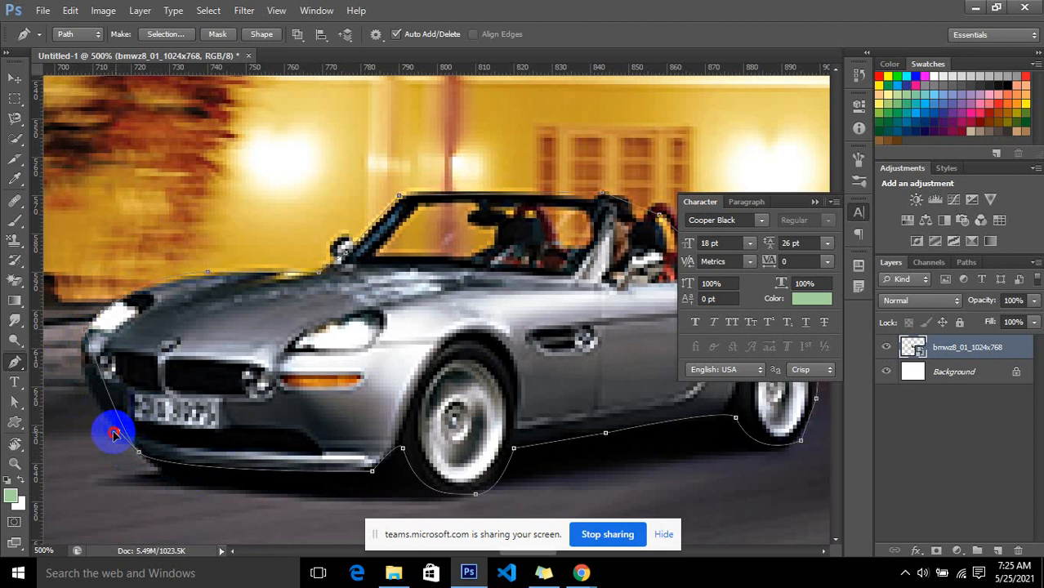
- Reshape the path around the car's nose and hood by adjusting the curve handles at the bumper corner, headlight and hood anchors
left_click_drag(113, 432, 90, 430)
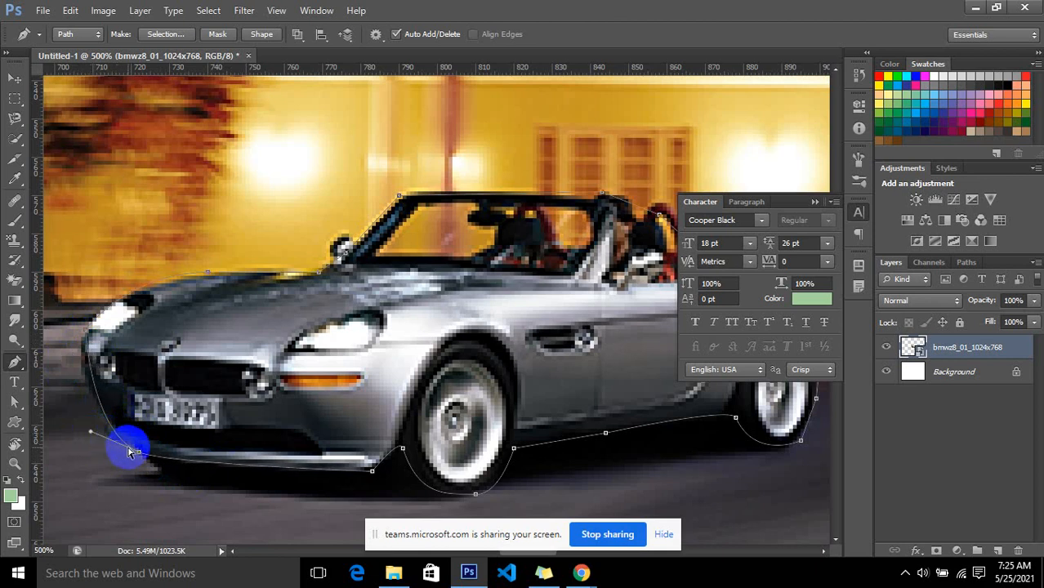
left_click_drag(168, 464, 176, 471)
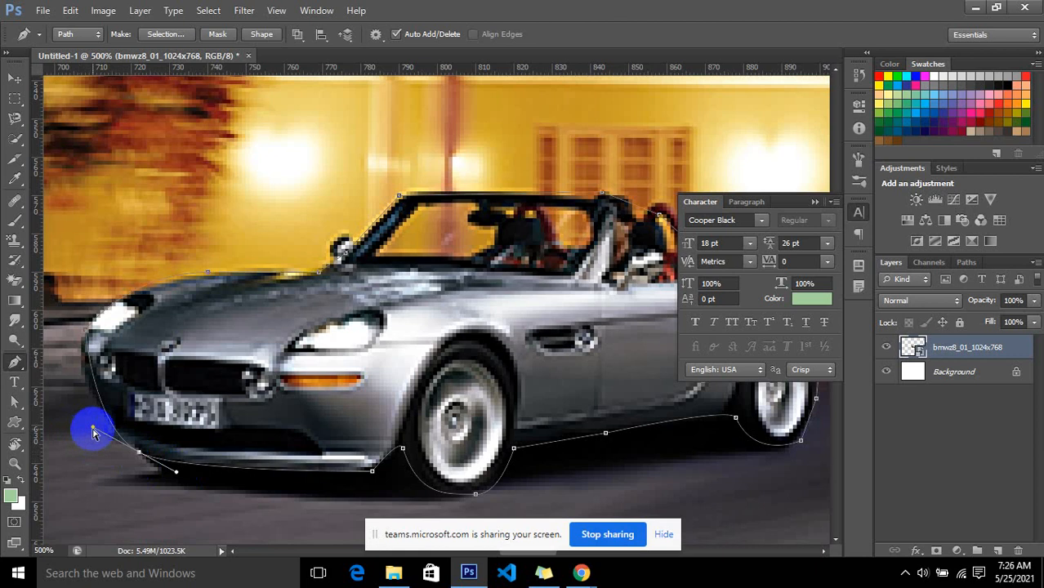
left_click_drag(93, 429, 99, 429)
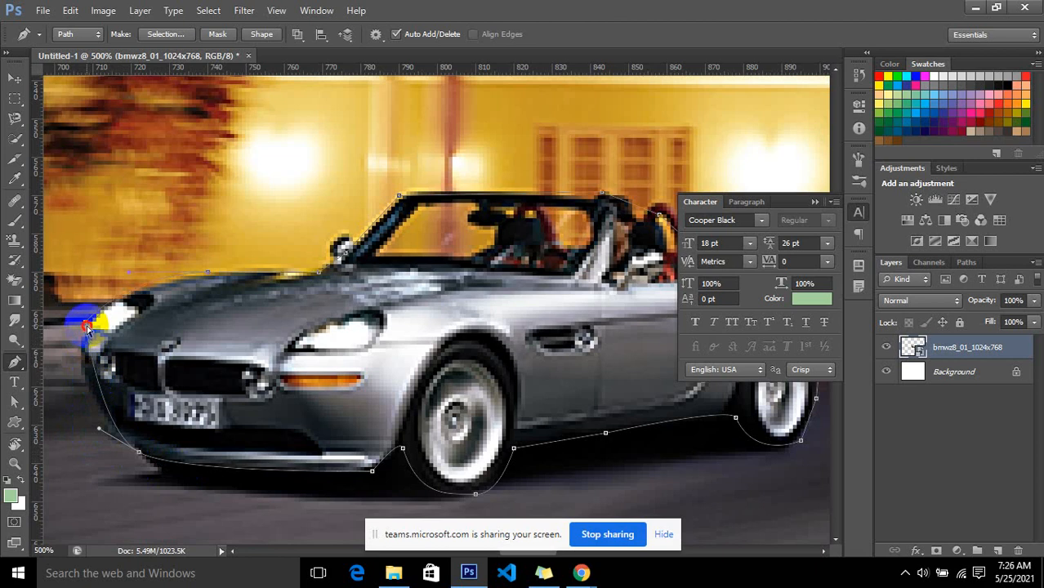
left_click_drag(87, 327, 80, 356)
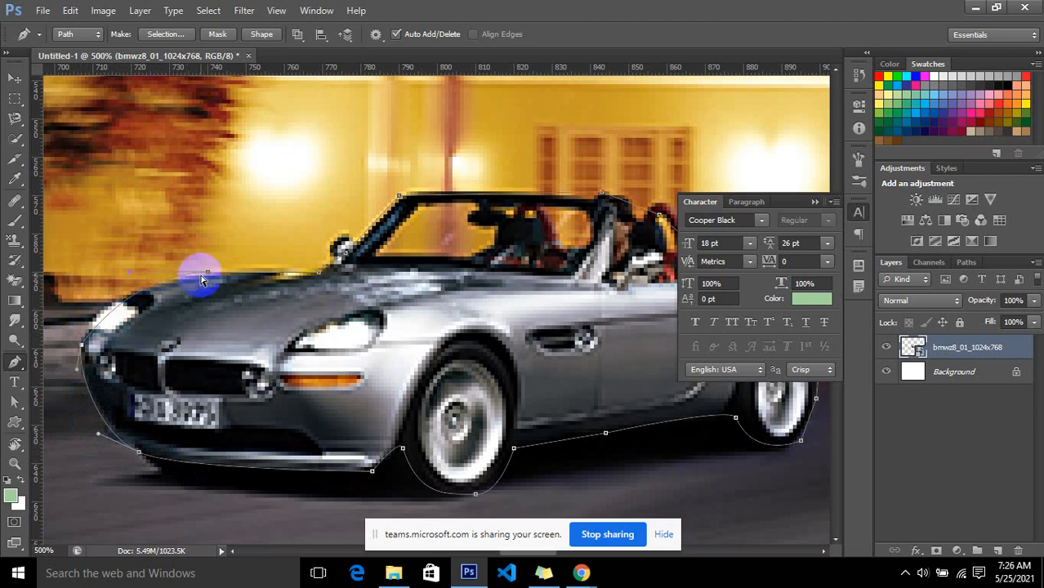
left_click_drag(126, 275, 110, 271)
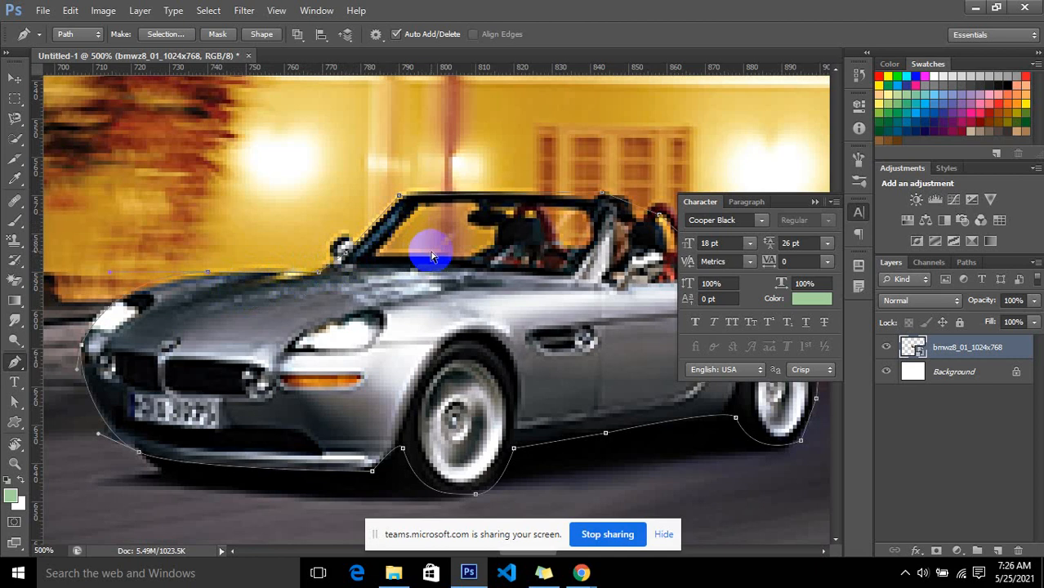
- Convert the closed car path to a selection and try to delete pixels directly on the smart object layer
key("ctrl+Return")
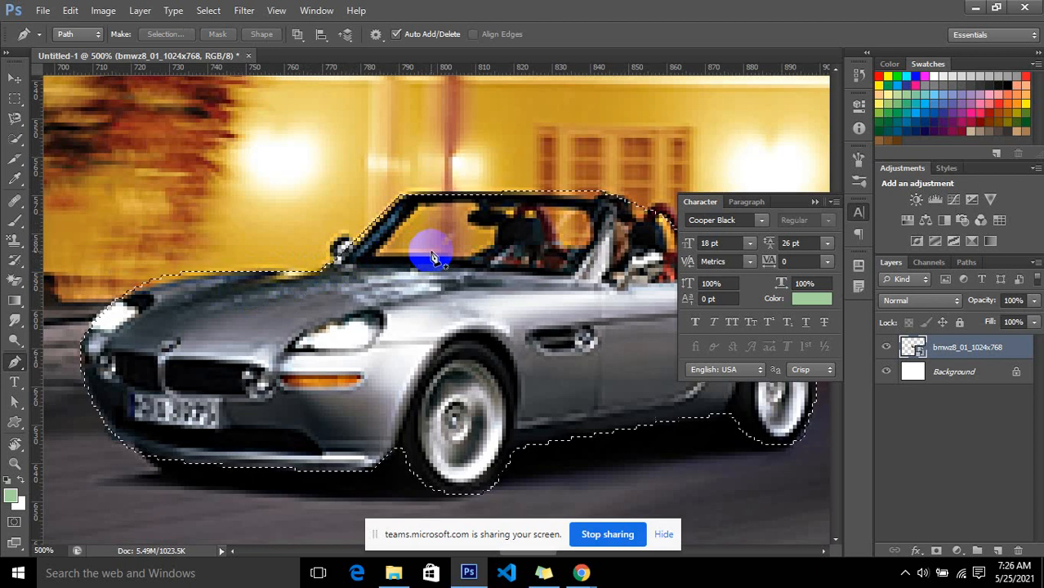
key("Delete")
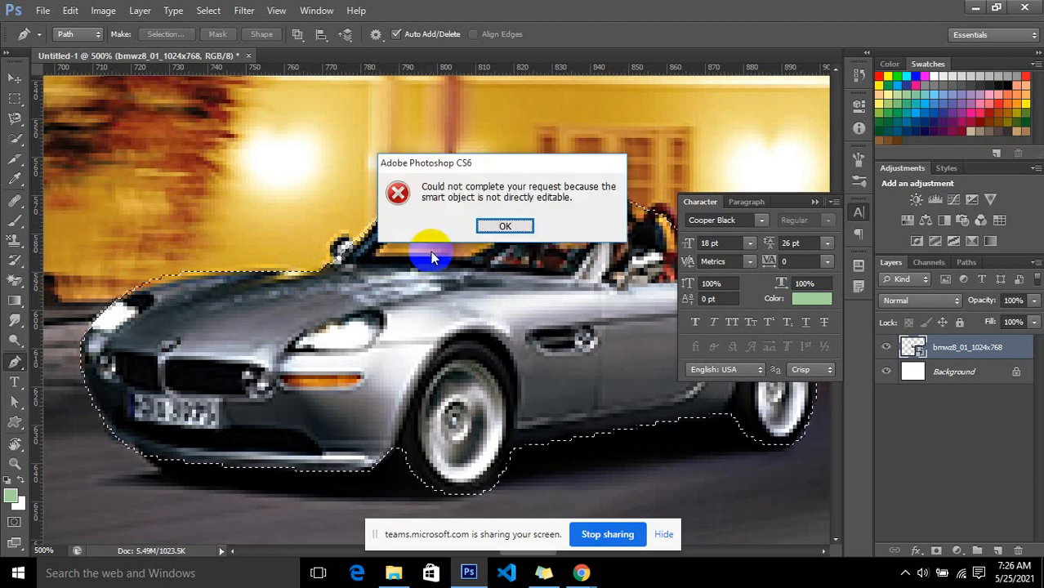
left_click(490, 227)
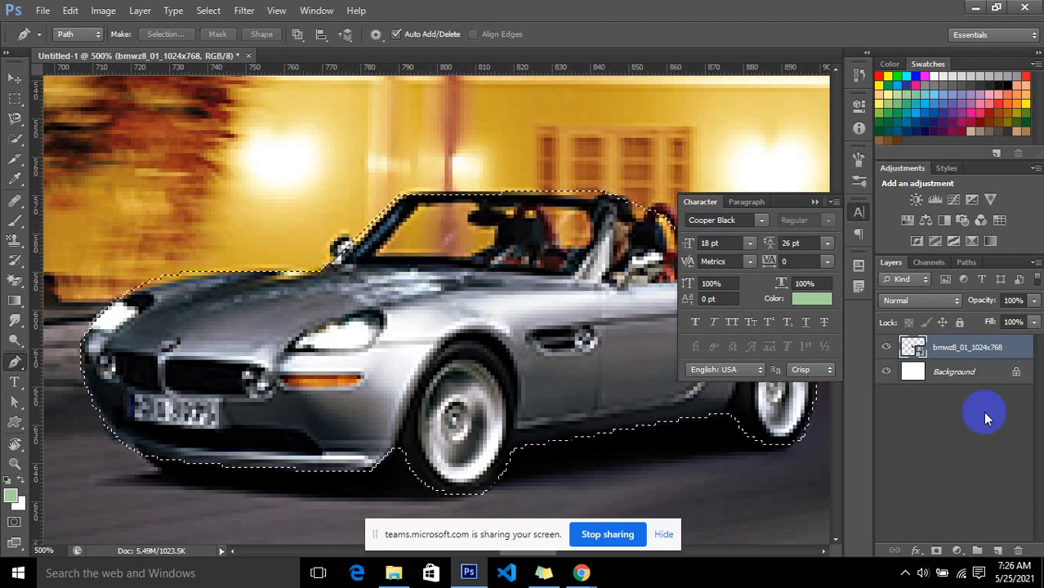
- Rasterize the bmwz8_01_1024x768 layer and delete the background around the car
right_click(978, 348)
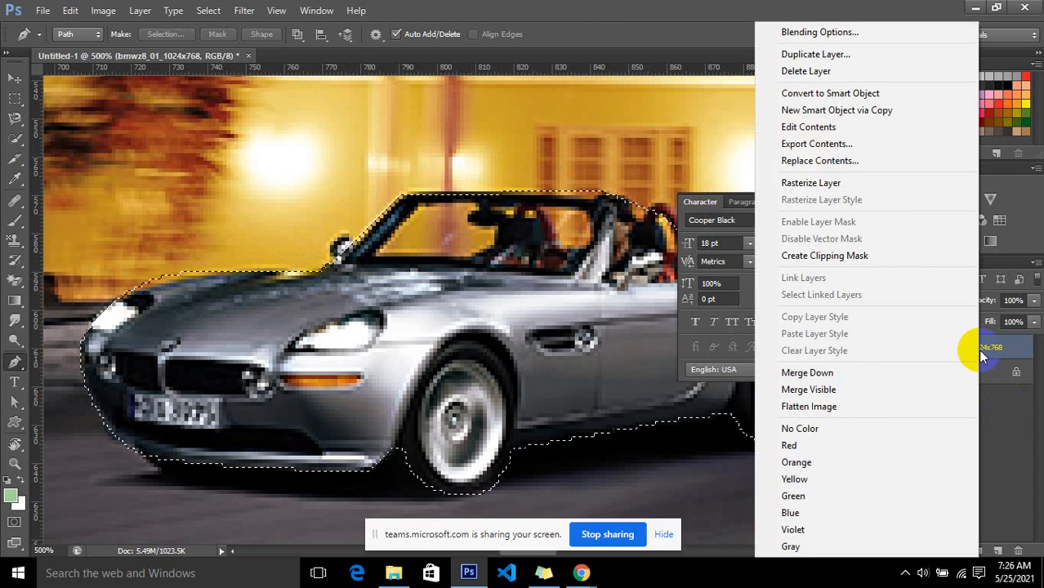
left_click(816, 183)
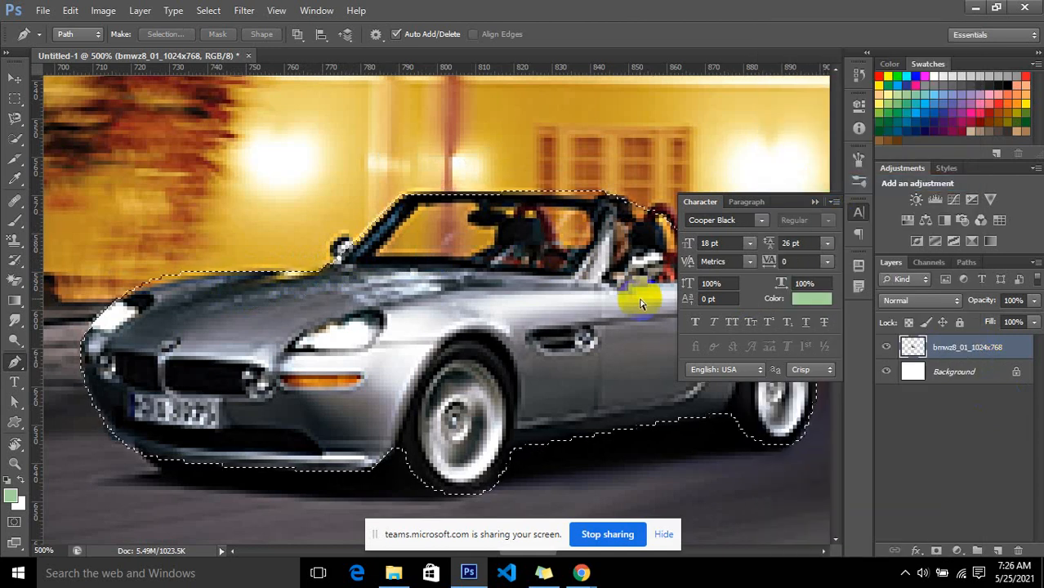
key("Delete")
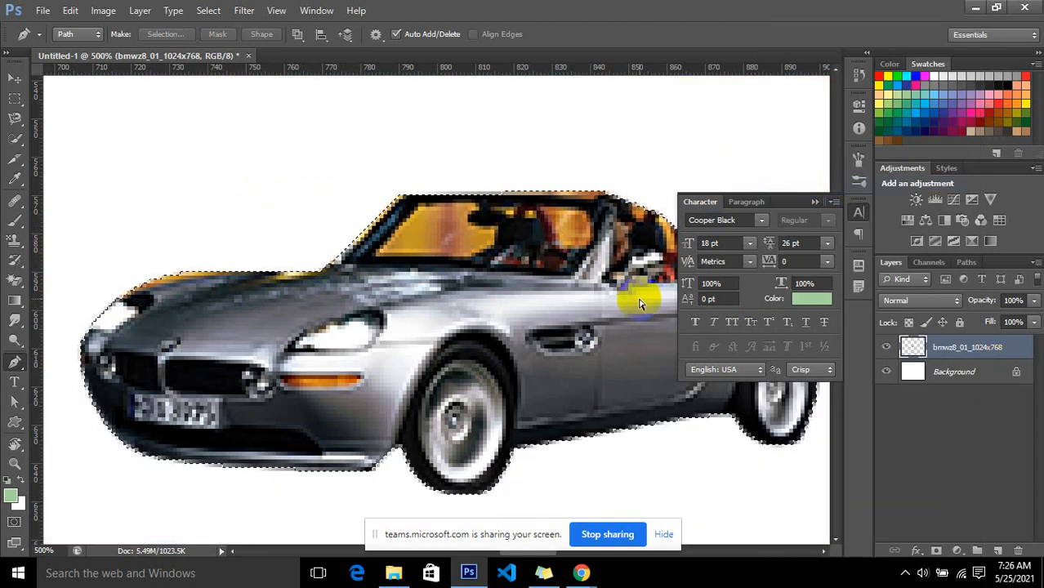
- Deselect the car cutout and keep the Pen Tool active
key("ctrl+minus")
key("ctrl+minus")
key("ctrl+minus")
key("ctrl+minus")
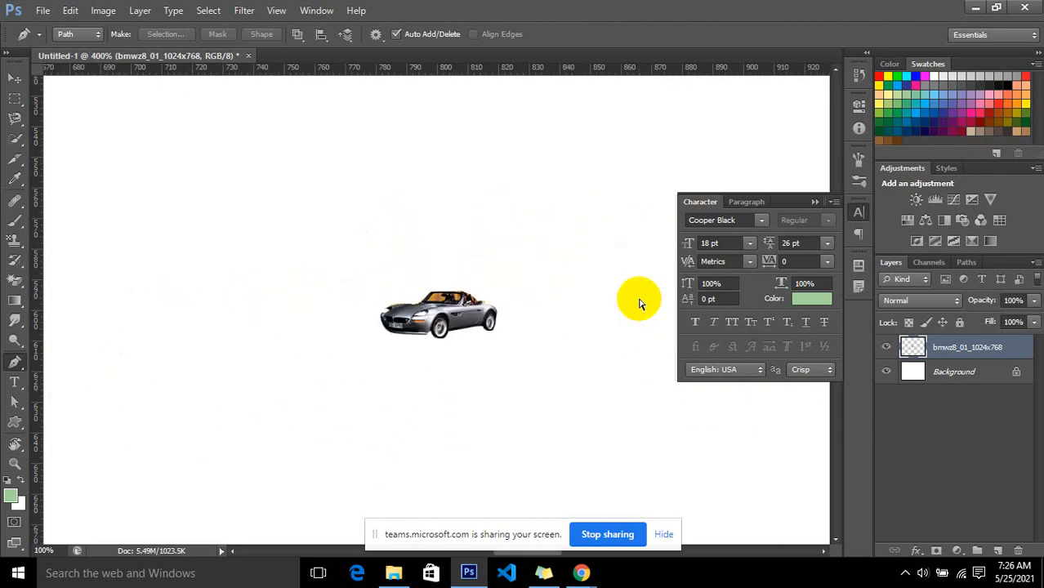
key("ctrl+minus")
key("ctrl+plus")
key("ctrl+plus")
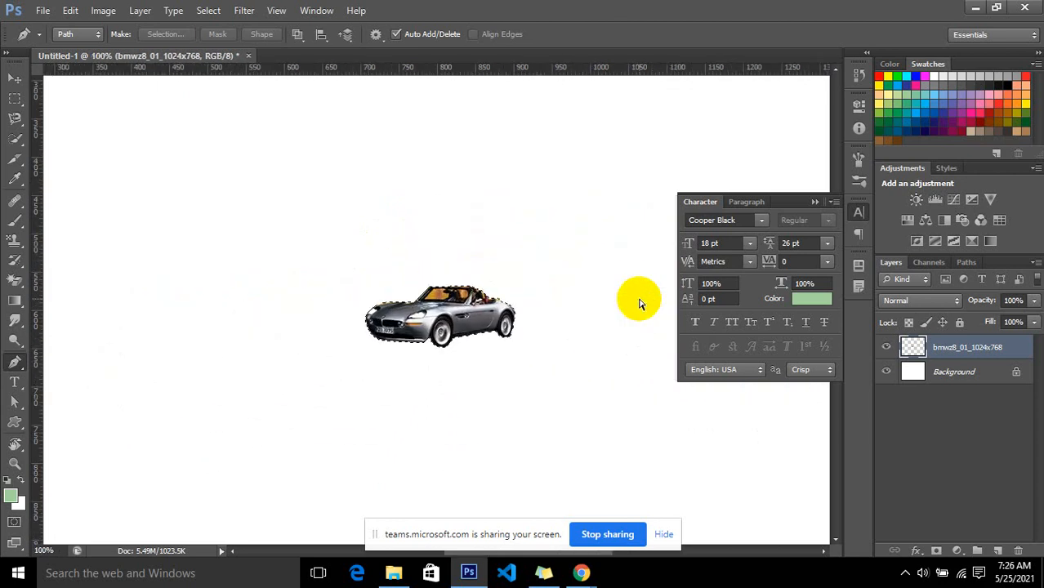
key("ctrl+d")
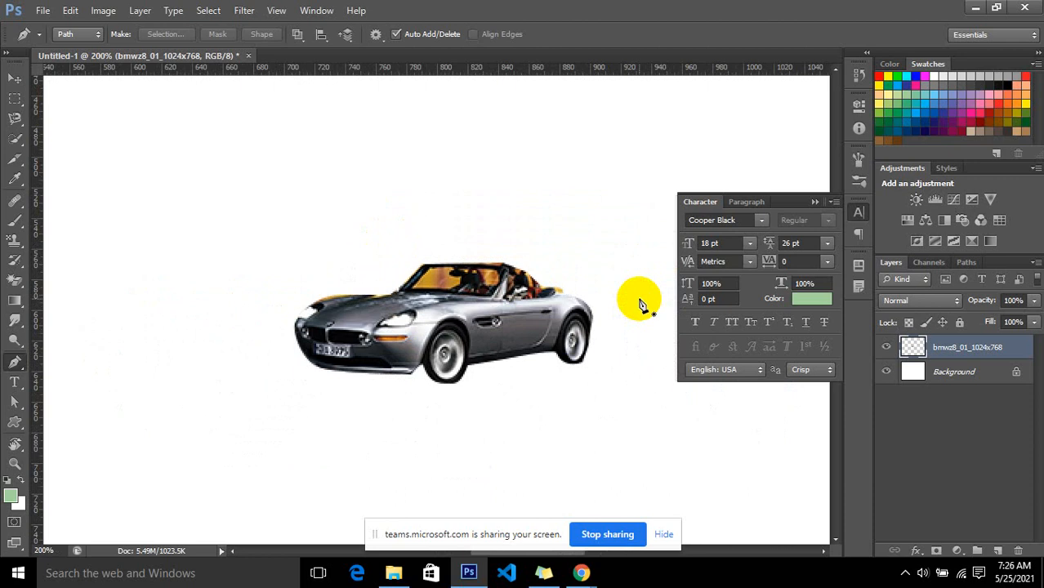
left_click(14, 363)
left_click(14, 364)
- Switch to the YouTube page in Chrome and search for "pen tool logo design in photoshop"
mouse_move(581, 573)
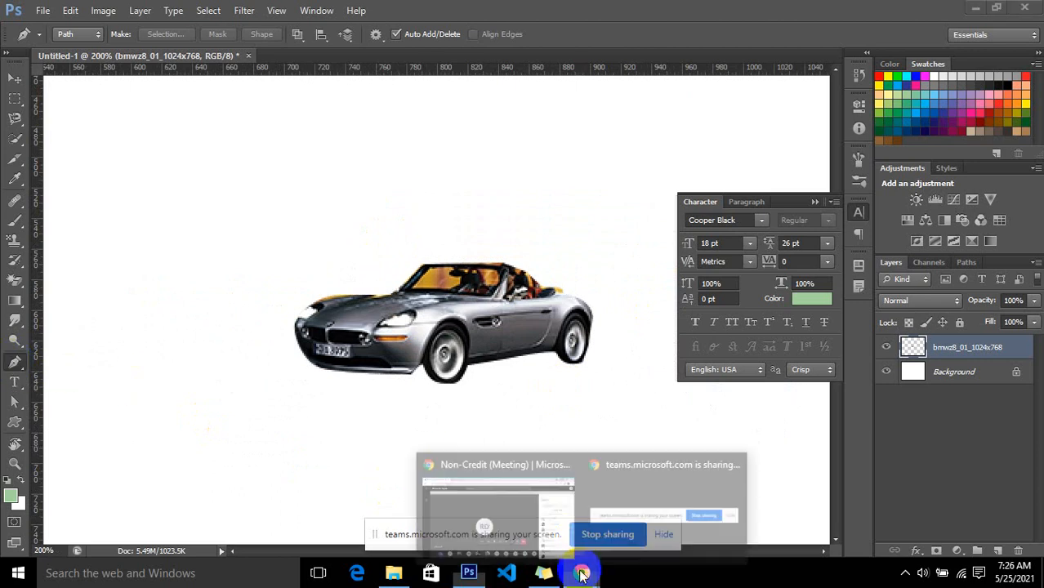
left_click(568, 518)
left_click(260, 15)
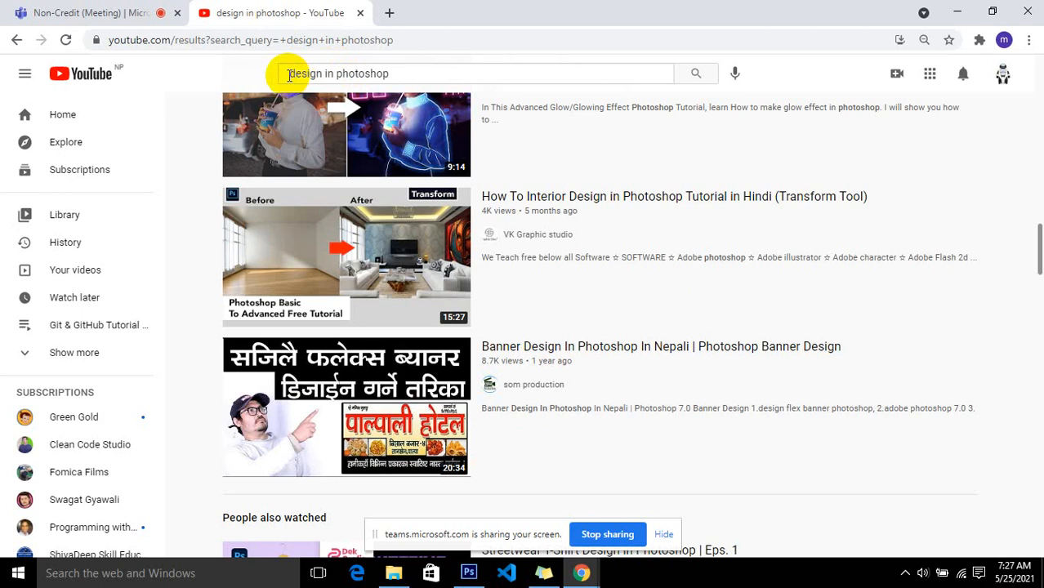
left_click(289, 75)
type("pen ")
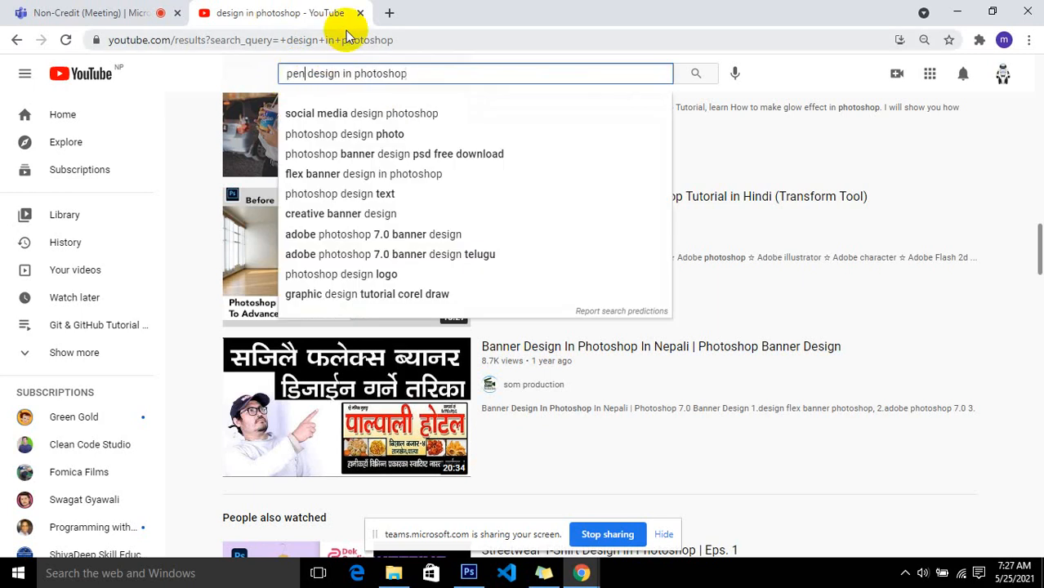
type("tool logo")
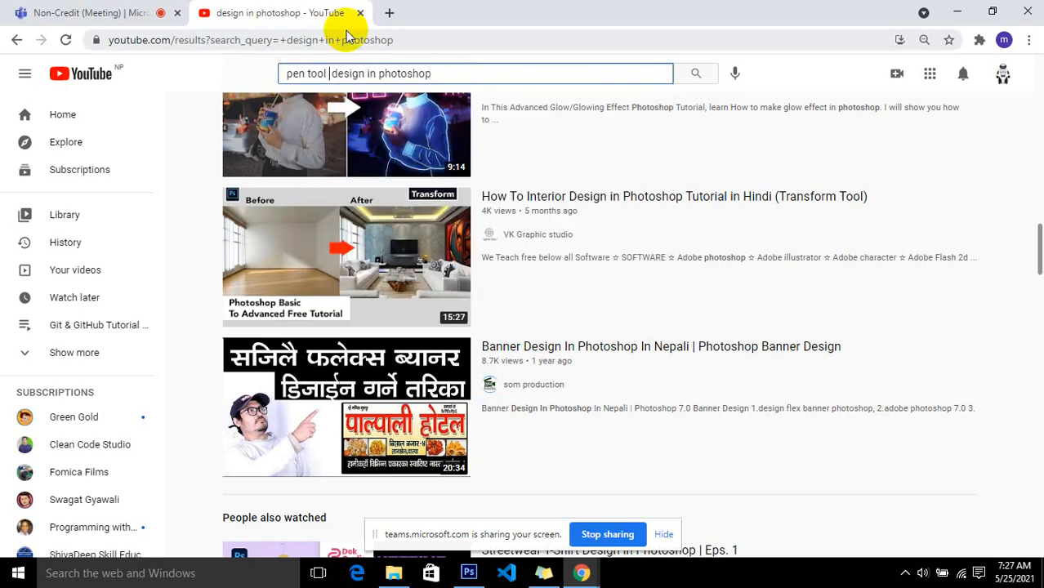
key("Return")
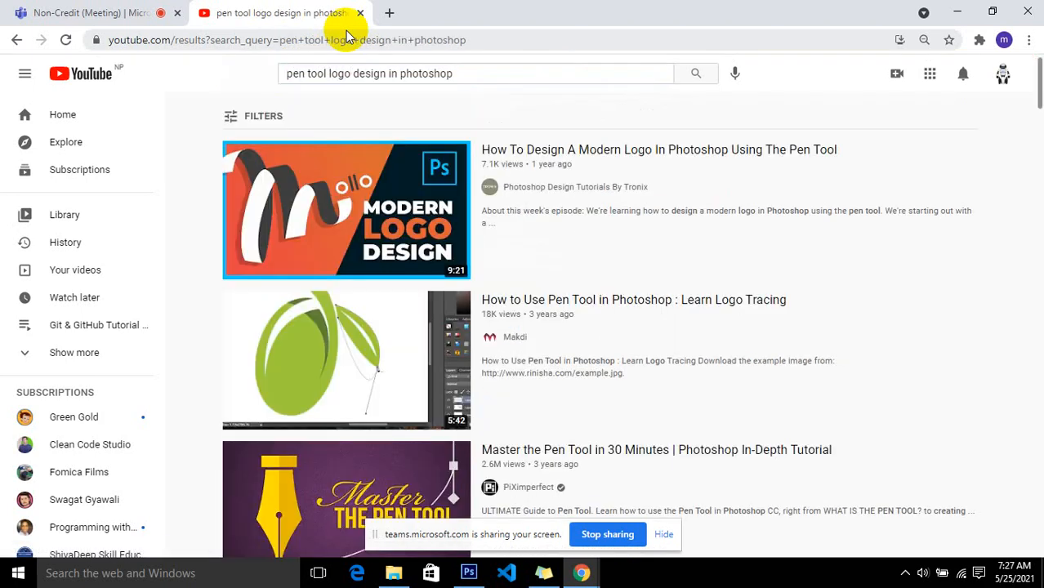
- Browse the YouTube results for pen tool tracing and logo design tutorials, and return to Photoshop
mouse_move(333, 362)
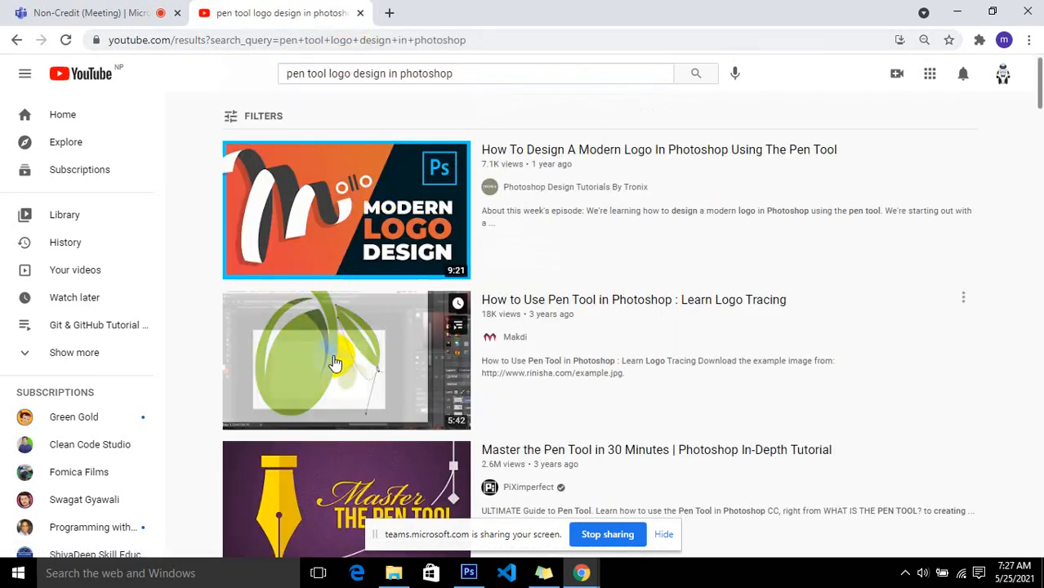
scroll(330, 368, "down", 3)
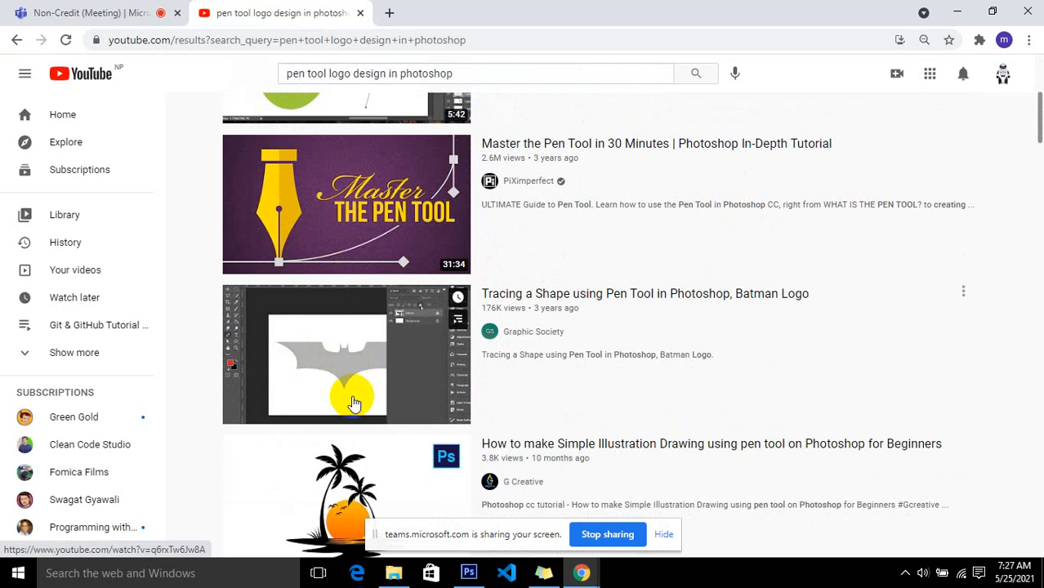
scroll(353, 403, "down", 2)
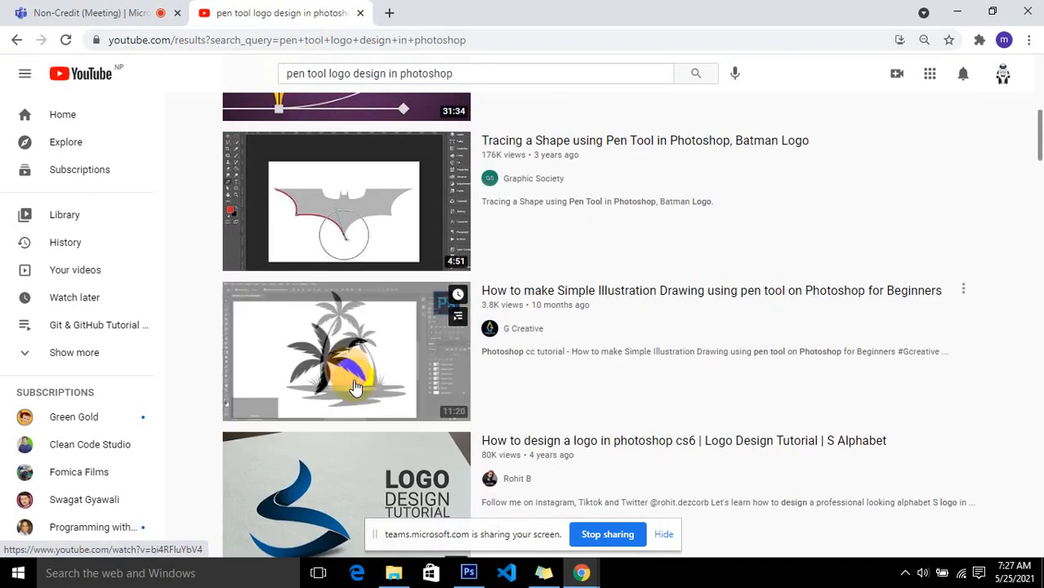
scroll(356, 388, "down", 2)
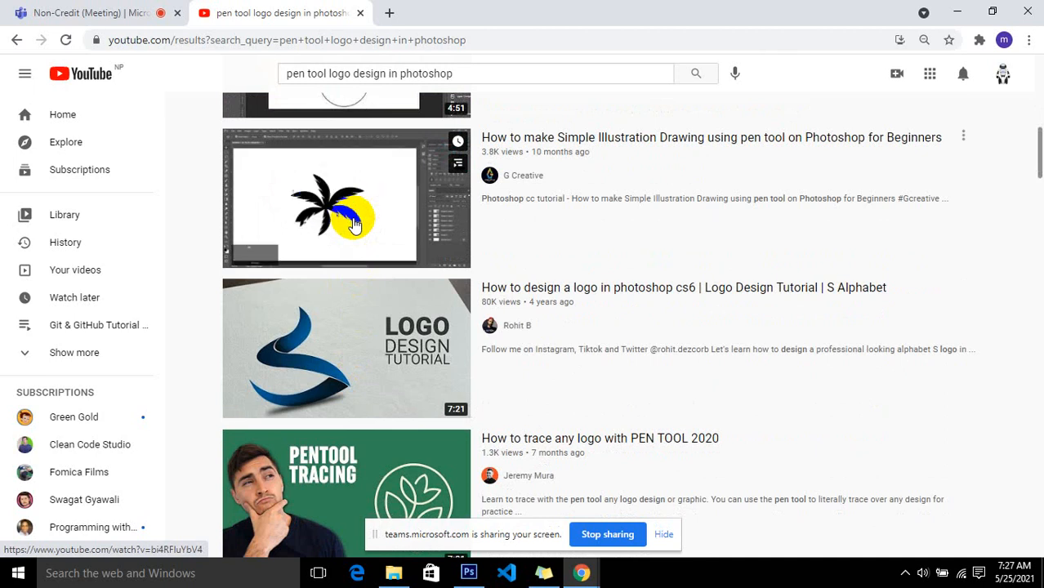
scroll(354, 225, "down", 4)
scroll(354, 224, "down", 4)
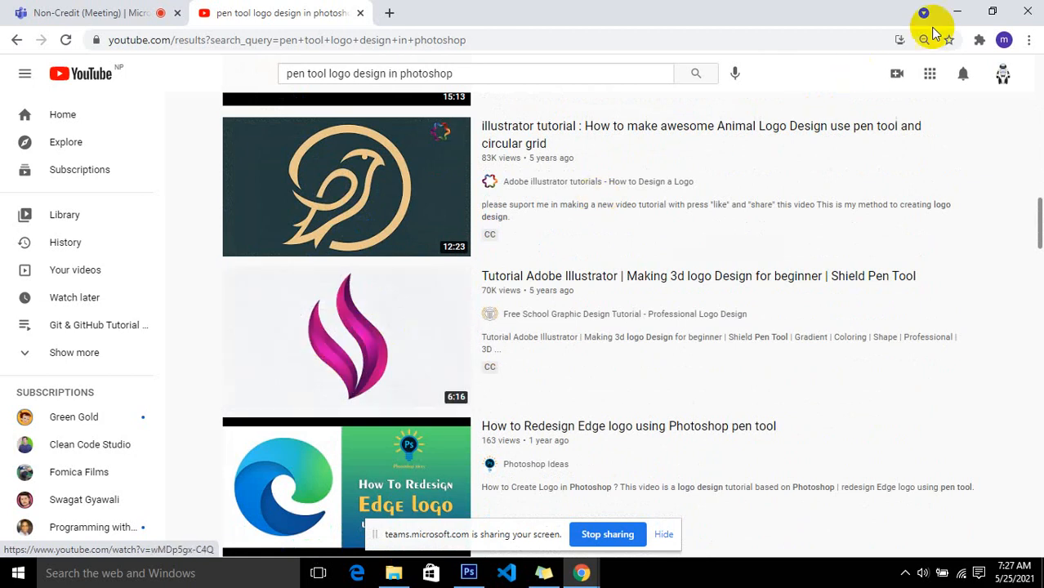
left_click(956, 12)
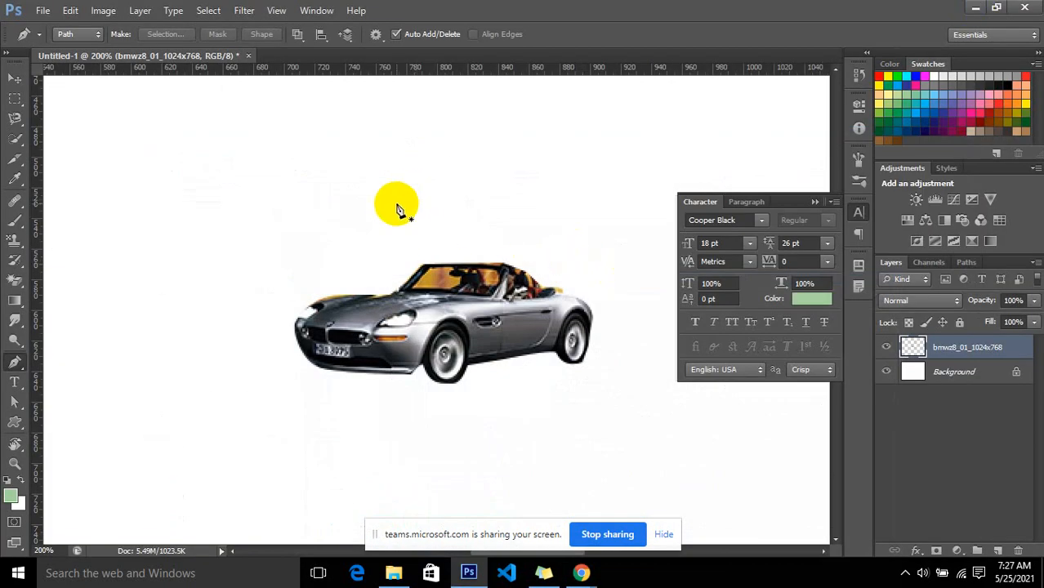
- Add a new layer and draw a thin, closed S-curved swoosh path above the car with the Pen tool
key("ctrl+shift+n")
key("Return")
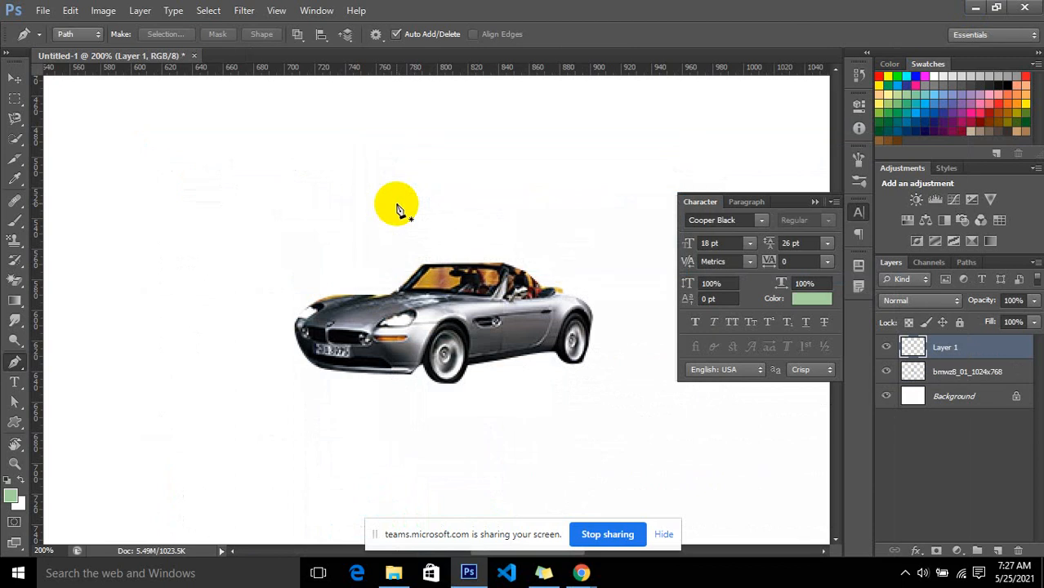
left_click(210, 206)
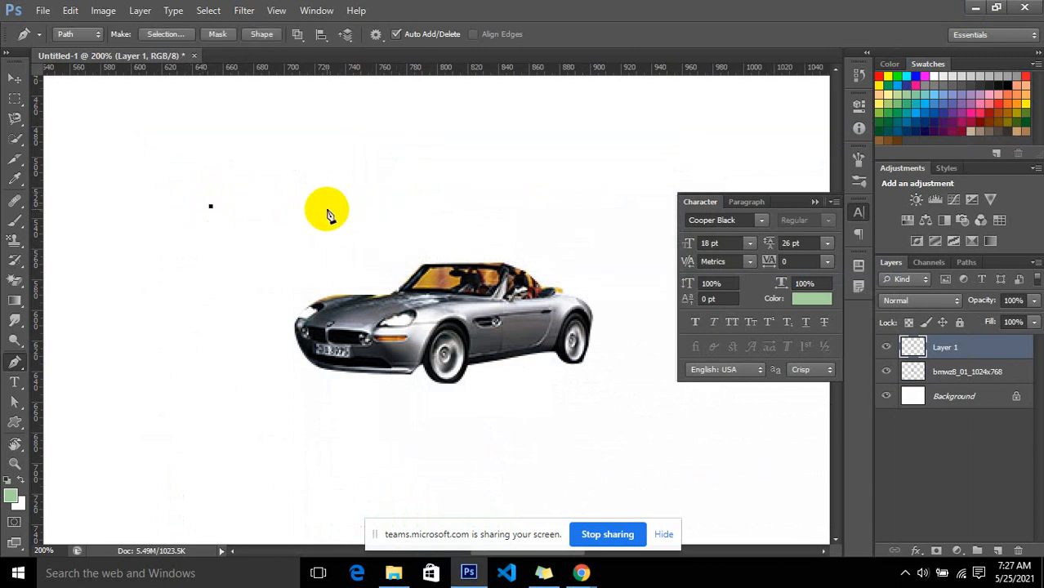
left_click_drag(320, 210, 394, 181)
left_click(442, 204)
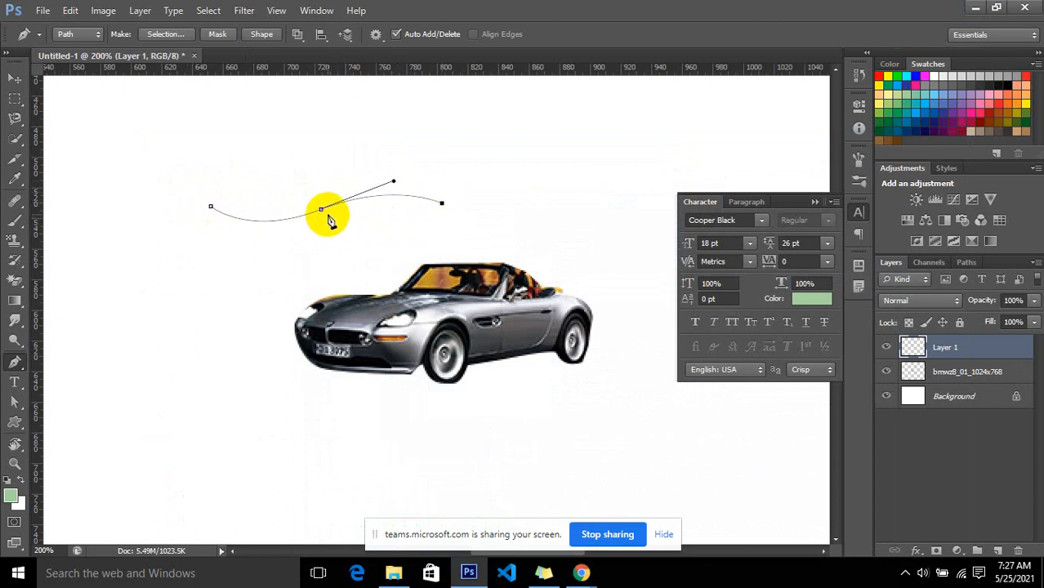
left_click_drag(324, 215, 266, 243)
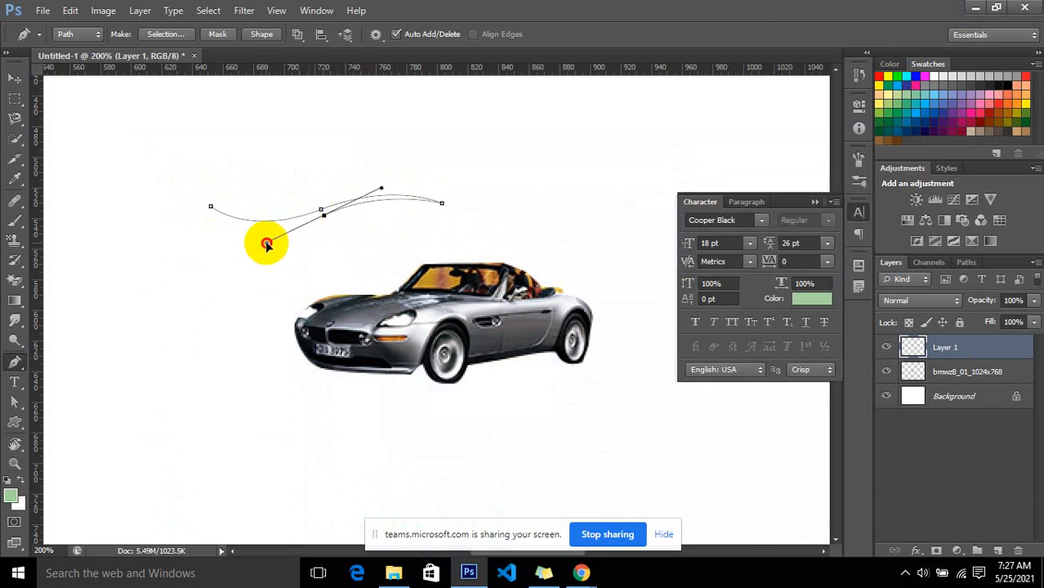
left_click(210, 211)
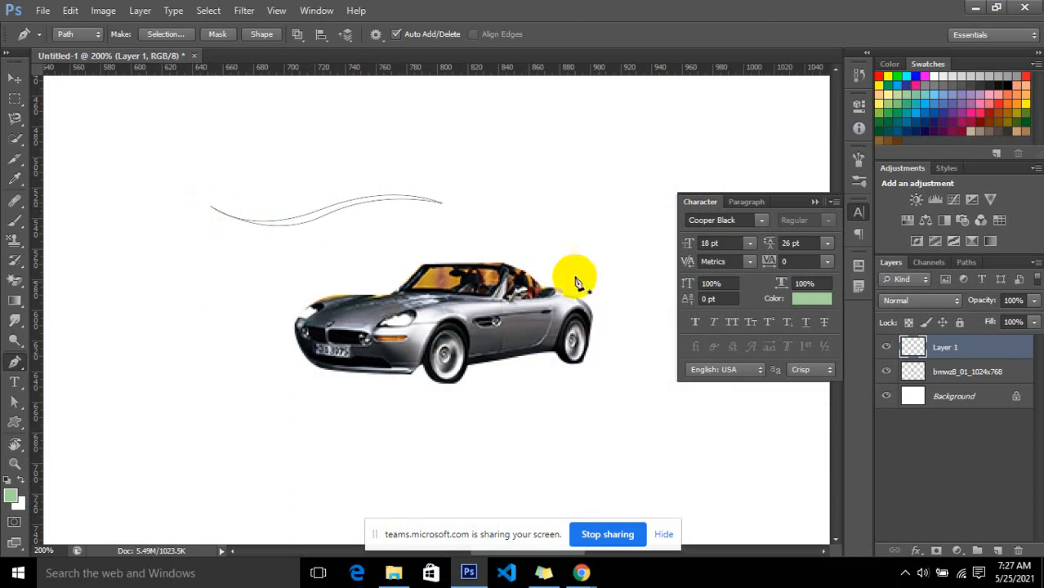
left_click(706, 318)
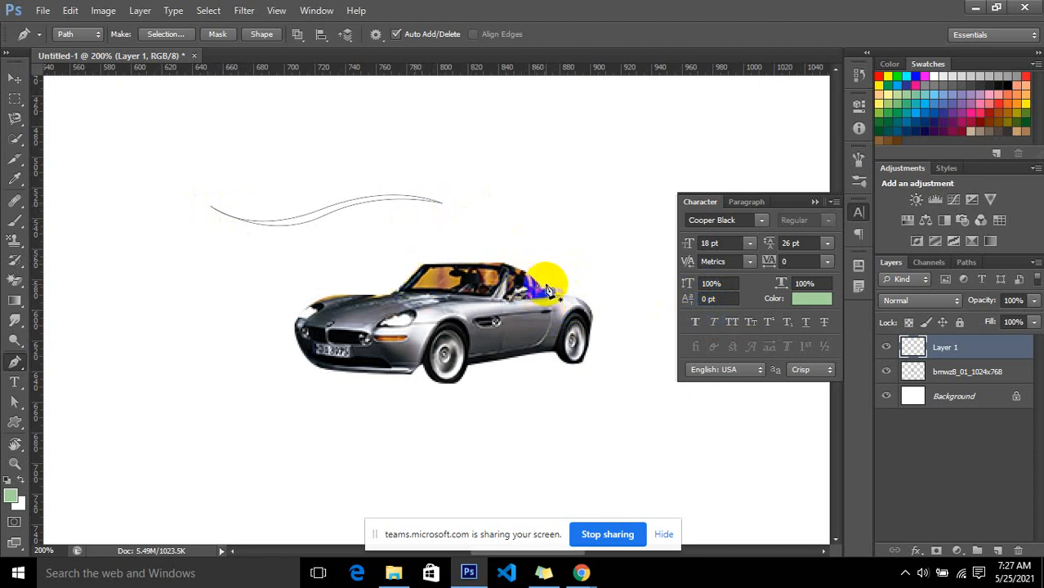
- Create a new 1600 x 1200 pixel RGB document with a white background and collapse the Character settings
left_click(43, 10)
left_click(42, 25)
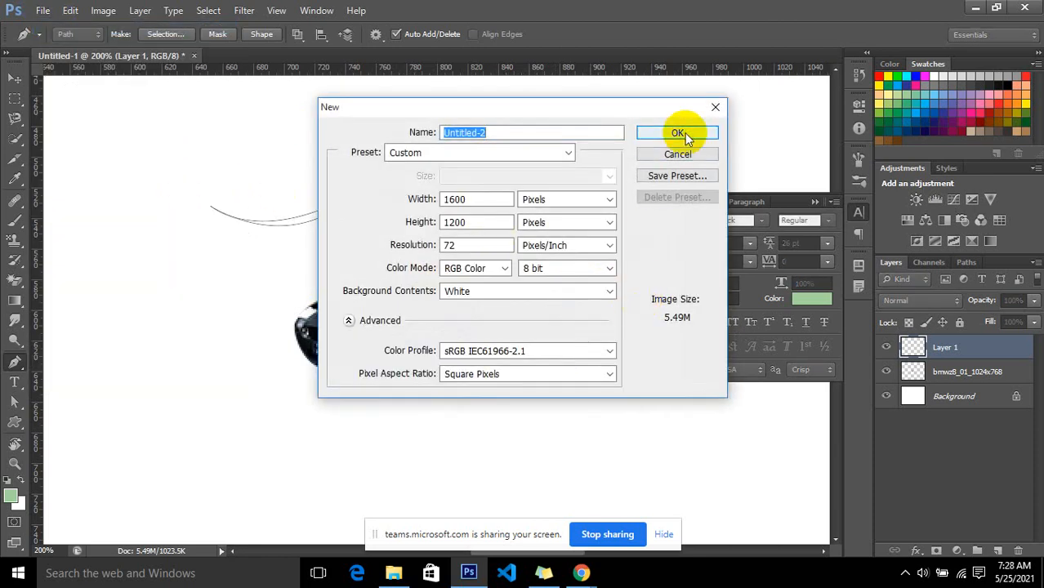
left_click(678, 133)
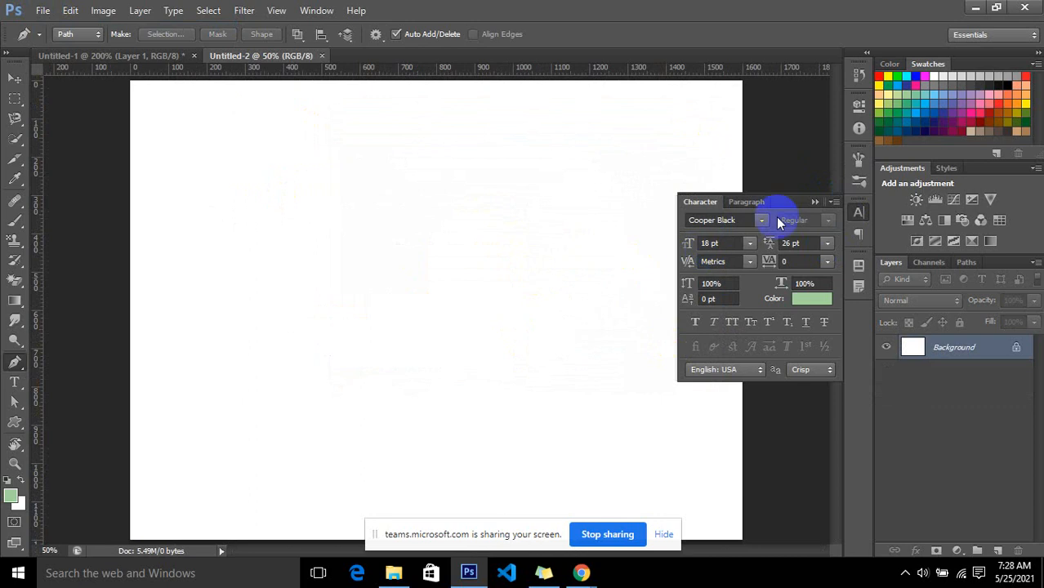
left_click(813, 202)
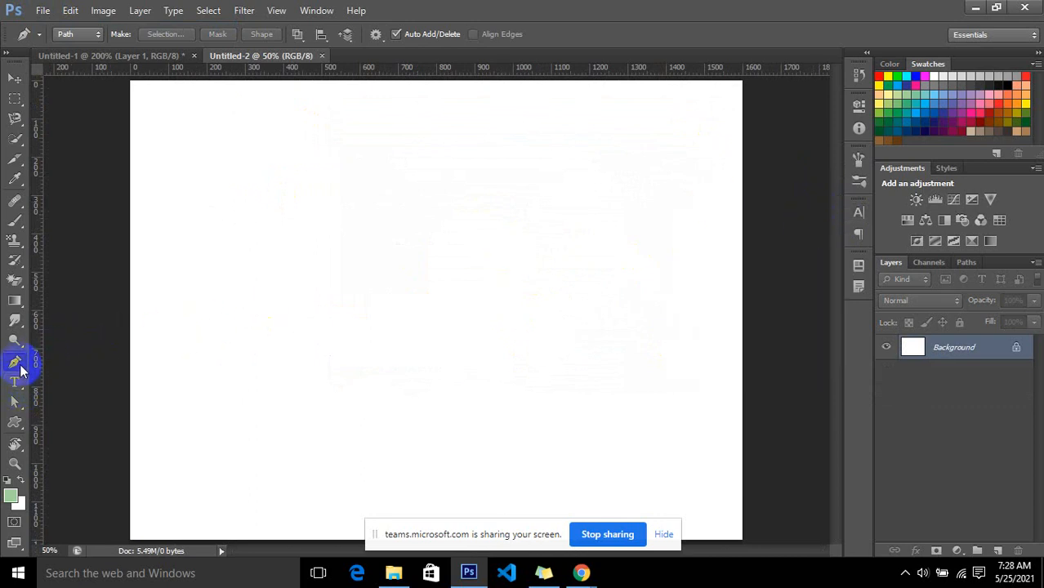
- Activate the Custom Shape Tool and replace its current shapes with the All set
left_click(11, 423)
left_click_drag(12, 423, 80, 428)
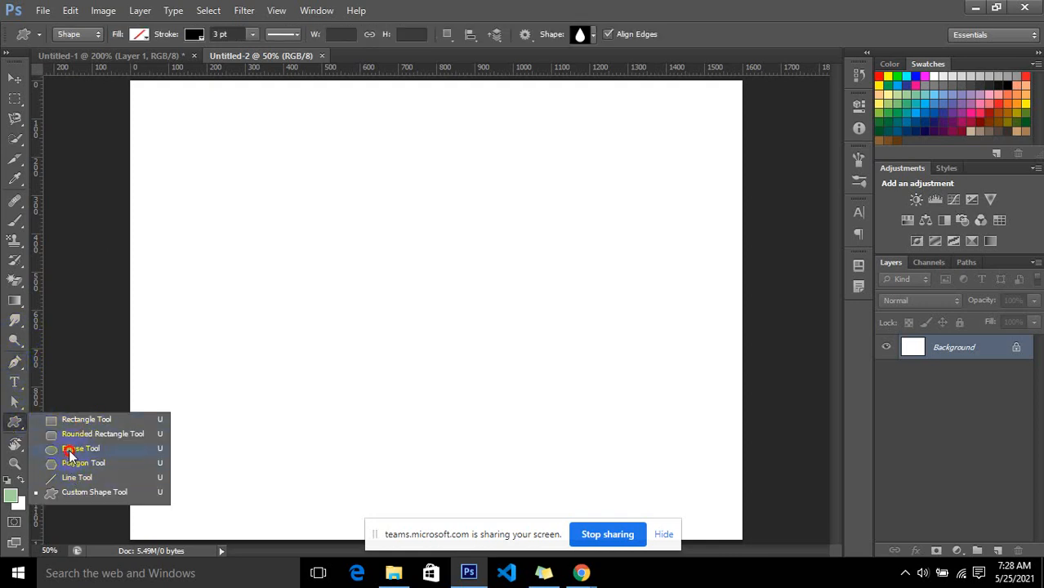
left_click_drag(72, 497, 72, 497)
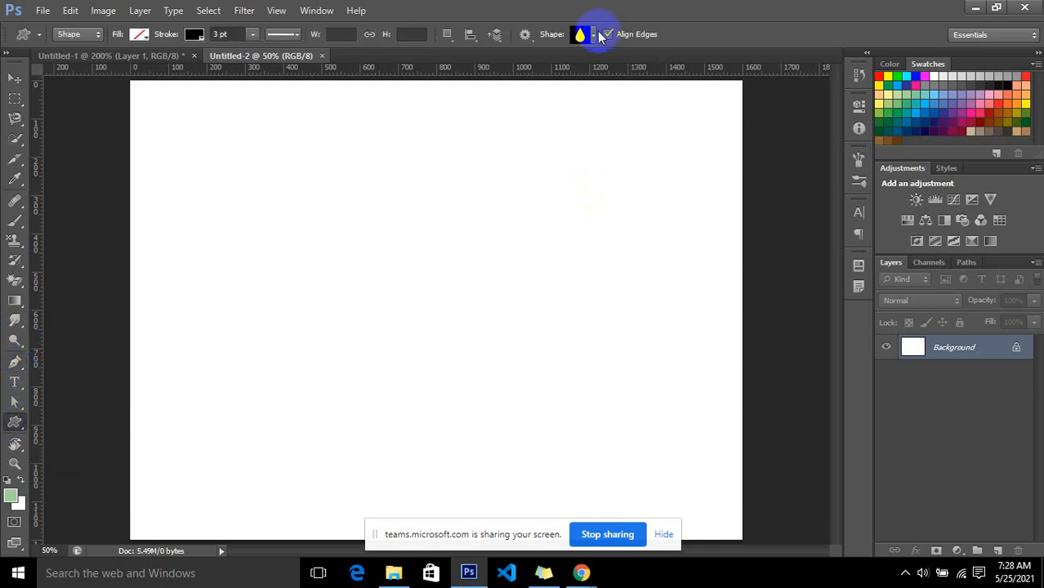
left_click(594, 34)
left_click(666, 63)
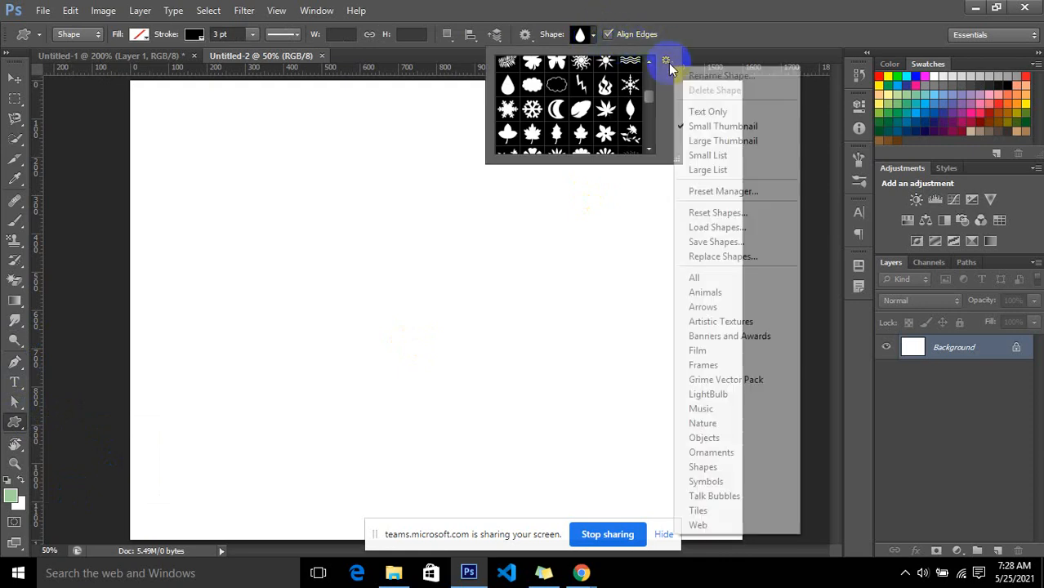
left_click(712, 278)
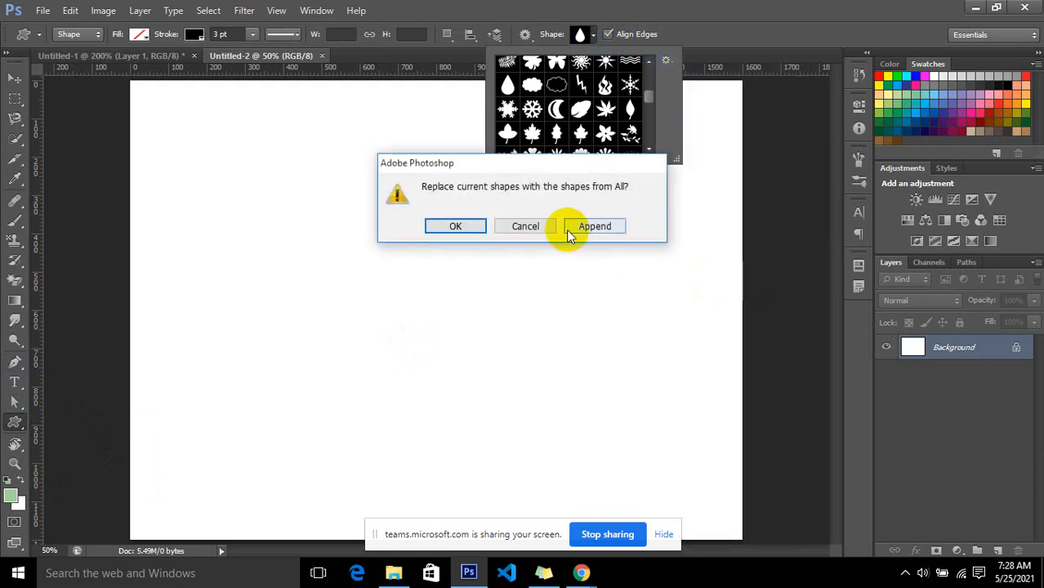
left_click(471, 227)
- Choose the solid raindrop as the custom shape and close the shape picker
mouse_move(651, 104)
left_mouse_down()
mouse_move(656, 71)
mouse_move(651, 140)
mouse_move(653, 120)
left_mouse_up()
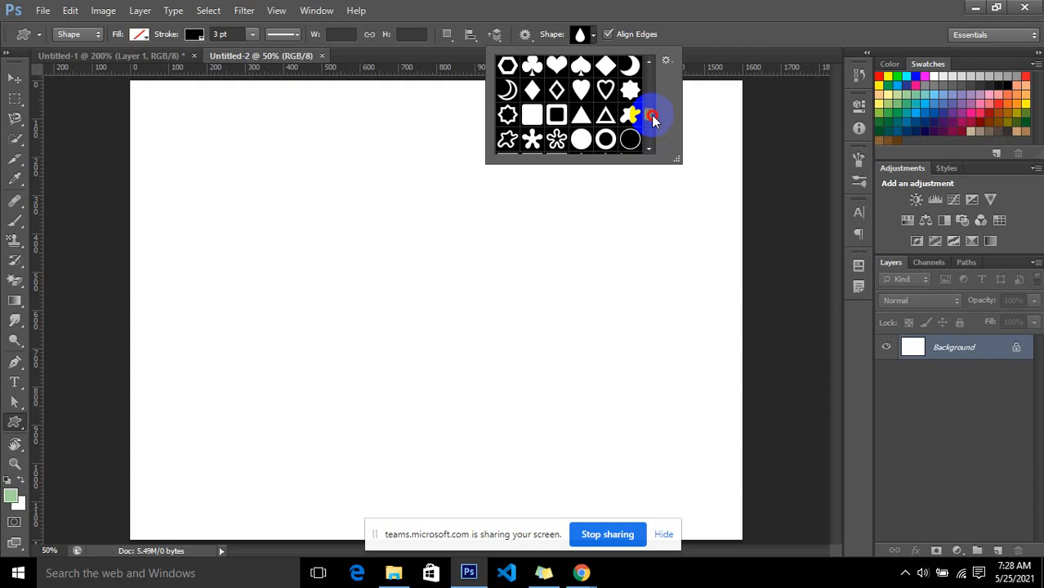
left_click_drag(654, 120, 658, 96)
left_click(605, 113)
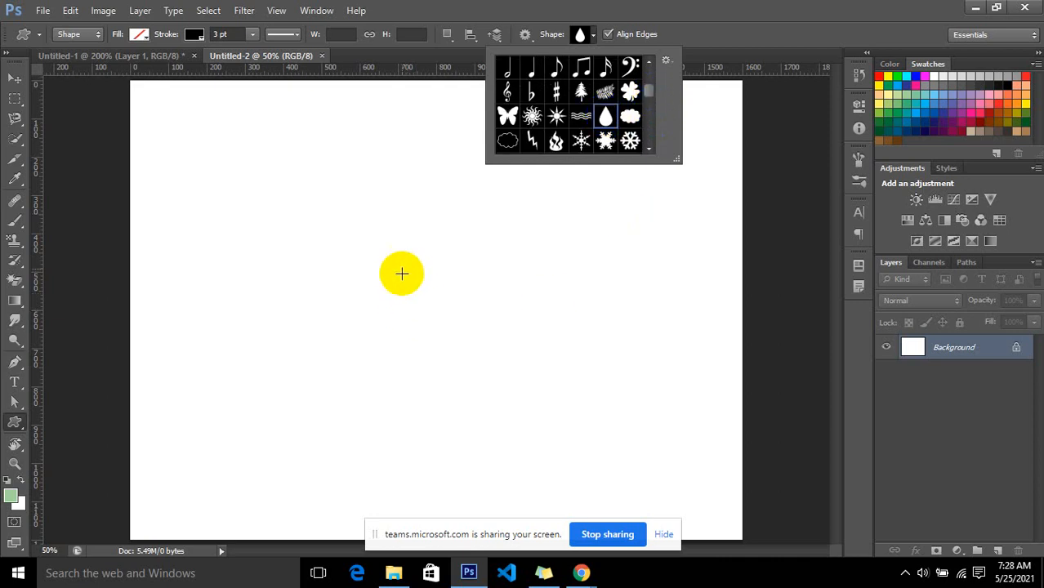
left_click(448, 6)
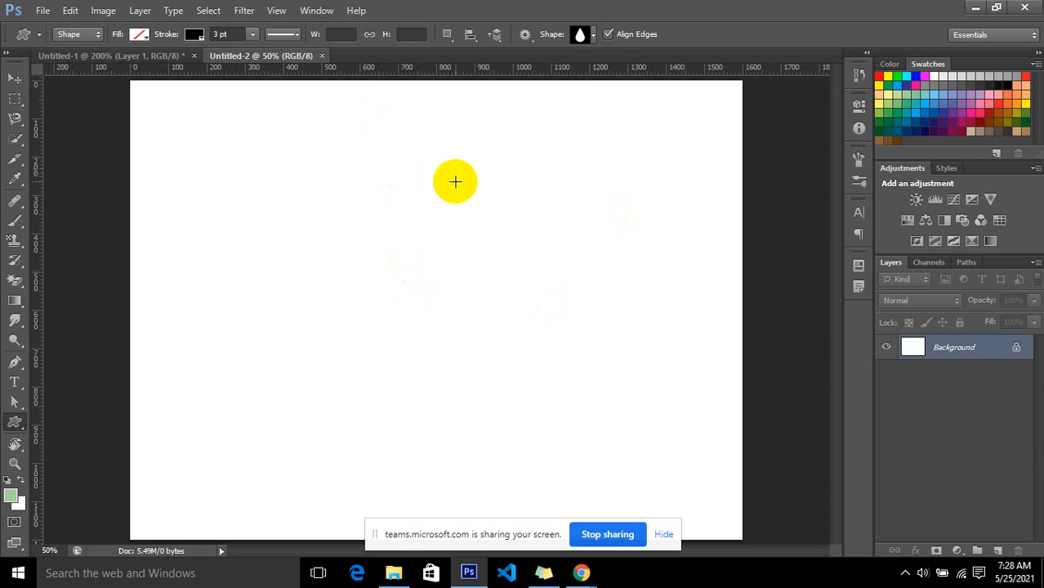
- Show the grid and draw a raindrop outline about 144 px wide and 216 px tall near the canvas centre
key("ctrl+apostrophe")
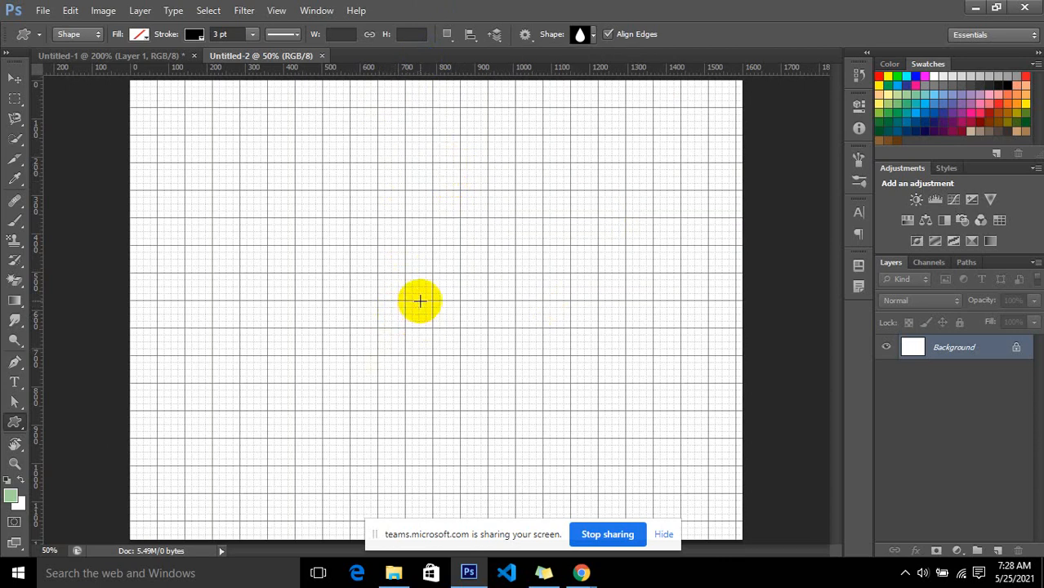
left_click_drag(420, 301, 466, 380)
key("ctrl+z")
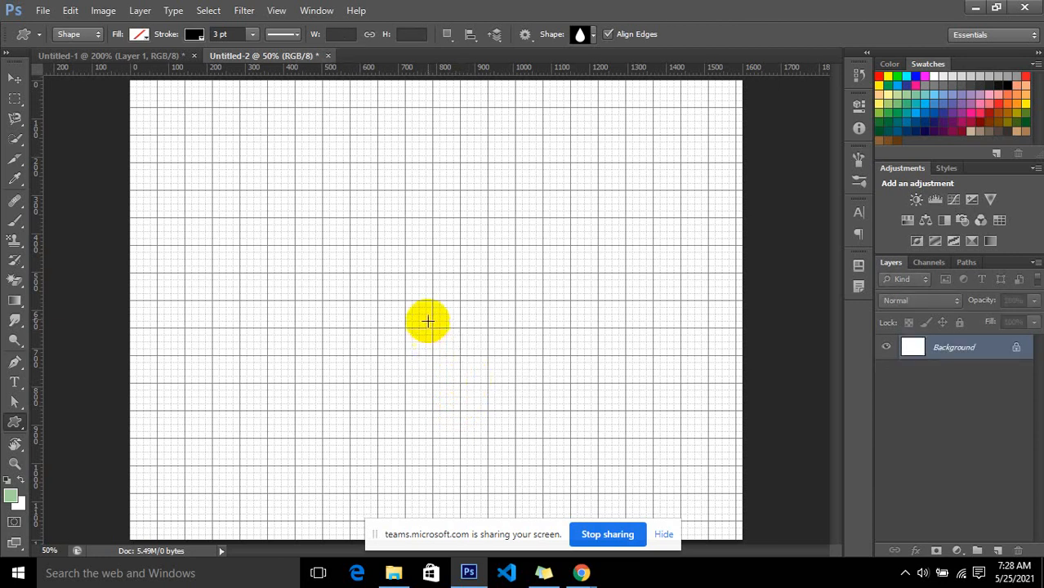
left_click_drag(429, 298, 486, 381)
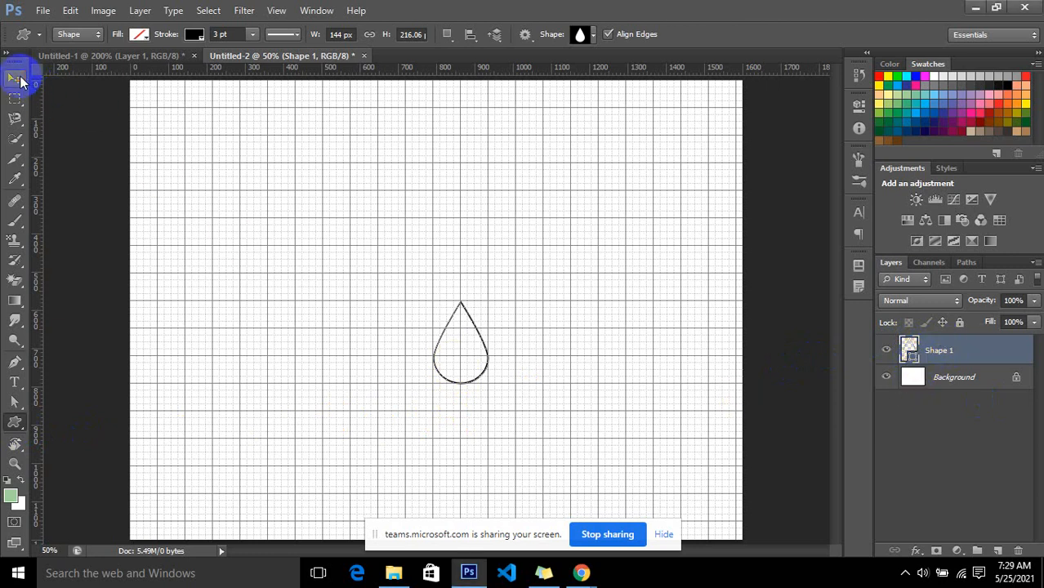
- Rasterize the raindrop layer and fill its outline, loaded as a selection, with a vertical linear gradient from orange to dark purple
key("ctrl+Return")
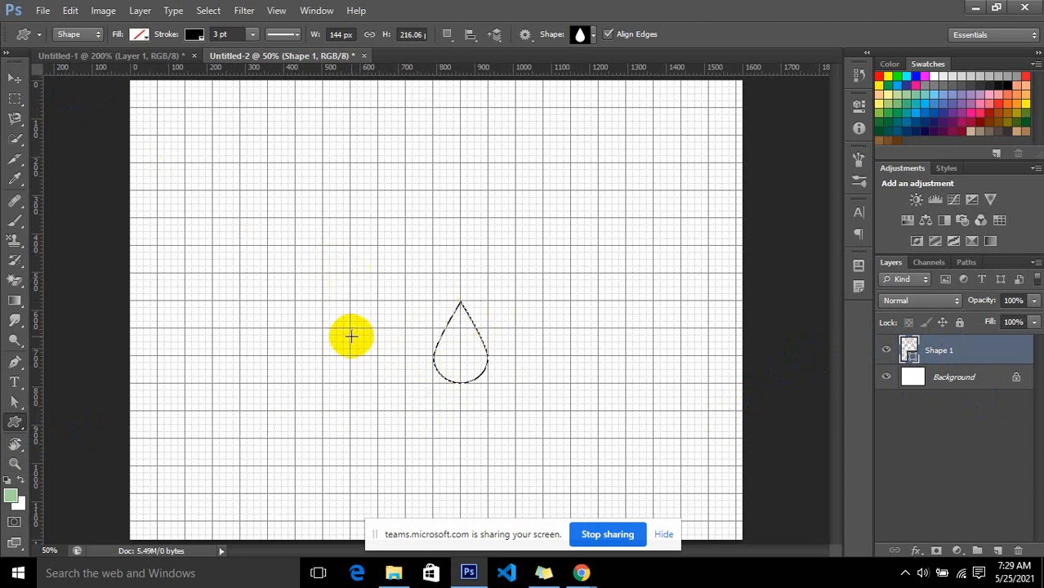
left_click(23, 306)
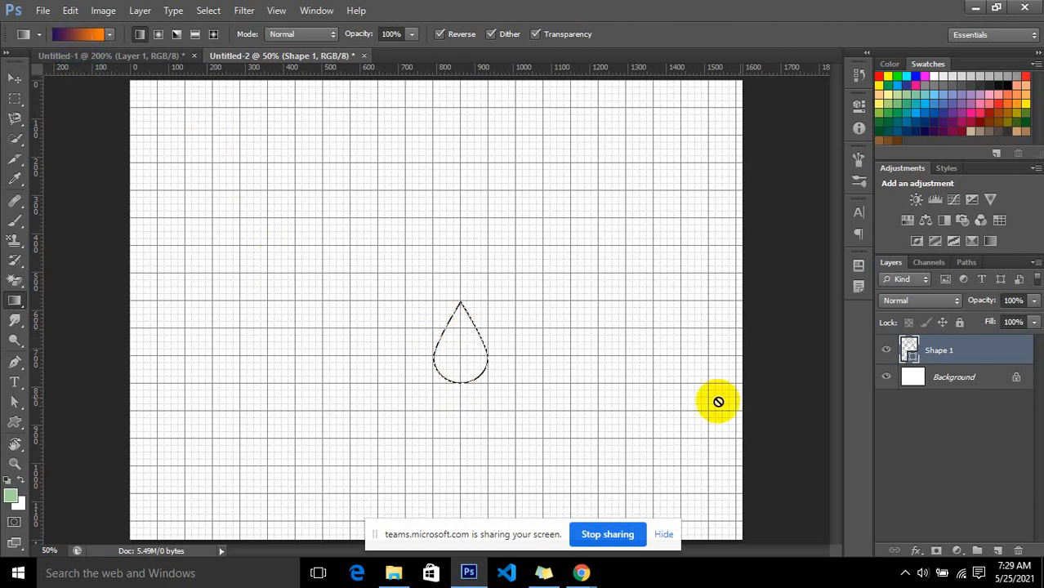
right_click(927, 350)
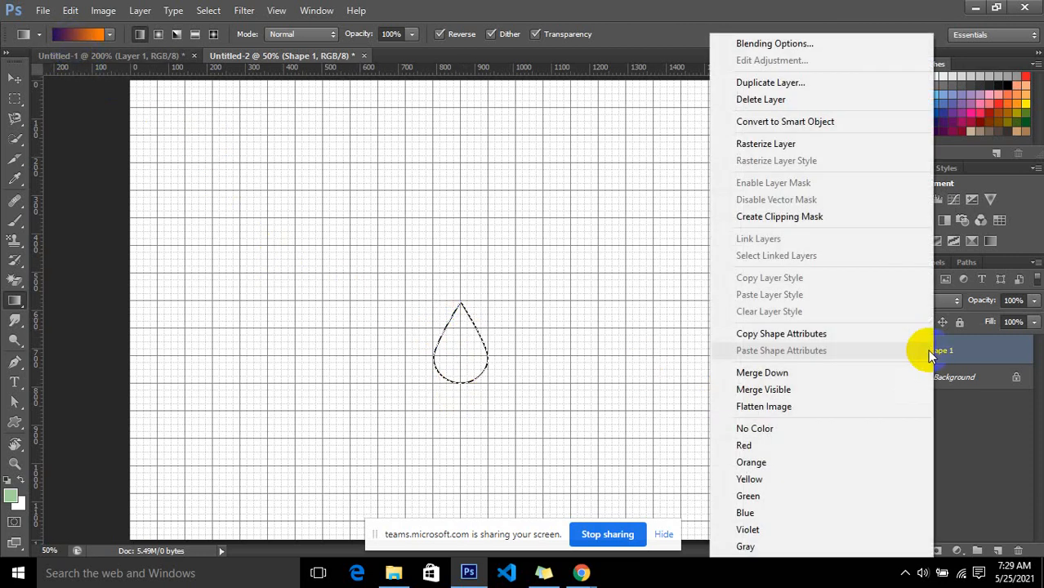
left_click(808, 150)
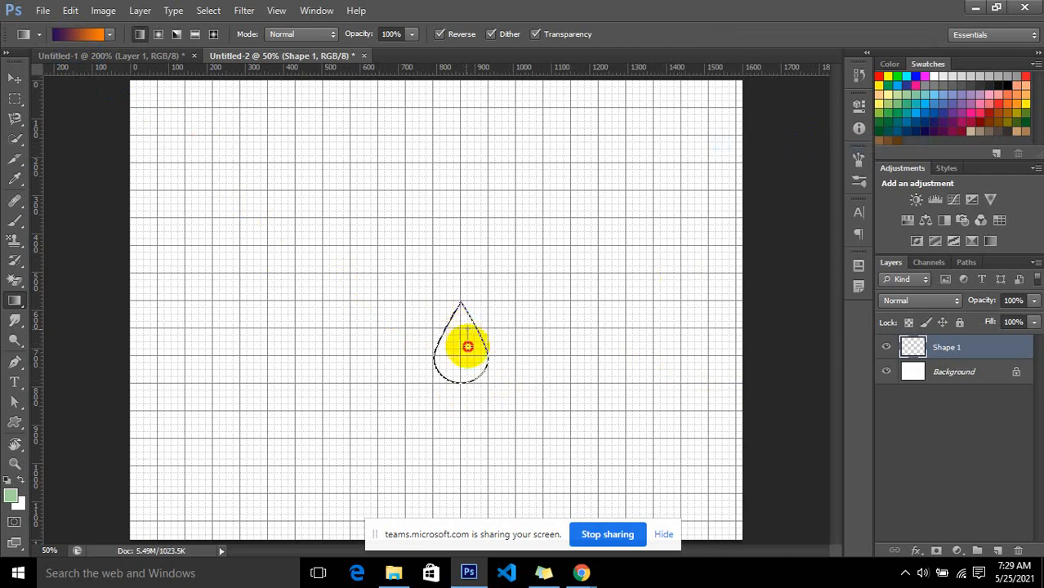
mouse_move(468, 346)
left_mouse_down()
mouse_move(464, 337)
mouse_move(466, 360)
left_mouse_up()
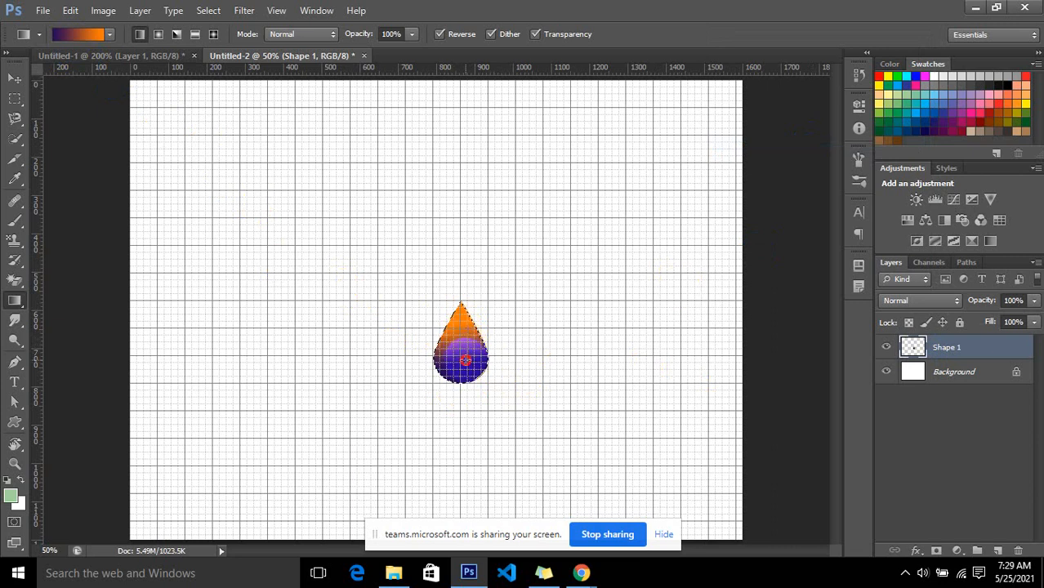
mouse_move(461, 323)
left_mouse_down()
mouse_move(460, 349)
mouse_move(459, 310)
mouse_move(461, 361)
left_mouse_up()
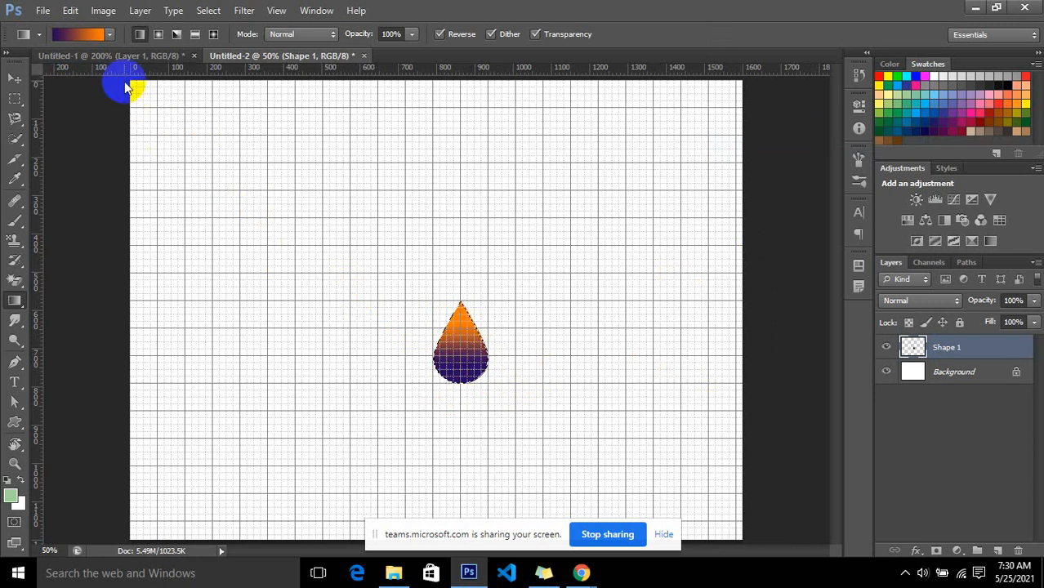
- Stroke the raindrop selection with a 5 px centred line in light orange f4b74e at 100% opacity
left_click(70, 10)
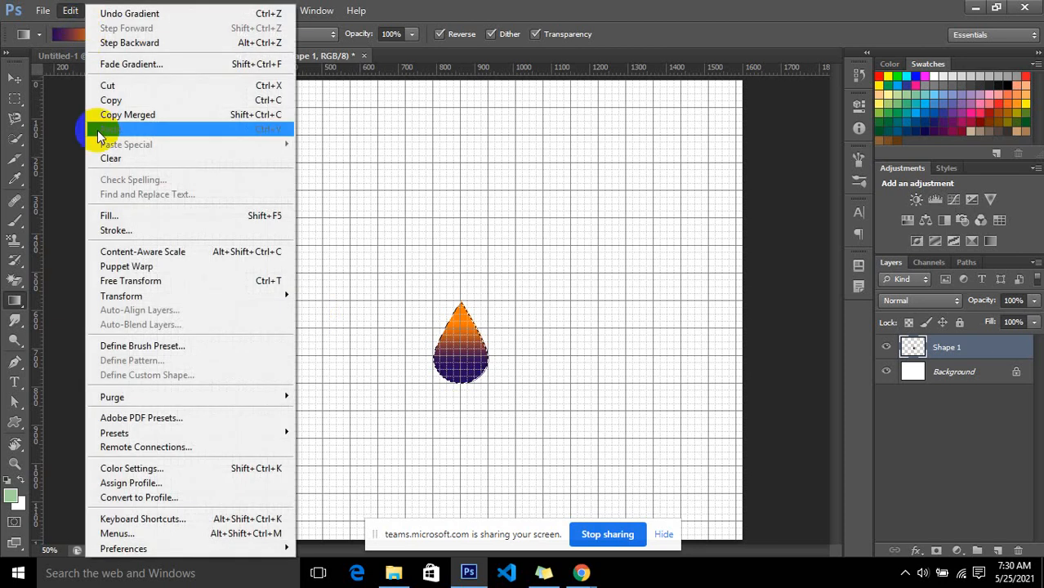
left_click(131, 229)
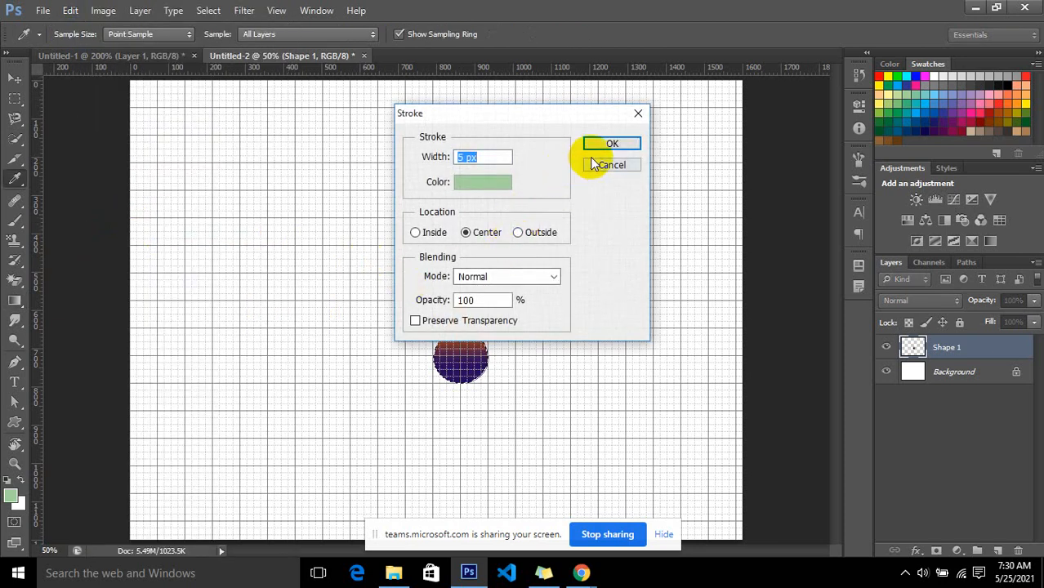
left_click(485, 181)
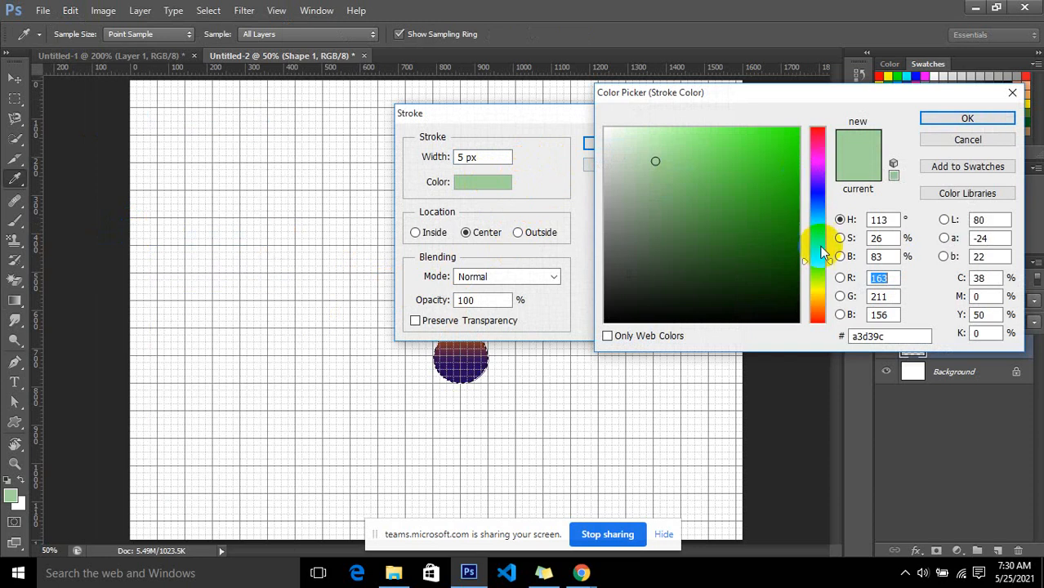
left_click(819, 296)
left_click(749, 148)
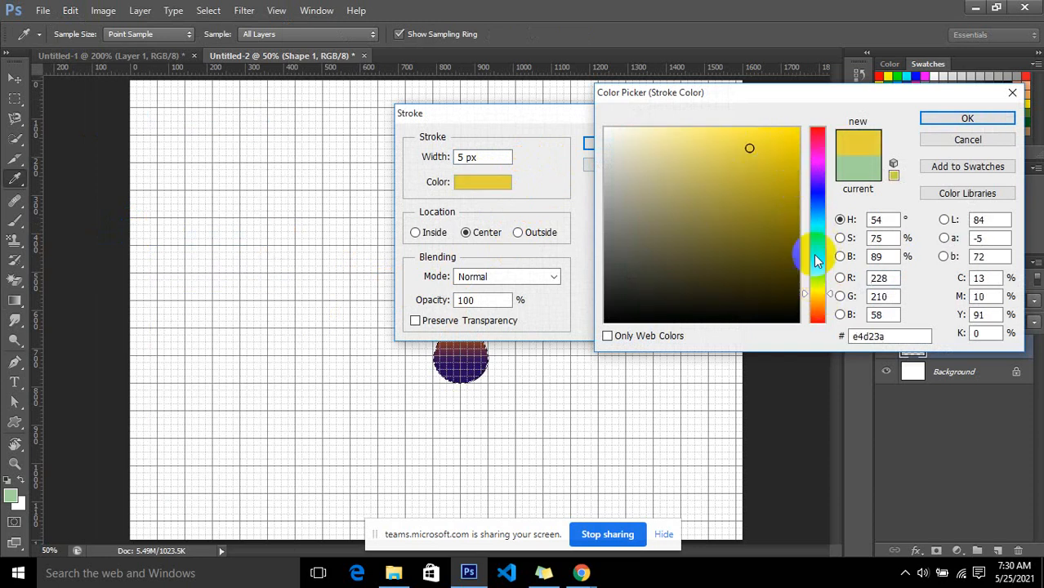
left_click(818, 297)
left_click(818, 302)
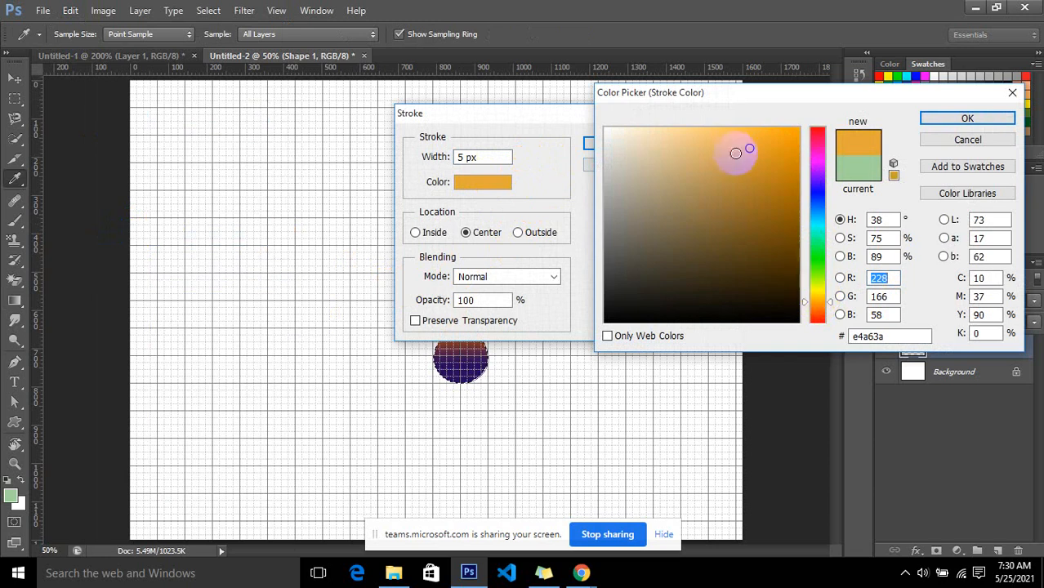
left_click(738, 136)
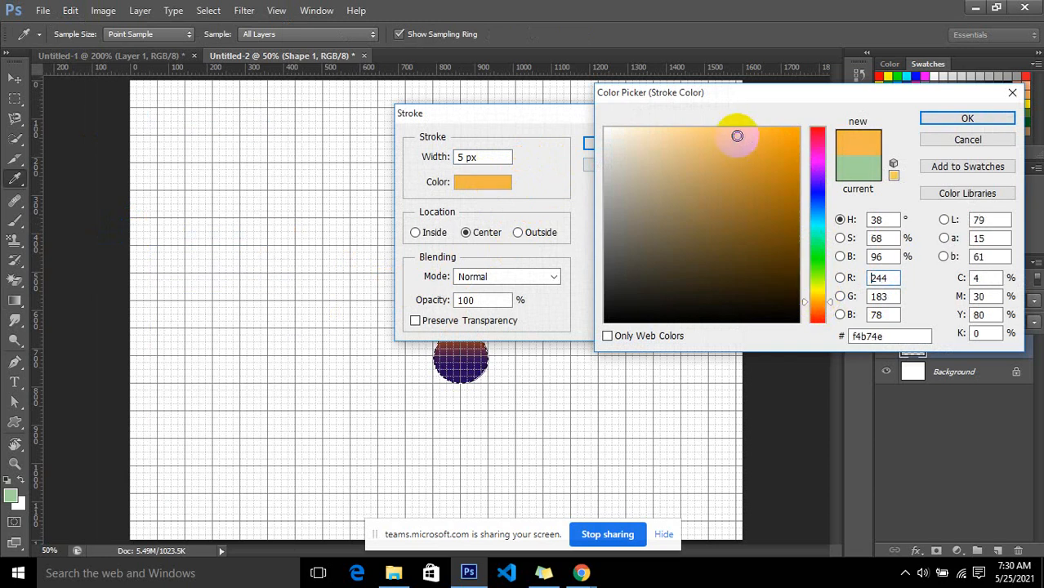
left_click(970, 117)
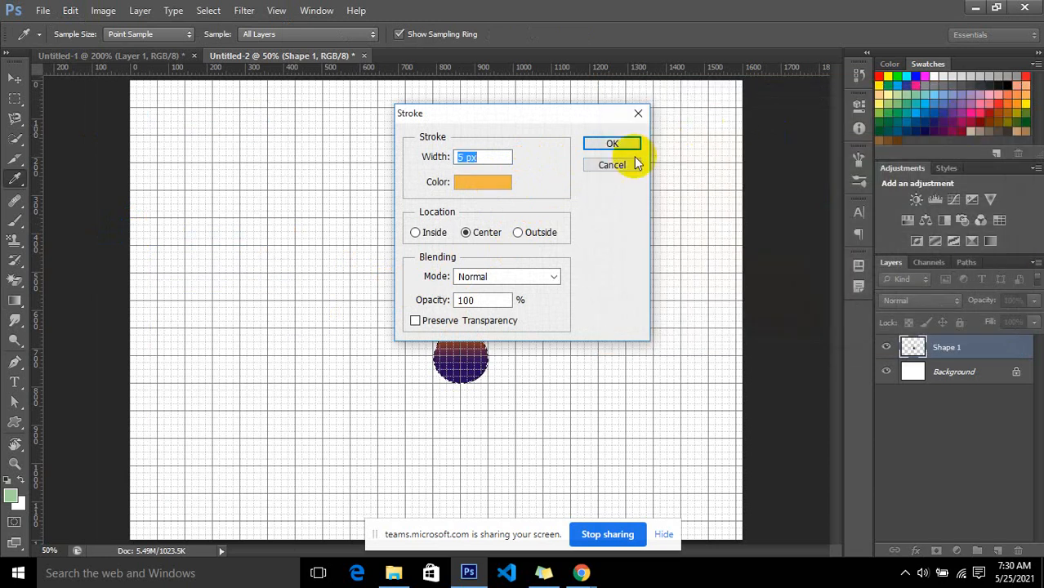
left_click(617, 144)
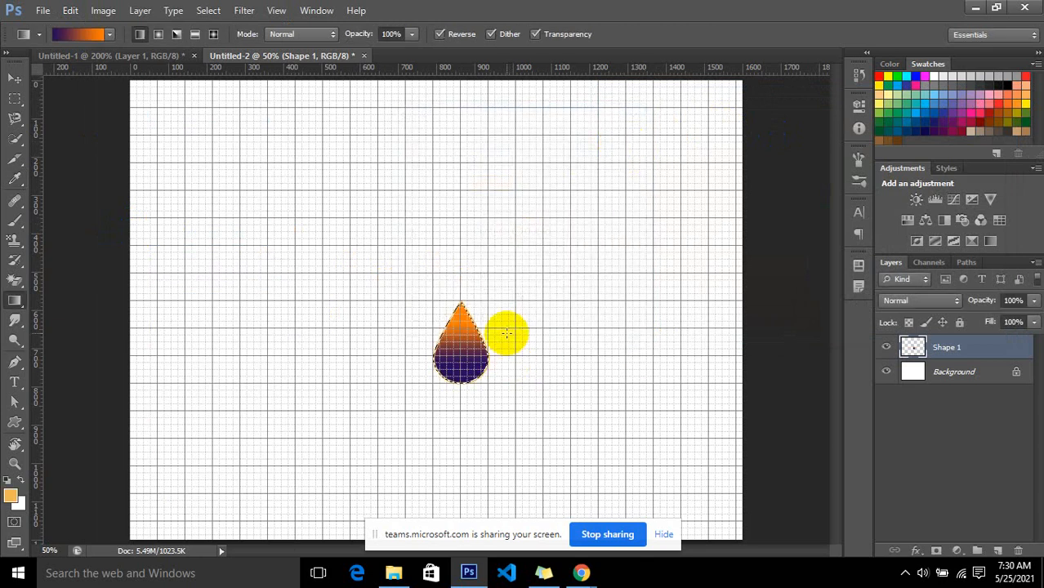
key("ctrl+plus")
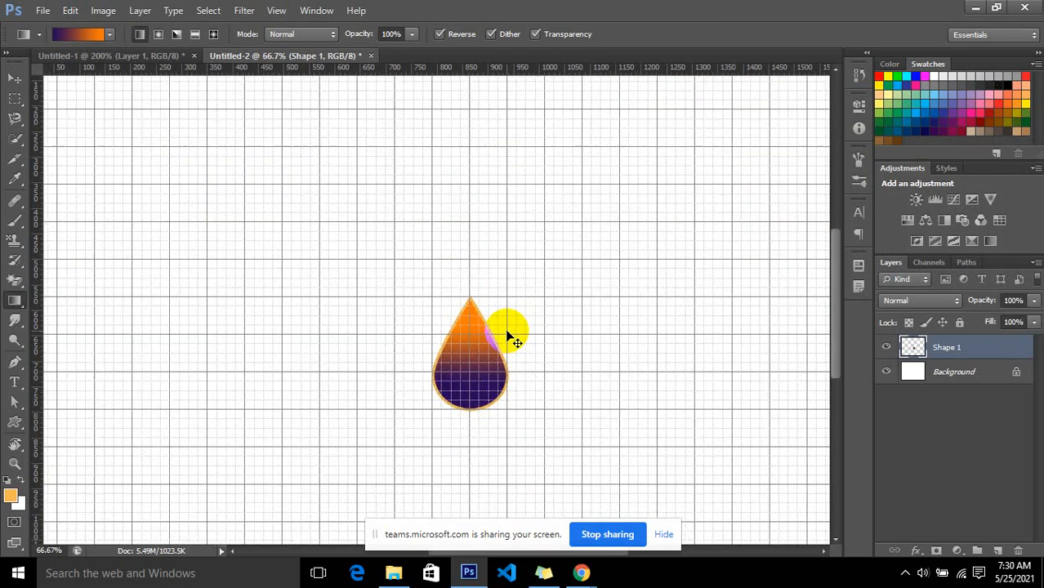
key("ctrl+plus")
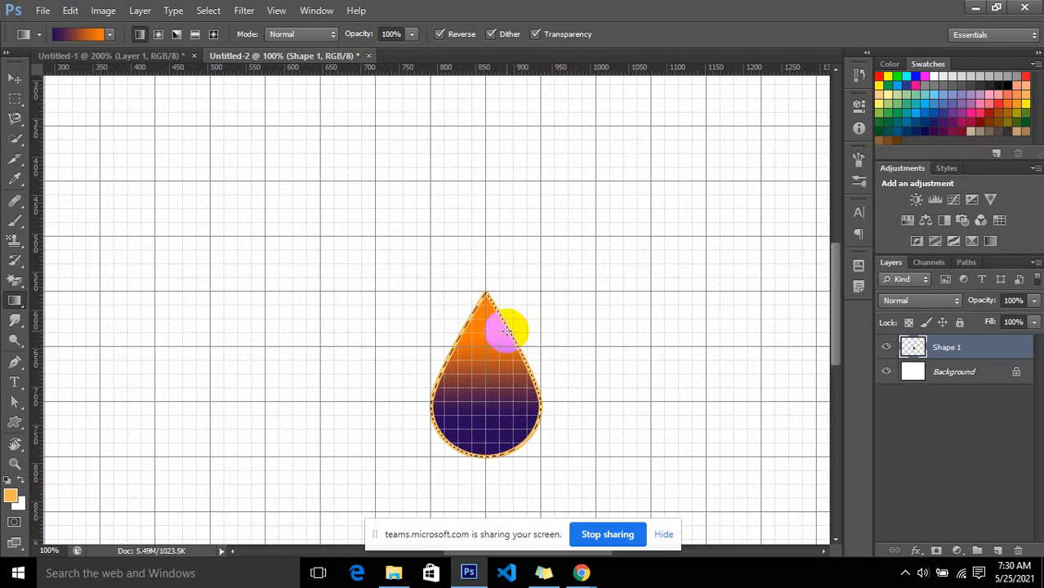
- Hide the grid and selection outline, and duplicate the raindrop layer within the same document under its default name
key("ctrl+h")
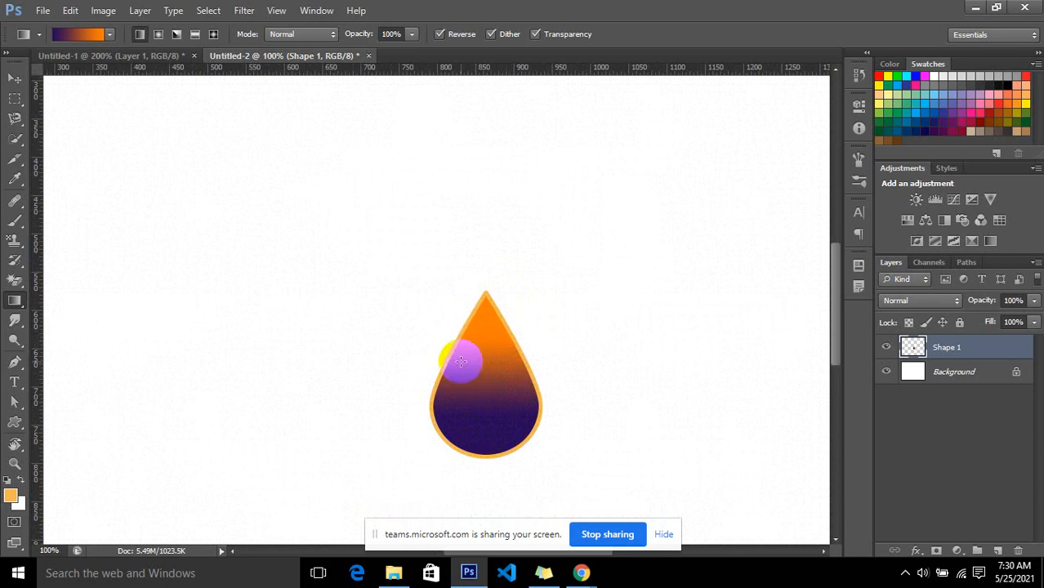
left_click(17, 79)
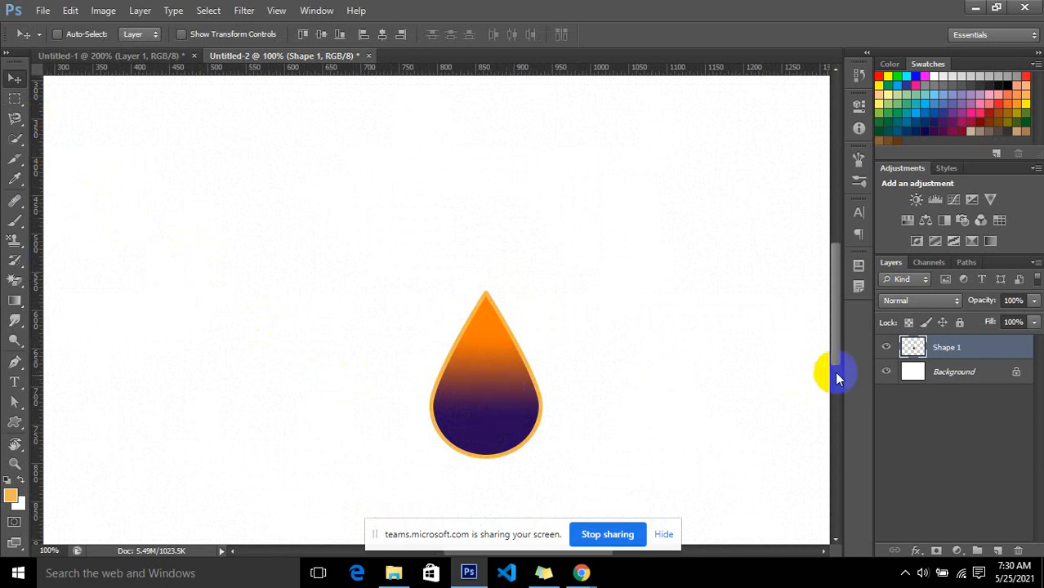
right_click(961, 349)
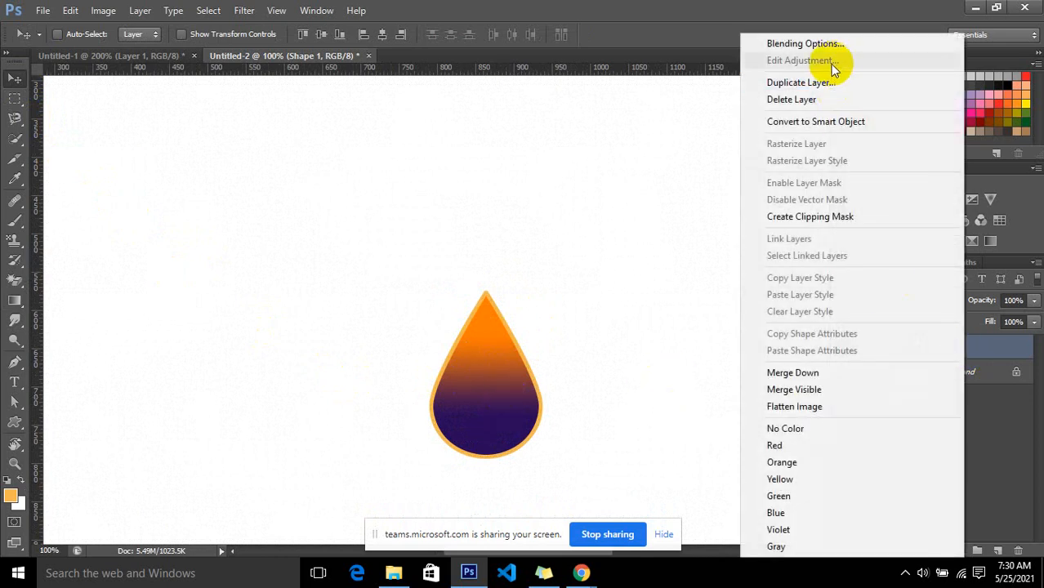
left_click(838, 85)
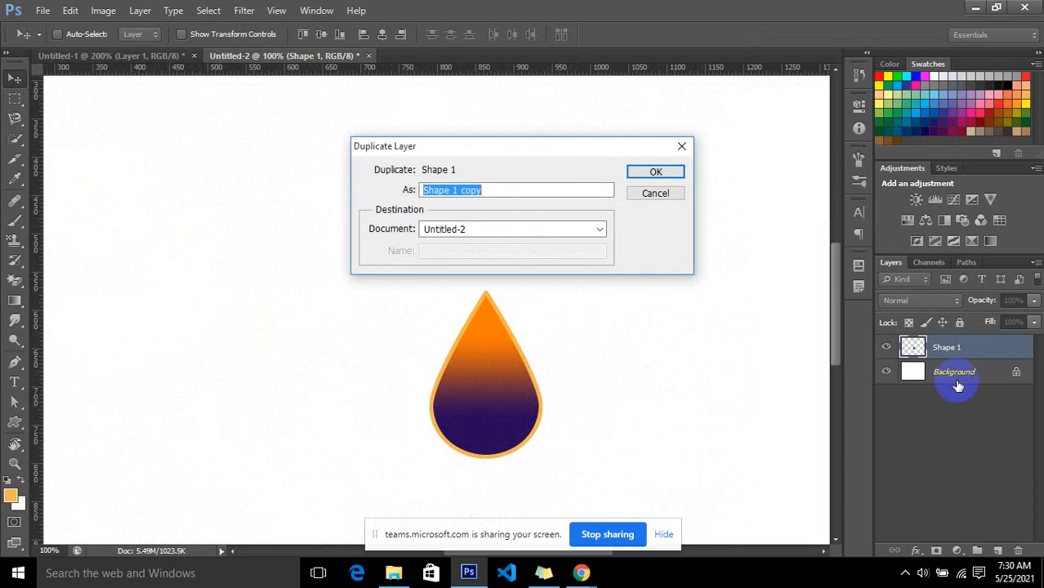
left_click(664, 174)
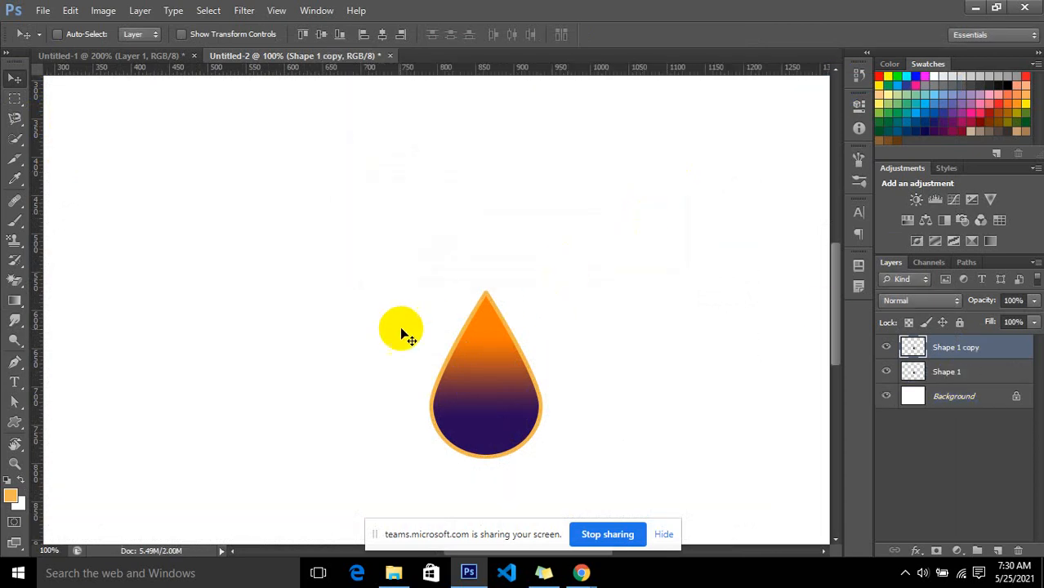
- Try to move the raindrop copy aside and rotate it about -15° around its own centre, undoing both changes
left_click_drag(503, 363, 629, 379)
key("ctrl+z")
key("ctrl+t")
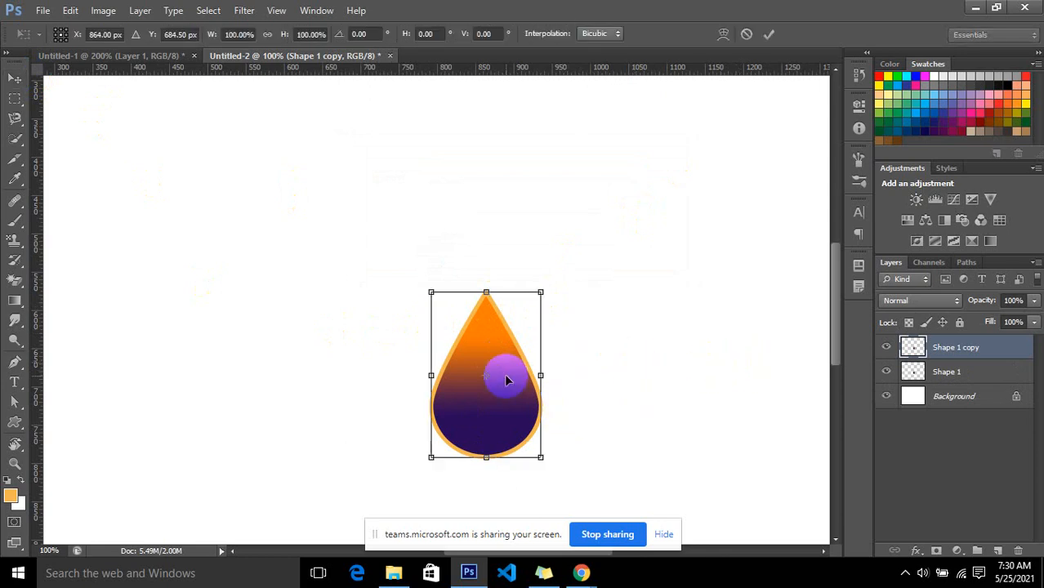
left_click_drag(541, 472, 613, 481)
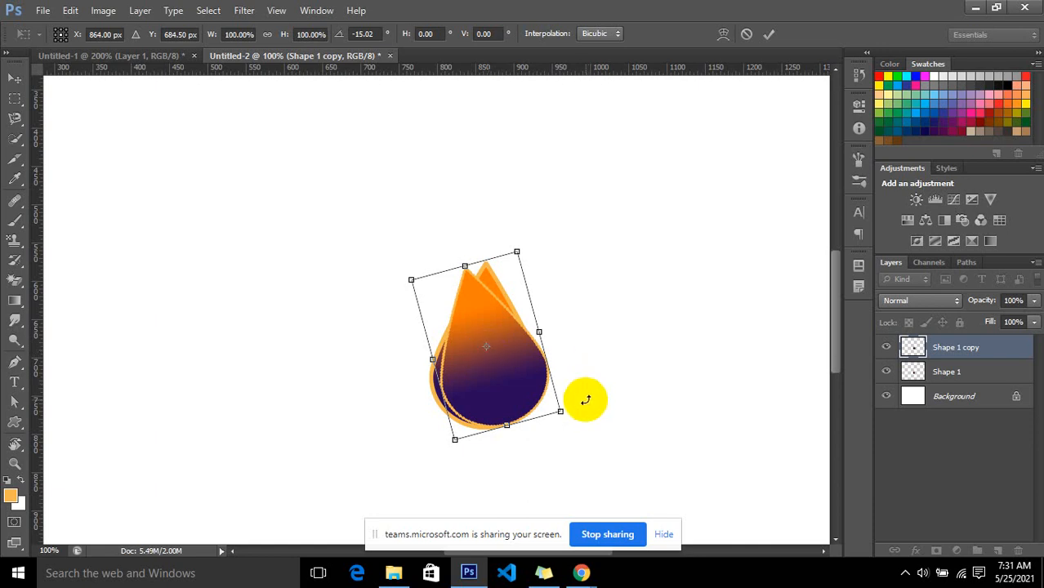
key("Return")
key("ctrl+z")
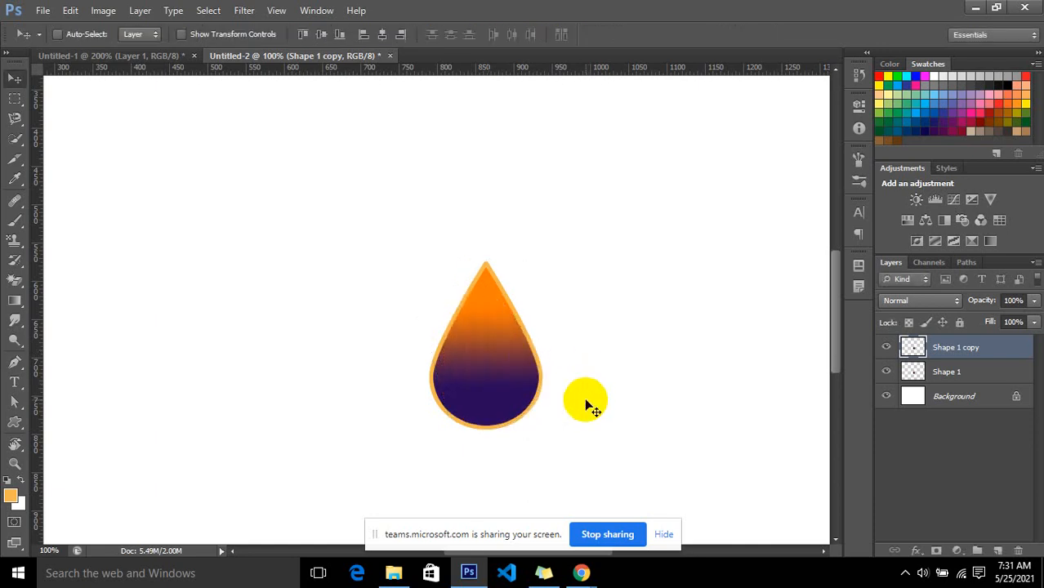
- Move the raindrop copy's transform pivot to its tip and rotate it about -32° around that point
key("ctrl+t")
left_click_drag(486, 347, 486, 266)
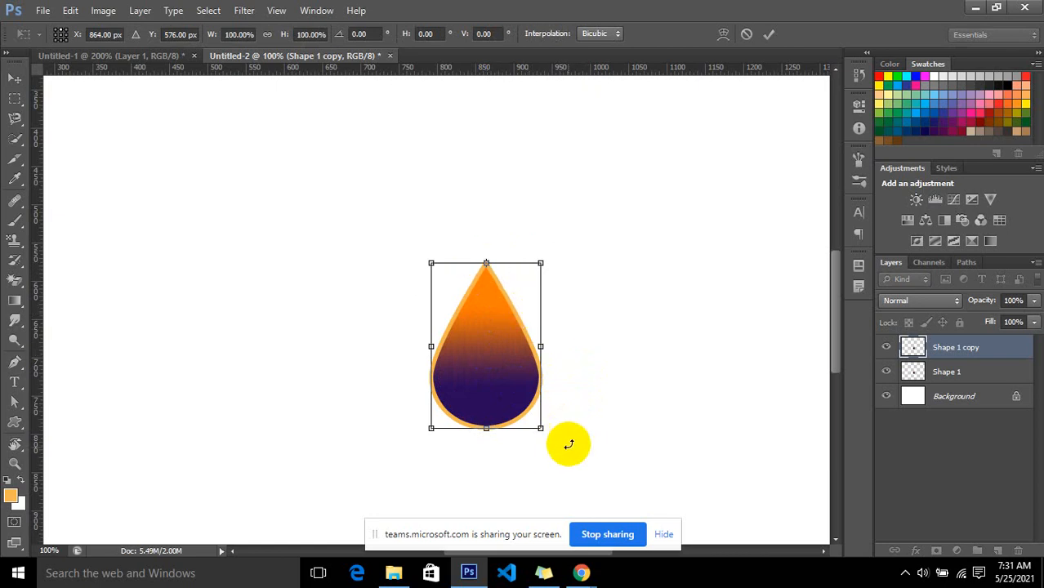
left_click_drag(557, 453, 678, 408)
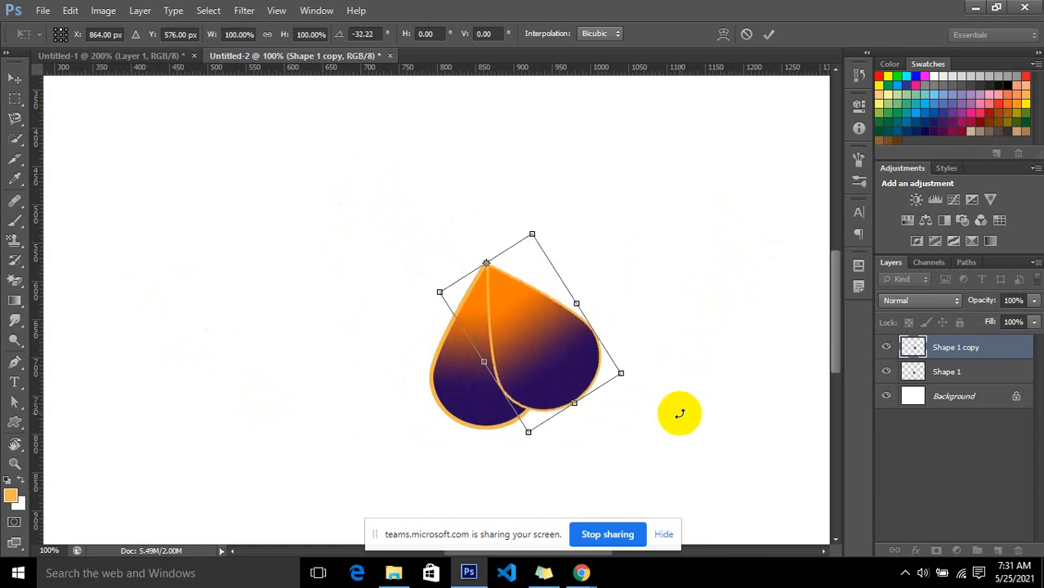
key("Return")
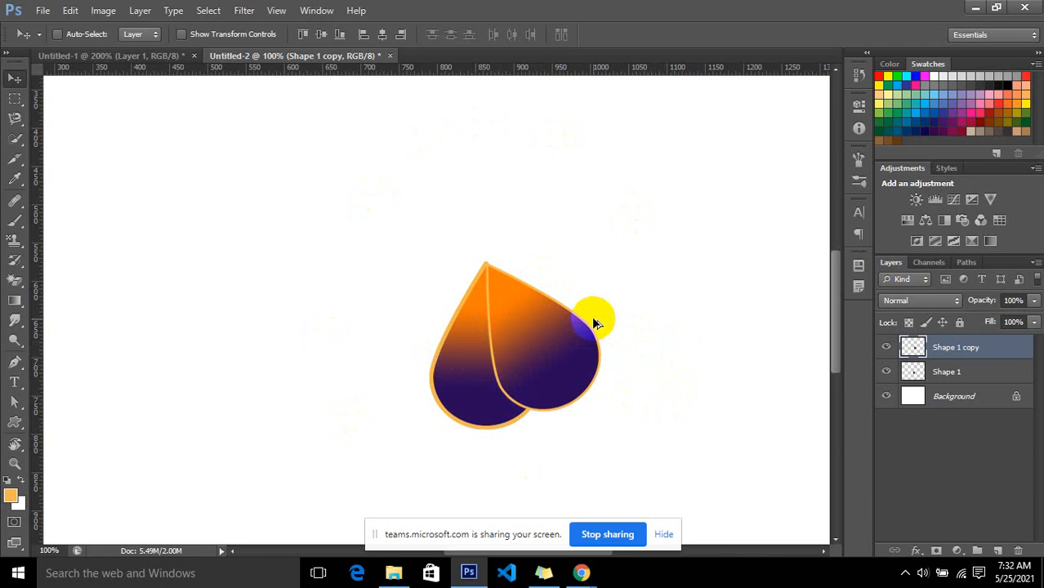
- Repeat the duplicating rotation nine times around the tip to form a full flower on the same layer
key("ctrl+alt+shift+t")
key("ctrl+alt+shift+t")
key("ctrl+alt+shift+t")
key("ctrl+alt+shift+t")
key("ctrl+alt+shift+t")
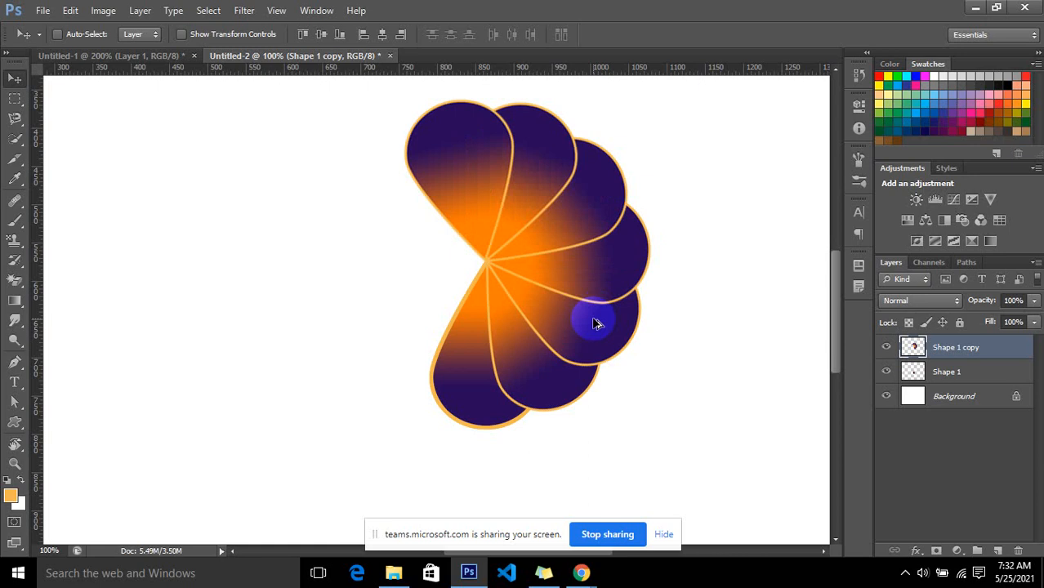
key("ctrl+alt+shift+t")
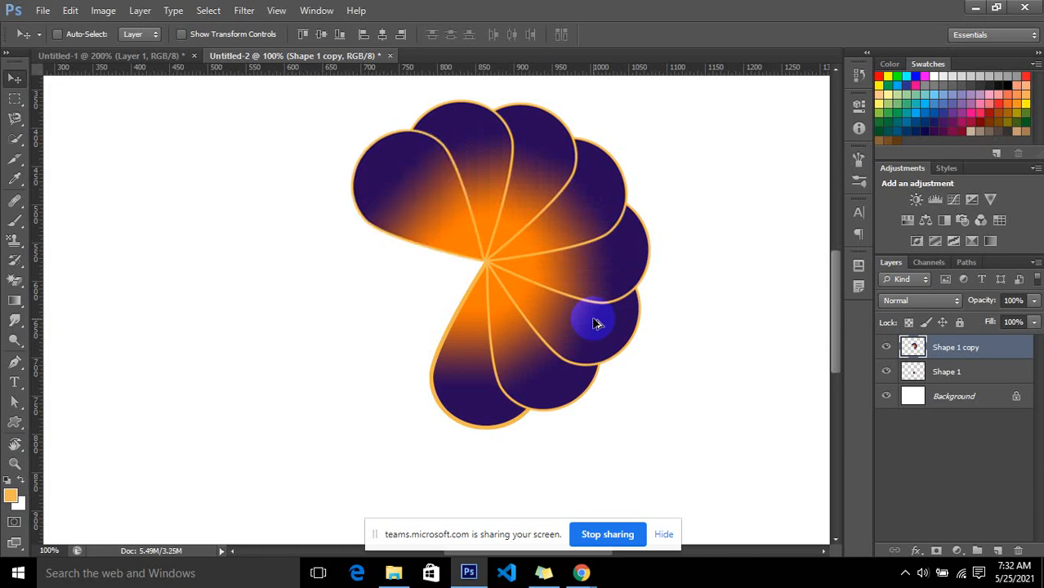
key("ctrl+alt+shift+t")
key("ctrl+alt+shift+t")
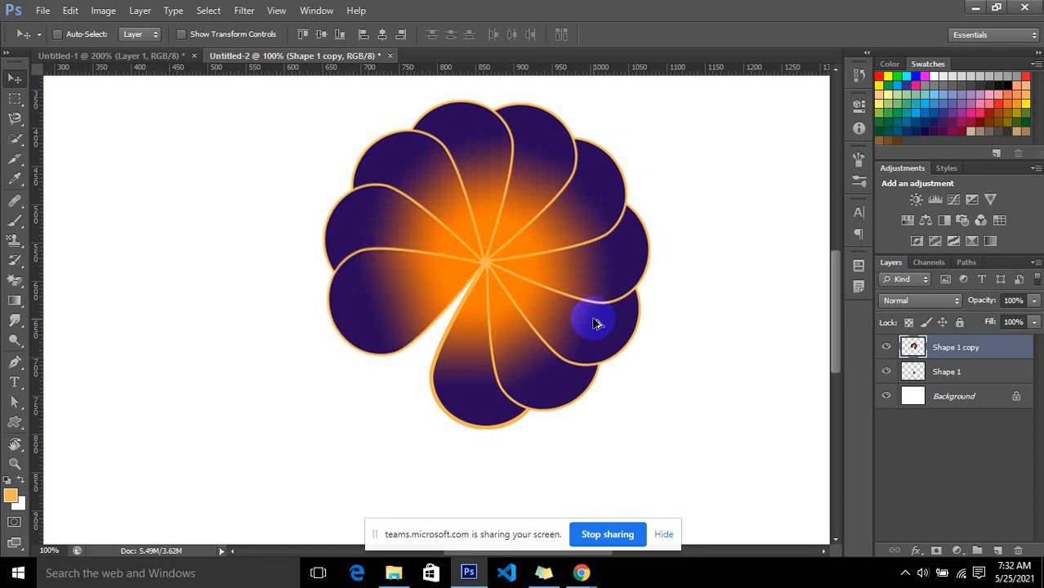
key("ctrl+alt+shift+t")
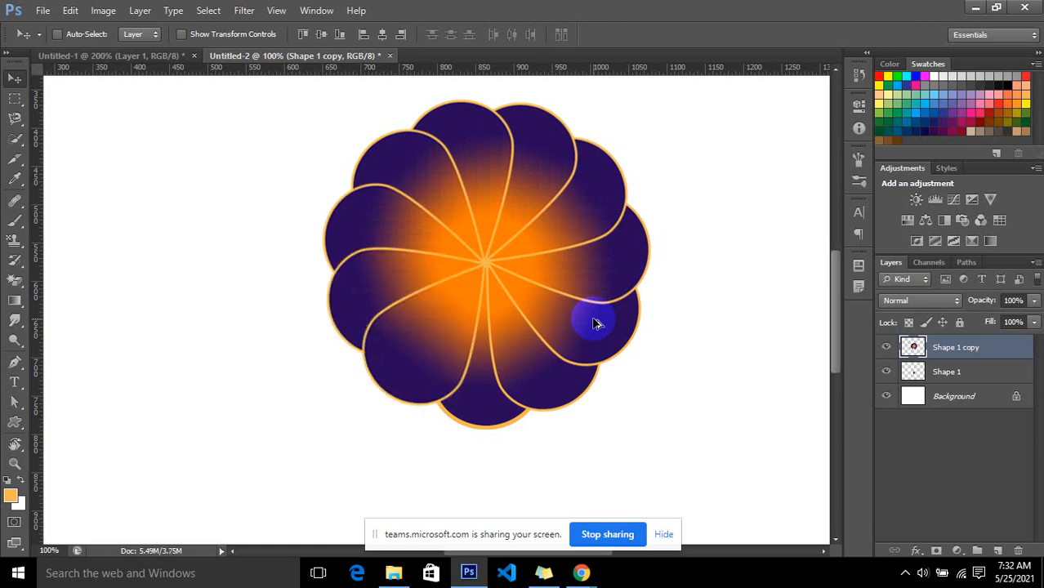
key("ctrl+minus")
key("ctrl+minus")
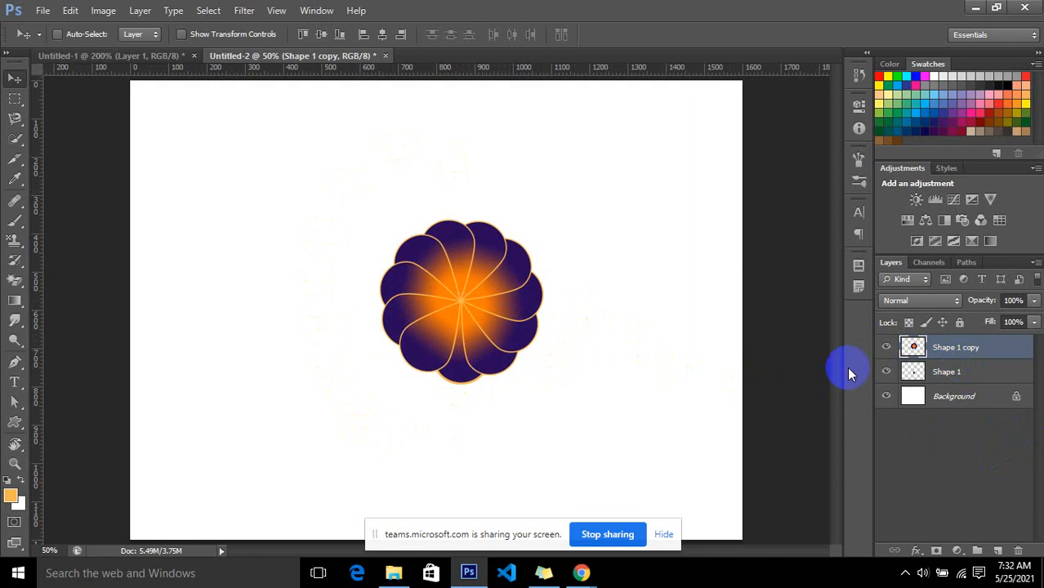
- Undo all the repeated petals, the rotation and the layer duplication, back to the single raindrop
key("ctrl+alt+z")
key("ctrl+alt+z")
key("ctrl+alt+z")
key("ctrl+alt+z")
key("ctrl+alt+z")
key("ctrl+alt+z")
key("ctrl+alt+z")
key("ctrl+alt+z")
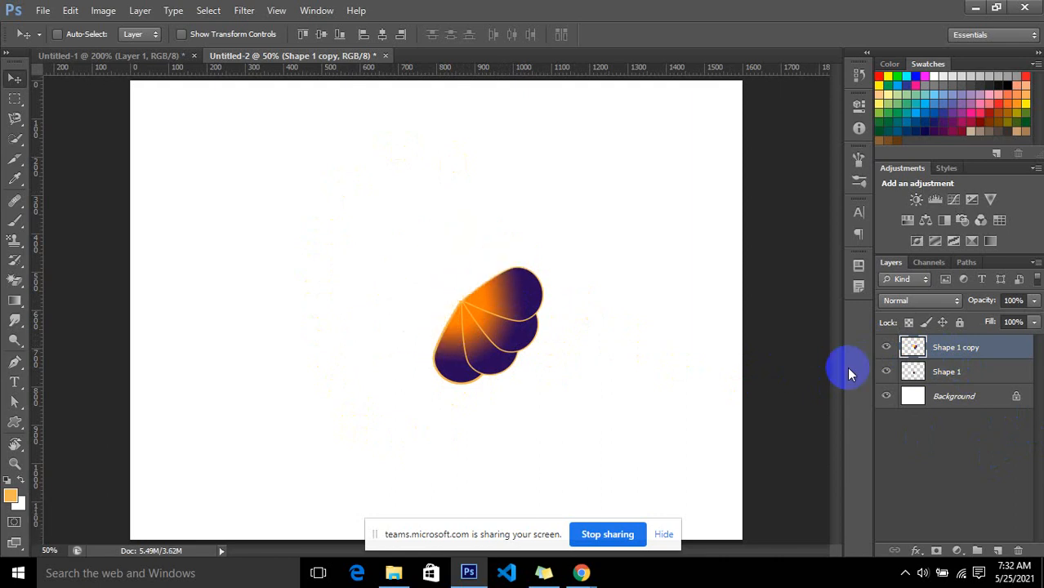
left_click(941, 373)
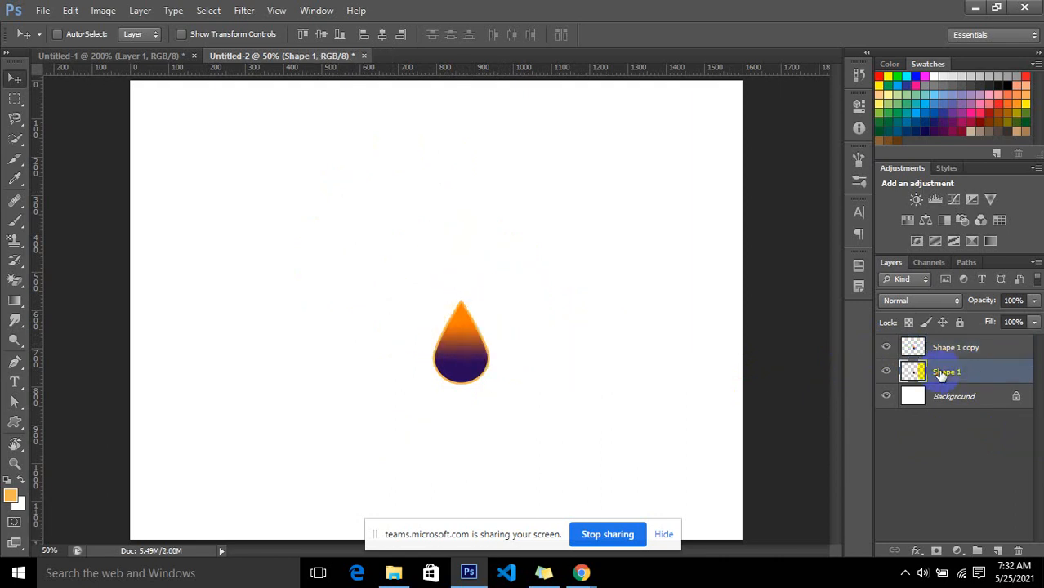
key("ctrl+alt+z")
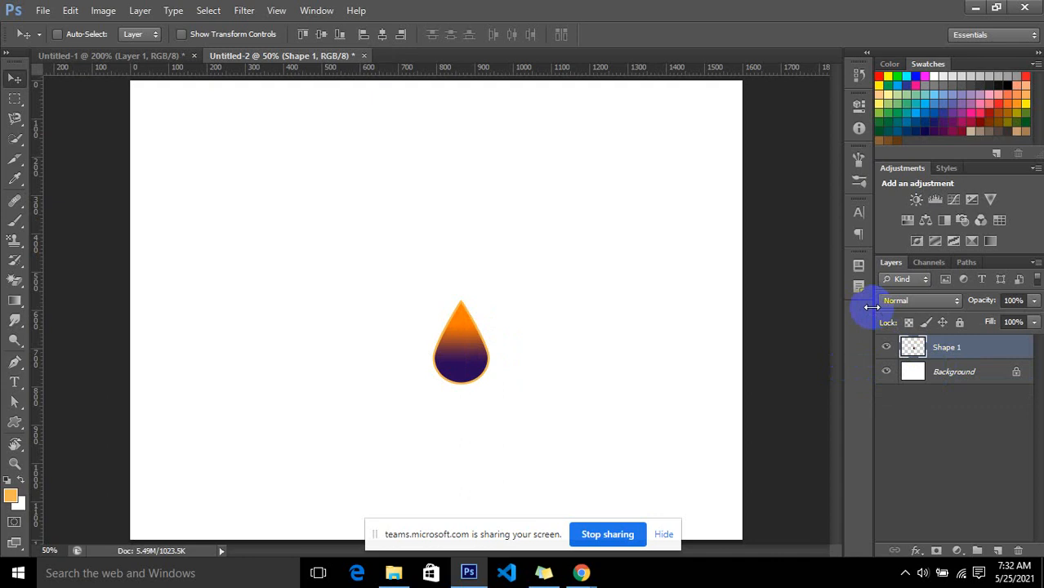
- Copy the raindrop to a new layer and rotate the copy about -32° around its tip
key("ctrl+shift+alt+n")
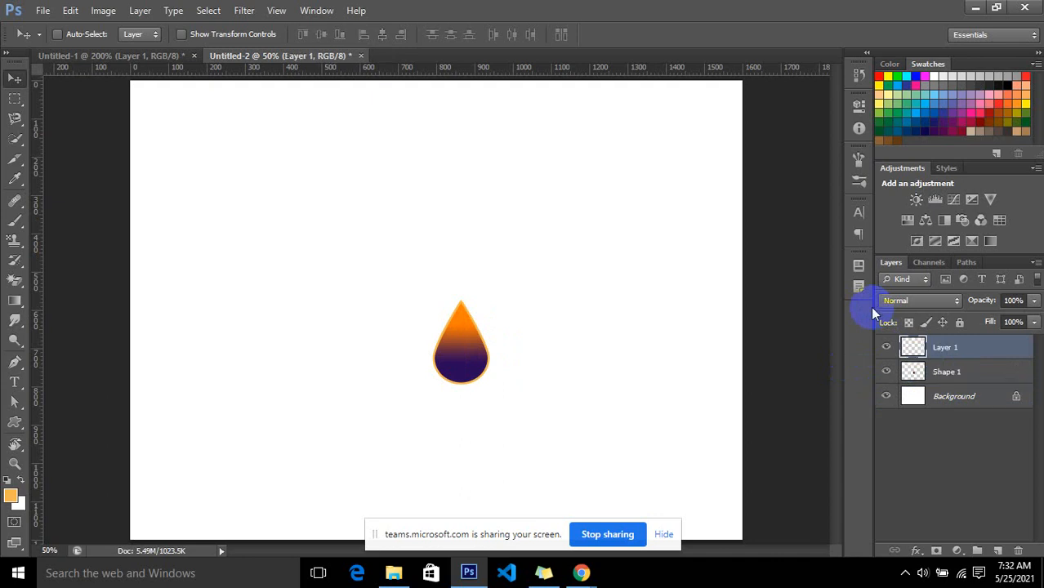
key("ctrl+t")
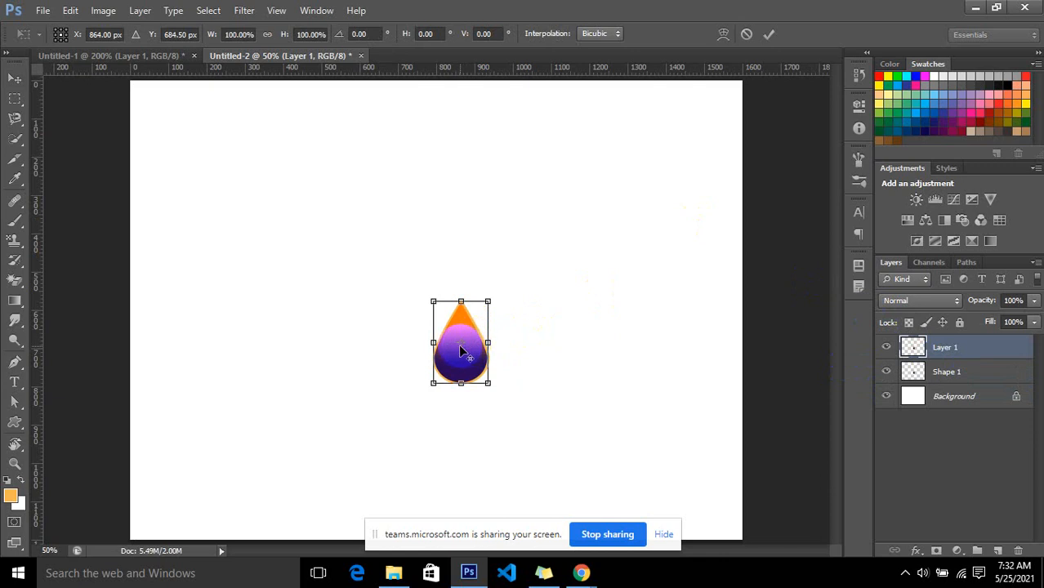
mouse_move(461, 351)
left_mouse_down()
mouse_move(464, 298)
mouse_move(486, 373)
mouse_move(469, 341)
left_mouse_up()
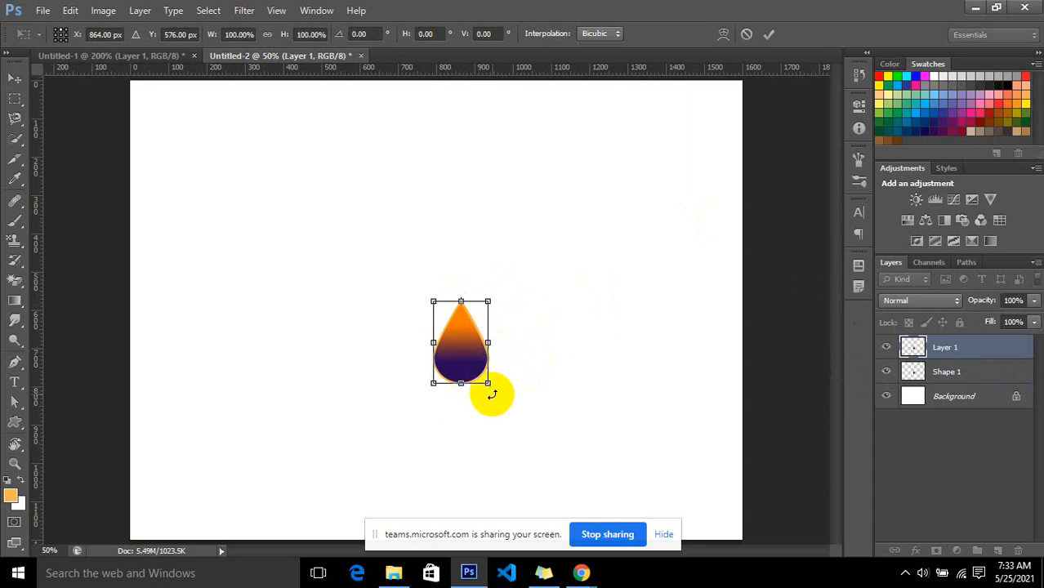
left_click_drag(492, 394, 544, 369)
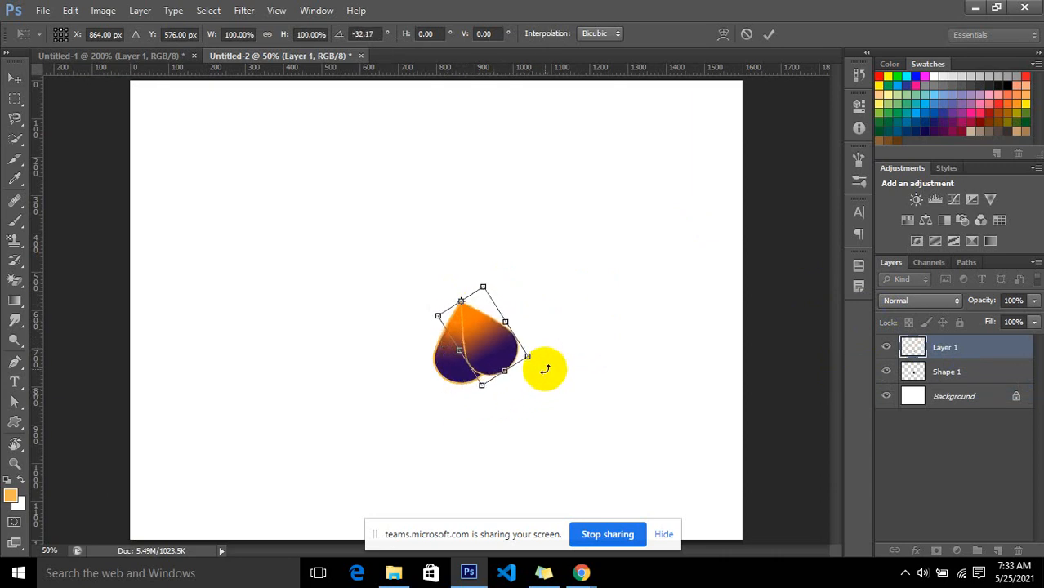
key("Return")
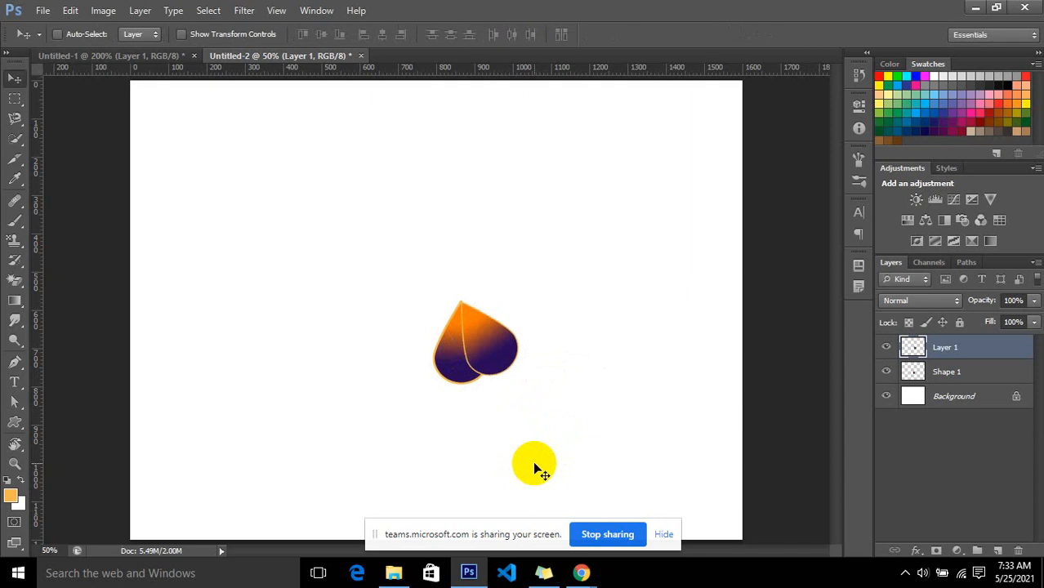
- Repeat the duplicating rotation nine times around the tip, with each petal on its own layer, to complete the flower
key("ctrl+alt+shift+t")
key("ctrl+alt+shift+t")
key("ctrl+alt+shift+t")
key("ctrl+alt+shift+t")
key("ctrl+alt+shift+t")
key("ctrl+alt+shift+t")
key("ctrl+alt+shift+t")
key("ctrl+alt+shift+t")
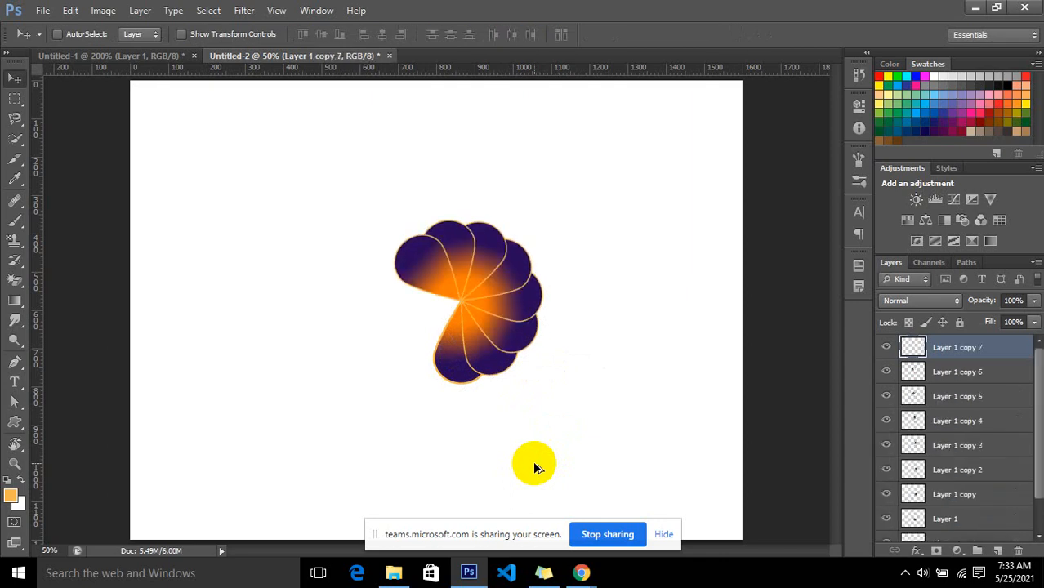
key("ctrl+alt+shift+t")
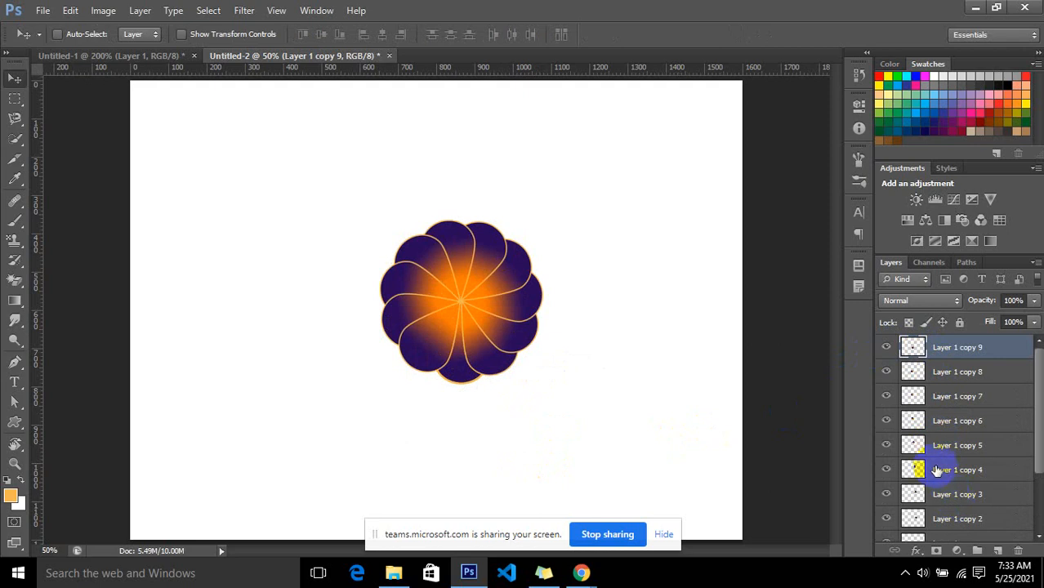
- Hide and reshow the four topmost petal layers, then test moving the top petal away and undo the move
left_click(885, 347)
left_click(885, 371)
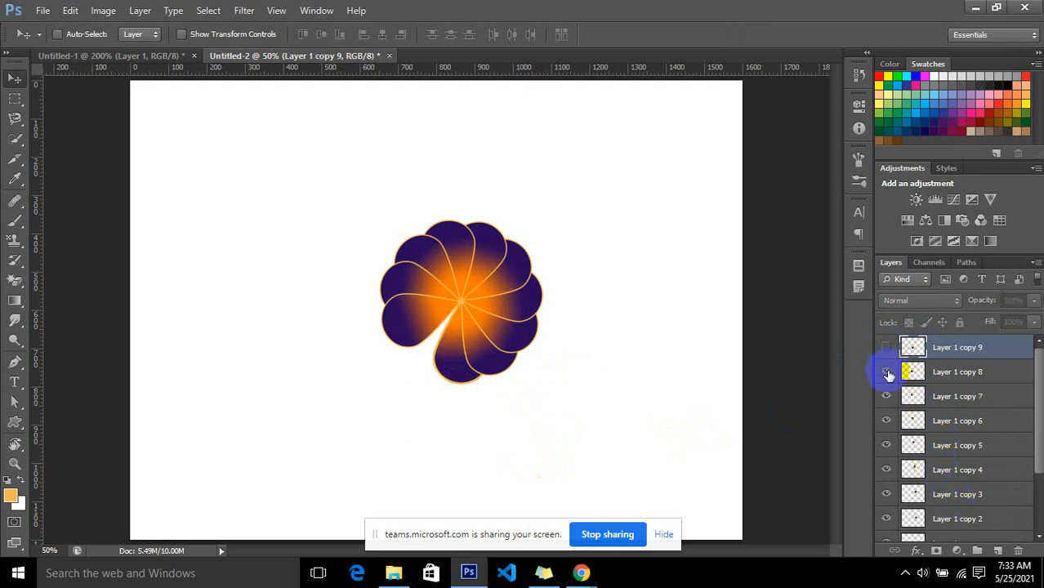
left_click(887, 396)
left_click(886, 421)
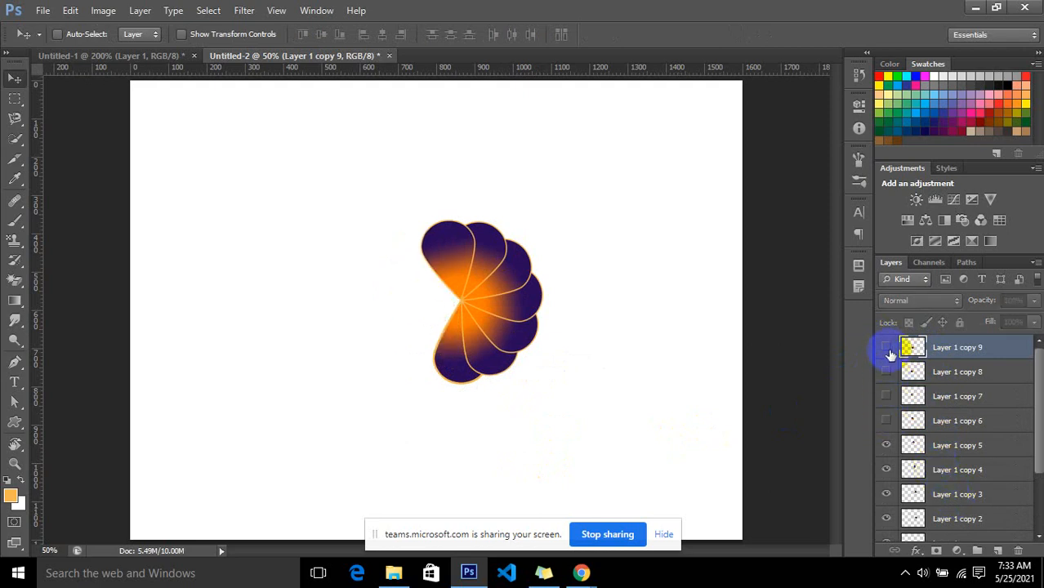
left_click(886, 348)
left_click(885, 372)
left_click(888, 397)
left_click(887, 421)
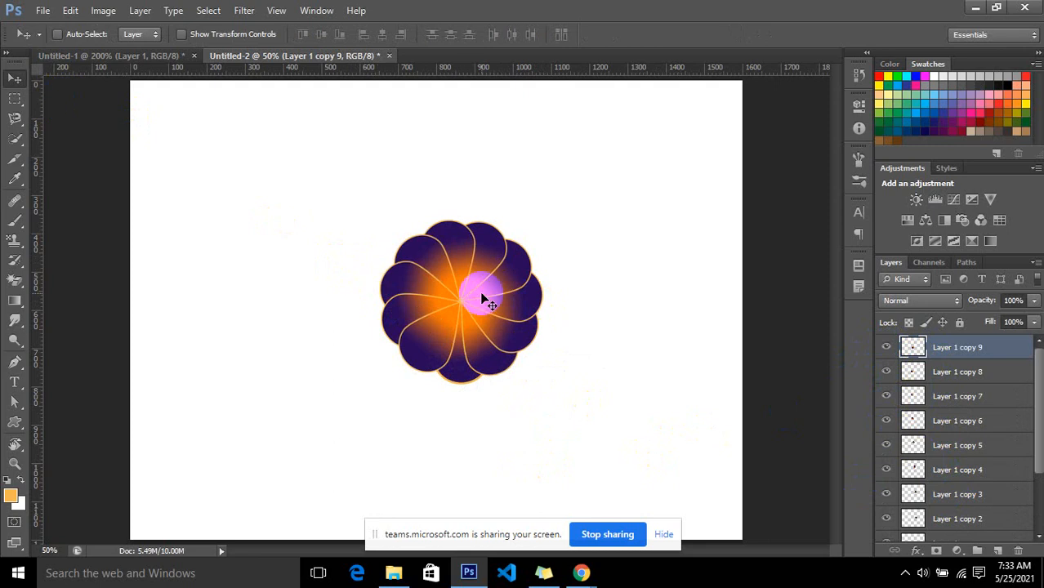
left_click_drag(475, 289, 347, 207)
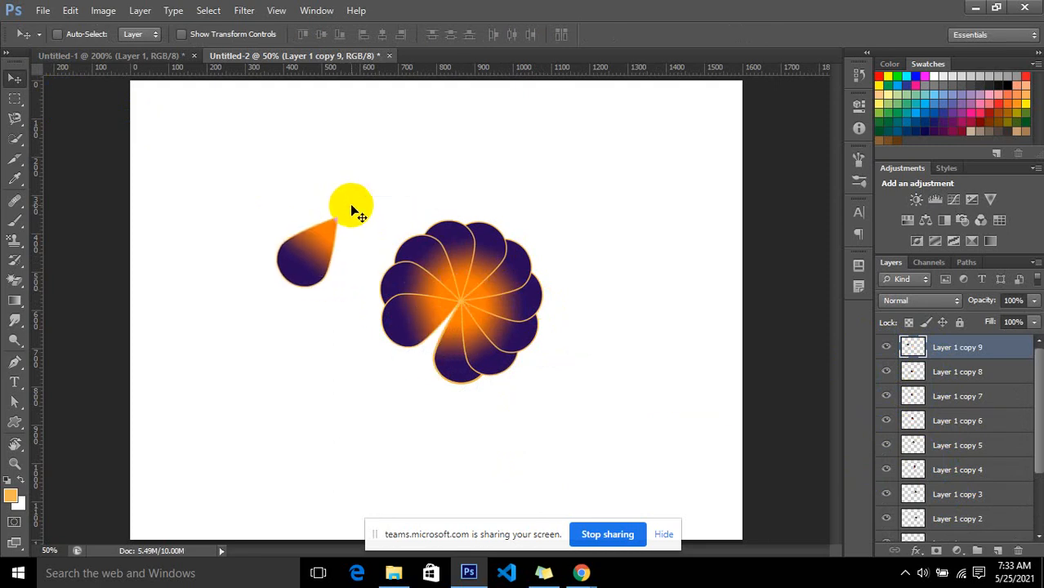
key("ctrl+z")
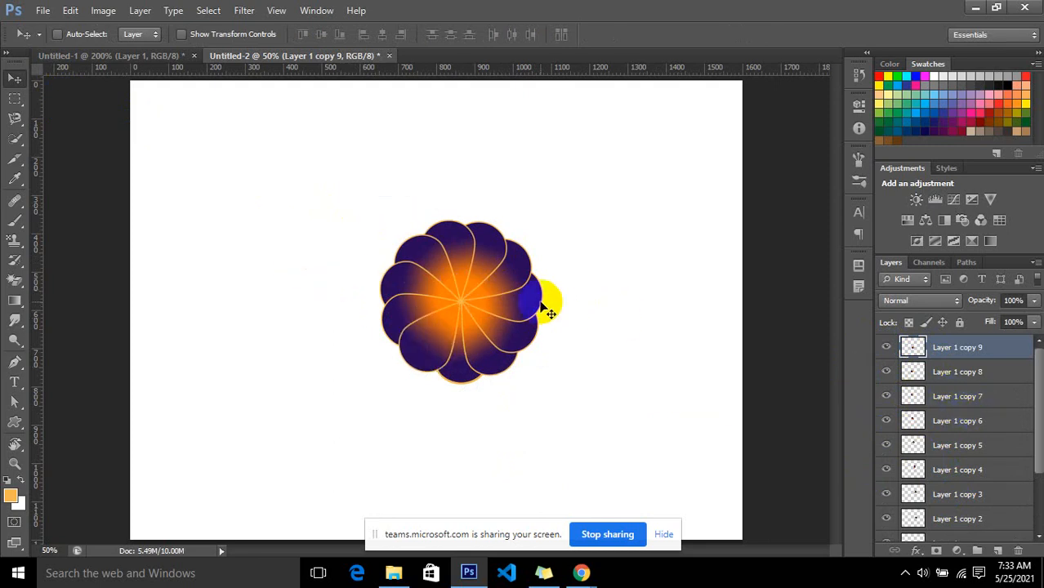
- Select all the petal layers from Shape 1 up to Layer 1 copy 9, leaving out the background
left_click_drag(1038, 414, 1036, 478)
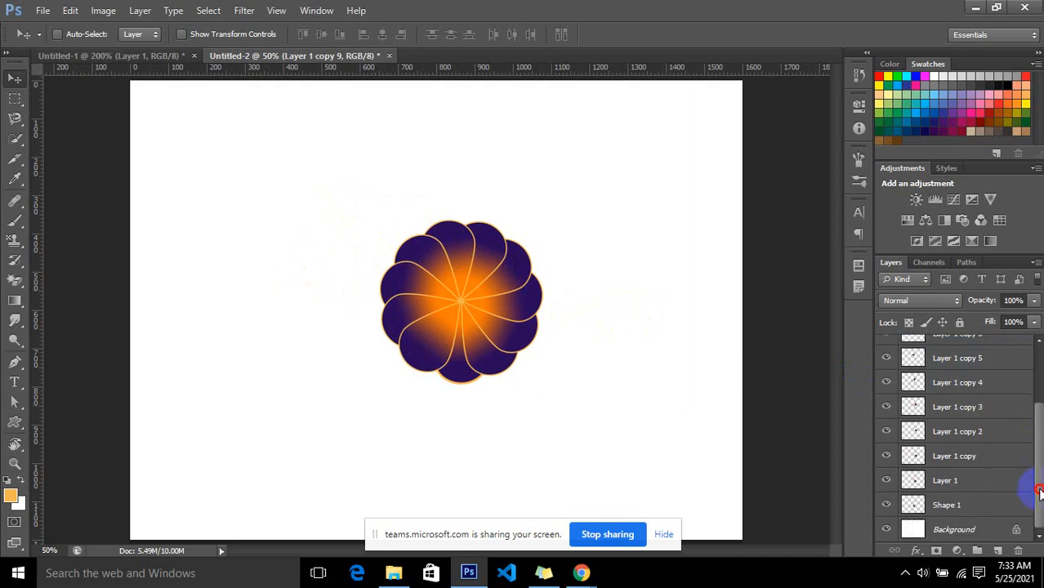
left_click(990, 504)
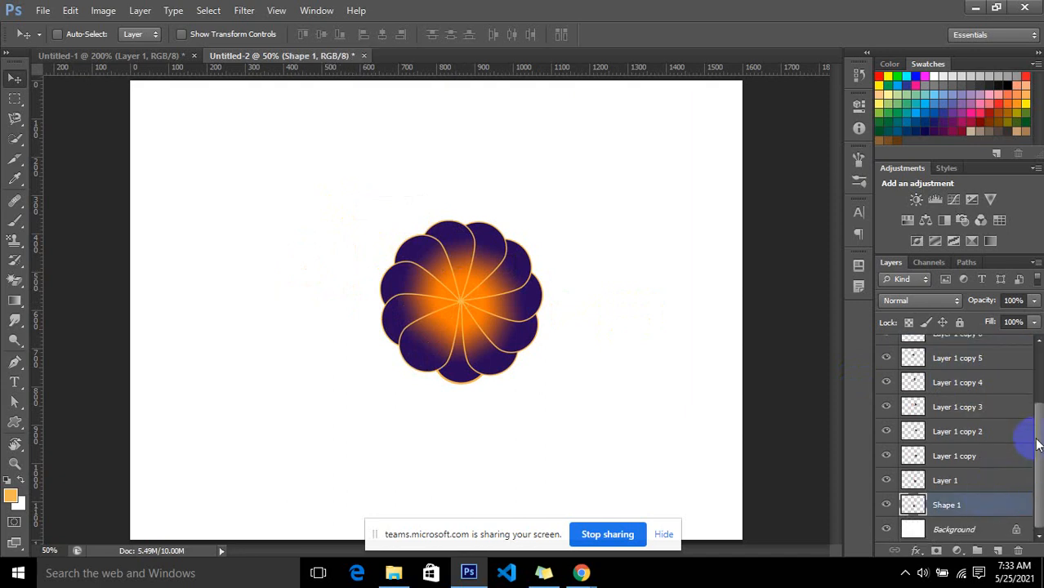
left_click_drag(1037, 441, 1037, 360)
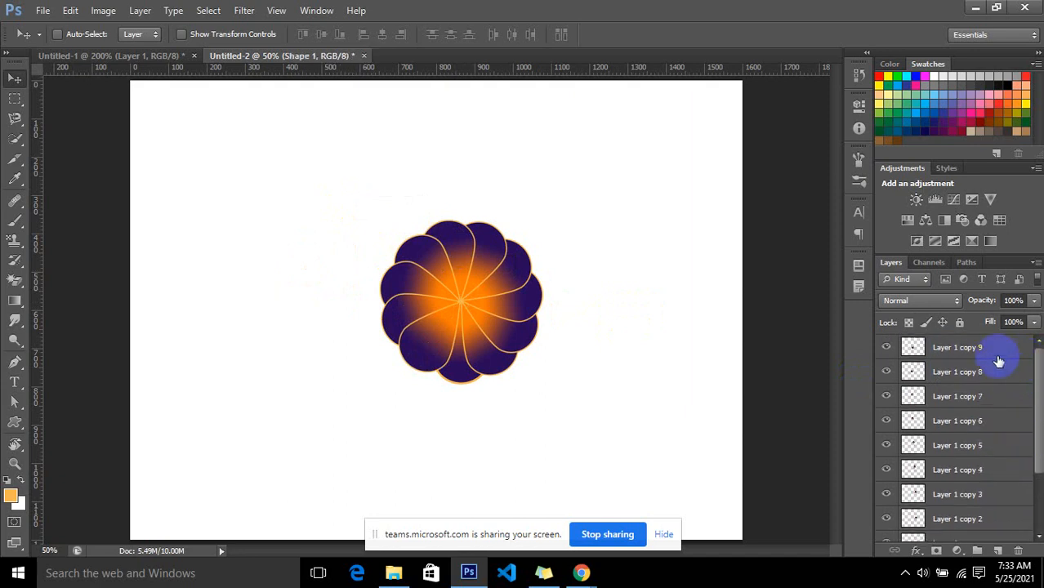
left_click(970, 348, "shift")
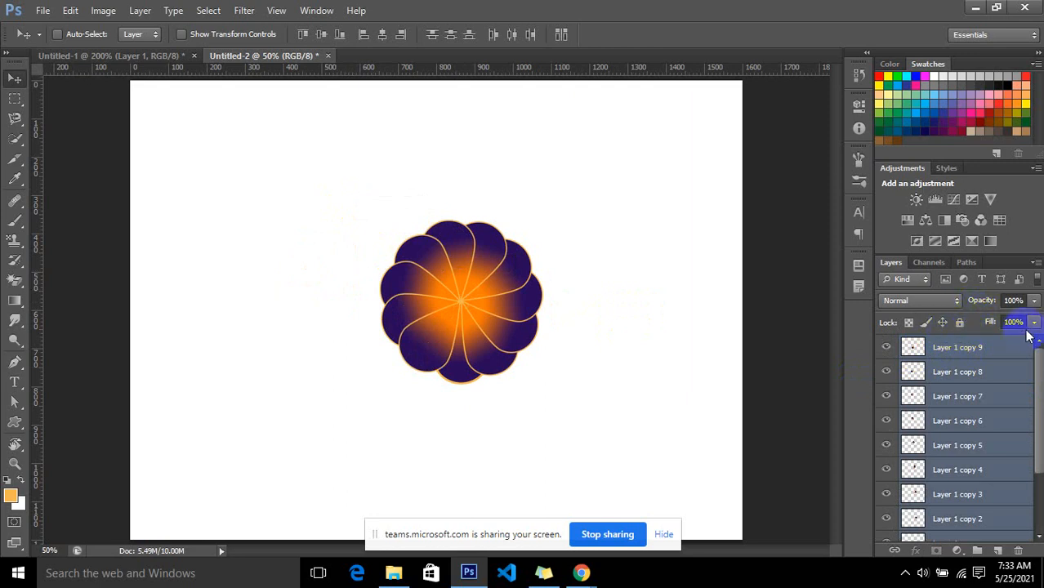
- Create a new empty layer group above the petal layers
right_click(960, 348)
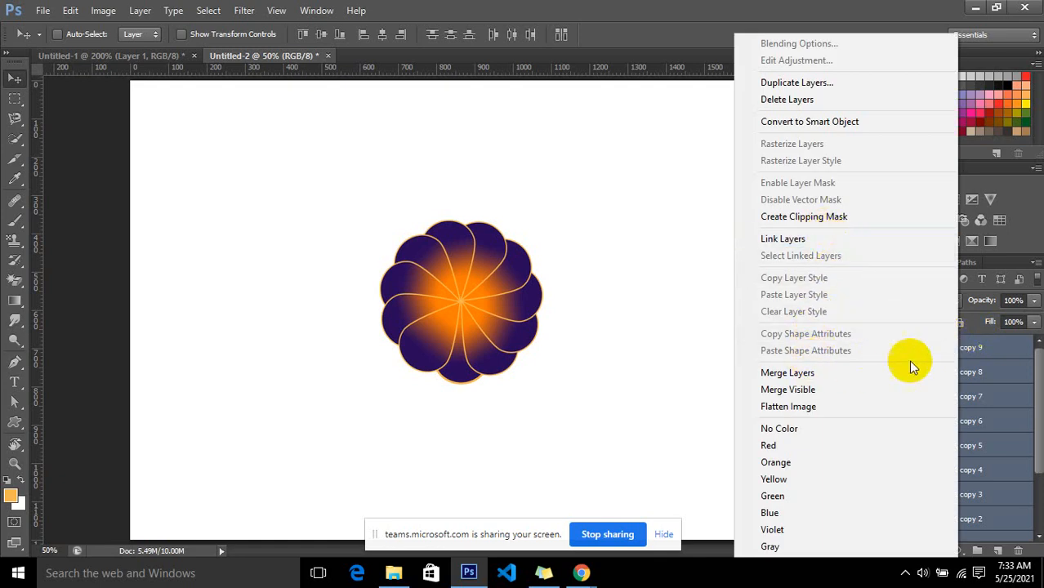
left_click(986, 325)
left_click(978, 553)
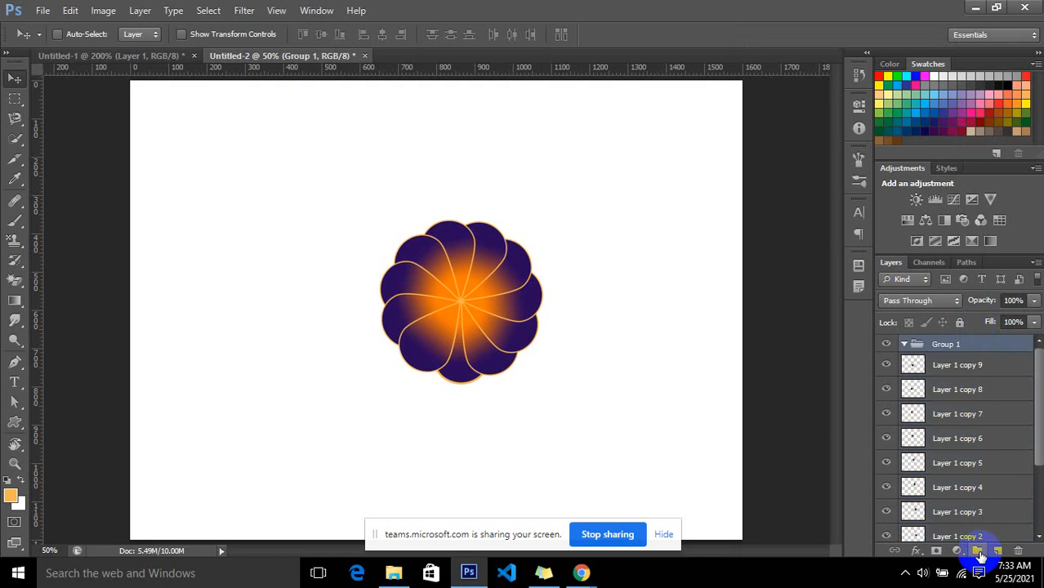
- Select the layers from Layer 1 copy 9 down to Layer 1 and move them into Group 1
left_click(904, 350)
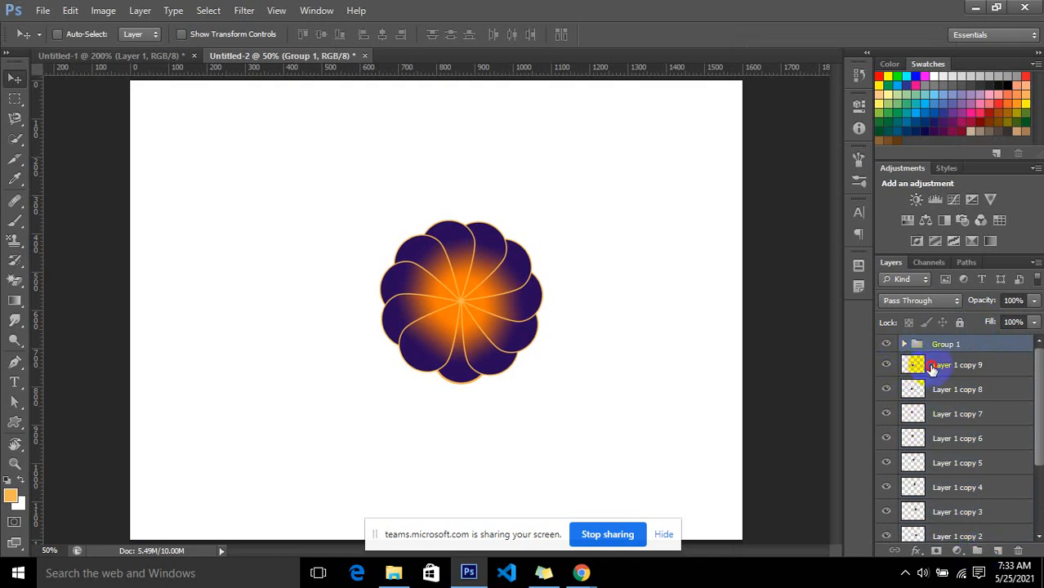
left_click(927, 365)
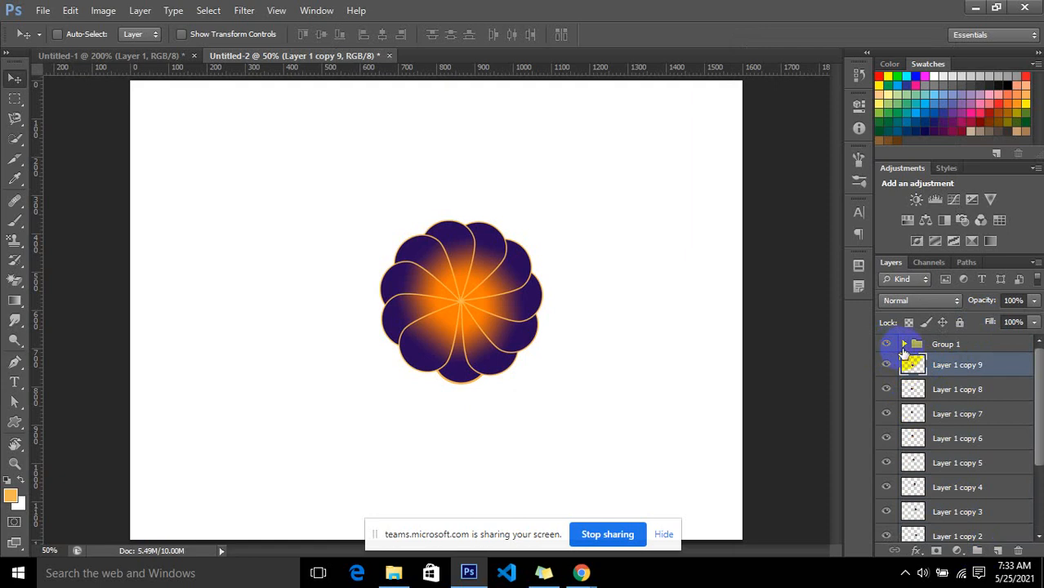
scroll(1016, 424, "down", 3)
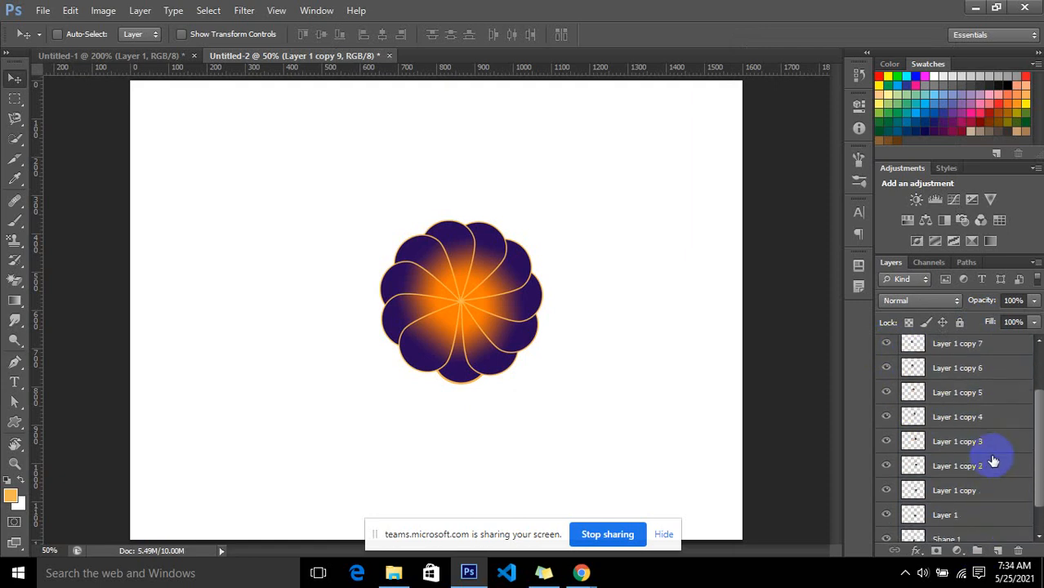
left_click(981, 516, "shift")
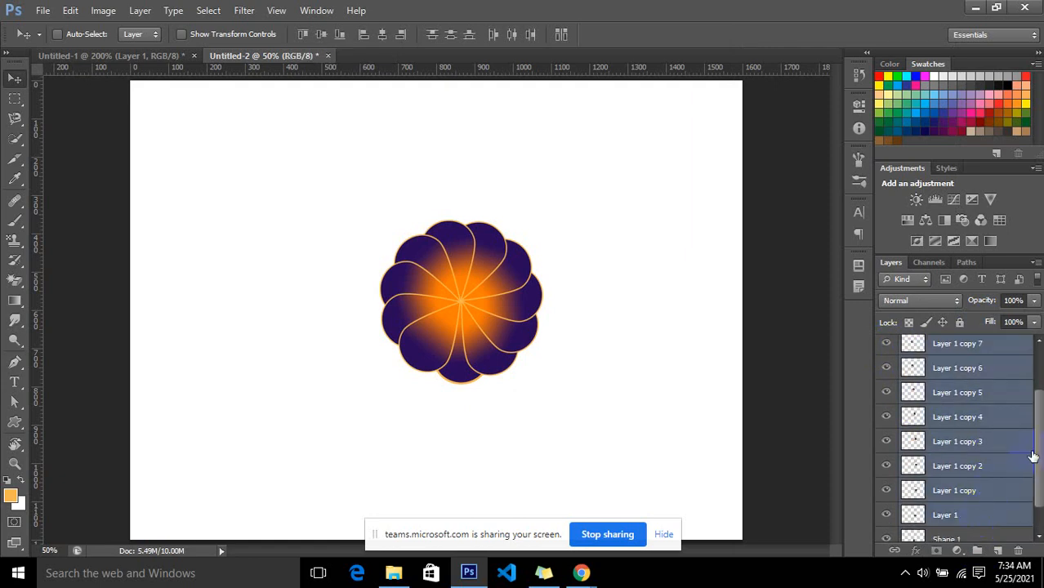
scroll(1033, 433, "up", 3)
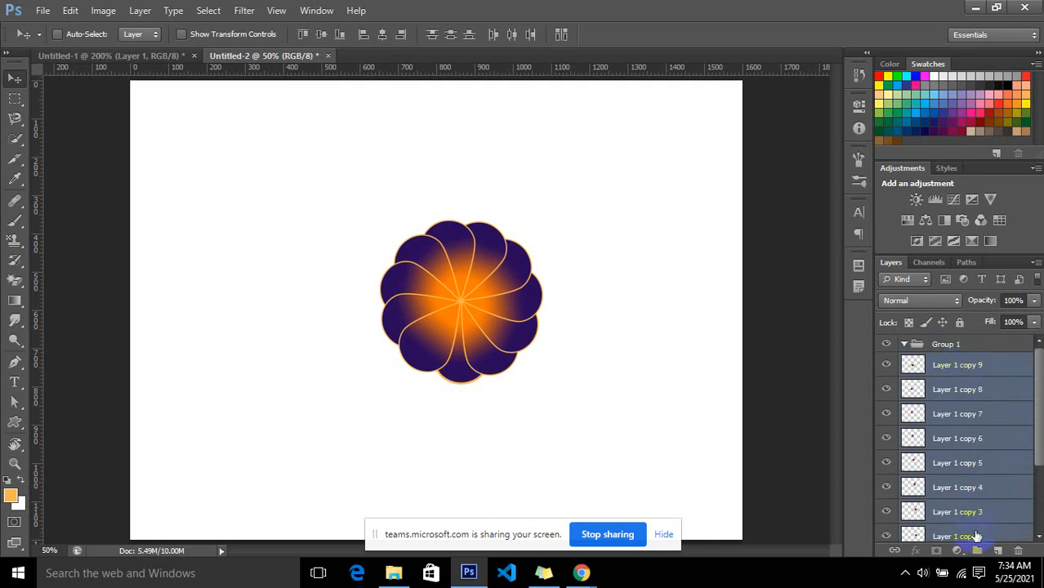
left_click_drag(941, 374, 943, 345)
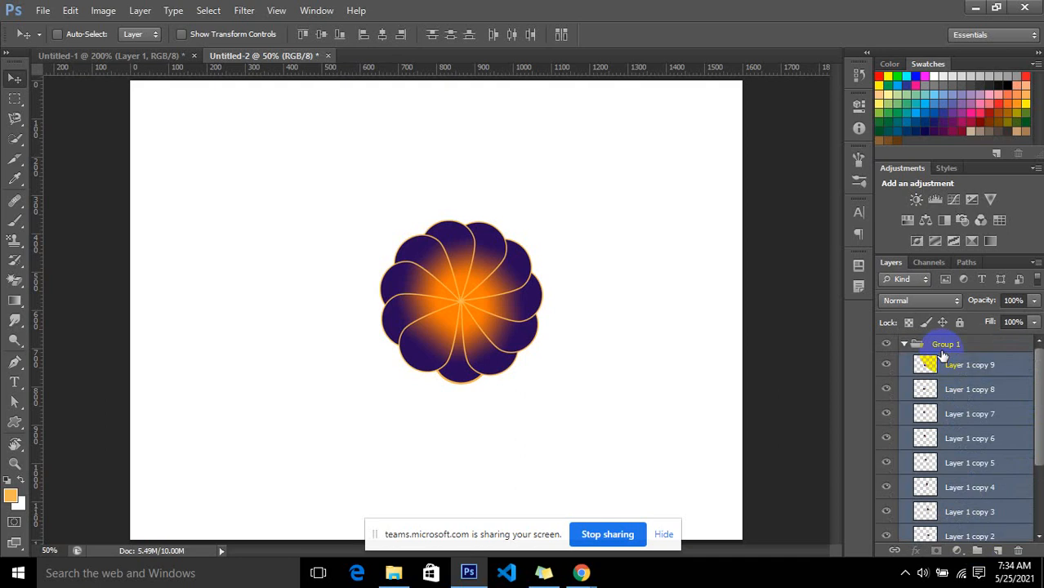
- Collapse Group 1 and move the Shape 1 layer into it, leaving only the background outside
left_click(904, 345)
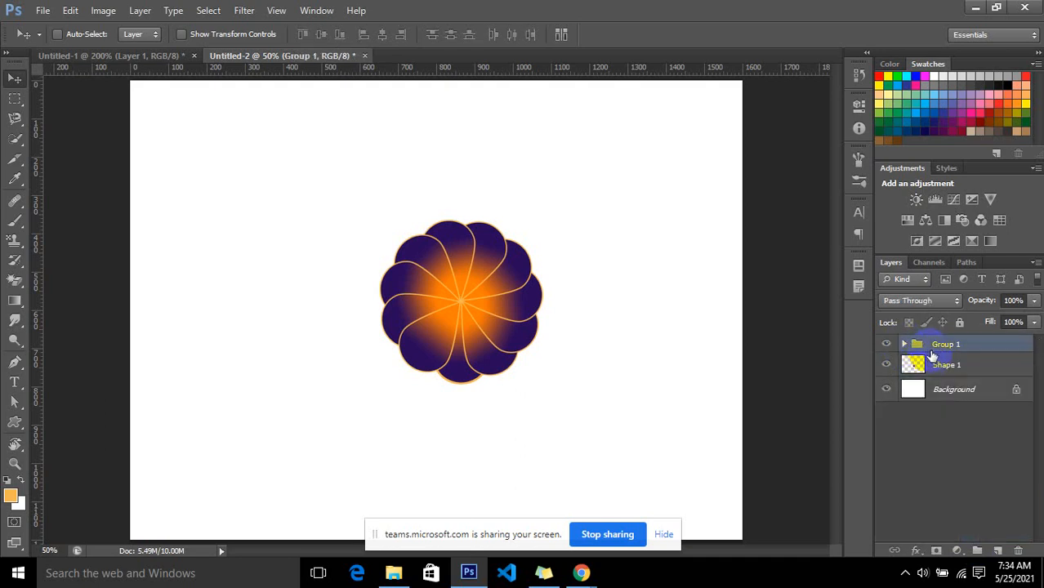
left_click(929, 359)
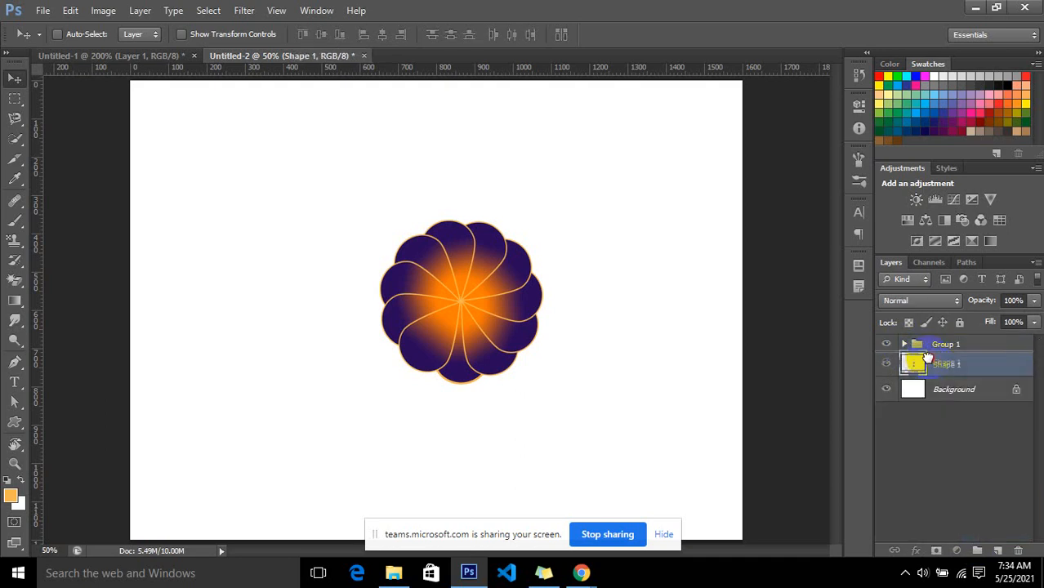
left_click_drag(936, 366, 933, 348)
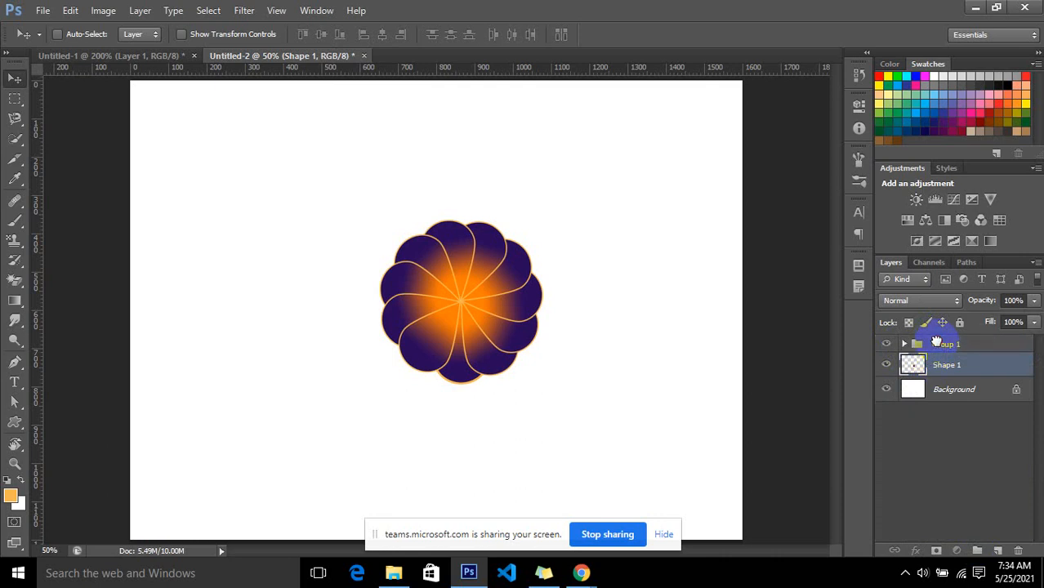
left_click(932, 344)
- Hide and reshow Group 1, then move the whole flower to the canvas's upper-left corner
left_click(887, 343)
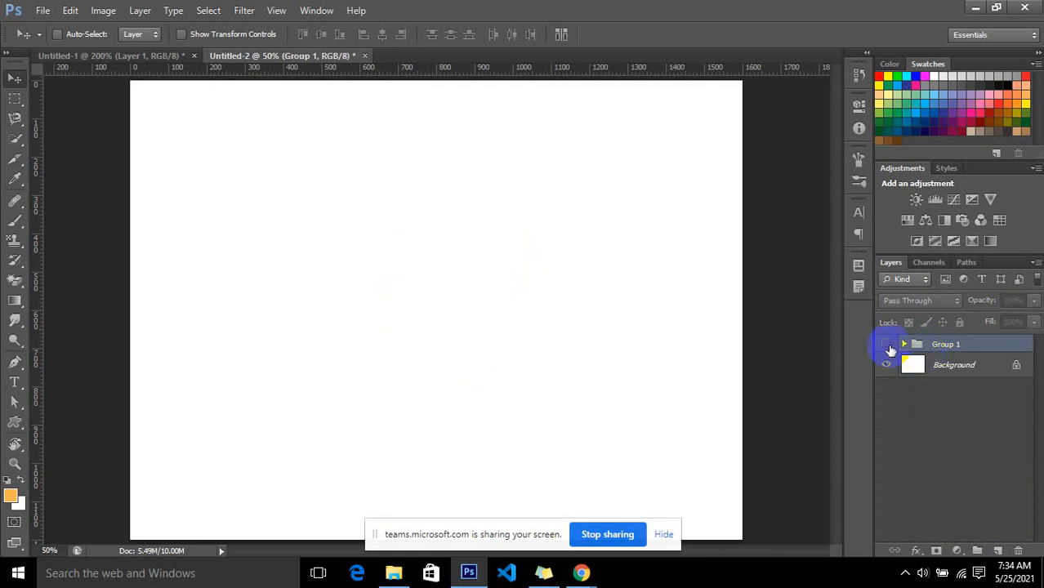
left_click(887, 344)
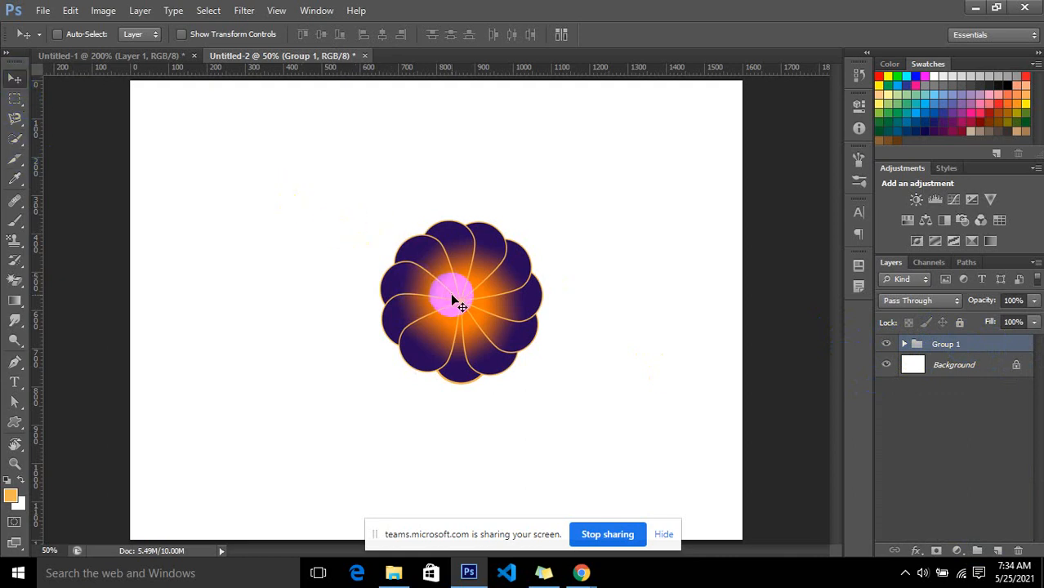
left_click_drag(454, 299, 208, 165)
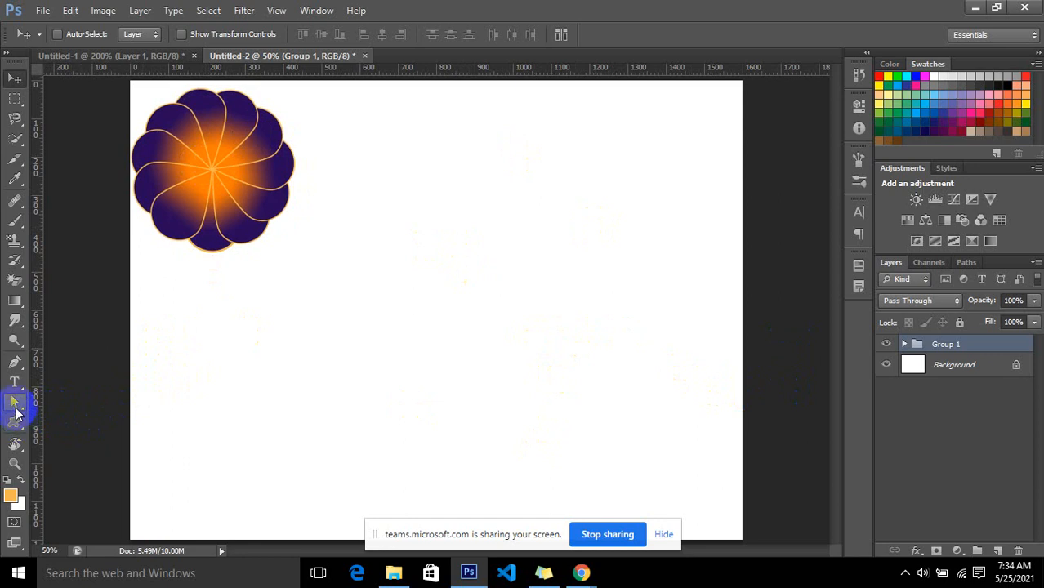
- Try drawing an unfilled rectangle with a 3 pt black stroke near the canvas centre, then undo it
left_click_drag(15, 419, 82, 418)
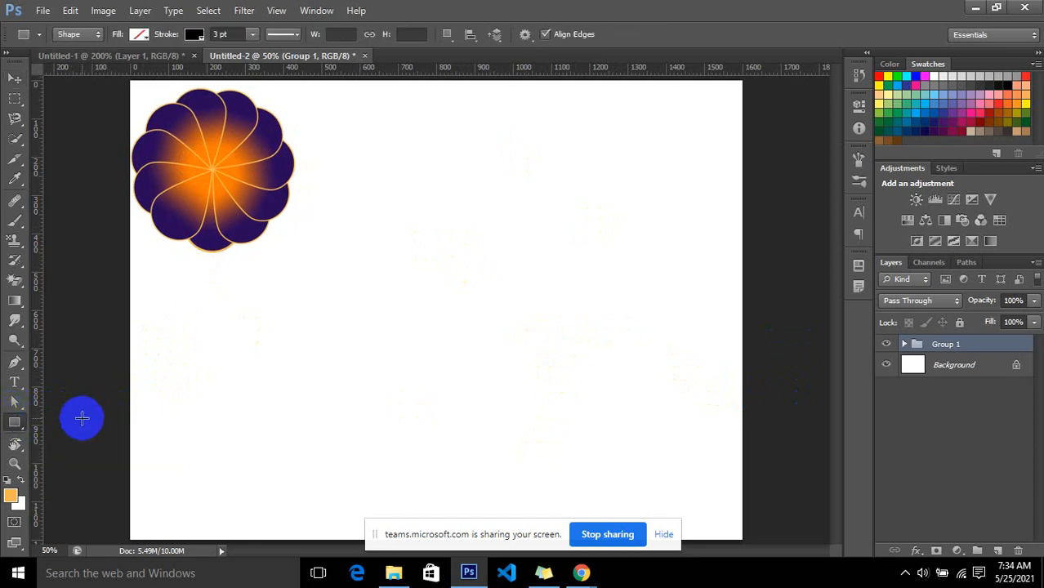
left_click(447, 36)
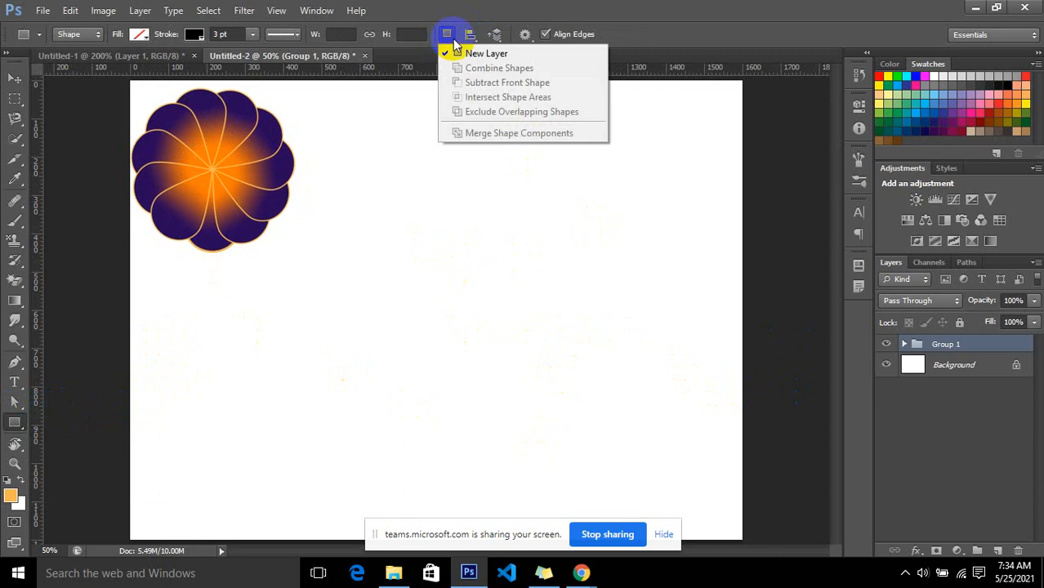
left_click(452, 39)
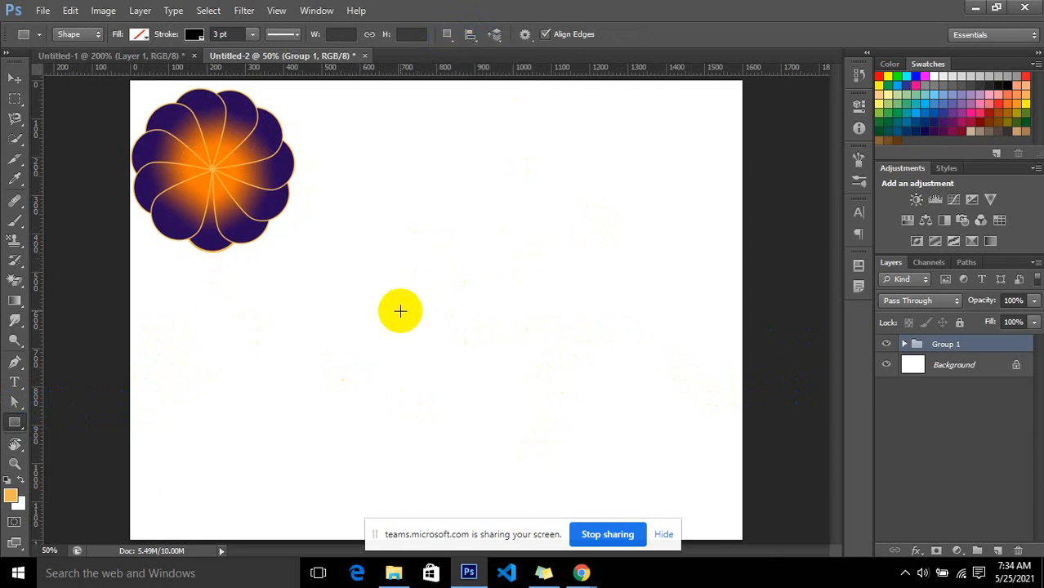
left_click_drag(397, 305, 448, 376)
key("ctrl+z")
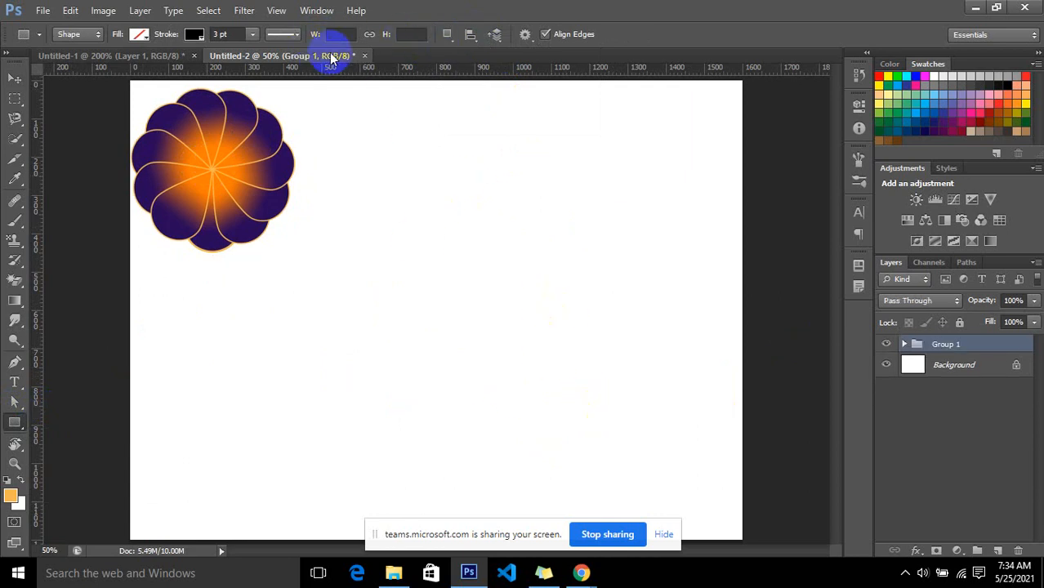
- Show the document grid and review the Rectangle tool's geometry, arrangement and alignment options
key("ctrl+apostrophe")
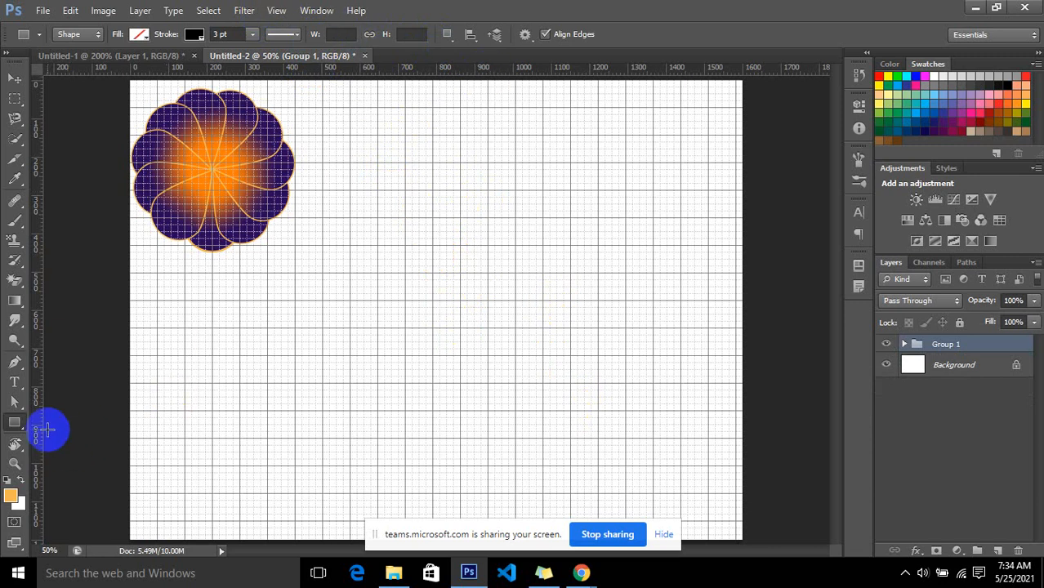
left_click(533, 36)
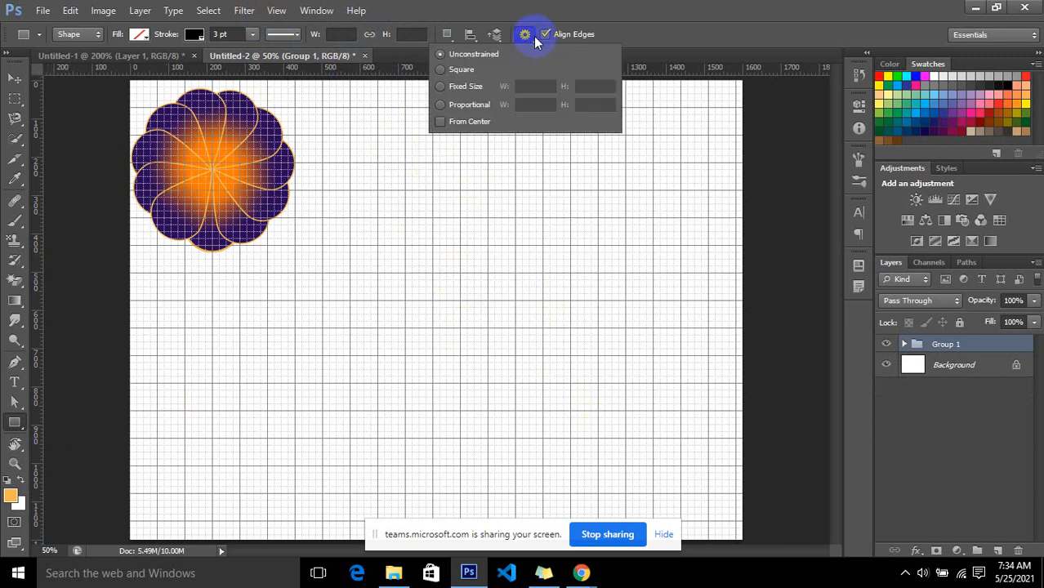
left_click(527, 37)
left_click(498, 36)
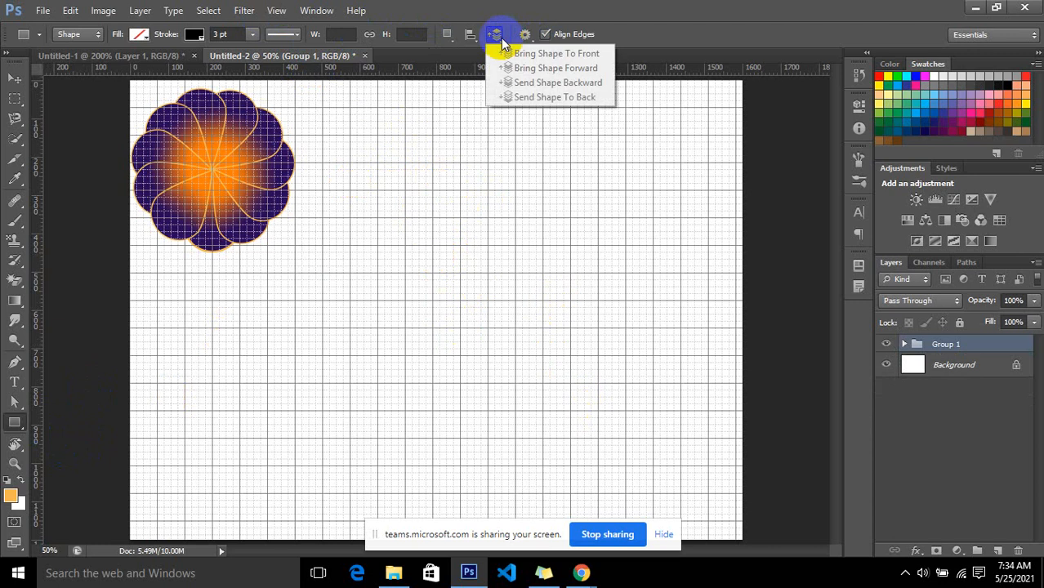
left_click(507, 35)
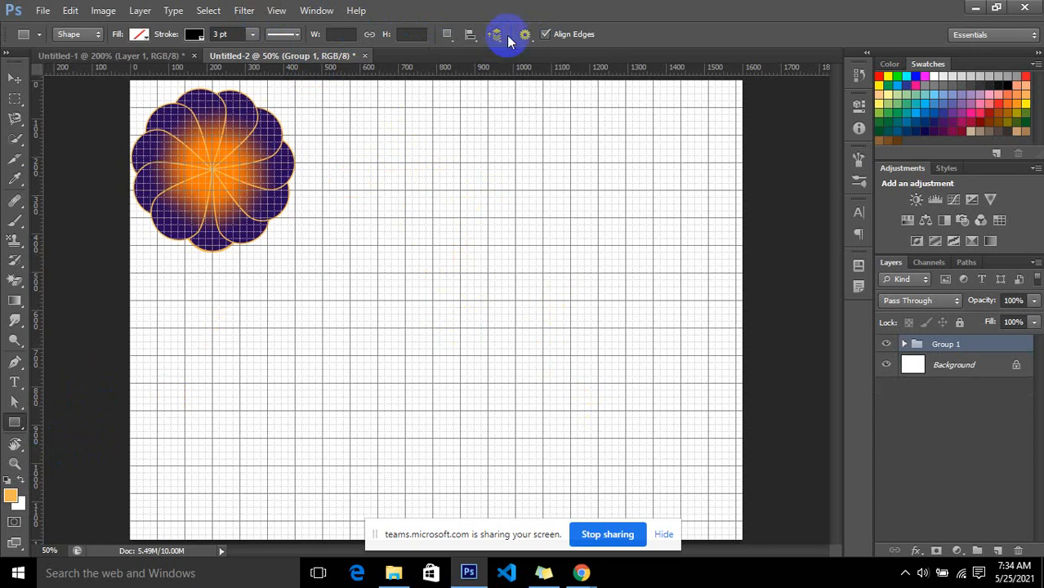
left_click(494, 36)
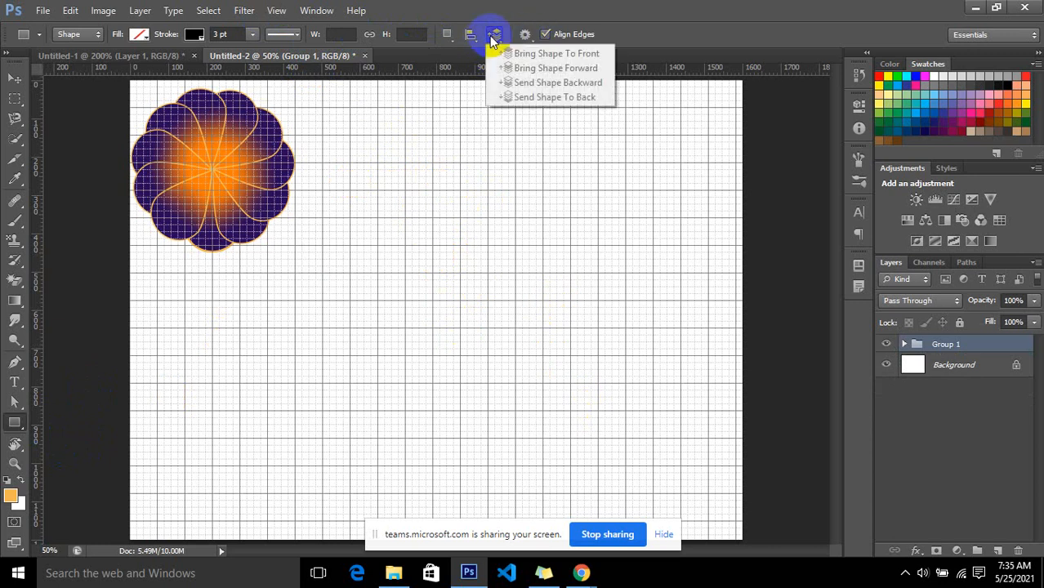
left_click(475, 36)
left_click(475, 37)
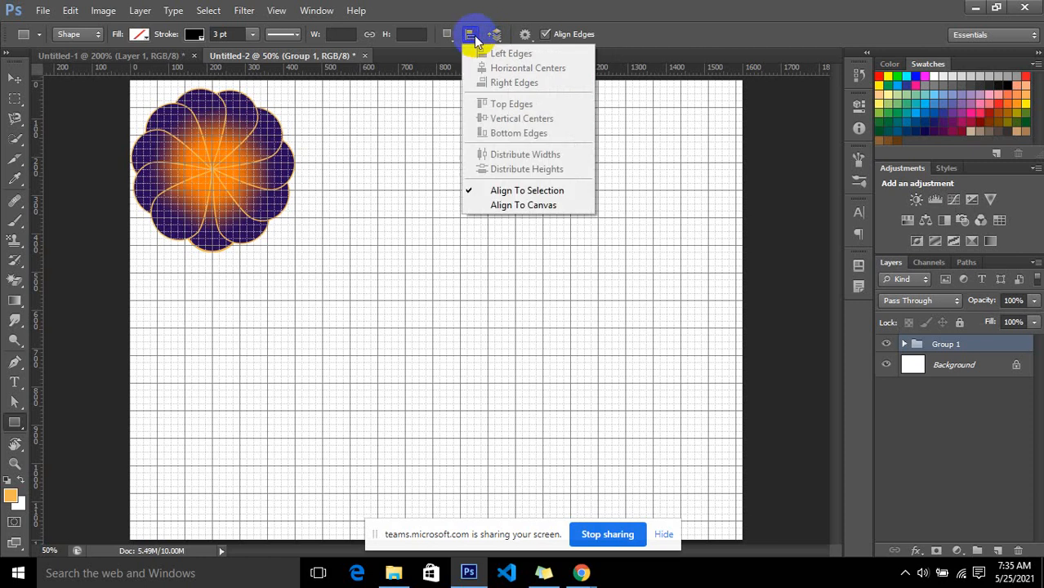
left_click(475, 36)
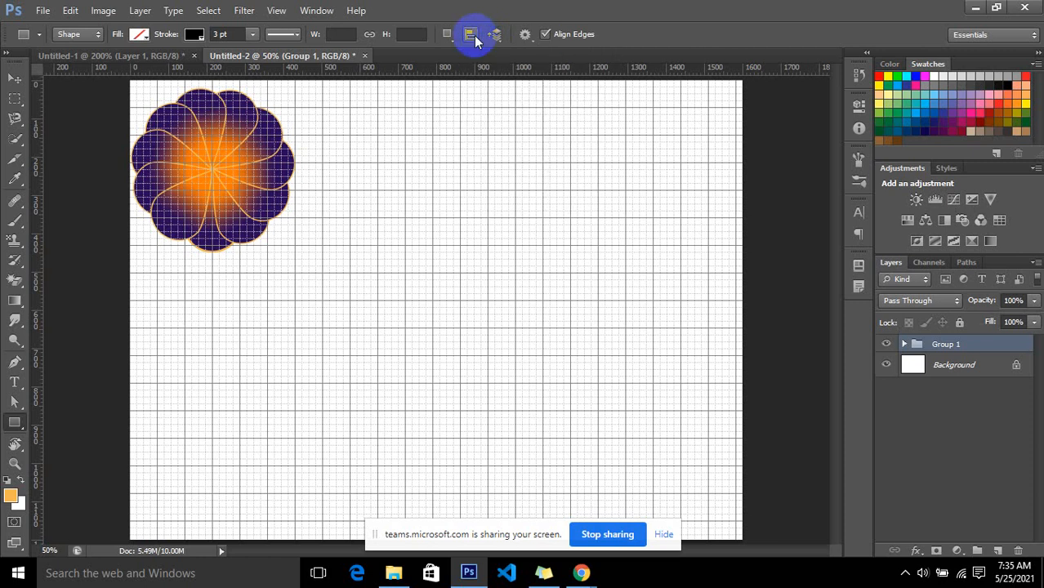
- Switch to the Polygon tool and set its number of sides to 4
left_click(22, 422)
left_click(80, 462)
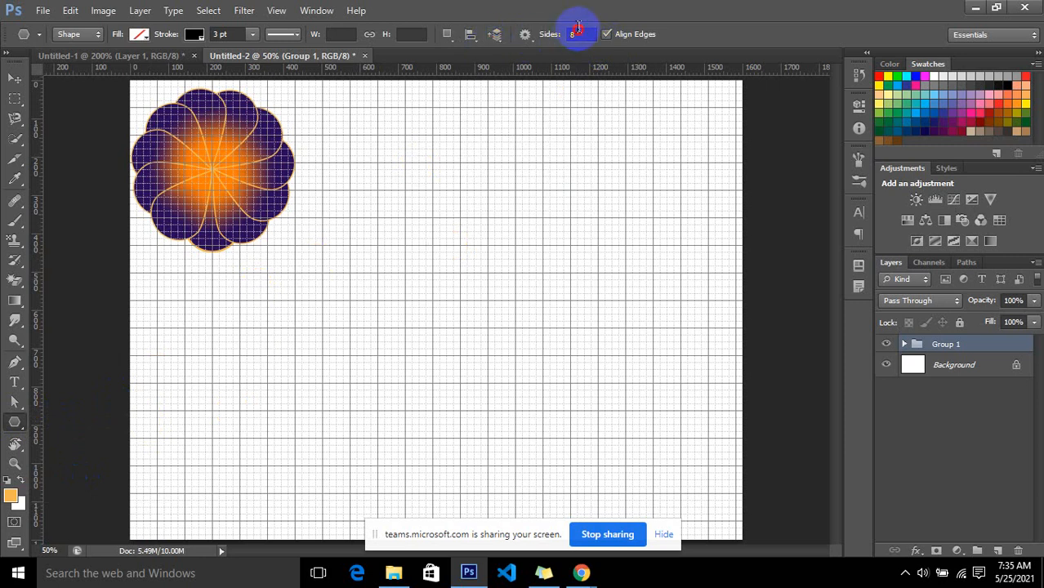
left_click_drag(577, 35, 563, 32)
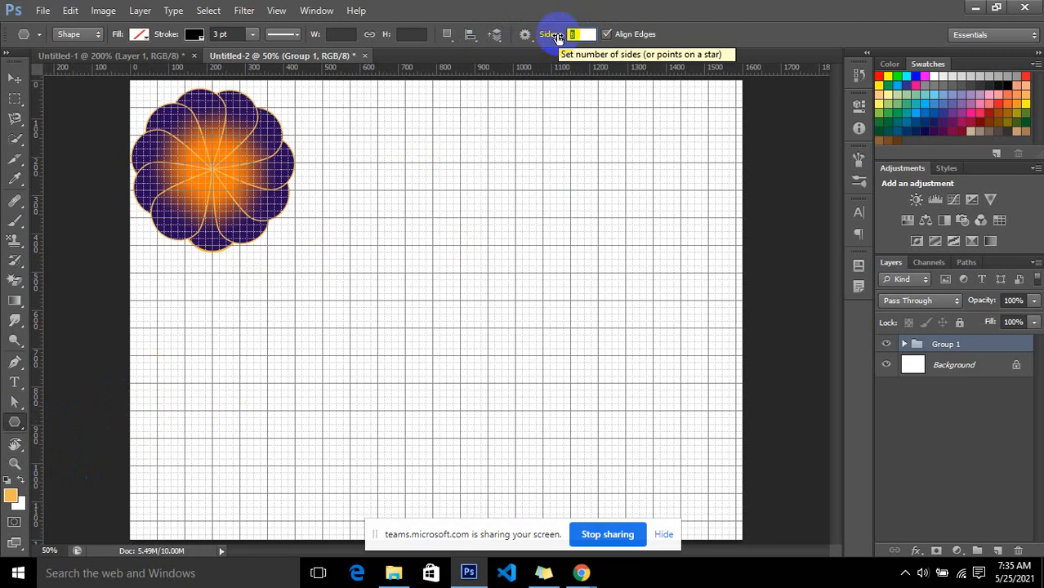
type("4")
- Try drawing a plain four-sided polygon with the Star option off, then undo it
left_click(532, 38)
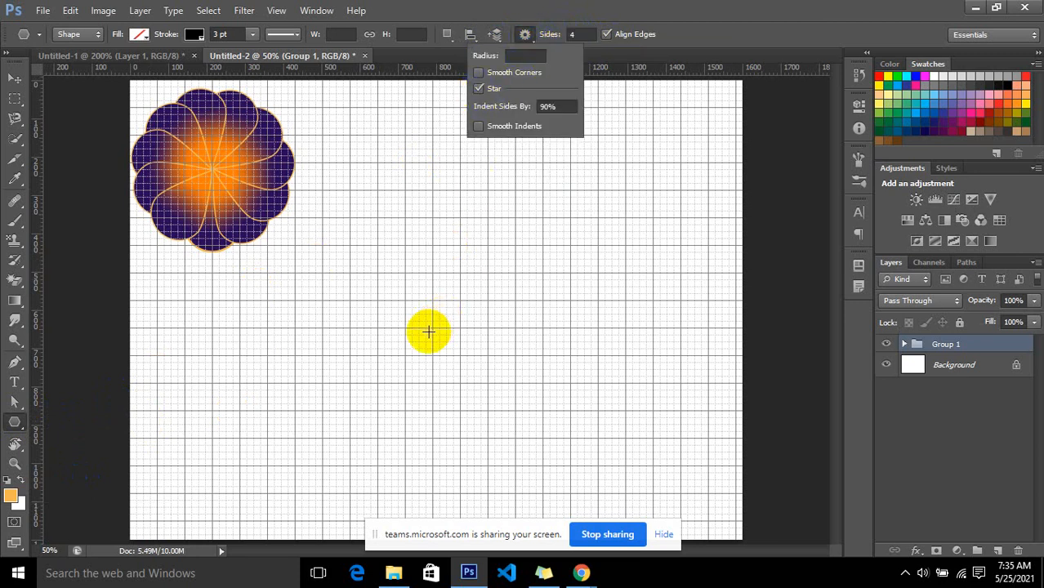
left_click(479, 88)
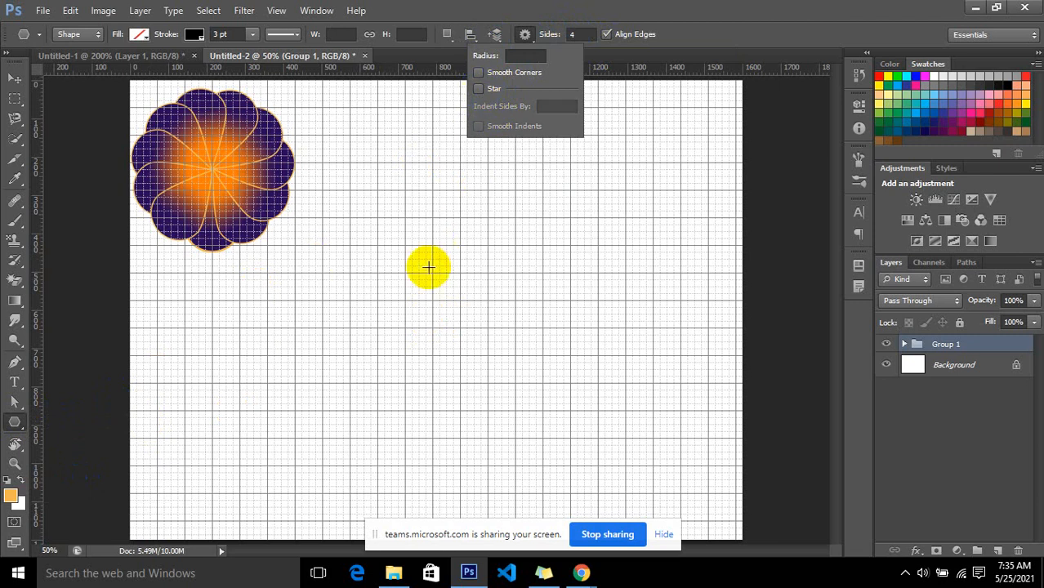
left_click_drag(428, 264, 472, 325)
key("ctrl+z")
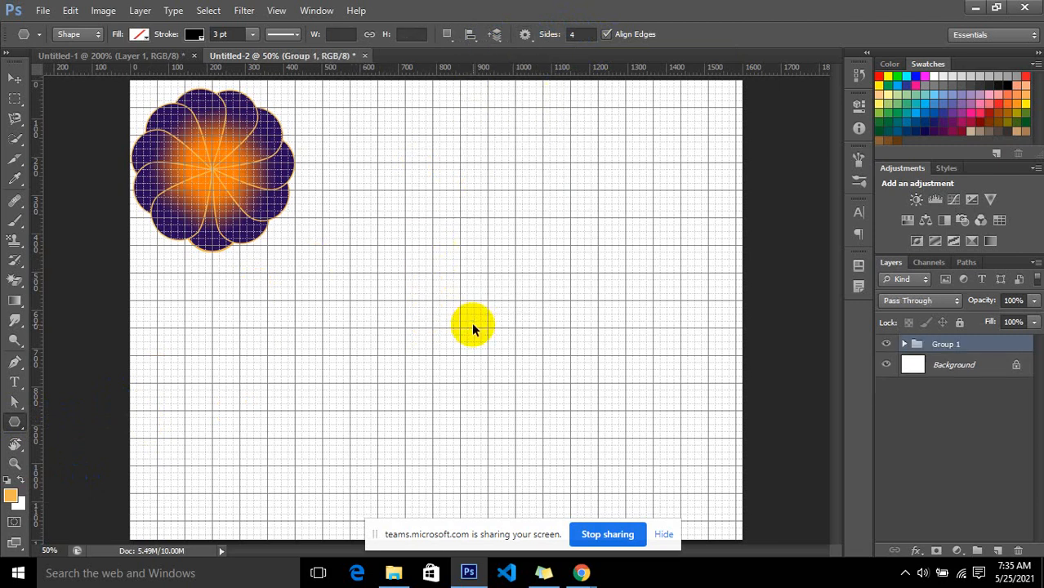
- Turn on the Star option and draw a four-pointed star about 432 px wide near the canvas centre
left_click(528, 36)
left_click(479, 88)
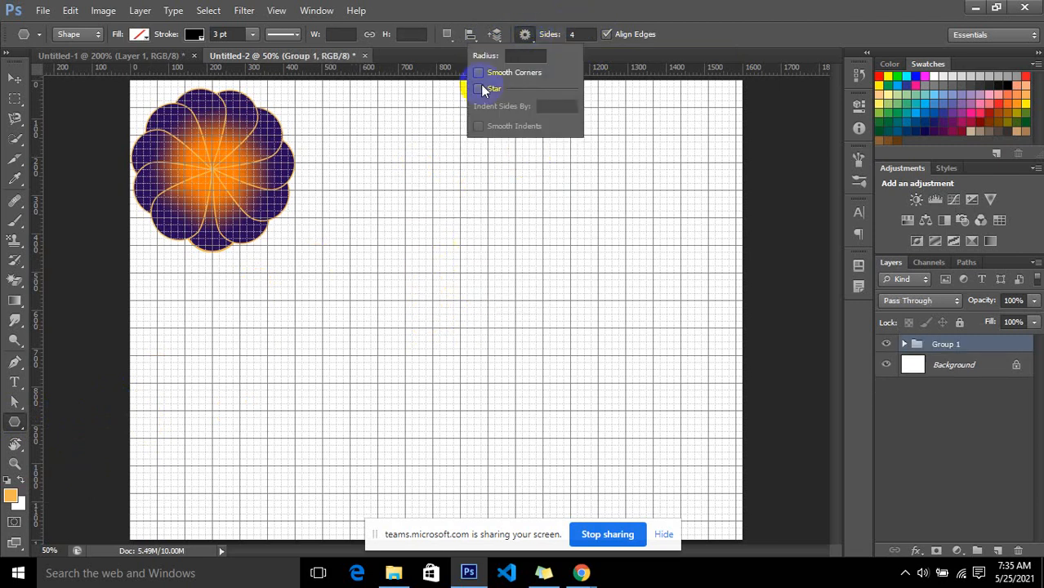
left_click_drag(455, 314, 537, 387)
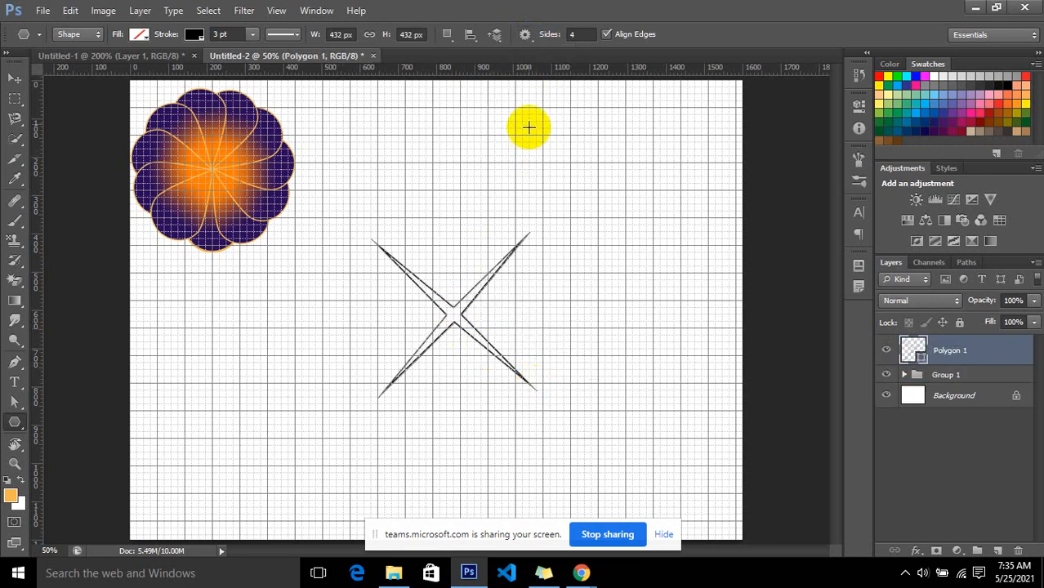
- Enable Smooth Indents for the star and draw a second four-pointed star about 252 px wide above the first
left_click(524, 36)
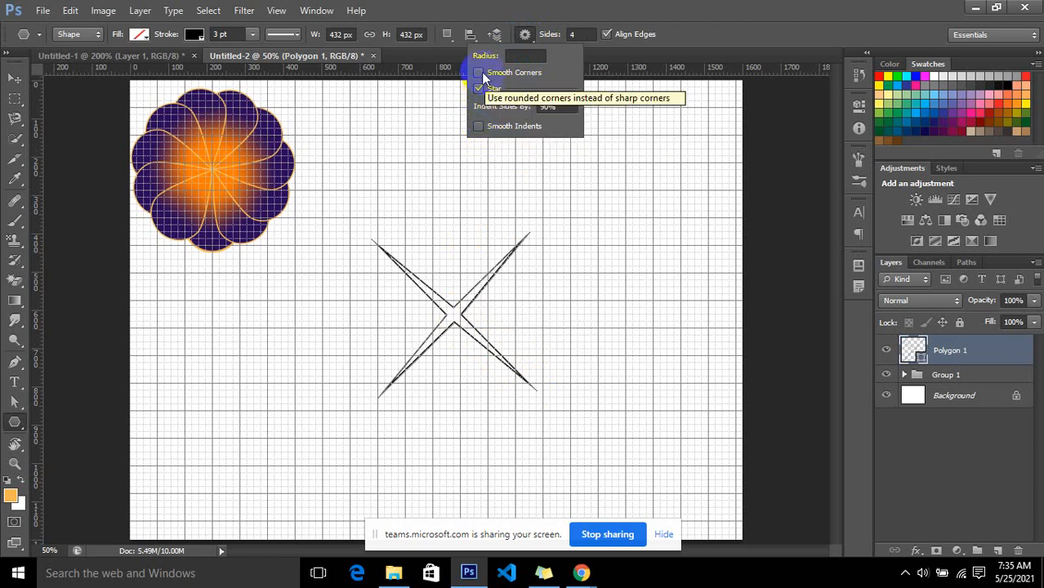
left_click(541, 101)
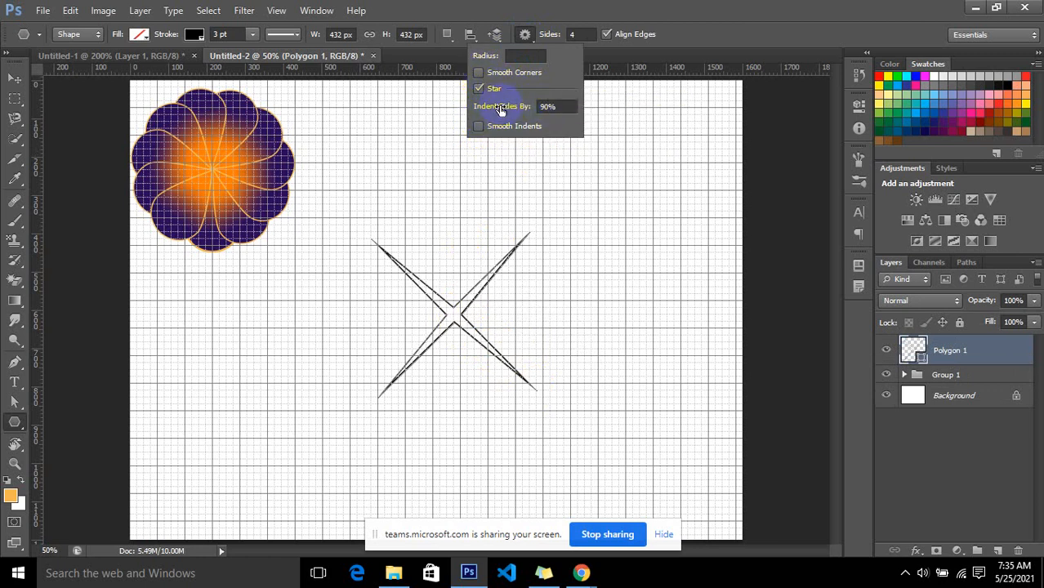
left_click(478, 128)
left_click_drag(476, 170, 508, 227)
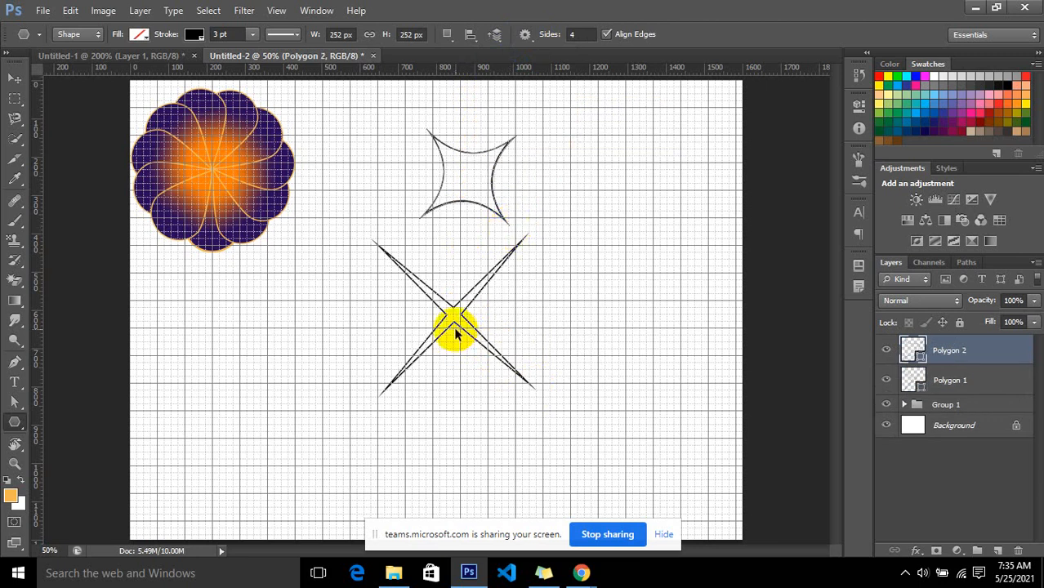
- Undo the two four-pointed test stars so that only the flower group and background layers remain
key("ctrl+alt+z")
key("ctrl+alt+z")
left_click_drag(434, 239, 478, 325)
key("ctrl+alt+z")
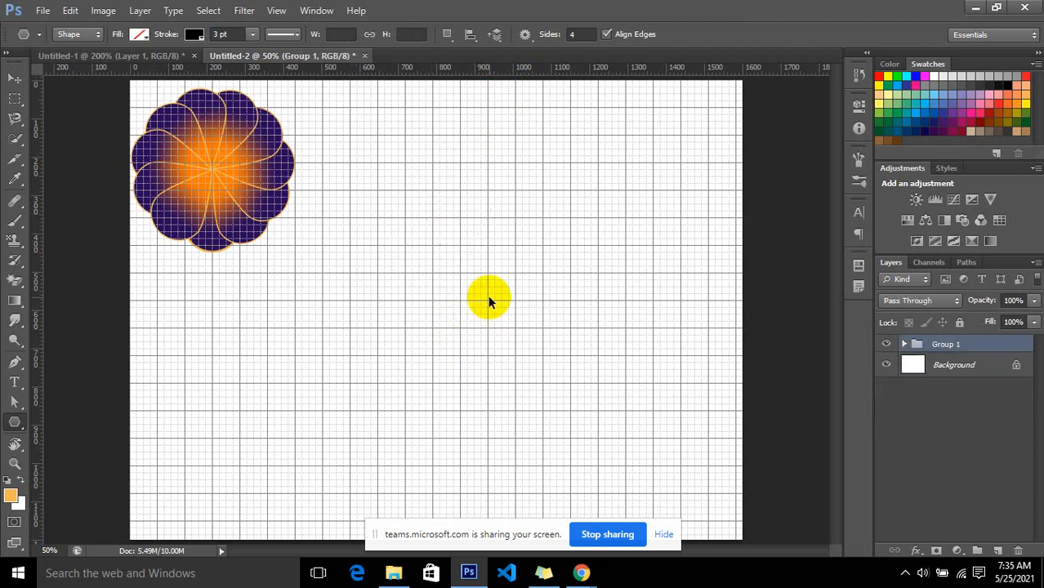
- Set the Polygon tool's side indent to 55% and try a smooth-indented star about 252 px wide, then undo the star
left_click(527, 37)
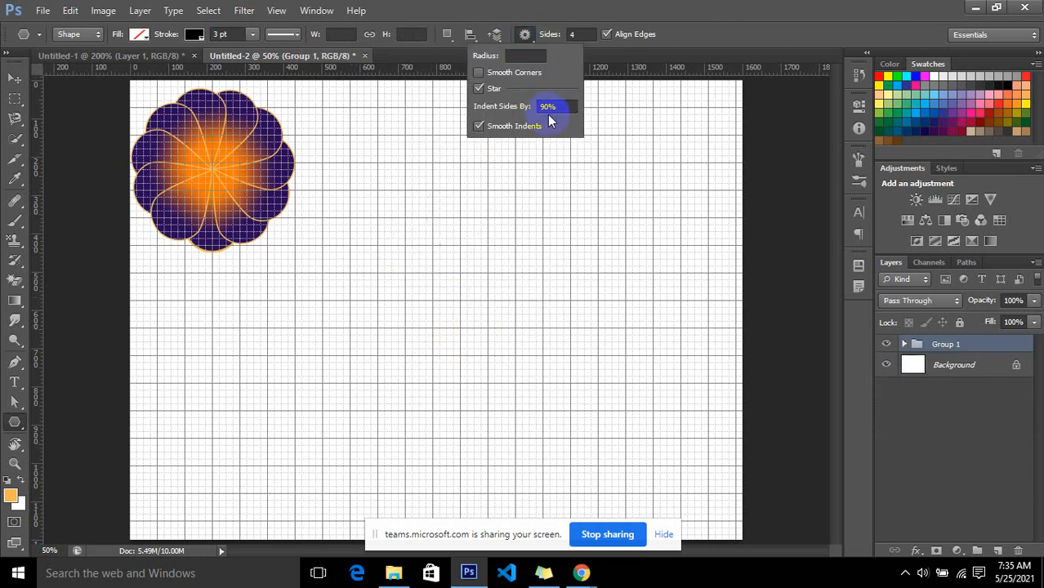
left_click_drag(558, 107, 533, 107)
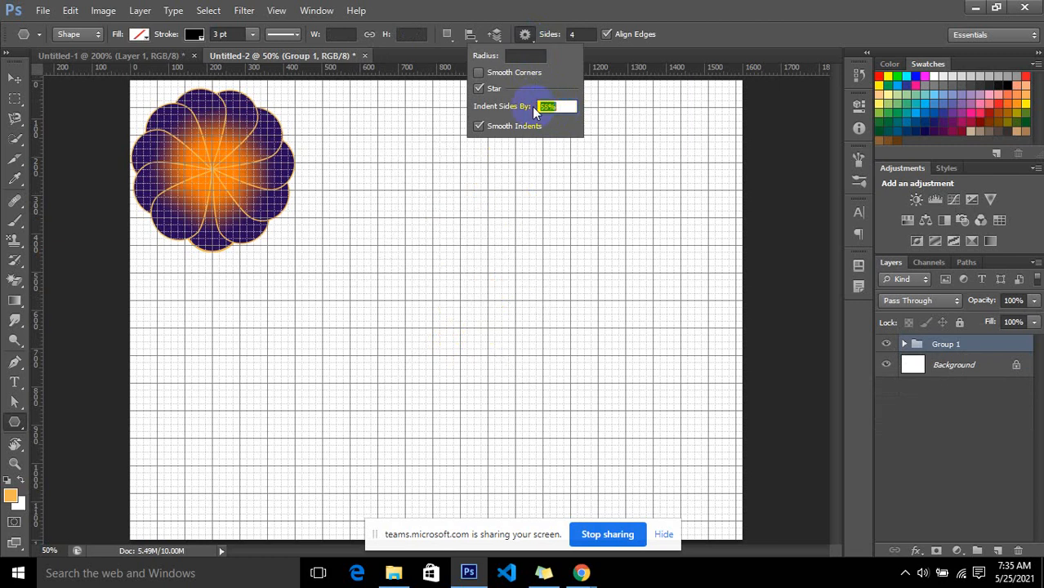
left_click_drag(448, 321, 479, 372)
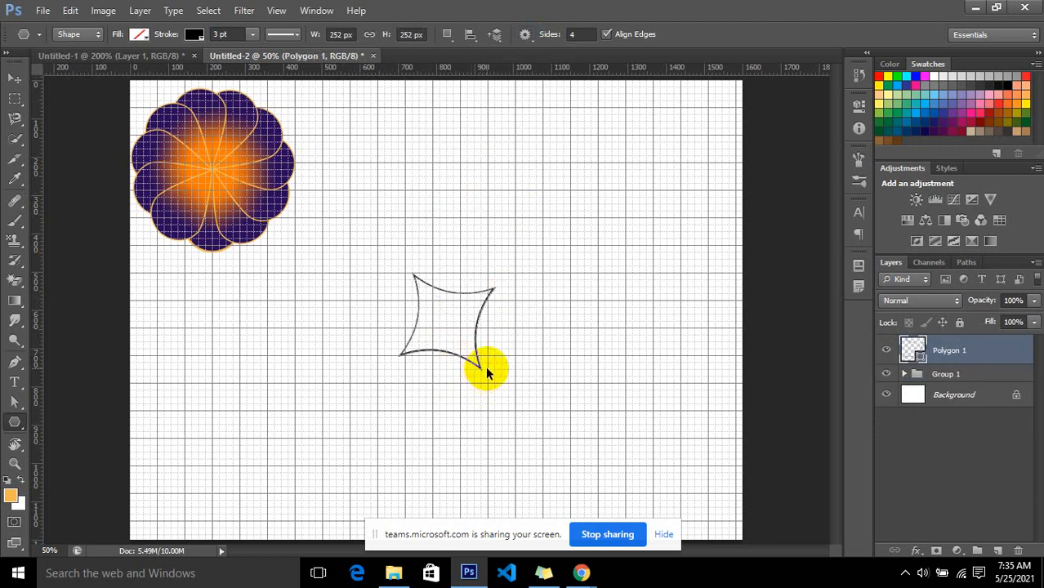
key("ctrl+z")
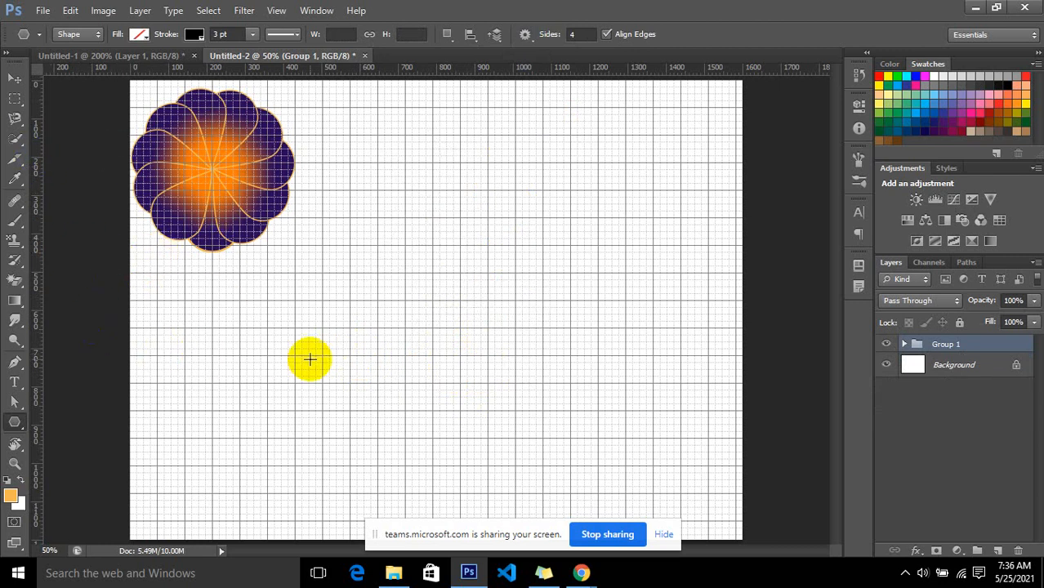
- Add a new layer, draw a four-pointed star about 180 px wide below the canvas centre, and load its outline as a selection
key("ctrl+shift+n")
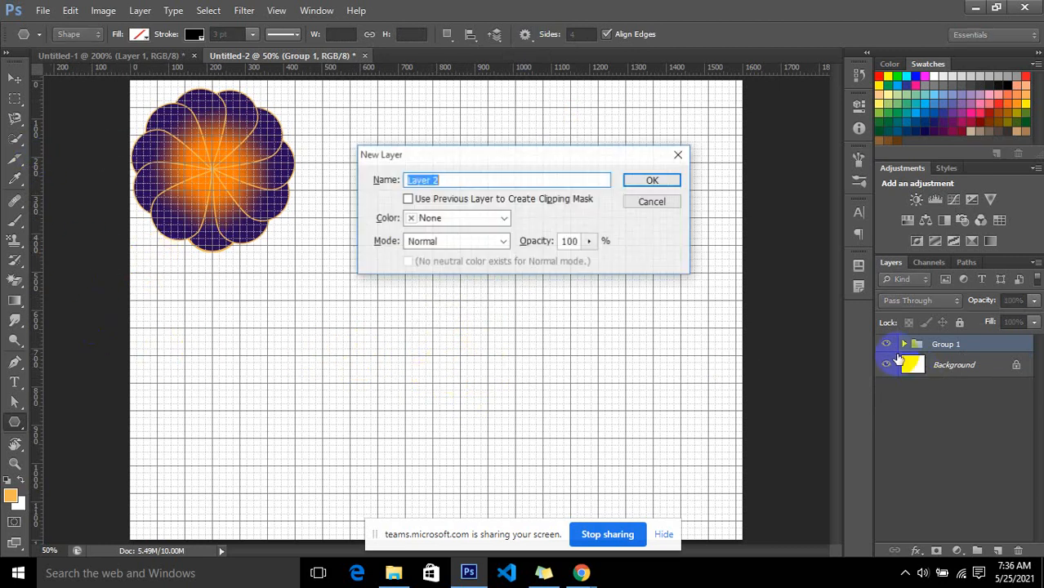
key("Return")
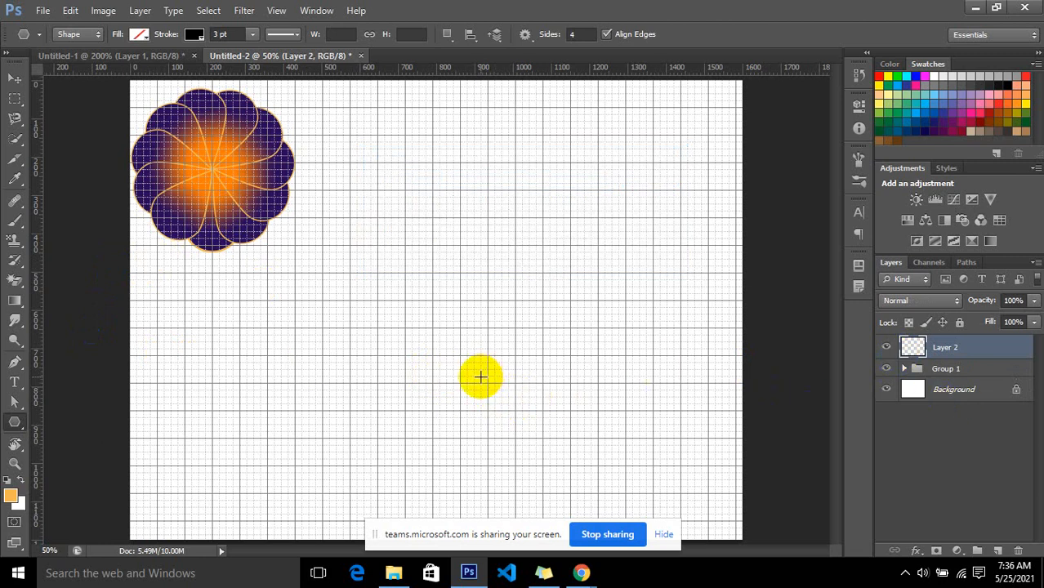
left_click_drag(481, 375, 514, 412)
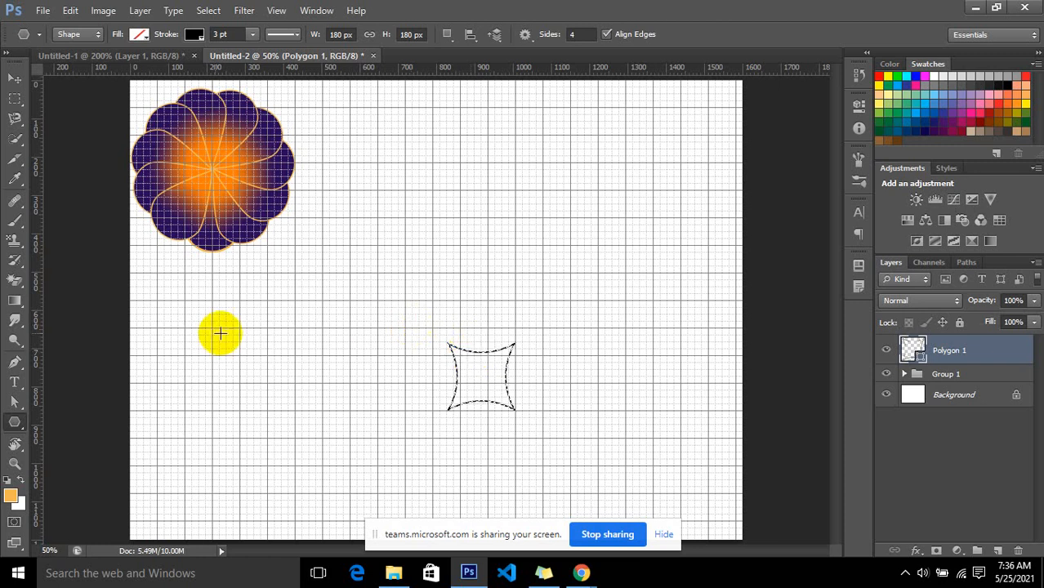
- Switch to the Gradient tool and rasterize the star's Polygon 1 shape layer
left_click(16, 301)
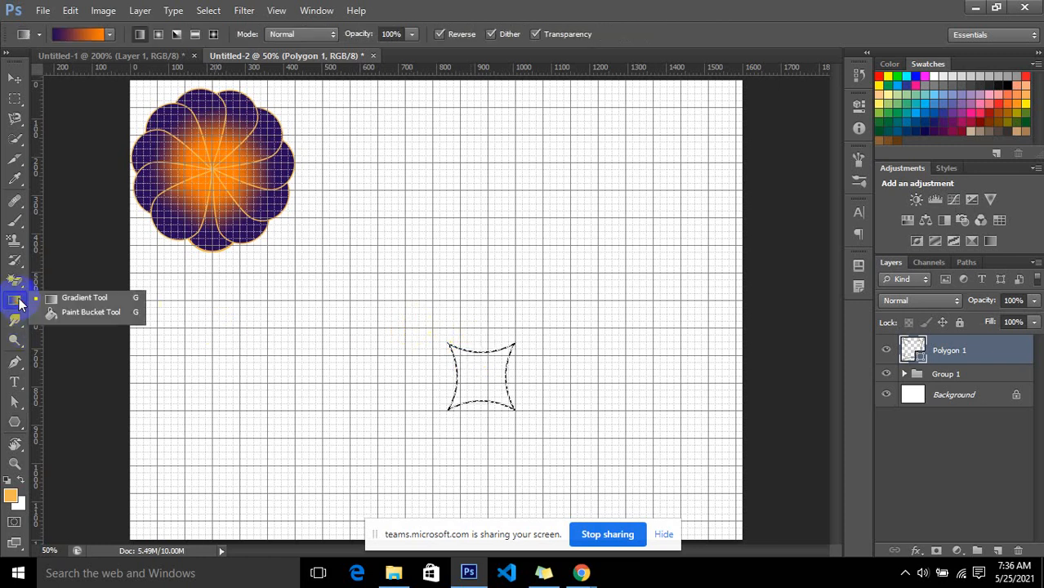
left_click(917, 357)
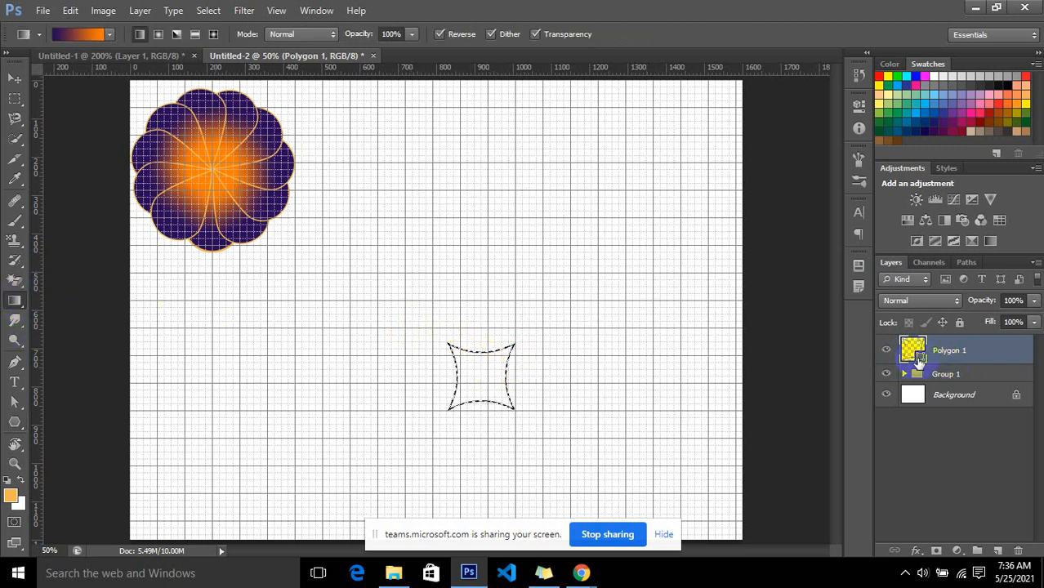
right_click(941, 353)
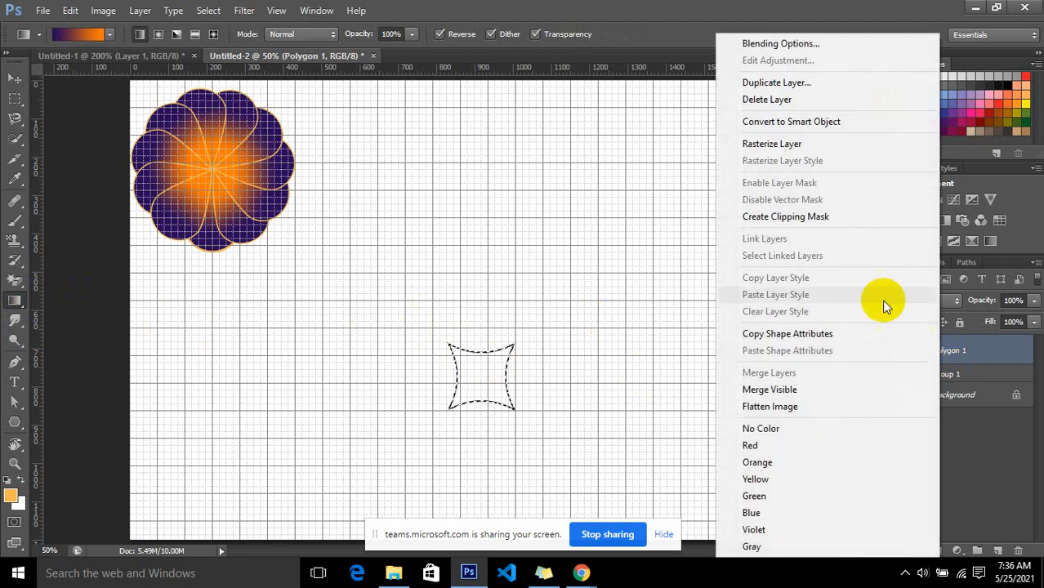
left_click(886, 143)
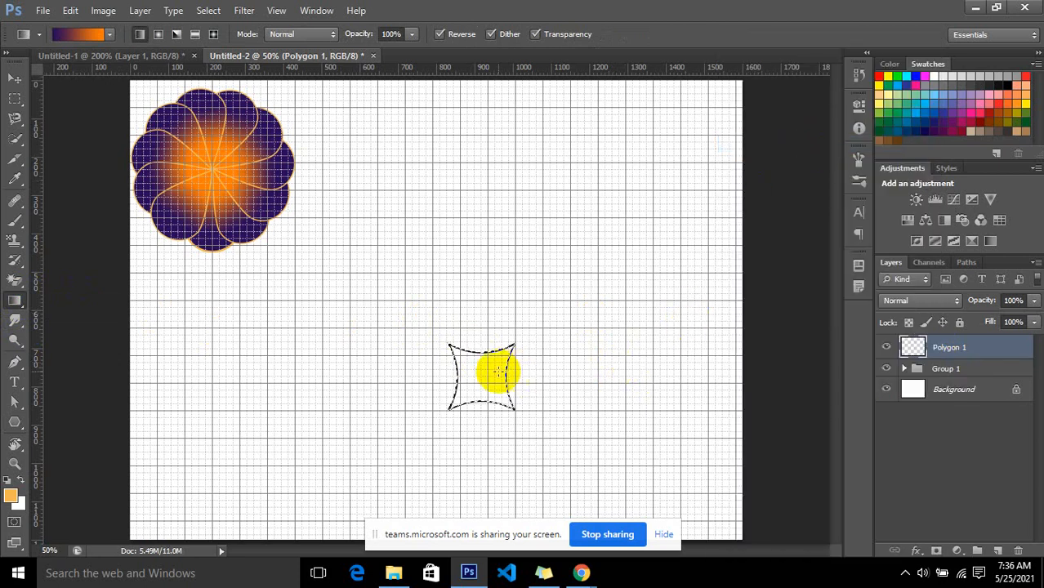
- Fill the star selection with the violet-to-orange linear gradient
left_click(77, 33)
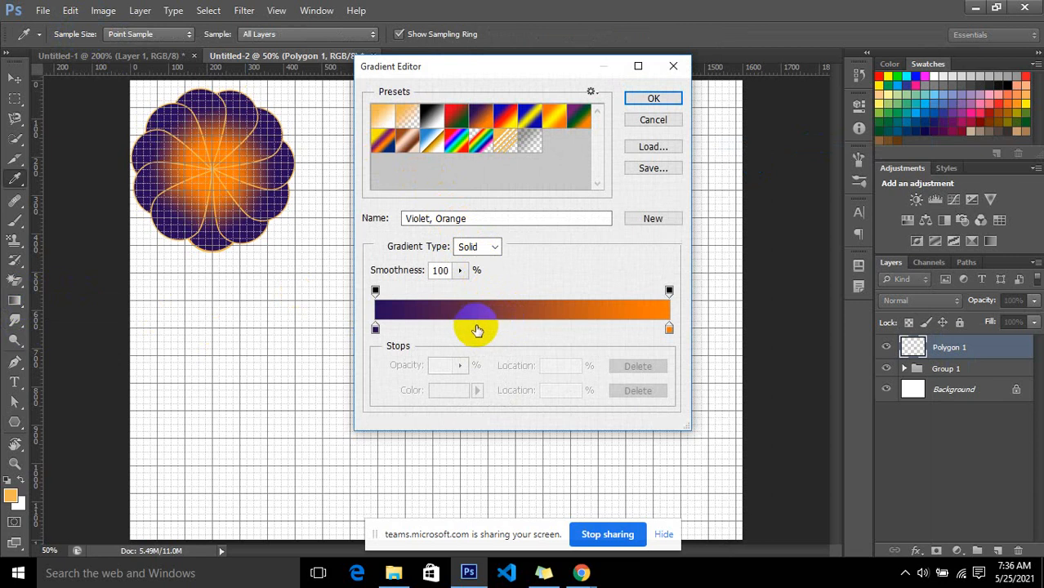
mouse_move(374, 328)
left_mouse_down()
mouse_move(499, 347)
mouse_move(374, 331)
left_mouse_up()
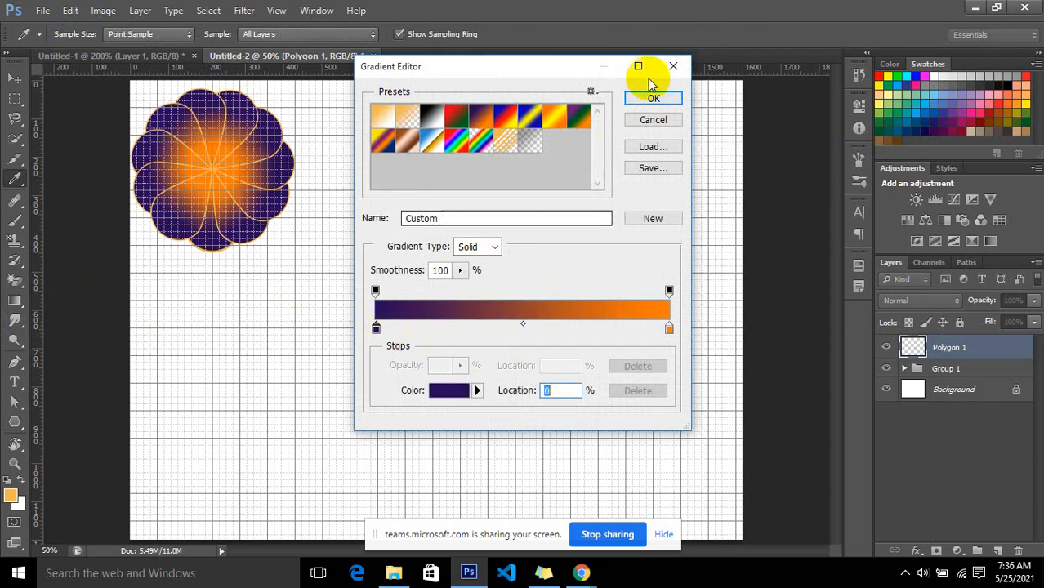
left_click(651, 100)
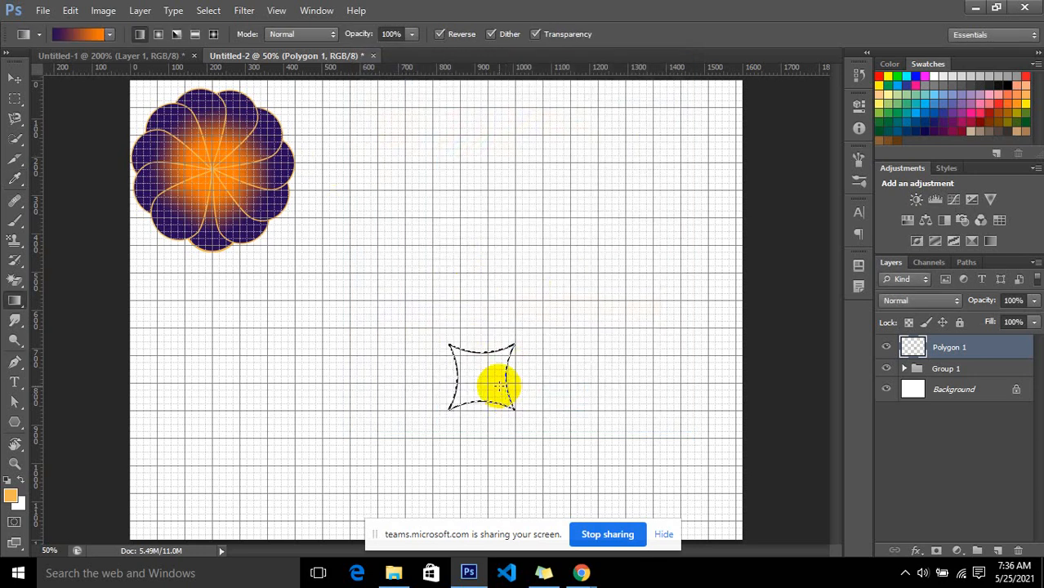
left_click_drag(497, 380, 500, 405)
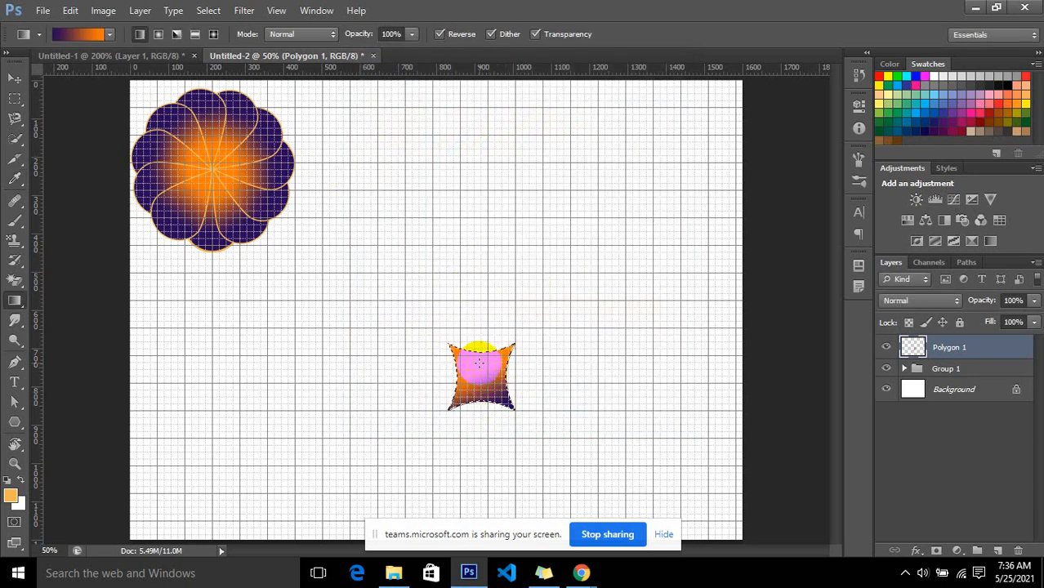
left_click_drag(478, 361, 485, 375)
- Bring both gradient colour stops together at about 44% for a hard violet-orange edge, refill the star diagonally, and deselect
key("ctrl+plus")
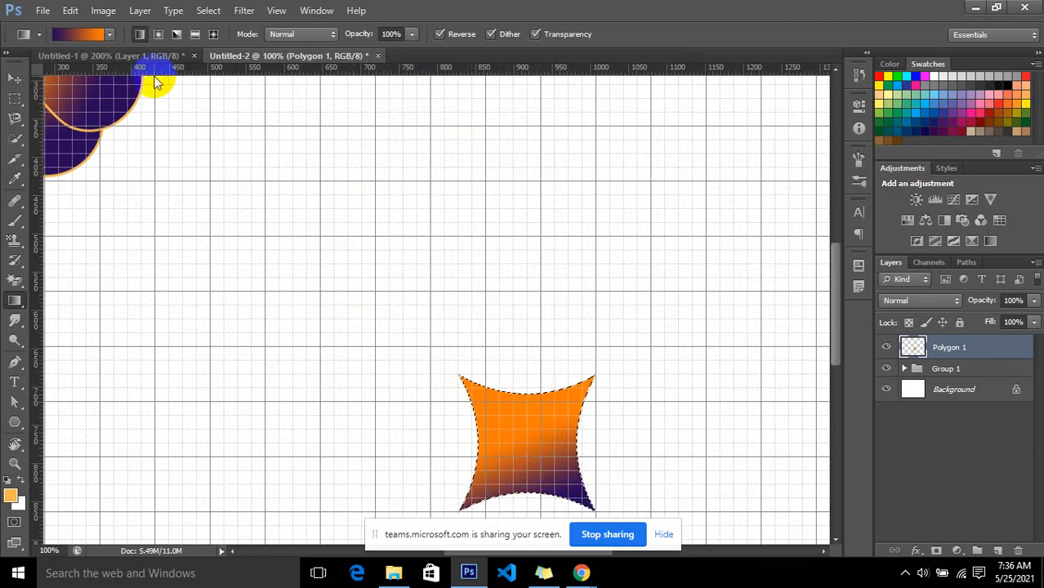
left_click(85, 36)
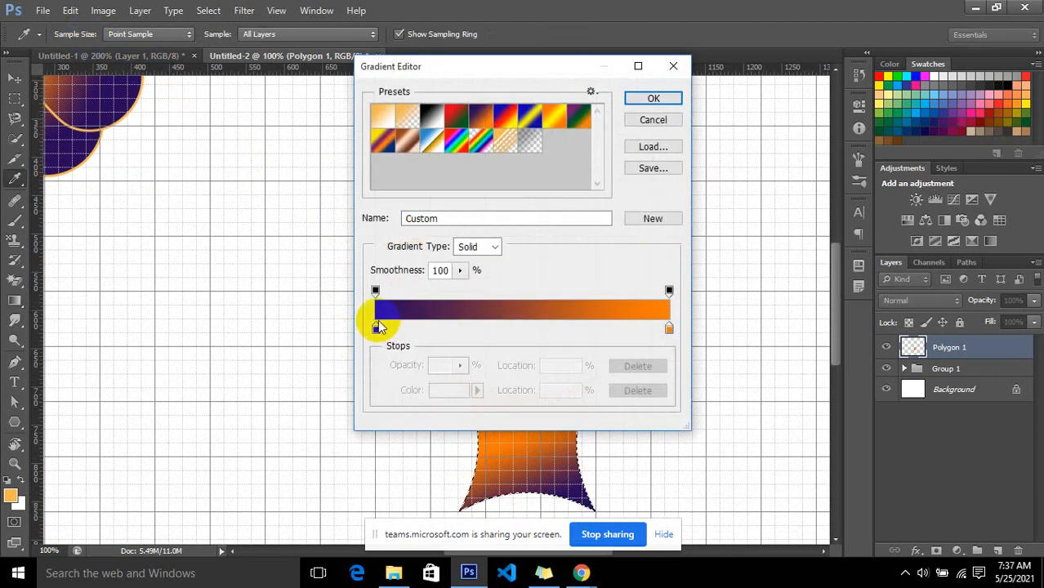
left_click_drag(375, 328, 496, 326)
left_click_drag(666, 328, 506, 335)
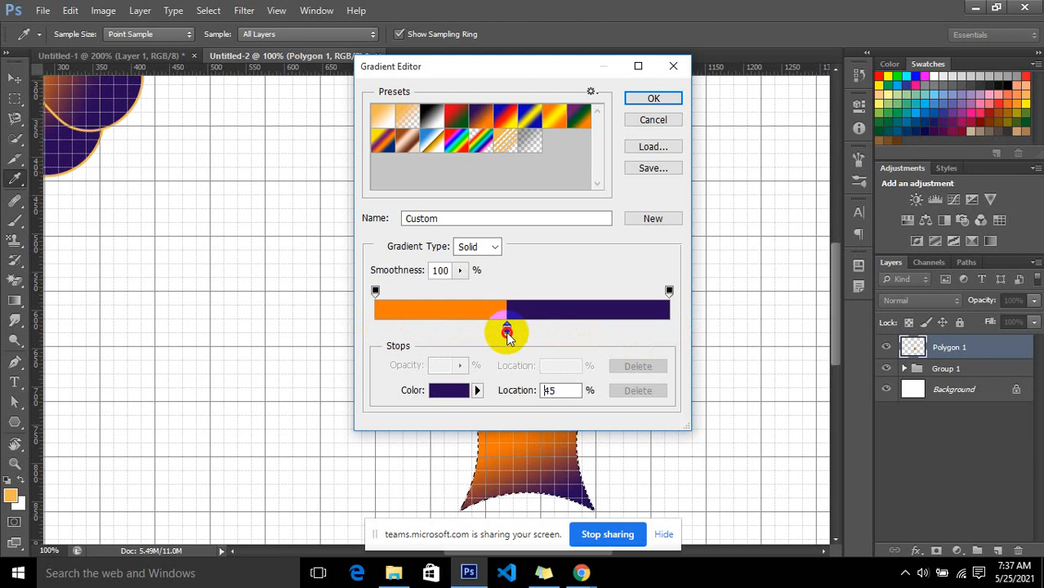
left_click_drag(509, 339, 507, 339)
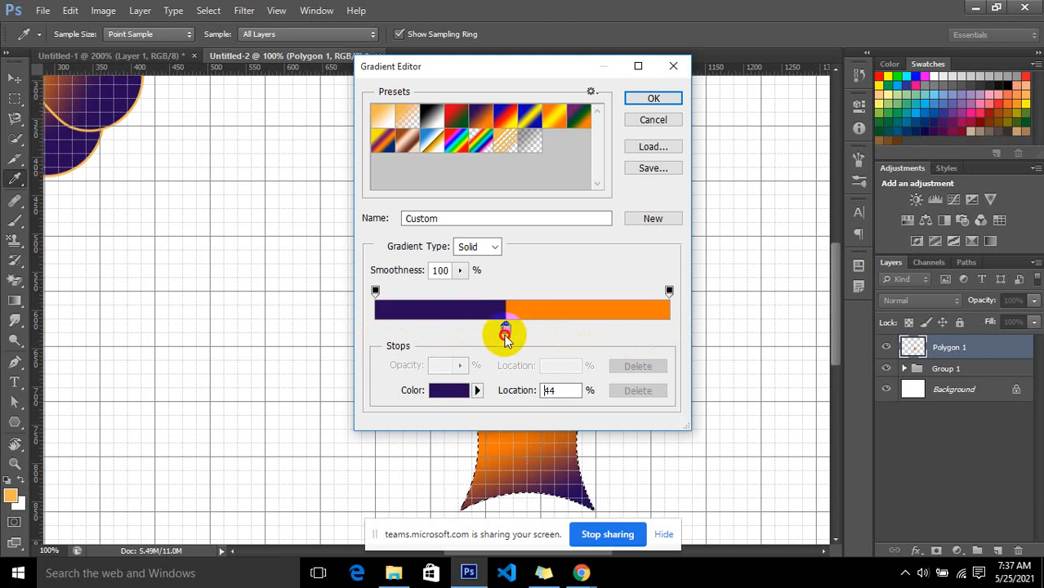
left_click(653, 98)
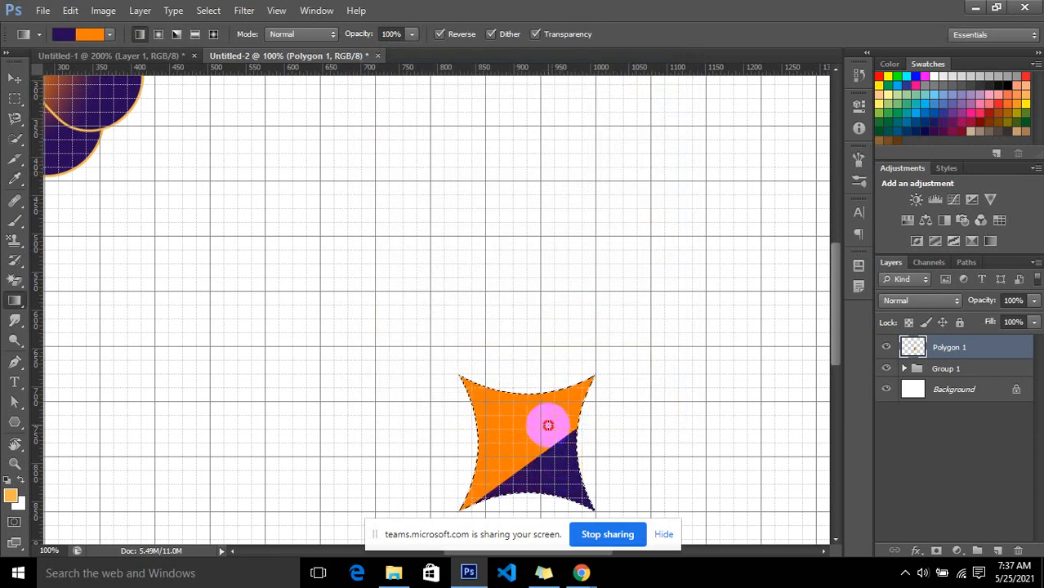
mouse_move(547, 424)
left_mouse_down()
mouse_move(520, 404)
mouse_move(524, 426)
mouse_move(545, 437)
left_mouse_up()
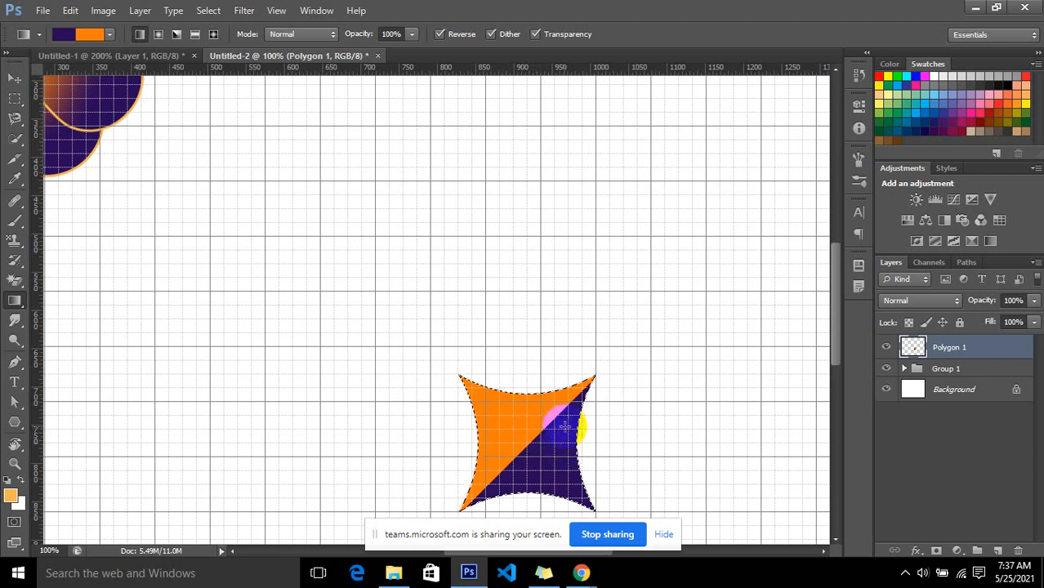
key("ctrl+d")
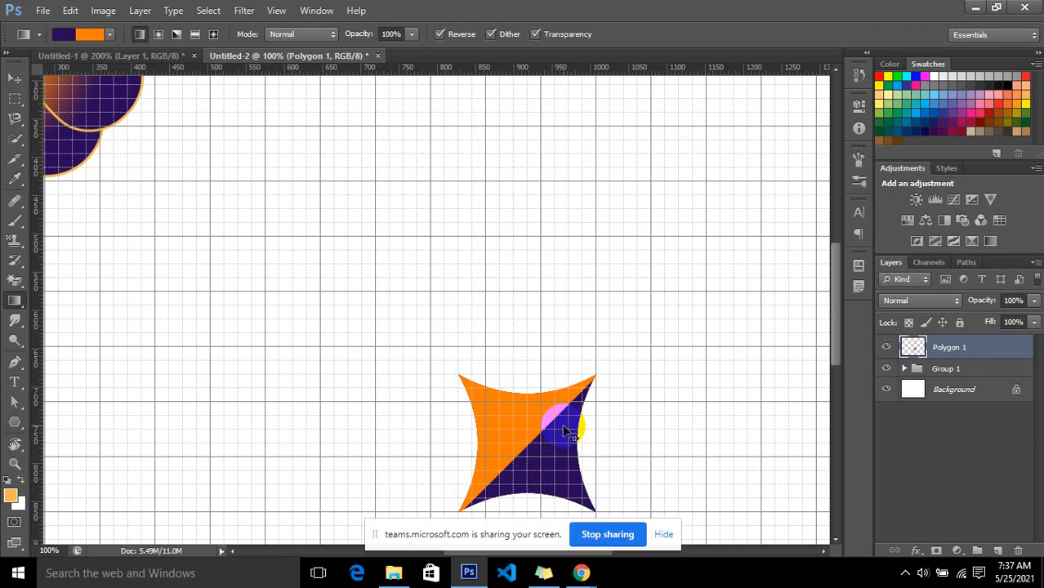
- Duplicate the two-colour star layer and start a free transform on the copy
key("ctrl+j")
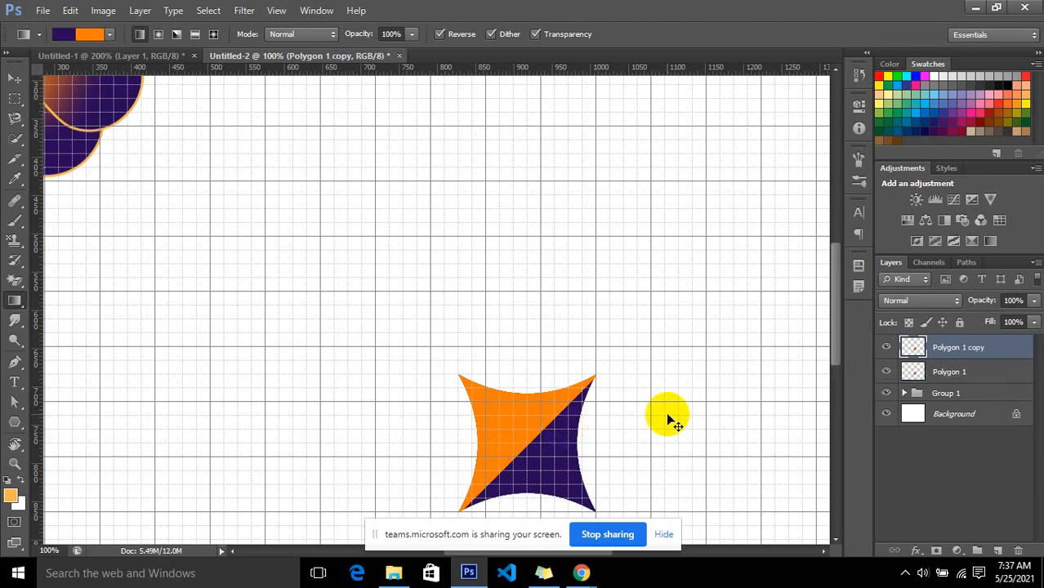
key("ctrl+t")
left_click(525, 443)
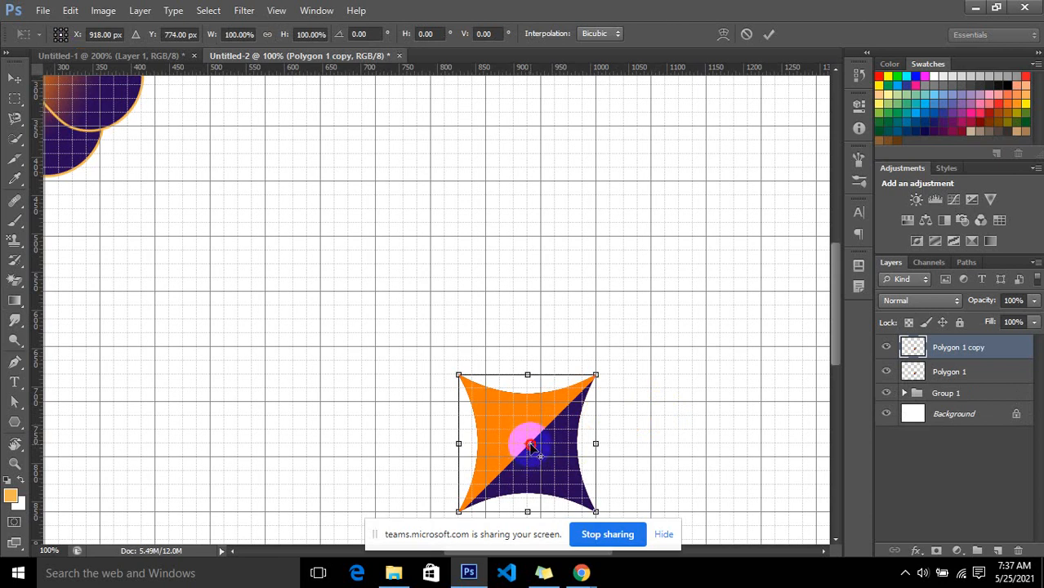
left_click_drag(529, 443, 459, 375)
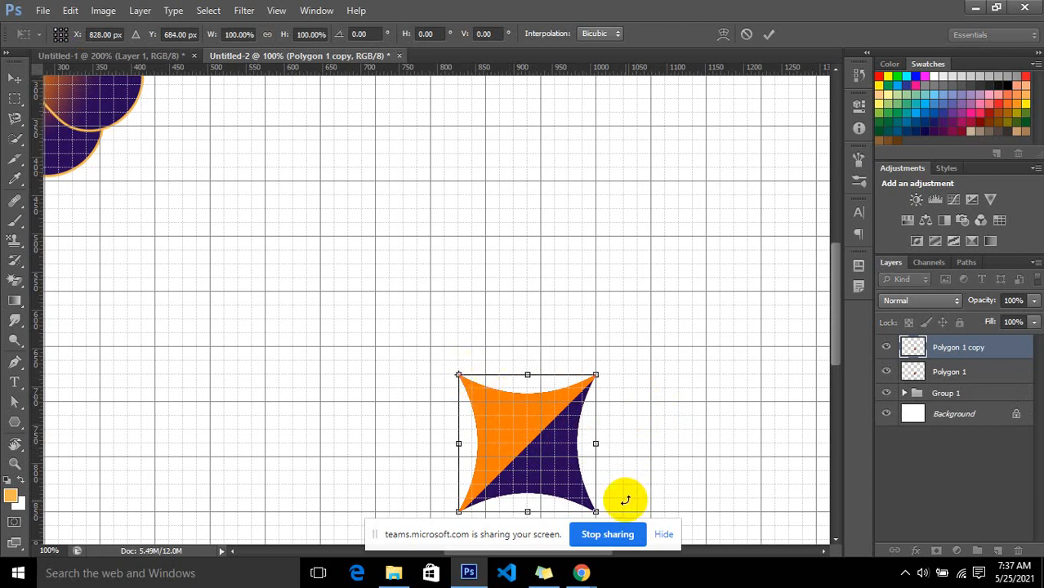
left_click_drag(625, 500, 701, 363)
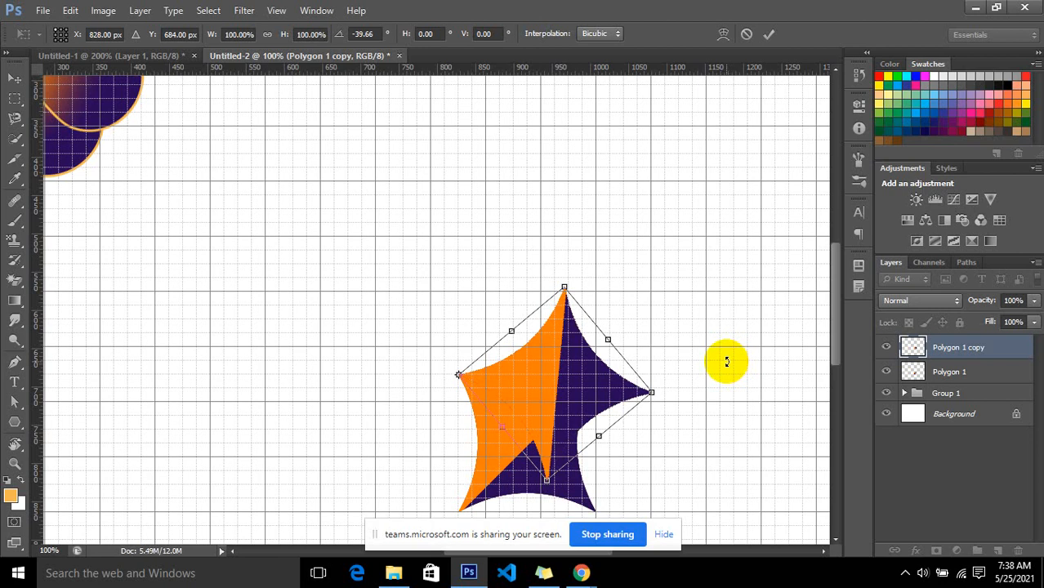
key("ctrl+z")
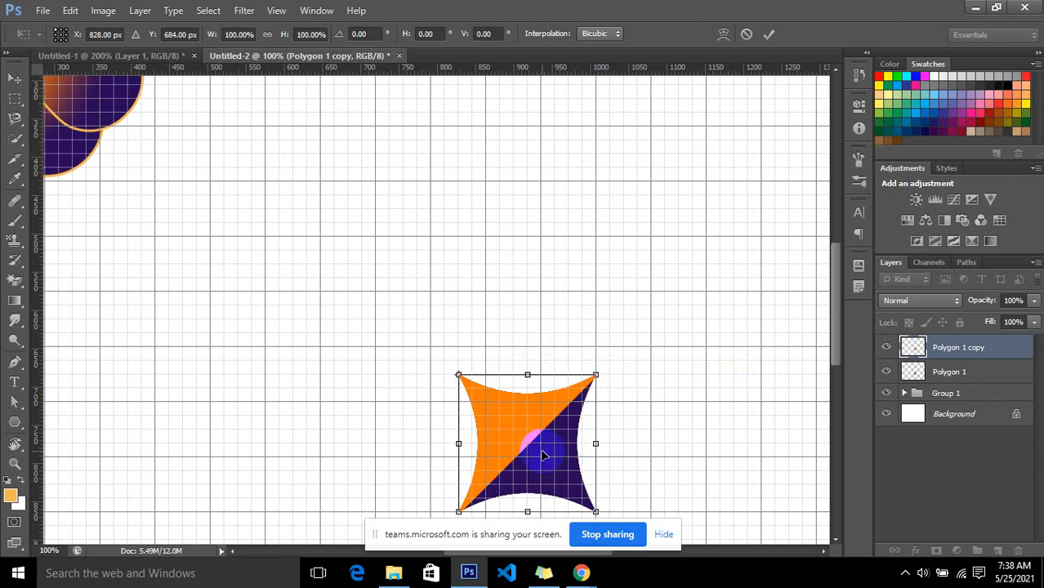
key("g")
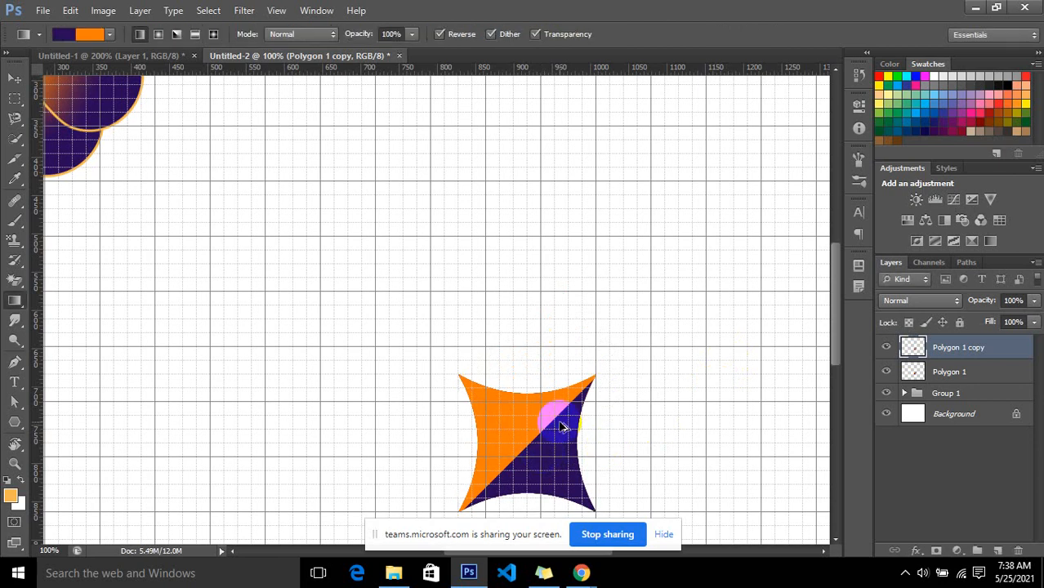
key("Delete")
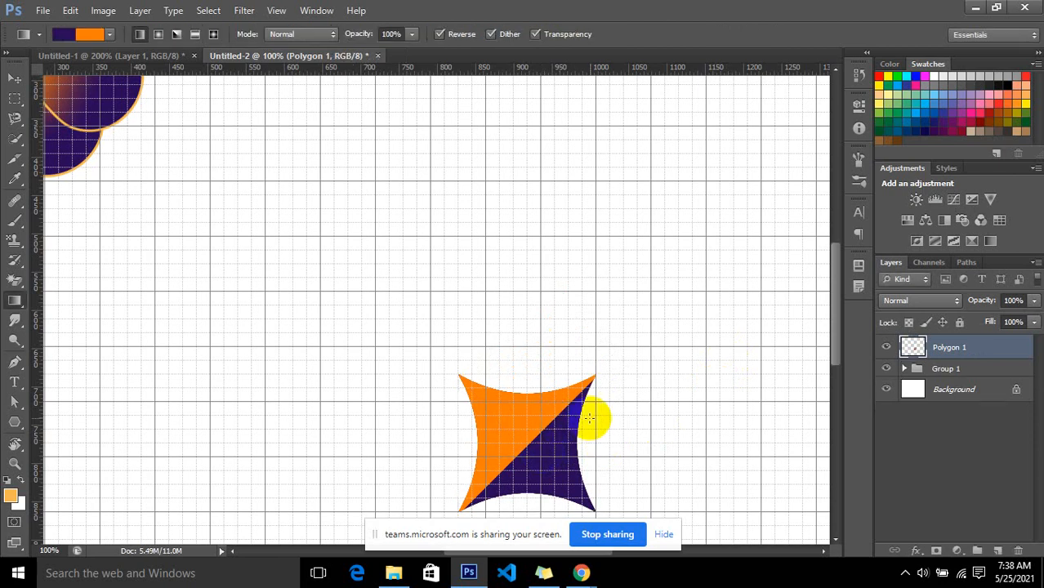
- Duplicate the Polygon 1 layer and rotate the copy about -30° around its upper-right corner point
key("ctrl+j")
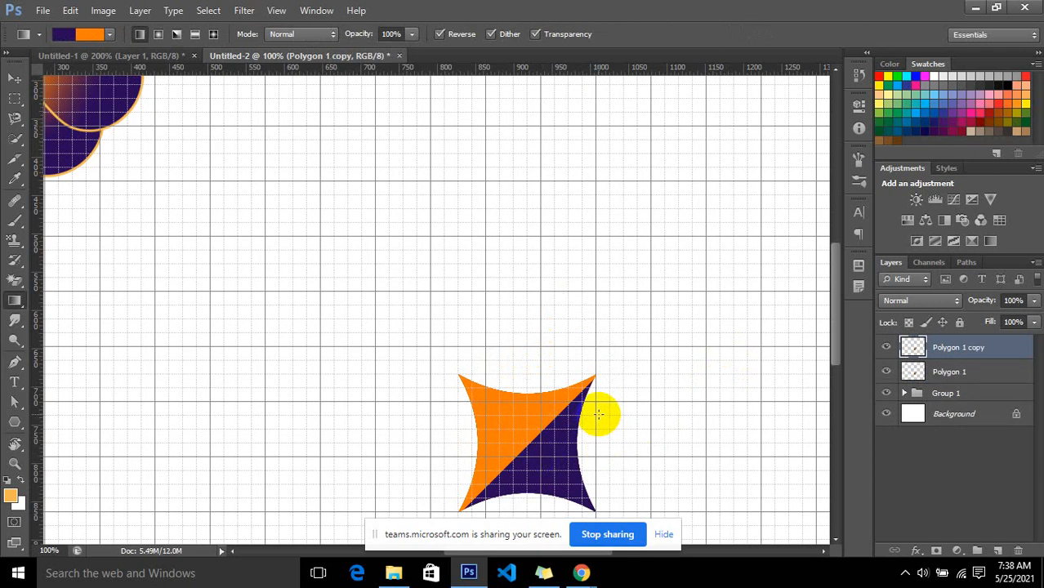
scroll(679, 396, "down", 3)
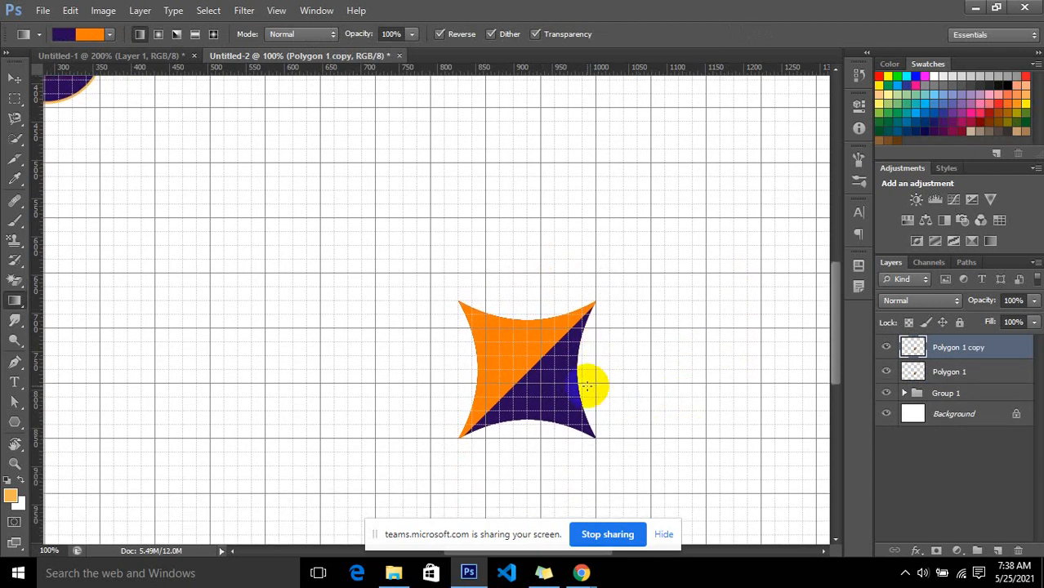
key("ctrl+t")
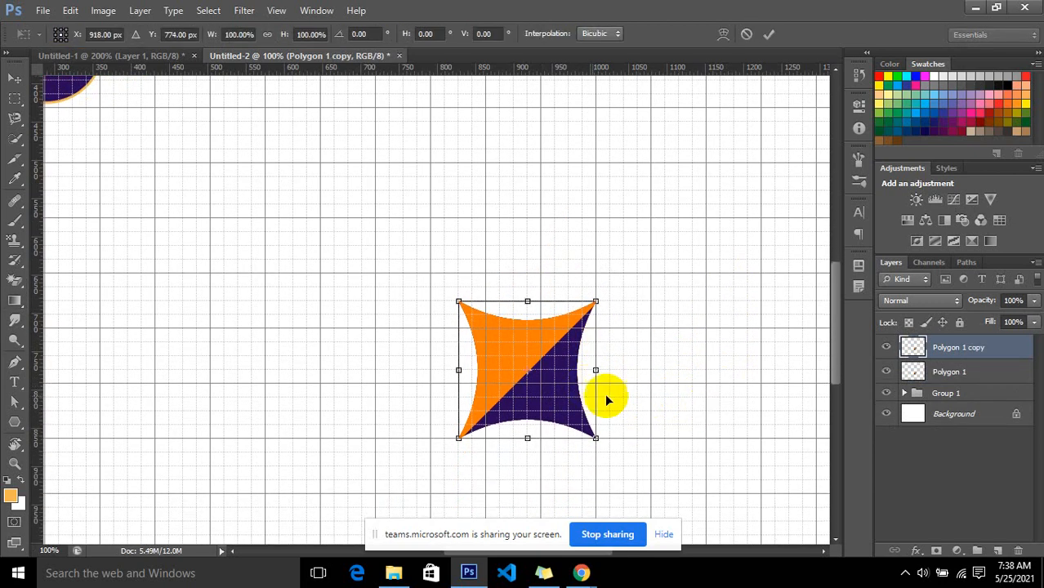
left_click_drag(527, 373, 596, 302)
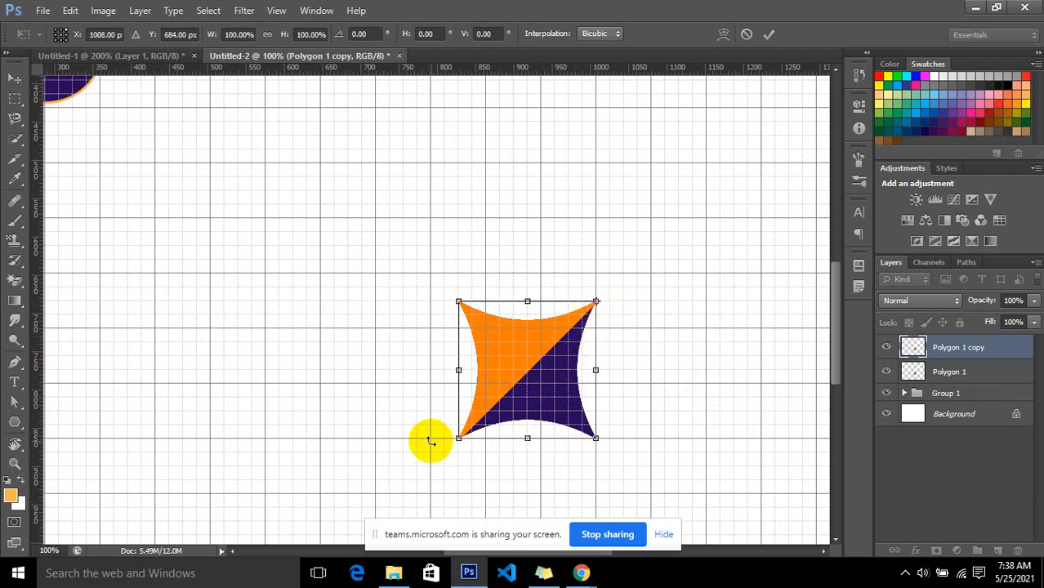
left_click_drag(432, 471, 540, 530)
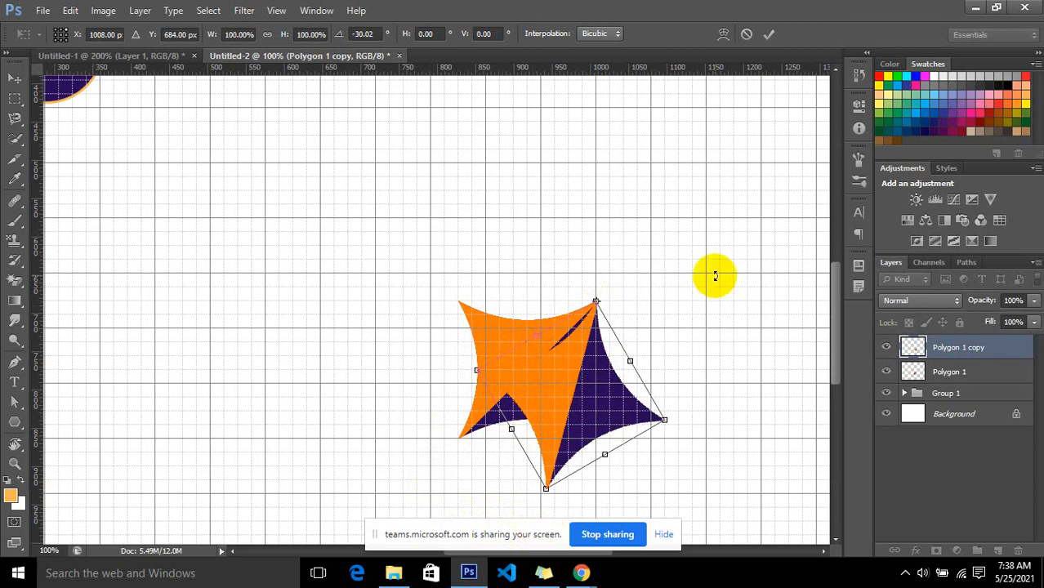
key("Return")
key("g")
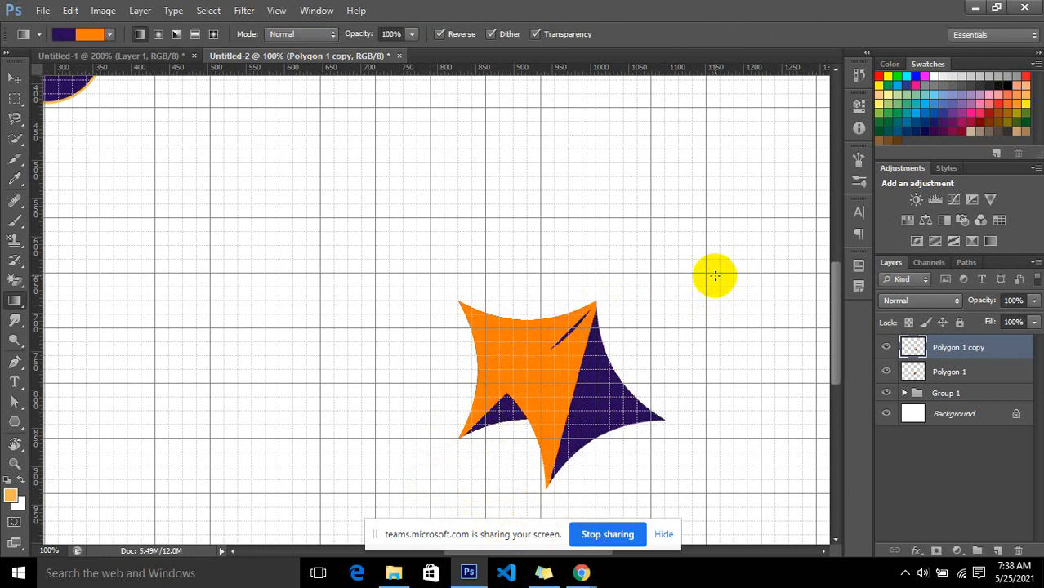
- Repeat the duplicate-and-rotate transform ten times to complete a full ring of twelve polygons around the shared corner
key("ctrl+alt+shift+t")
key("ctrl+alt+shift+t")
key("ctrl+alt+shift+t")
key("ctrl+alt+shift+t")
key("ctrl+alt+shift+t")
key("ctrl+alt+shift+t")
key("ctrl+alt+shift+t")
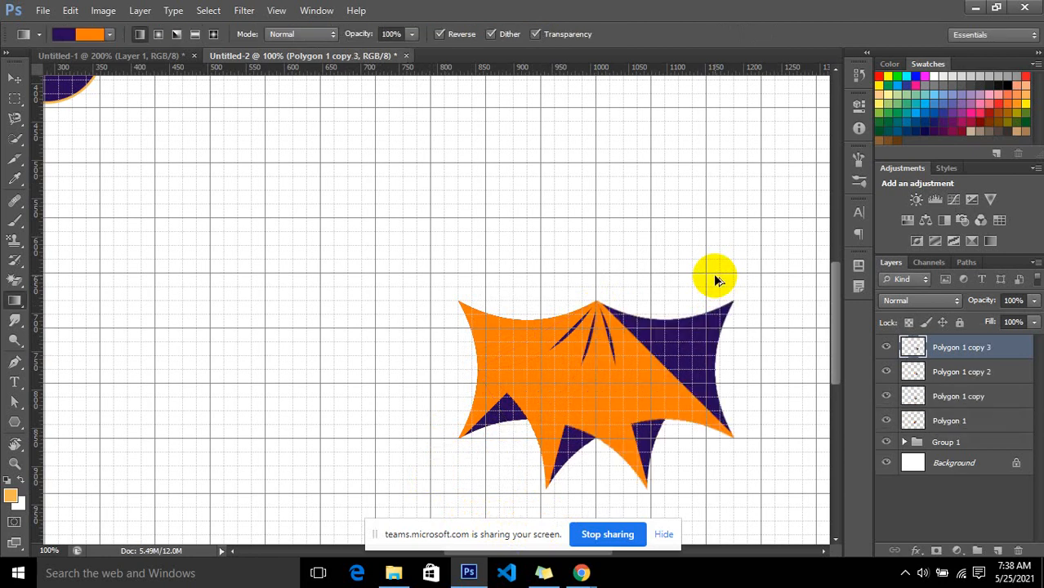
key("ctrl+alt+shift+t")
key("ctrl+alt+shift+t")
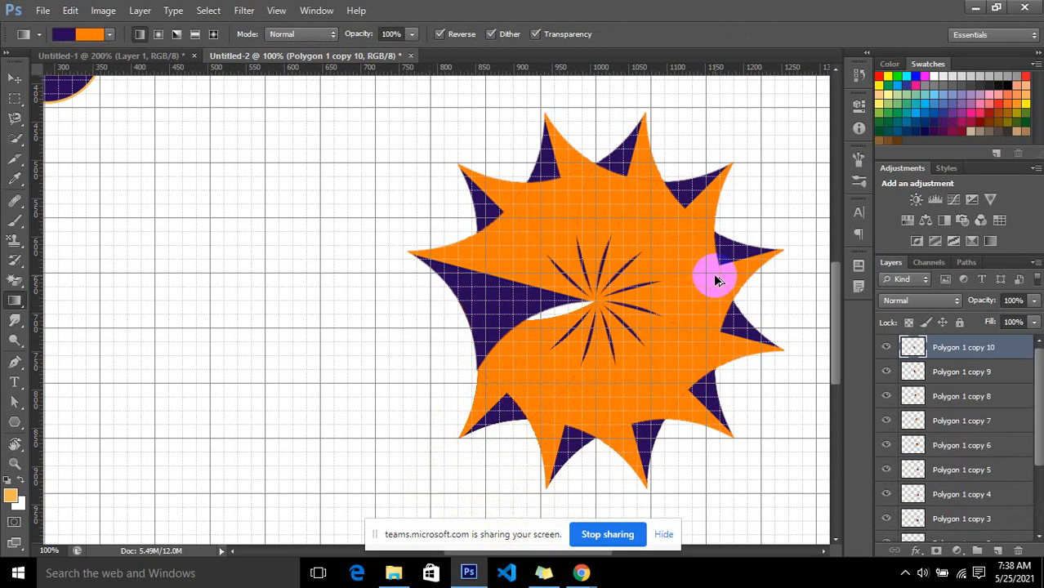
key("ctrl+alt+shift+t")
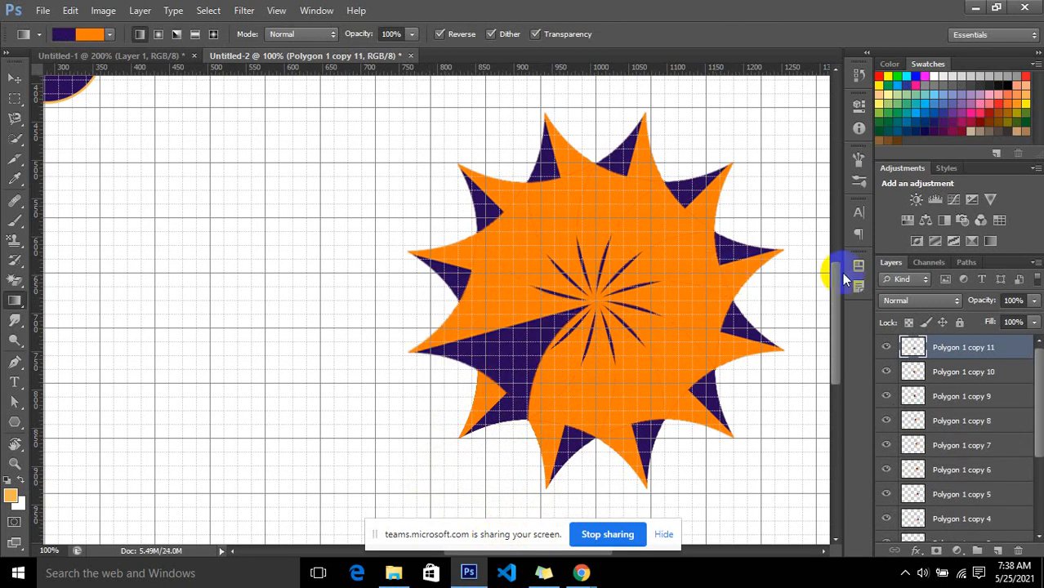
- Load the outline of Polygon 1 copy 11 as a selection and change the gradient's orange stop to blue
left_click(914, 351, "ctrl")
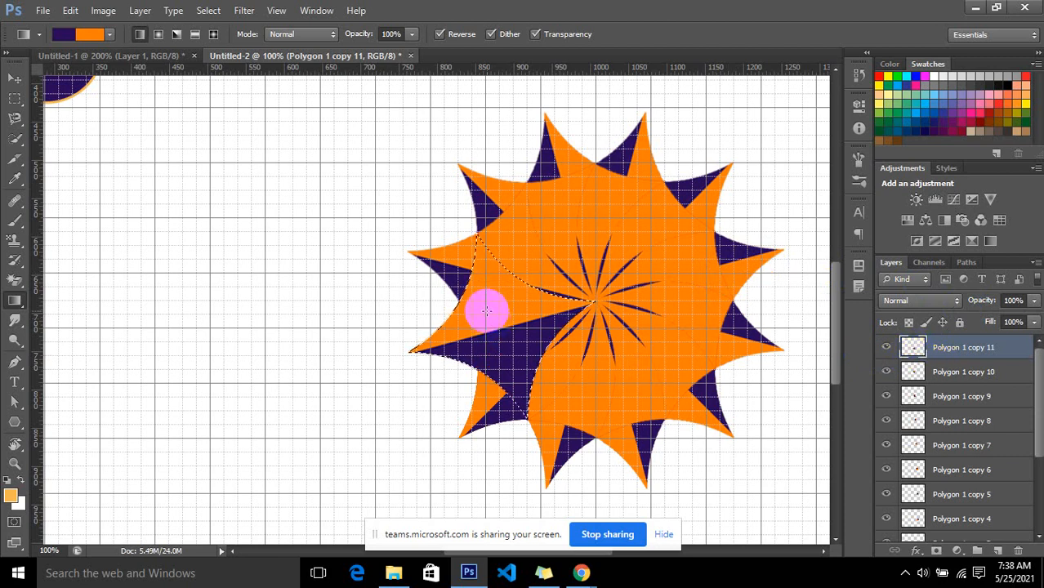
left_click(80, 34)
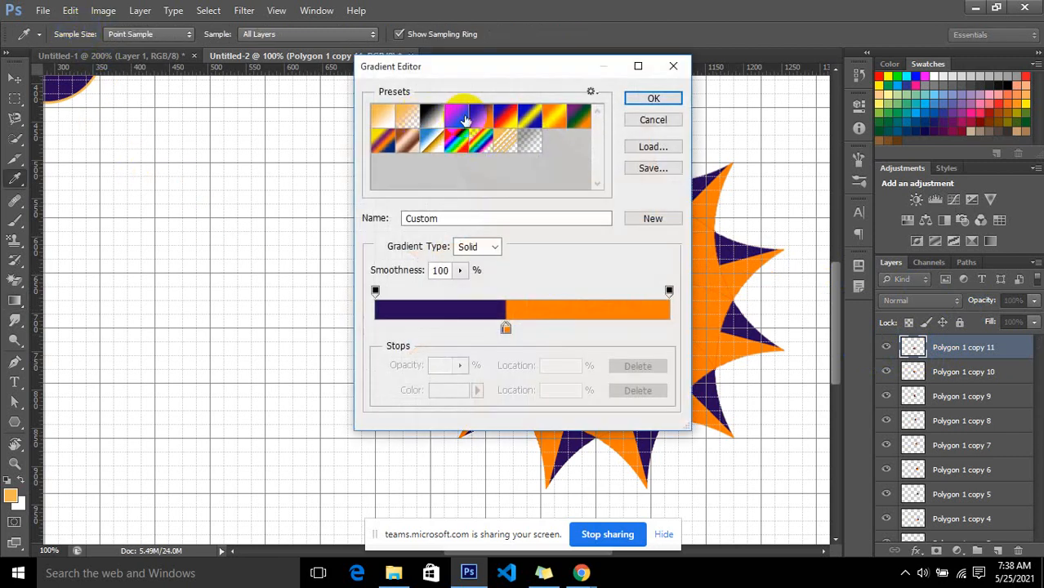
double_click(508, 330)
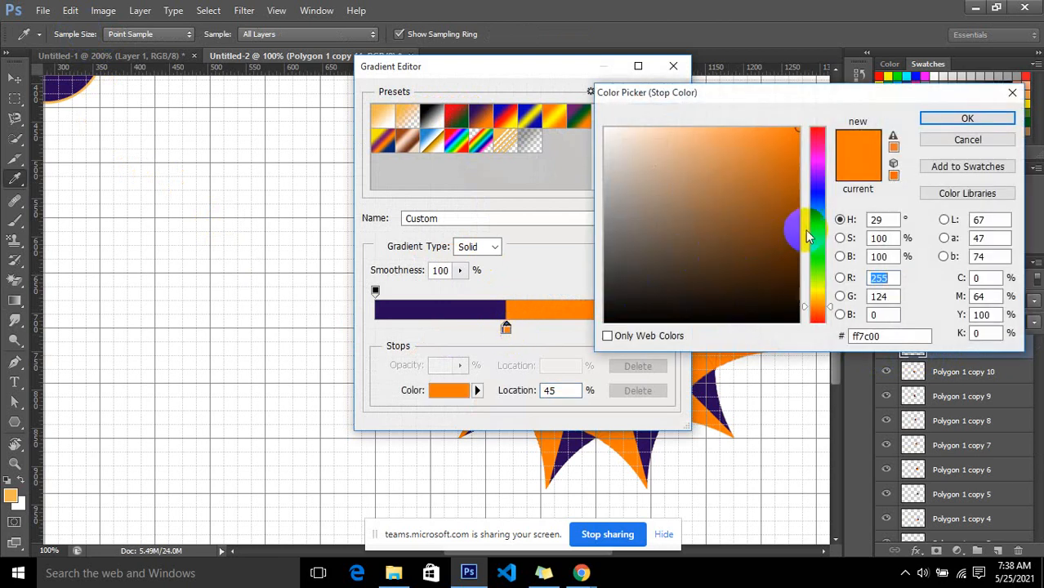
left_click(821, 199)
left_click(786, 178)
left_click(939, 119)
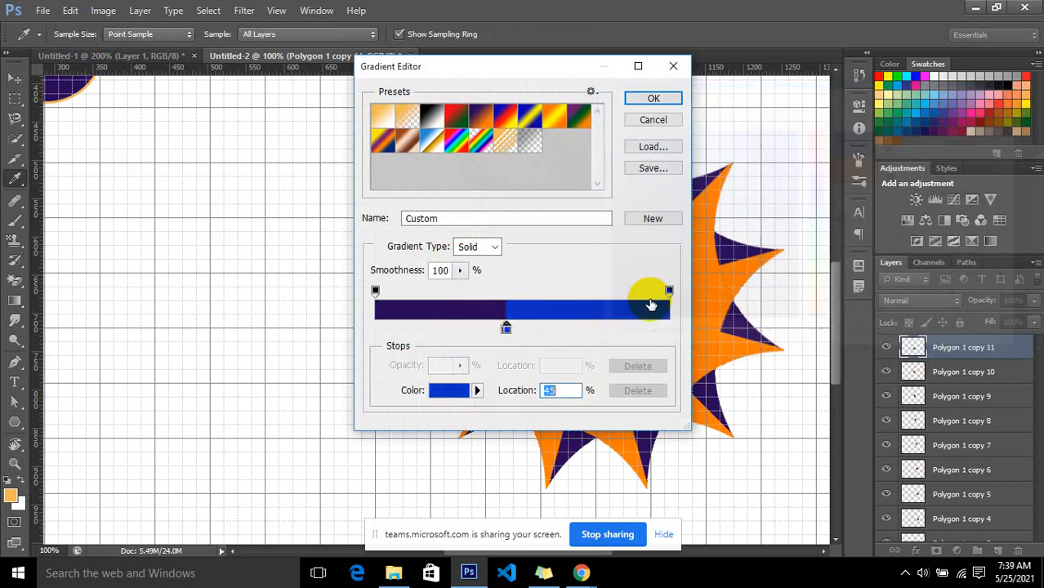
- Set the gradient's violet stop to green (19d819) and fill the selected polygon with the green-blue gradient
left_click(506, 331)
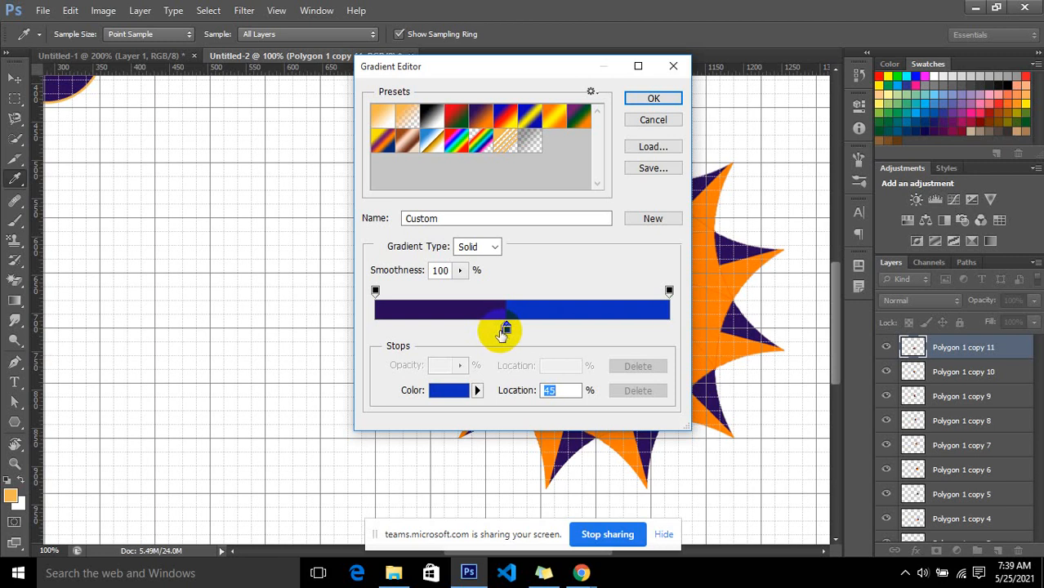
double_click(506, 331)
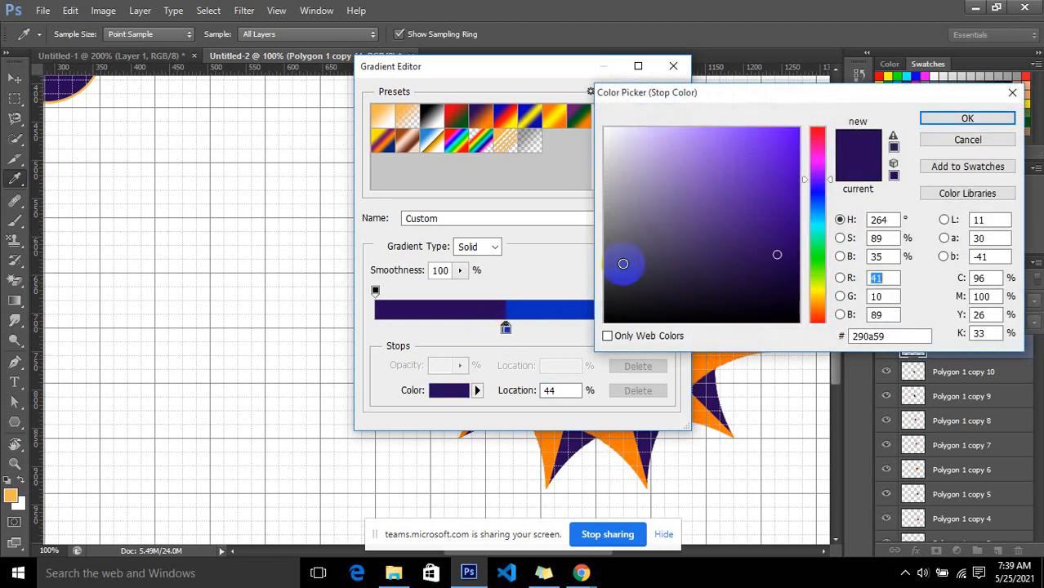
left_click(815, 198)
left_click(776, 157)
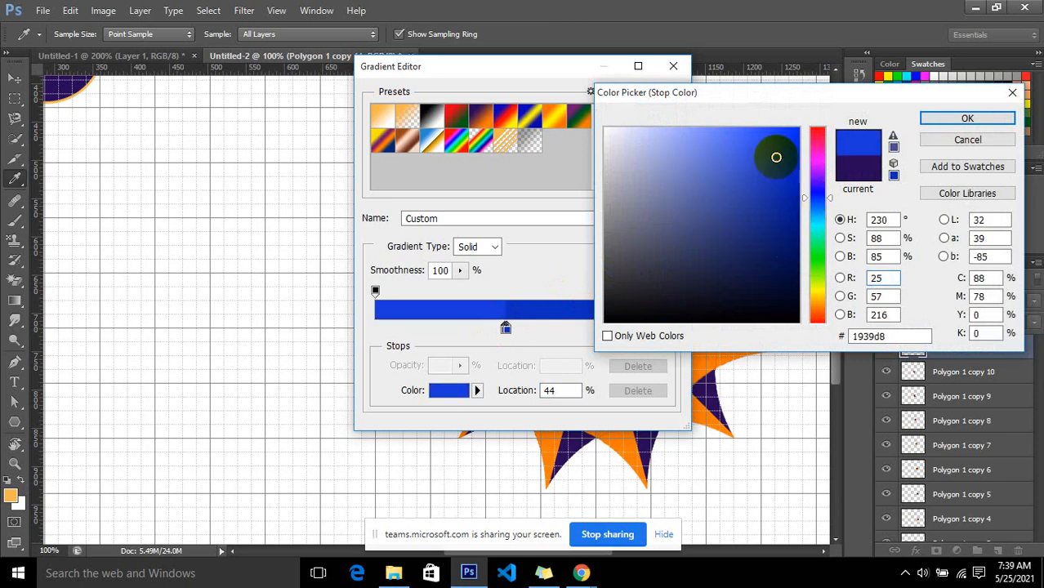
left_click(817, 257)
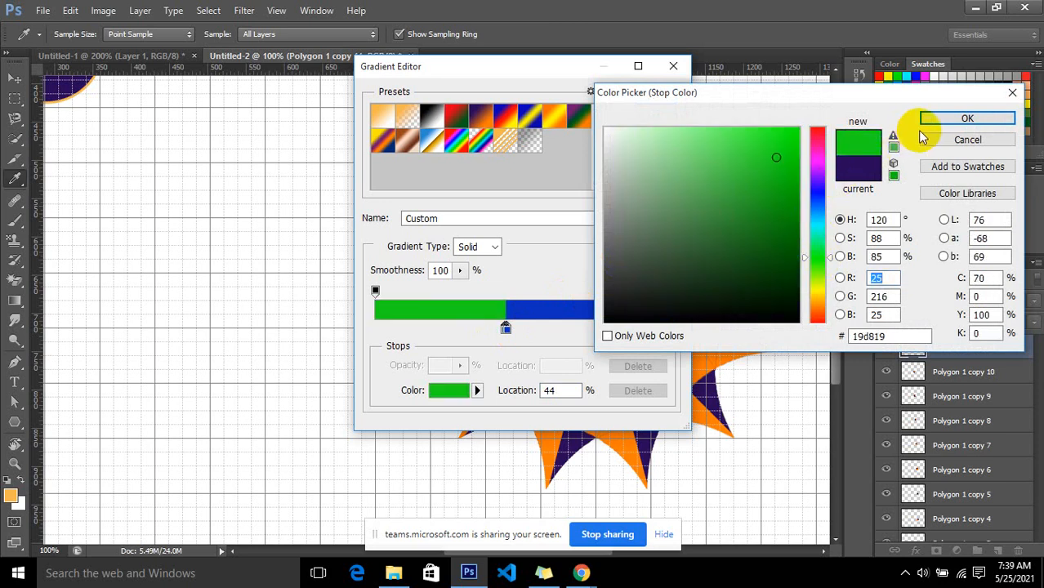
left_click(946, 117)
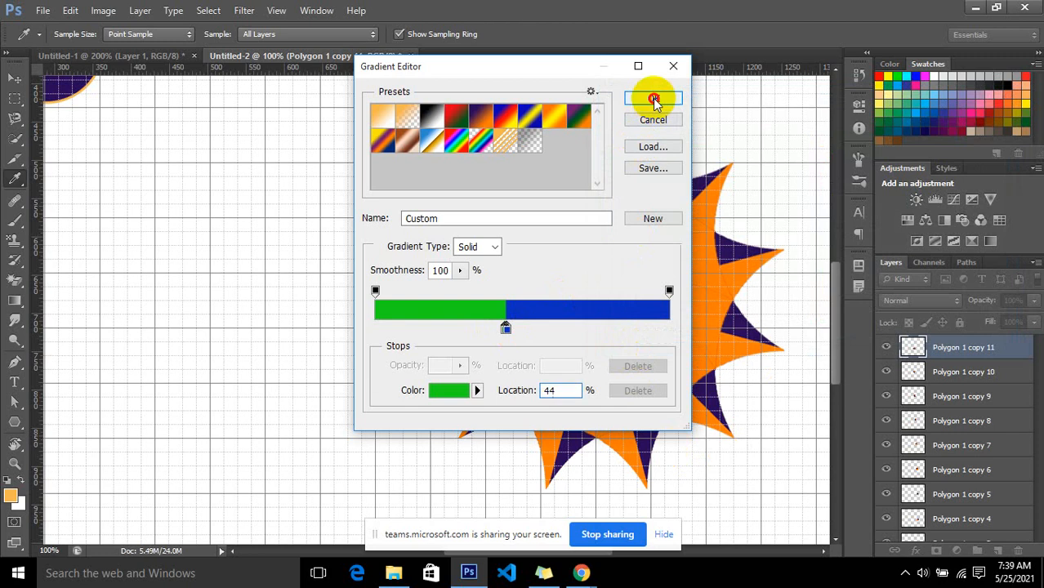
left_click(656, 98)
mouse_move(522, 308)
left_mouse_down()
mouse_move(484, 308)
mouse_move(501, 350)
mouse_move(517, 306)
left_mouse_up()
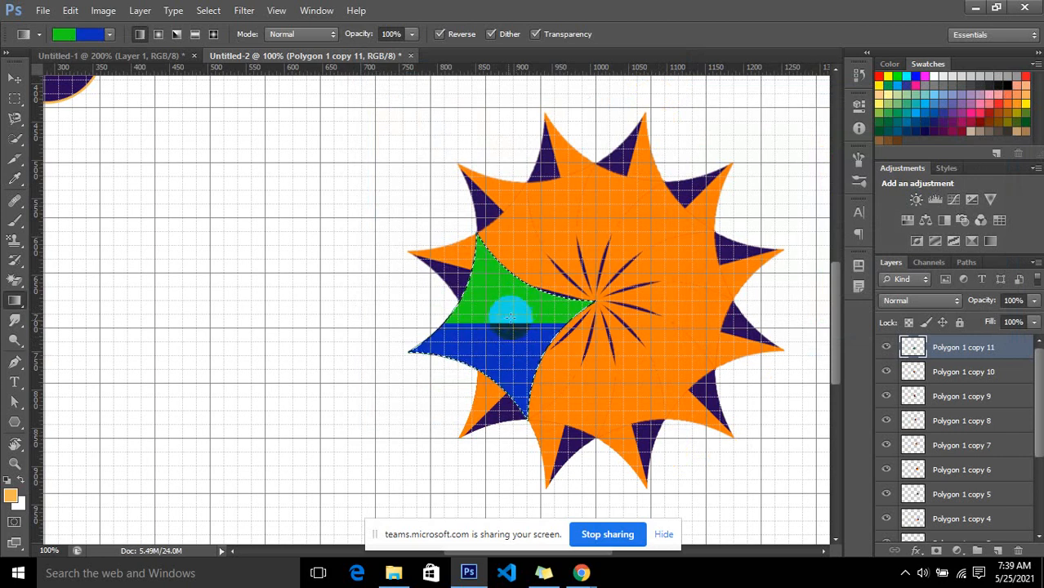
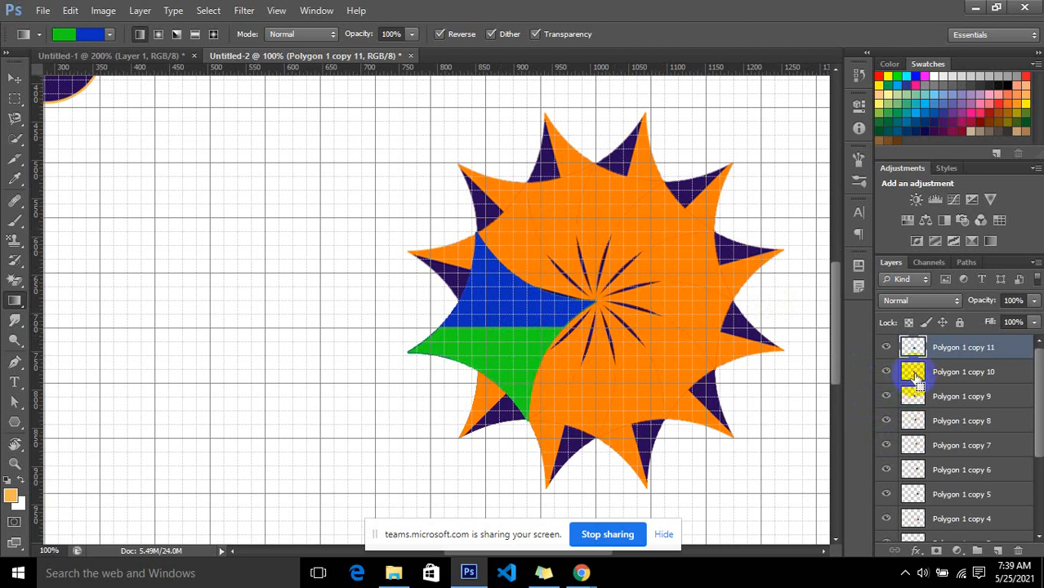
- Load the outline of Polygon 1 copy 10 as a selection and fill it with the Blue, Red, Yellow preset gradient
left_click(913, 379, "ctrl")
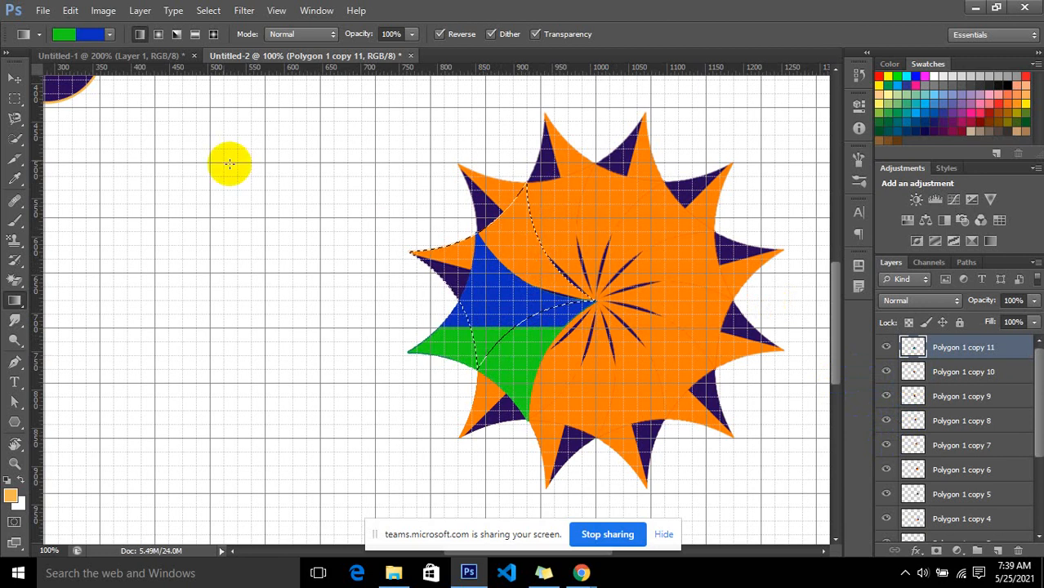
left_click(82, 33)
left_click(504, 116)
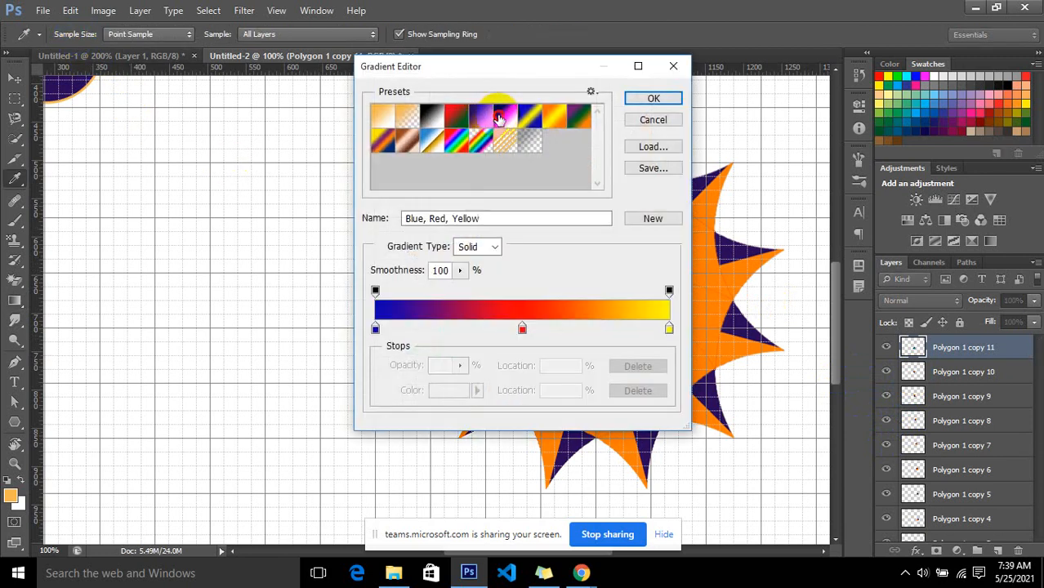
left_click(641, 99)
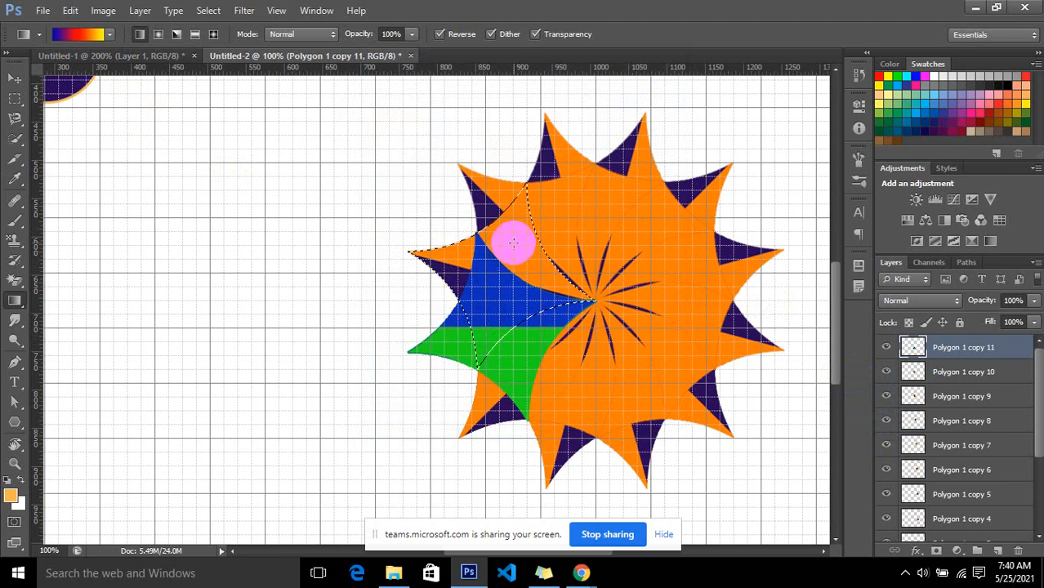
left_click_drag(513, 242, 504, 303)
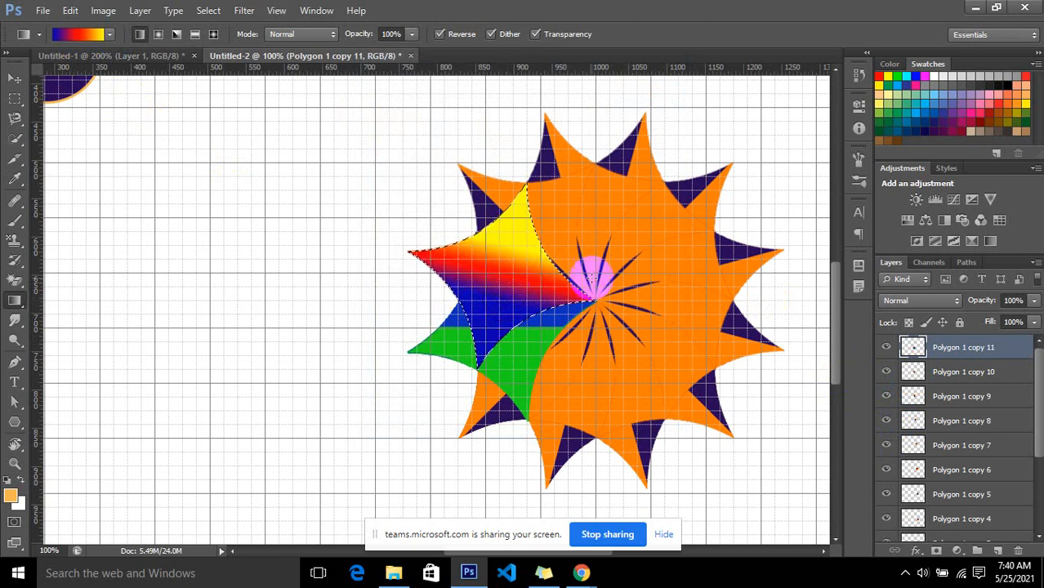
- On the Polygon 1 copy 10 layer, fill the outline of Polygon 1 copy 9 with the Chrome preset gradient
left_click(914, 376)
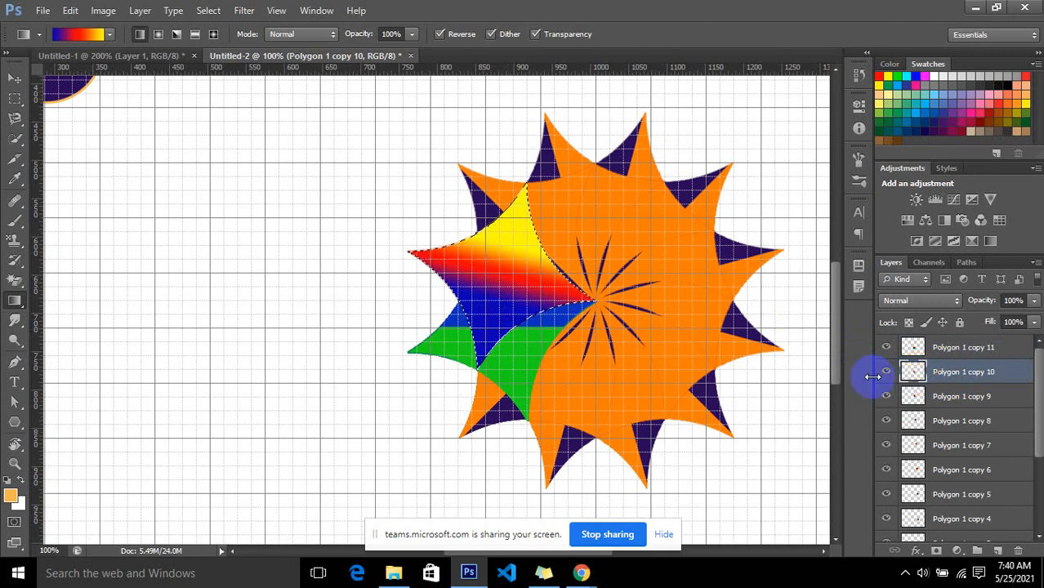
key("ctrl+d")
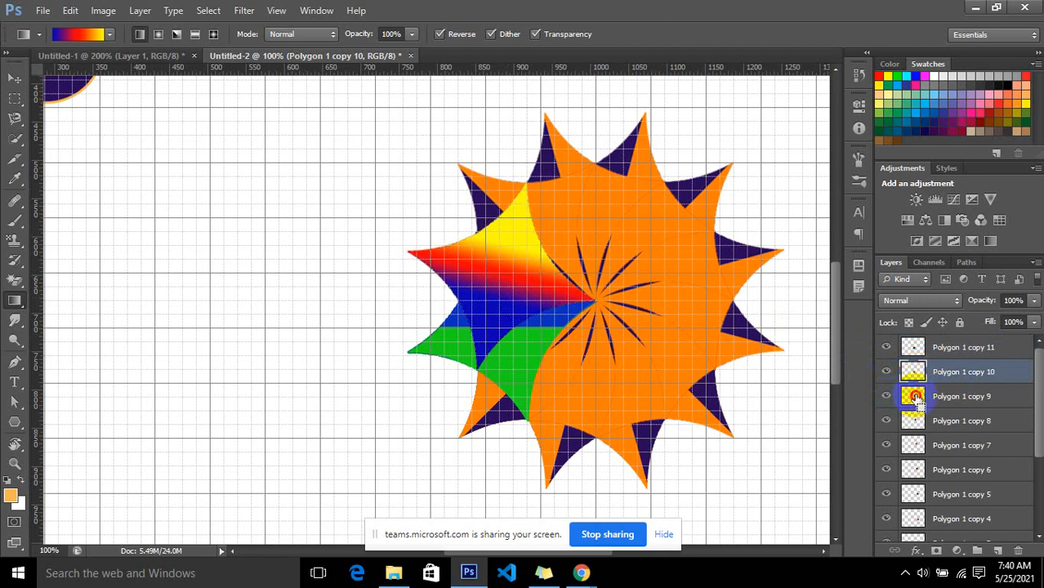
left_click(915, 396, "ctrl")
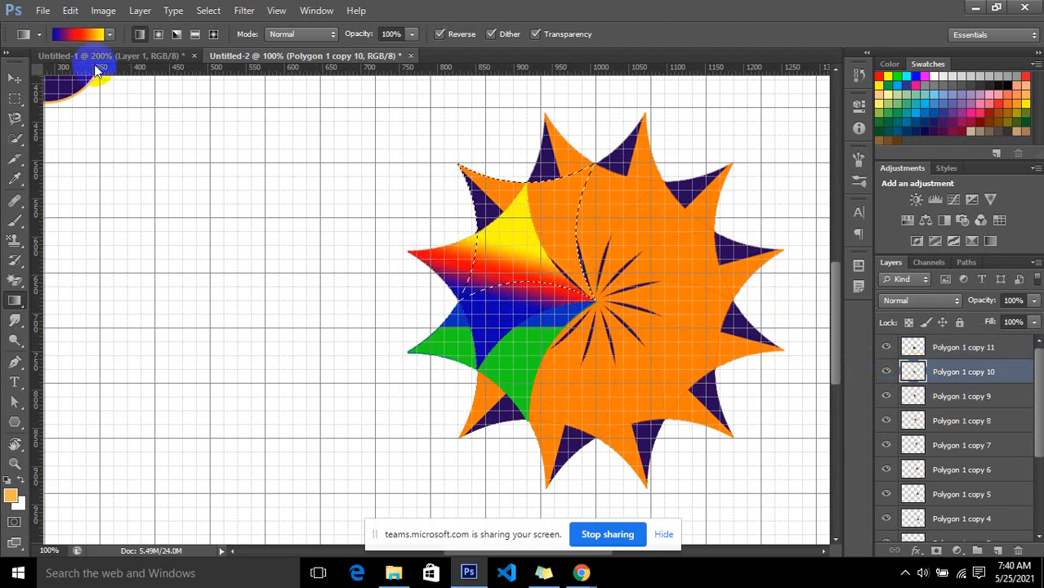
left_click(81, 34)
left_click(479, 120)
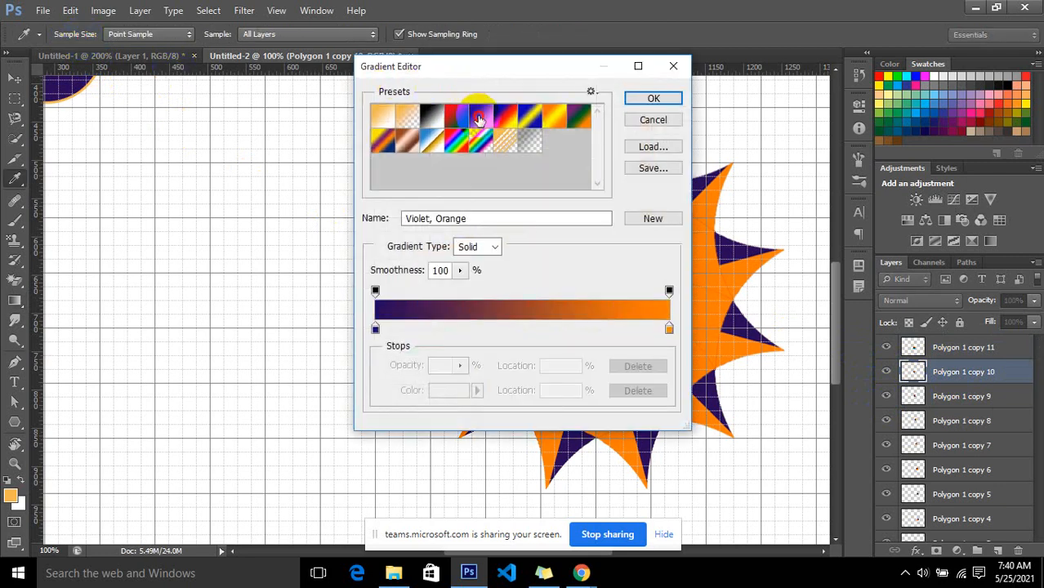
left_click(431, 140)
left_click(651, 98)
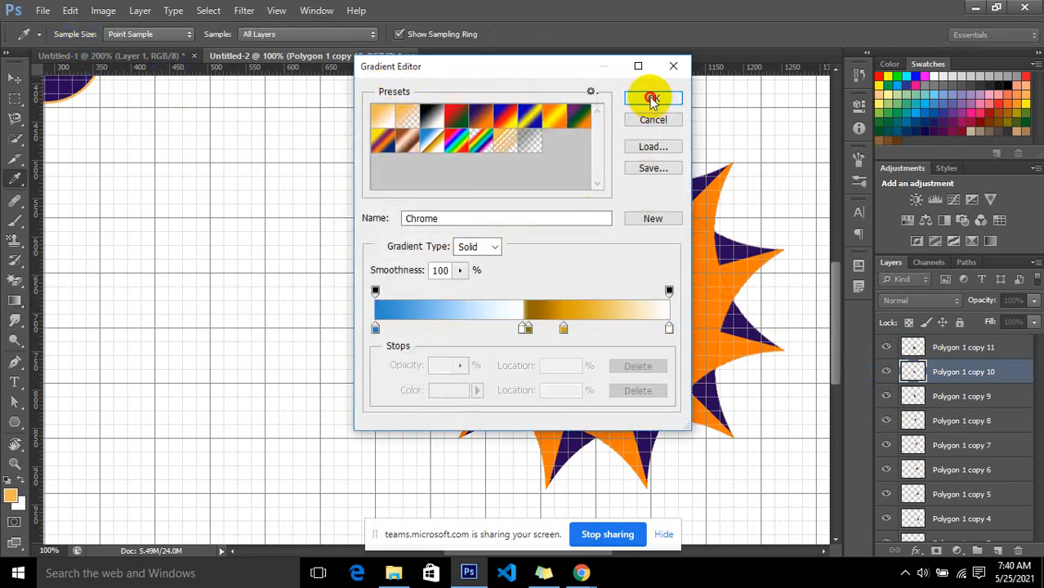
mouse_move(556, 231)
left_mouse_down()
mouse_move(542, 262)
mouse_move(540, 245)
mouse_move(524, 263)
left_mouse_up()
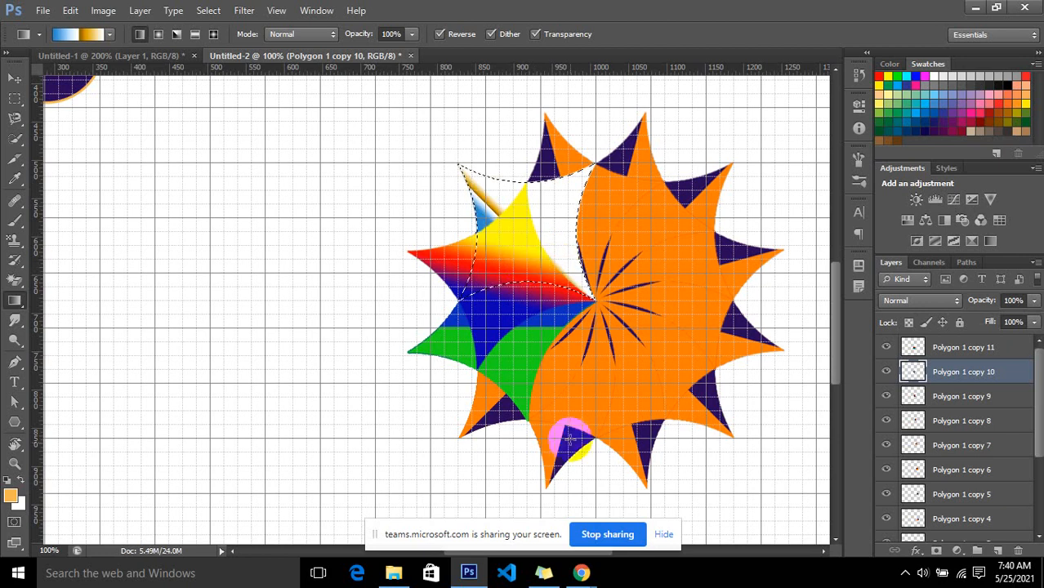
- Clear the selection and hide the canvas grid
key("ctrl+d")
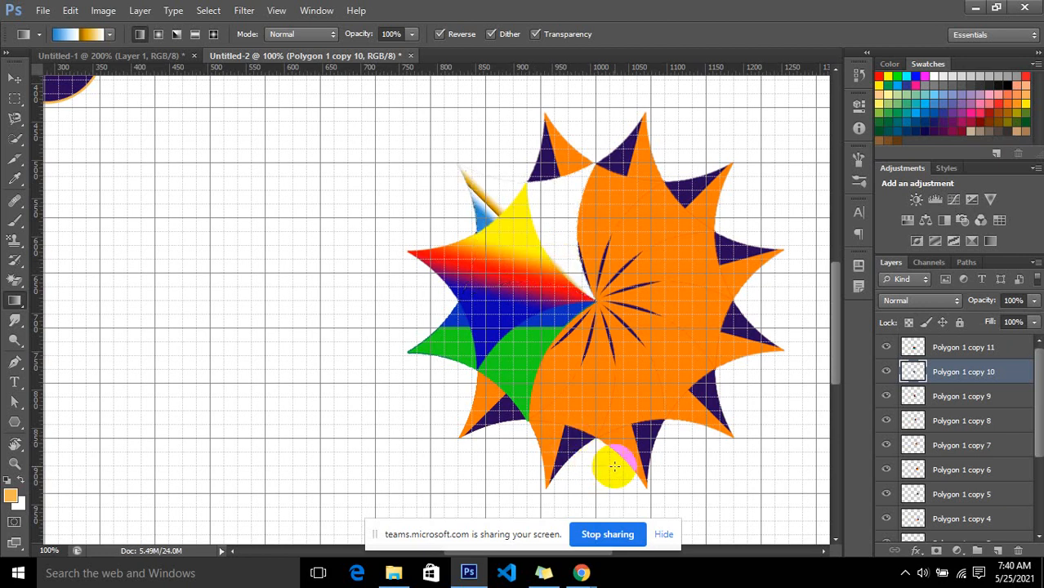
key("ctrl+apostrophe")
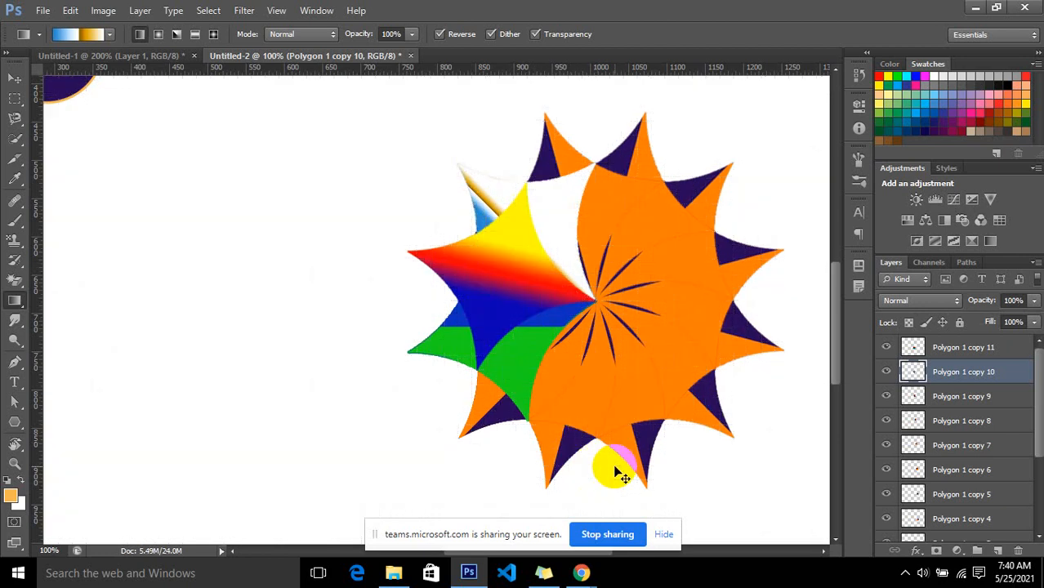
key("ctrl+minus")
key("ctrl+minus")
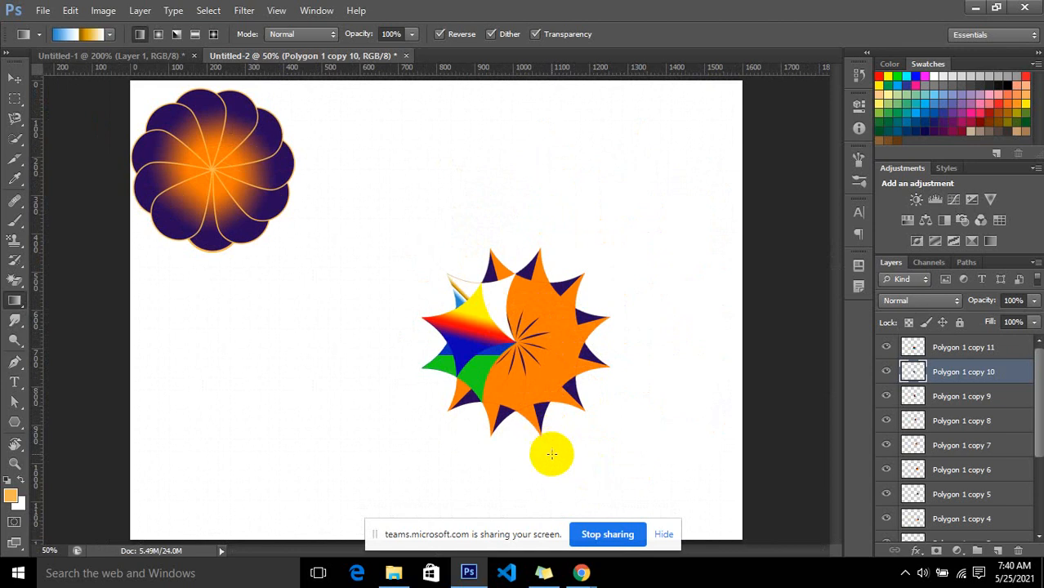
- Undo the recent gradient fills until only the blue and green fill on the Polygon 1 copy 11 petal remains
left_click(11, 77)
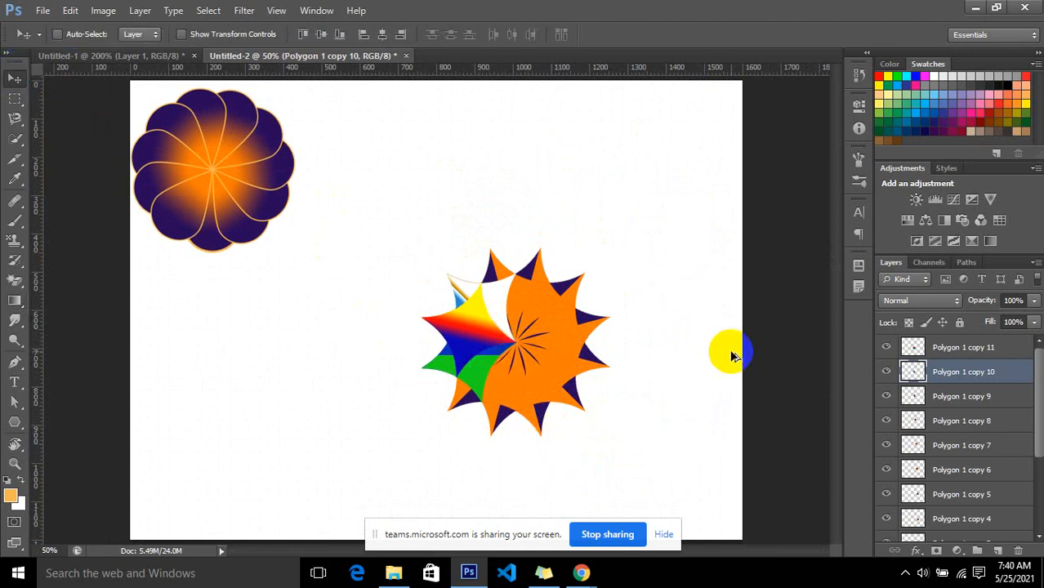
left_click_drag(593, 327, 595, 333)
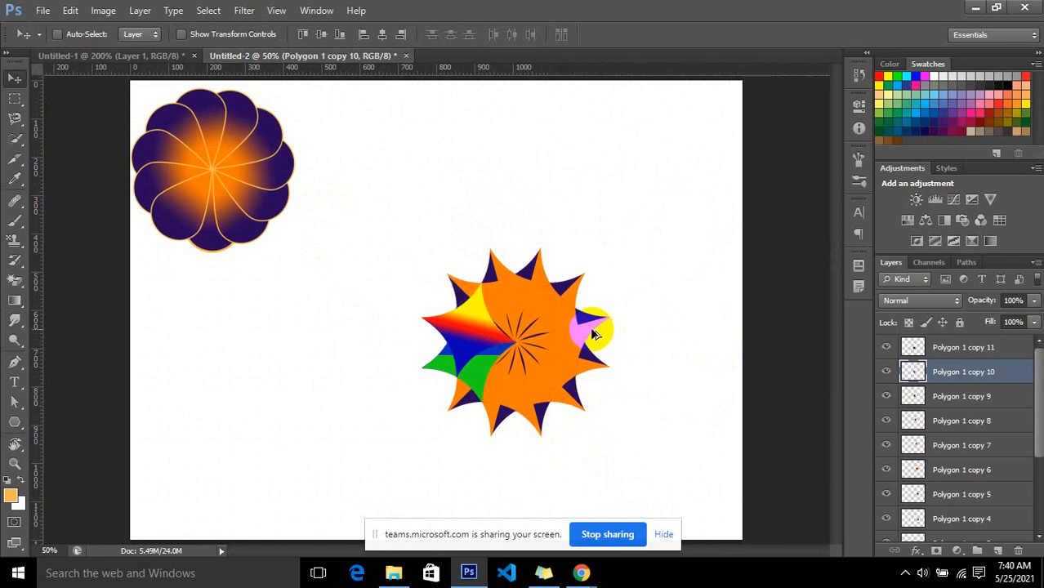
key("alt+]")
key("ctrl+alt+z")
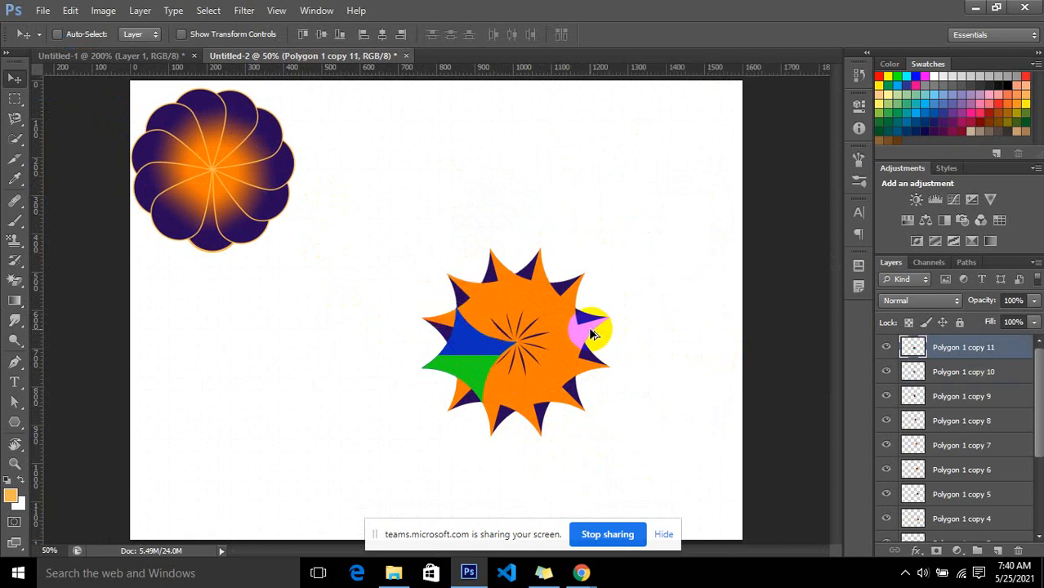
key("ctrl+alt+z")
key("ctrl+alt+z")
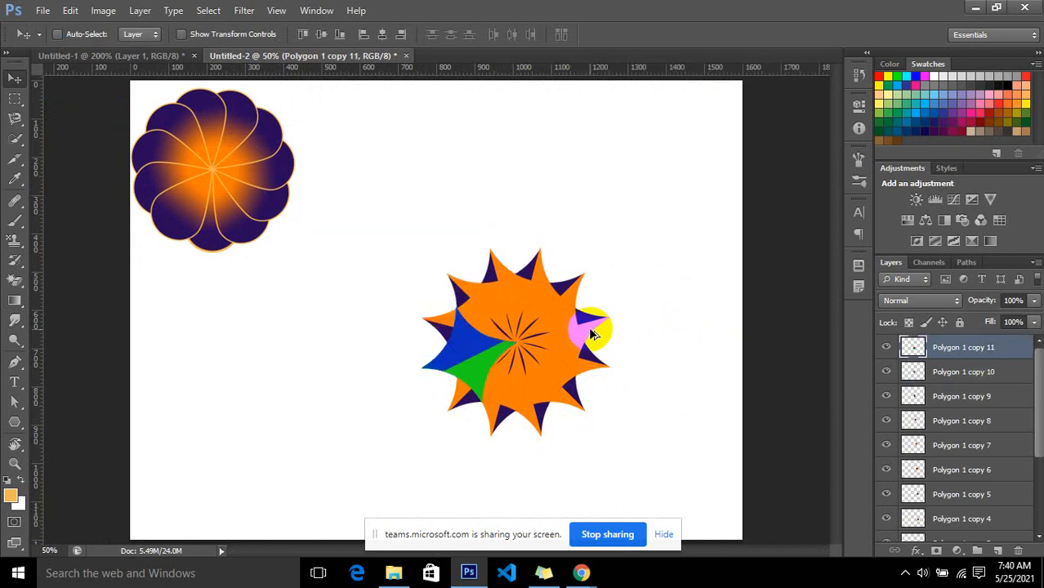
key("ctrl+alt+z")
key("ctrl+alt+z")
key("ctrl+alt+z")
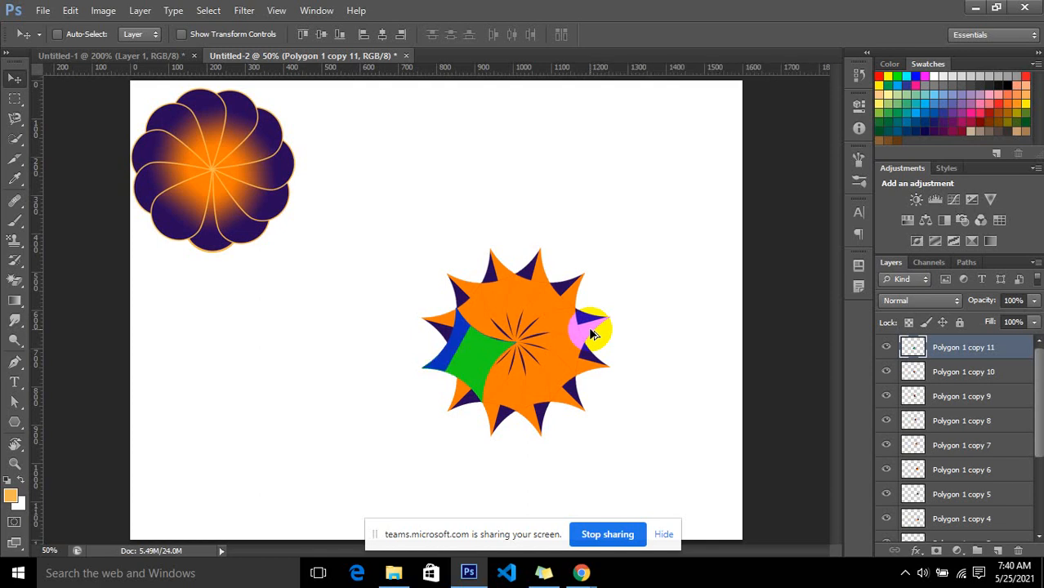
key("ctrl+alt+z")
key("ctrl+alt+z")
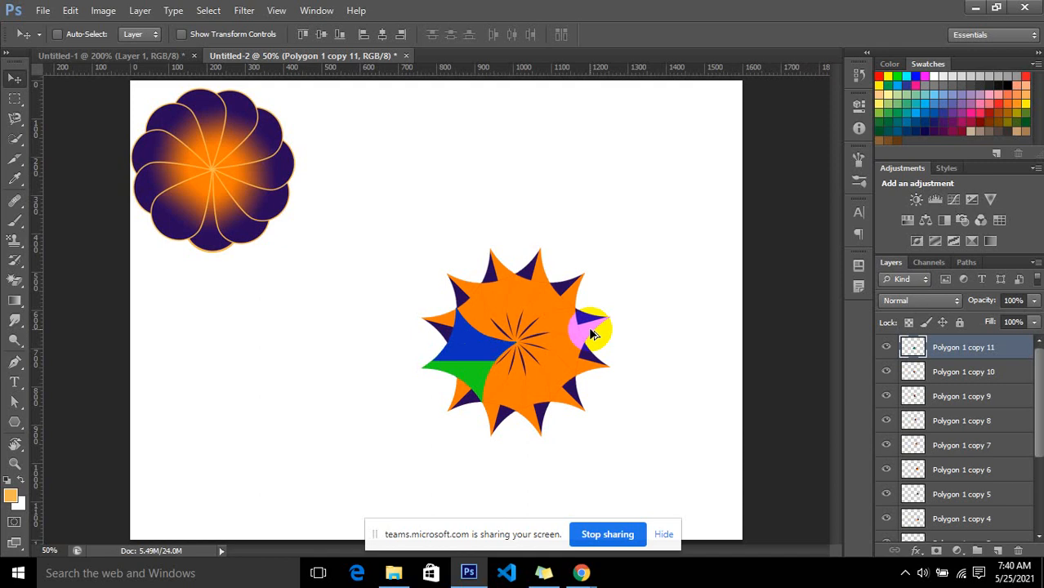
left_click_drag(593, 333, 570, 314)
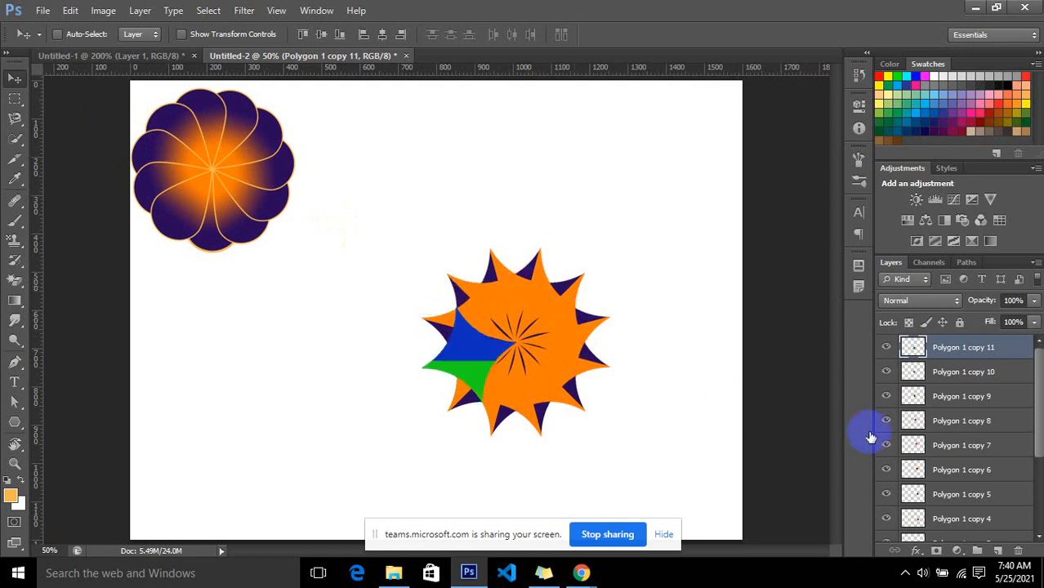
- Create a new layer group and move all layers from Polygon 1 through Polygon 1 copy 11 into it
left_click(977, 550)
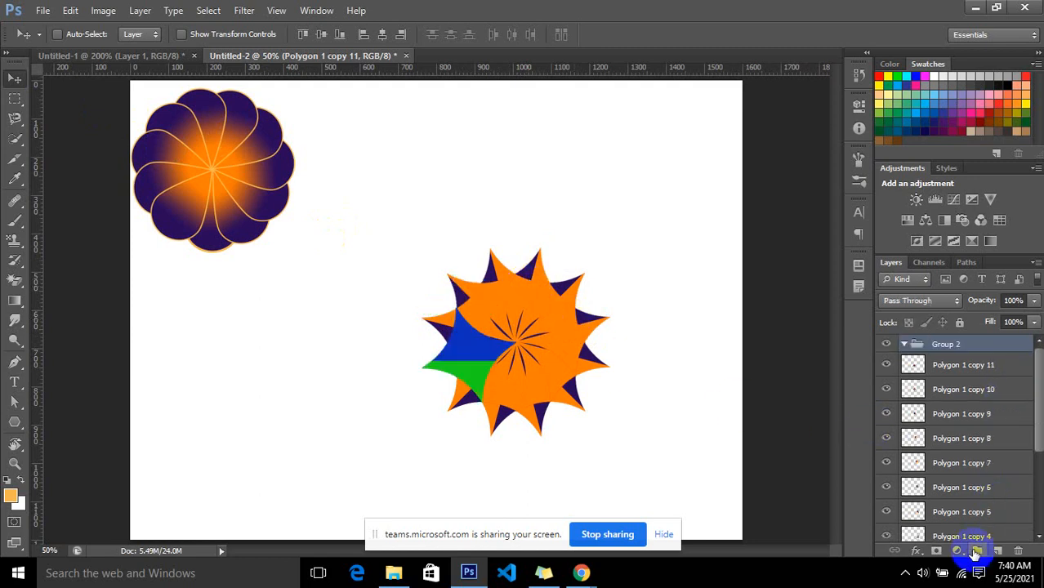
left_click(972, 364)
scroll(968, 424, "down", 5)
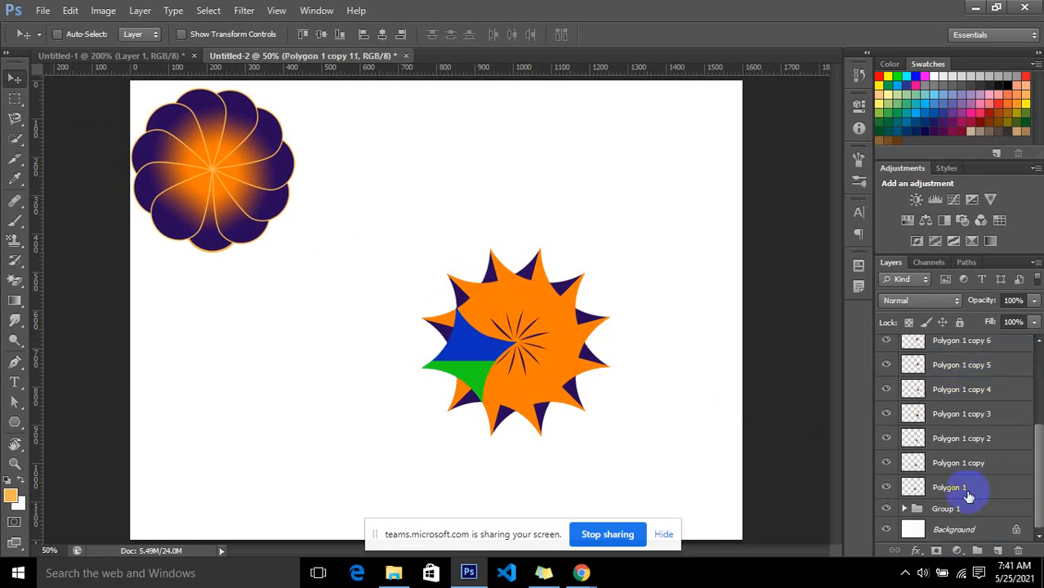
left_click(968, 496, "shift")
left_click_drag(968, 496, 956, 347)
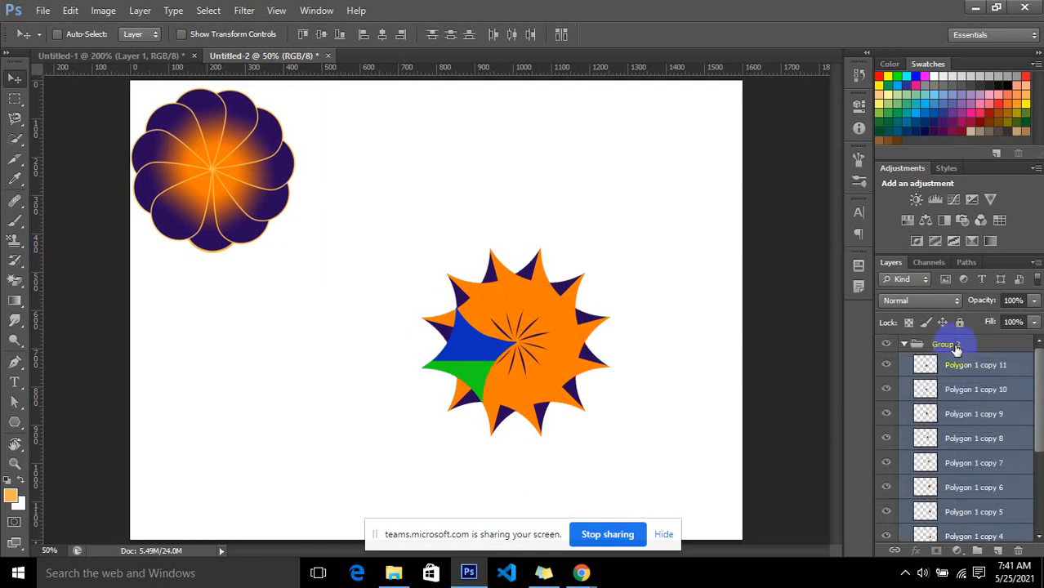
left_click(902, 345)
- Check the contents of Group 2 and Group 1 by switching each group's visibility off and on
left_click(889, 345)
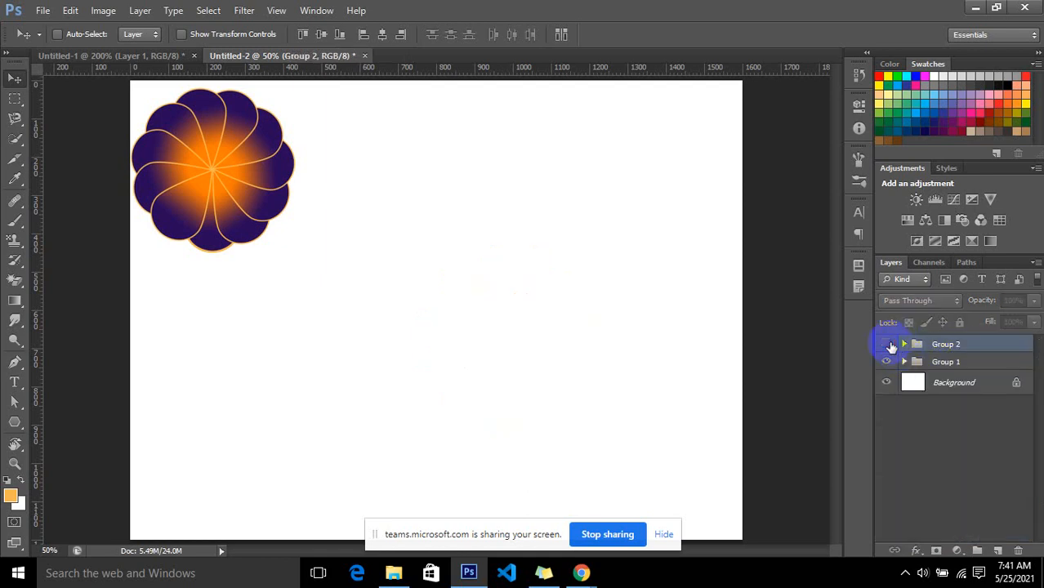
left_click(888, 345)
left_click(887, 362)
left_click(887, 362)
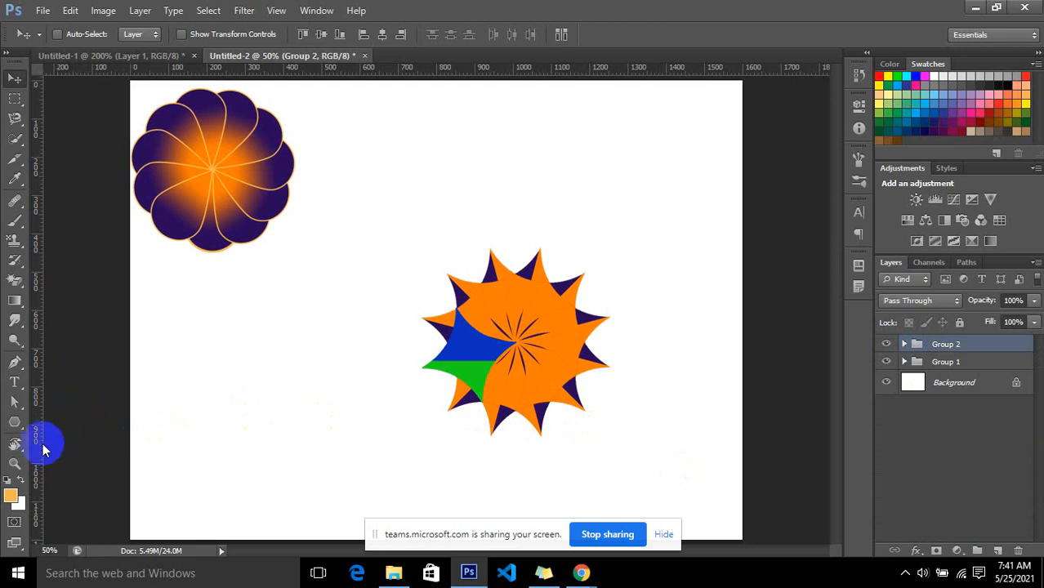
- Add an empty text layer over the spiky flower
left_click(15, 422)
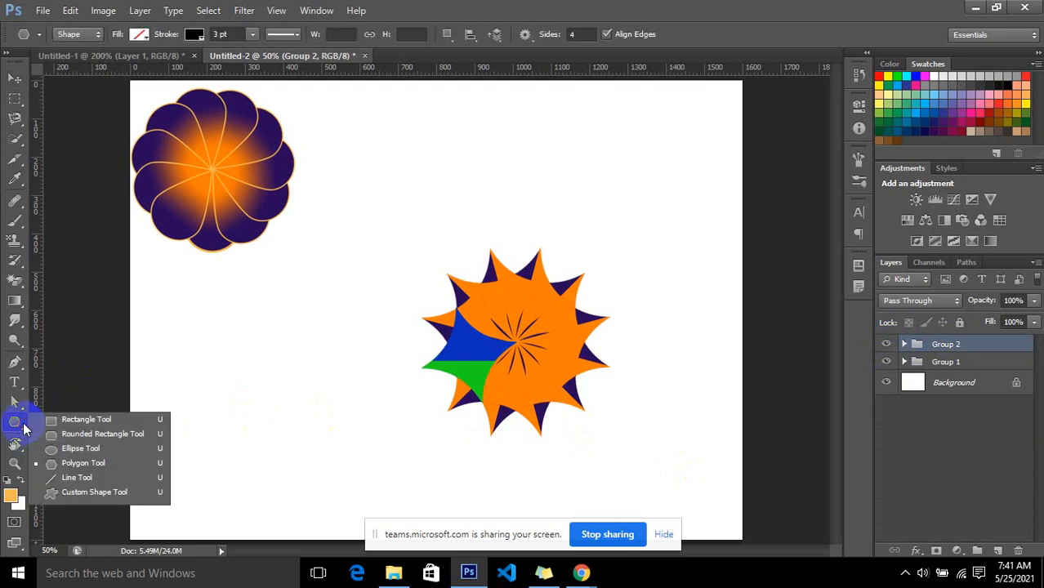
left_click(20, 422)
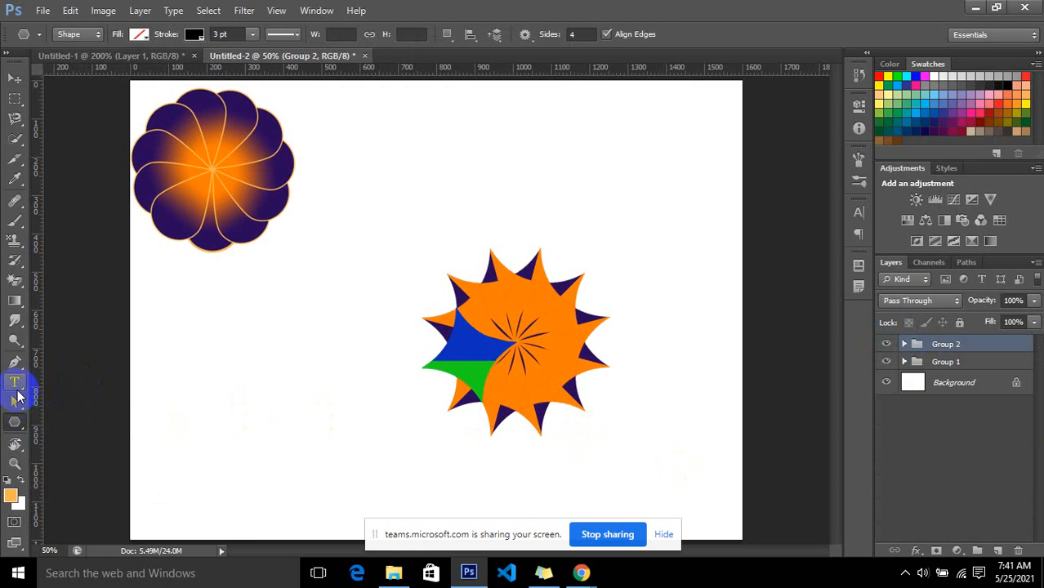
left_click(17, 387)
left_click(20, 387)
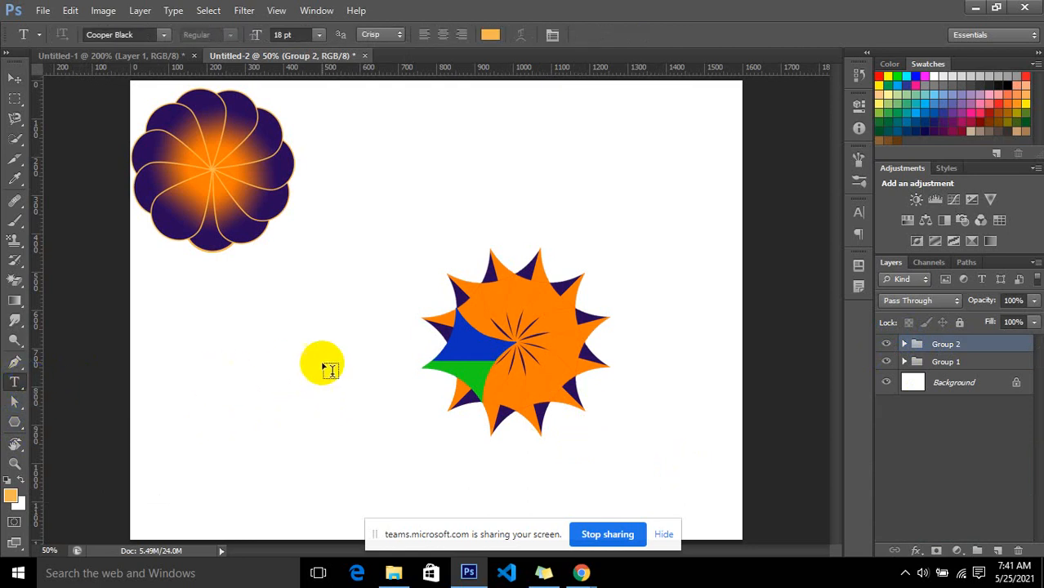
left_click(114, 184)
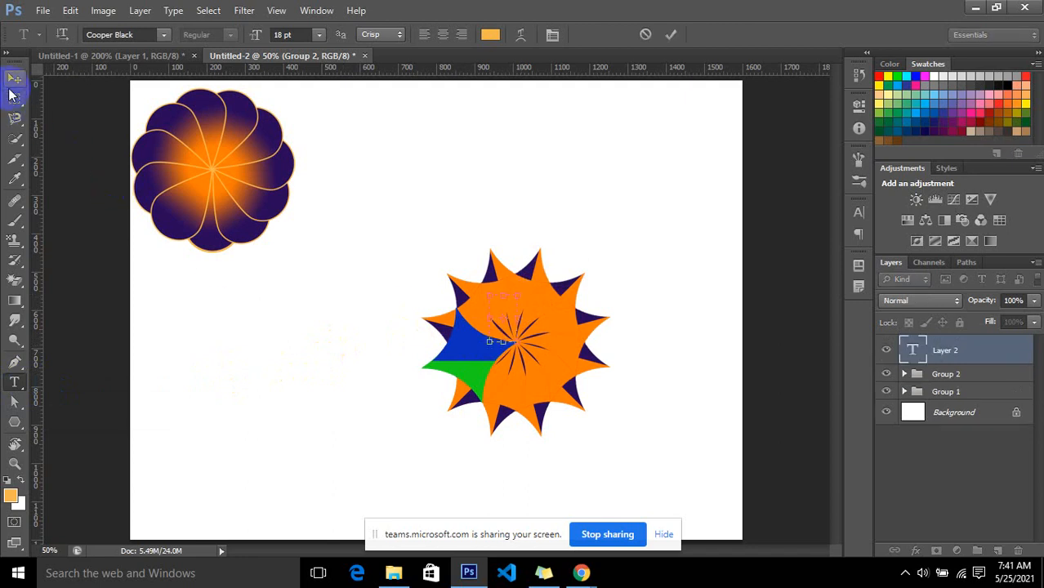
- Move Group 2 with the spiky flower to the upper-right corner of the canvas
left_click(14, 78)
left_click_drag(527, 312, 672, 173)
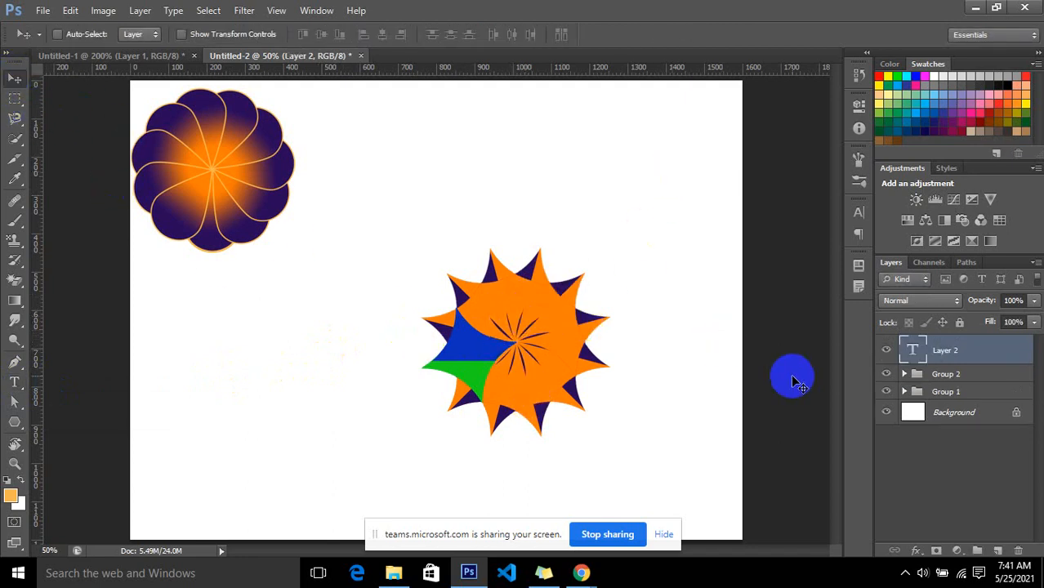
left_click(948, 375)
left_click(506, 335)
left_click_drag(505, 333, 670, 147)
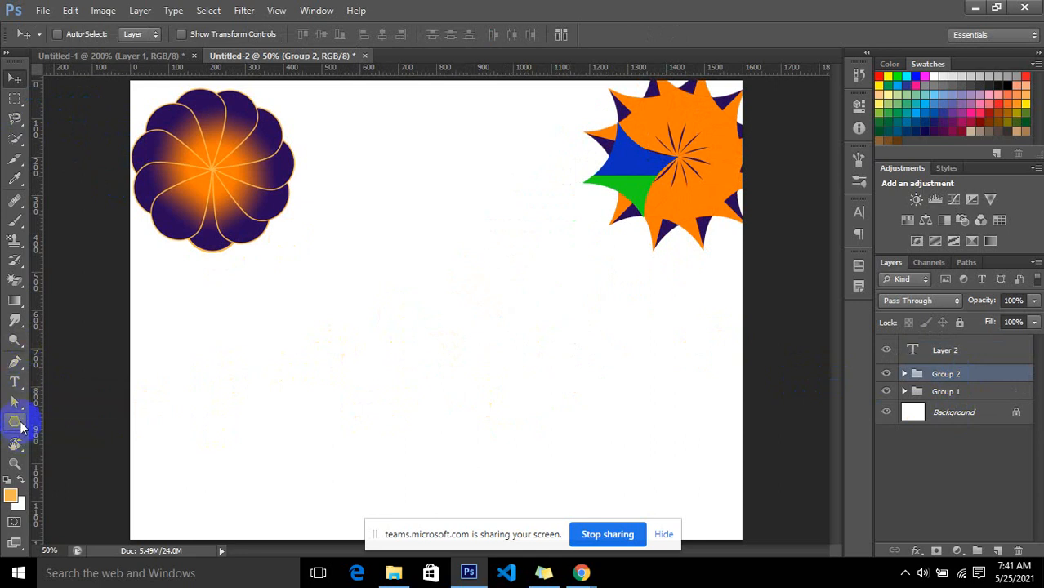
- Draw a horizontal line about 410 px long in the canvas's empty lower area and rotate a duplicate of it by about 6°
left_click_drag(14, 423, 104, 480)
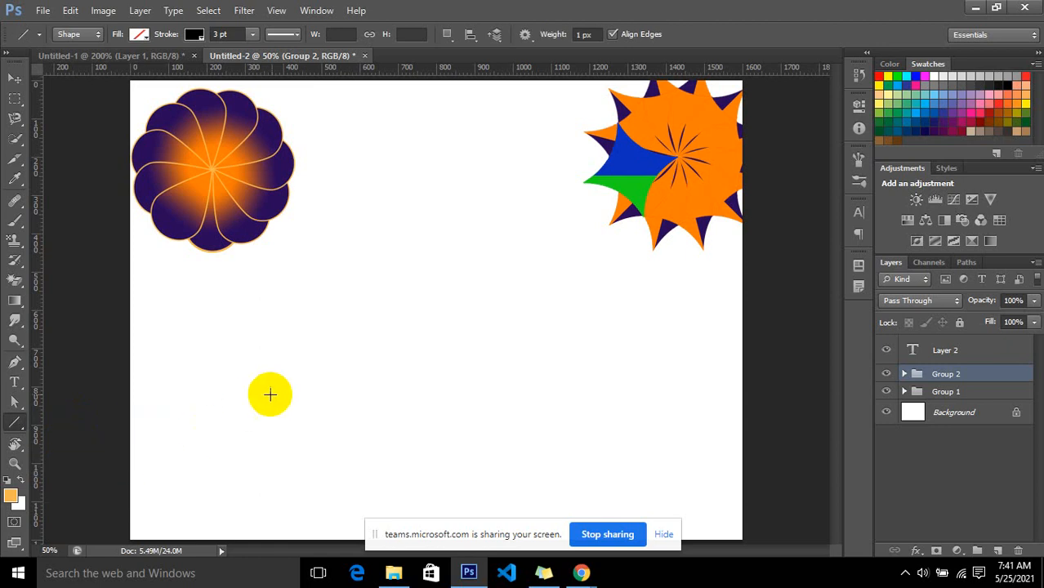
left_click_drag(272, 394, 428, 394)
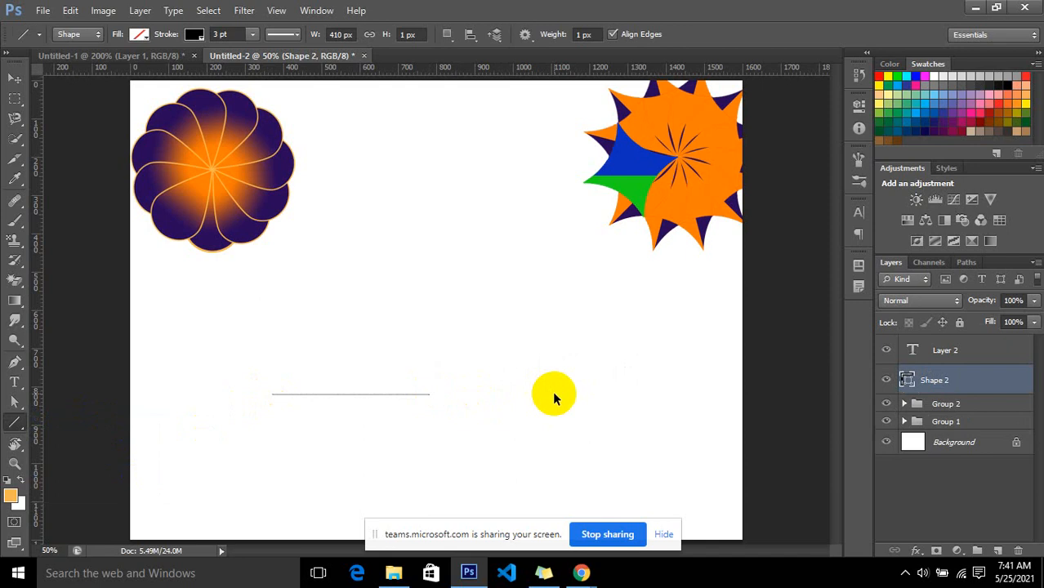
key("ctrl+j")
key("ctrl+t")
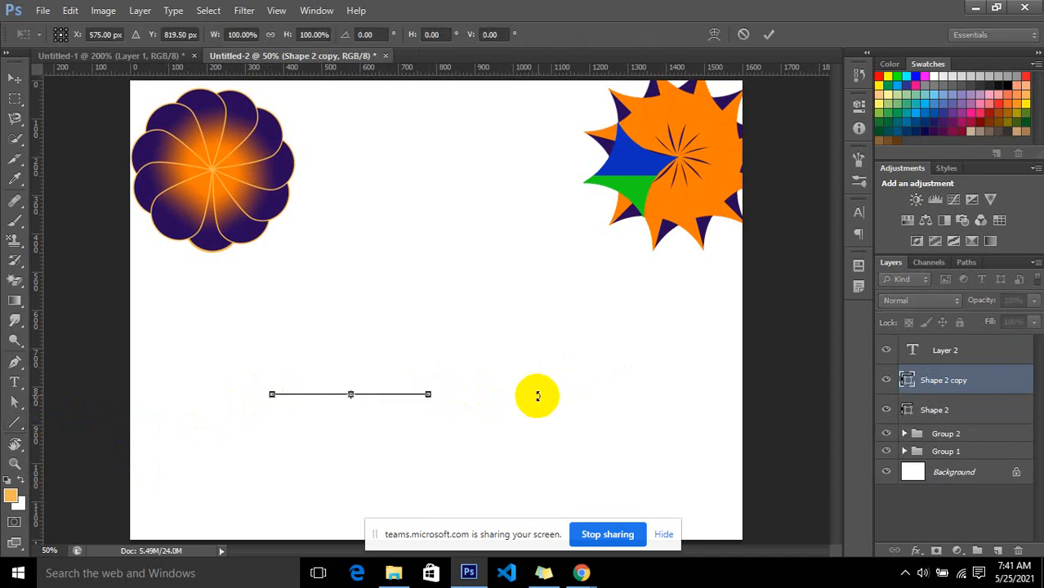
key("ctrl+plus")
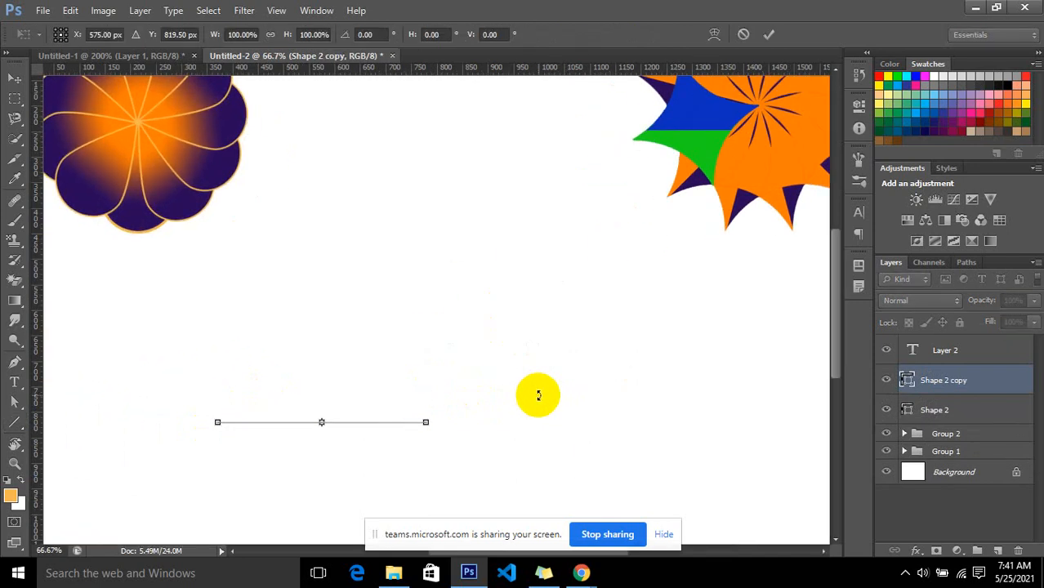
left_click_drag(456, 421, 518, 403)
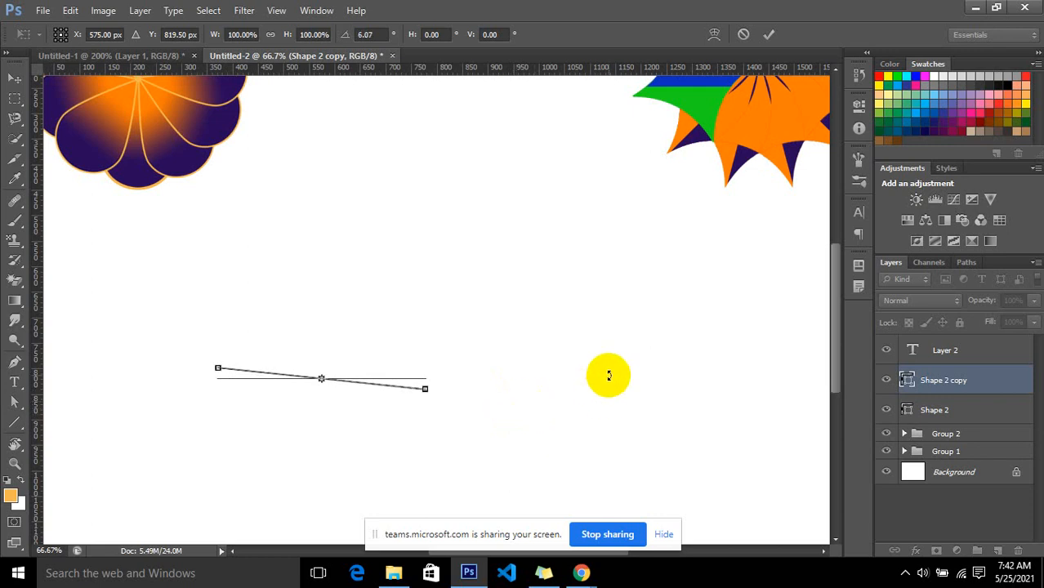
key("Return")
key("u")
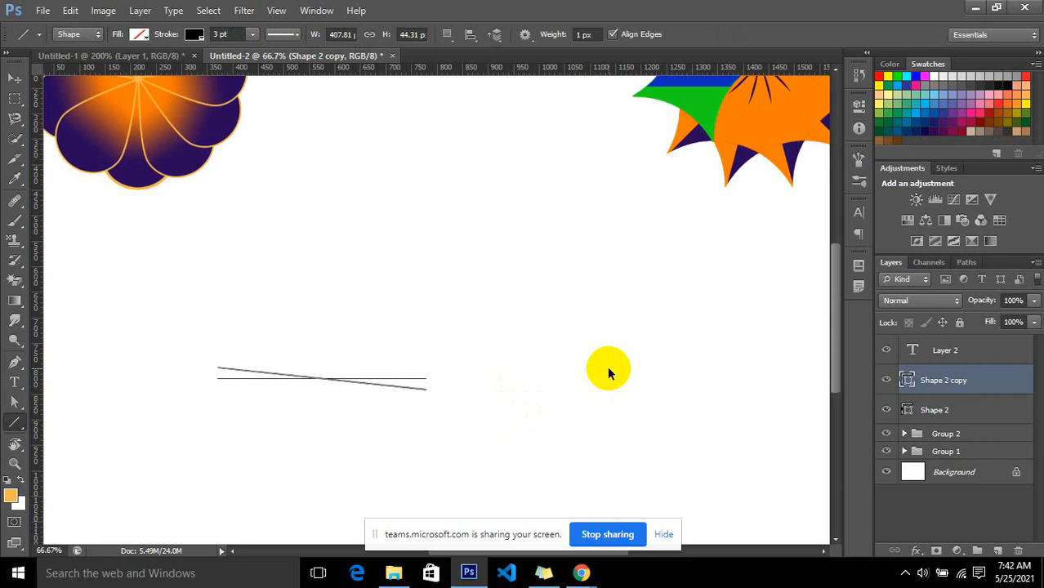
- Repeat the duplicate-and-rotate transform on the line until the copies form a full circle of rays
key("ctrl+alt+shift+t")
key("ctrl+alt+shift+t")
key("ctrl+alt+shift+t")
key("ctrl+alt+shift+t")
key("ctrl+alt+shift+t")
key("ctrl+alt+shift+t")
key("ctrl+alt+shift+t")
key("ctrl+alt+shift+t")
key("ctrl+alt+shift+t")
key("ctrl+alt+shift+t")
key("ctrl+alt+shift+t")
key("ctrl+alt+shift+t")
key("ctrl+alt+shift+t")
key("ctrl+alt+shift+t")
key("ctrl+alt+shift+t")
key("ctrl+alt+shift+t")
key("ctrl+alt+shift+t")
key("ctrl+alt+shift+t")
key("ctrl+alt+shift+t")
key("ctrl+alt+shift+t")
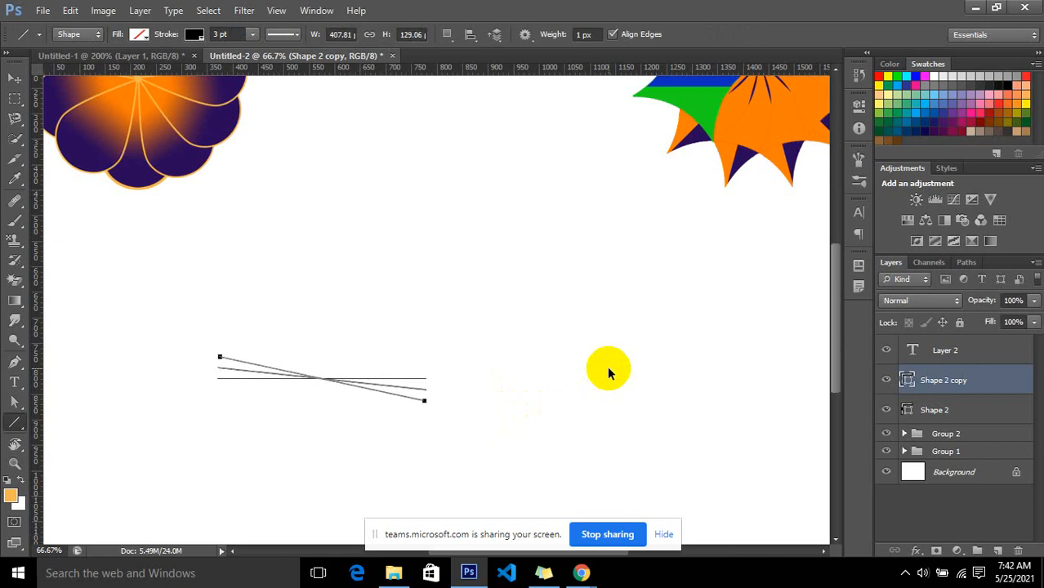
key("ctrl+alt+shift+t")
key("ctrl+alt+shift+t")
key("ctrl+alt+shift+t")
key("ctrl+alt+shift+t")
key("ctrl+alt+shift+t")
key("ctrl+alt+shift+t")
key("ctrl+alt+shift+t")
key("ctrl+alt+shift+t")
key("ctrl+alt+shift+t")
key("ctrl+alt+shift+t")
key("ctrl+alt+shift+t")
key("ctrl+alt+shift+t")
key("ctrl+alt+shift+t")
key("ctrl+alt+shift+t")
key("ctrl+alt+shift+t")
key("ctrl+alt+shift+t")
key("ctrl+alt+shift+t")
key("ctrl+alt+shift+t")
key("ctrl+alt+shift+t")
key("ctrl+alt+shift+t")
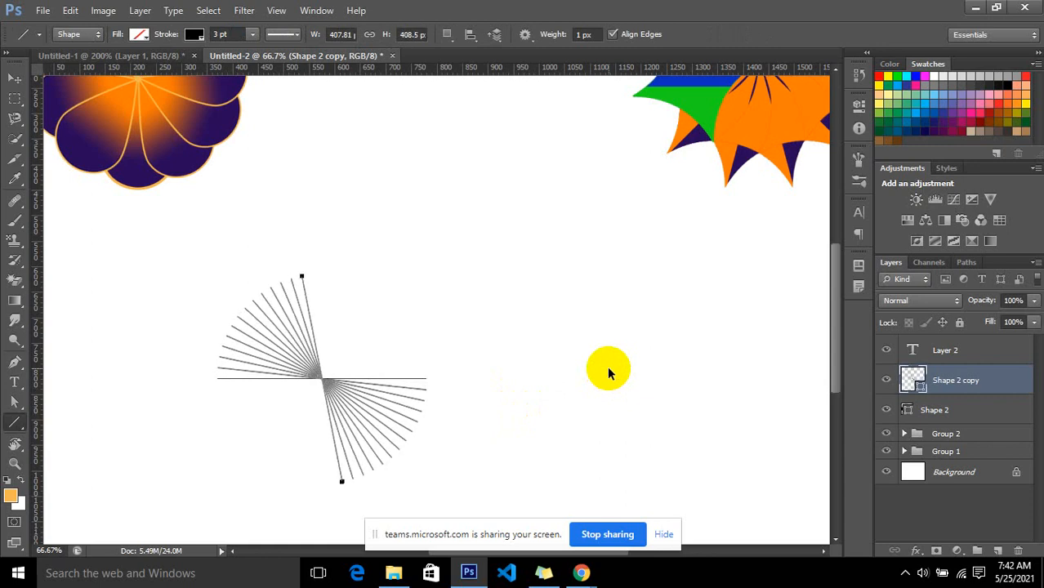
key("ctrl+alt+shift+t")
key("ctrl+alt+shift+t")
key("ctrl+alt+shift+t")
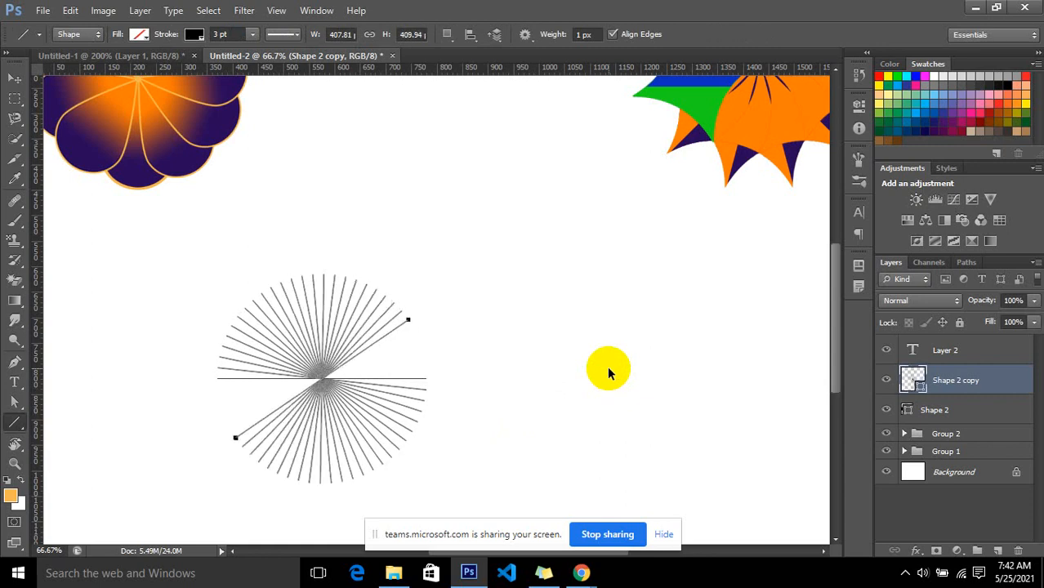
key("ctrl+alt+shift+t")
key("ctrl+alt+shift+t")
key("ctrl+alt+shift+t")
key("ctrl+alt+shift+t")
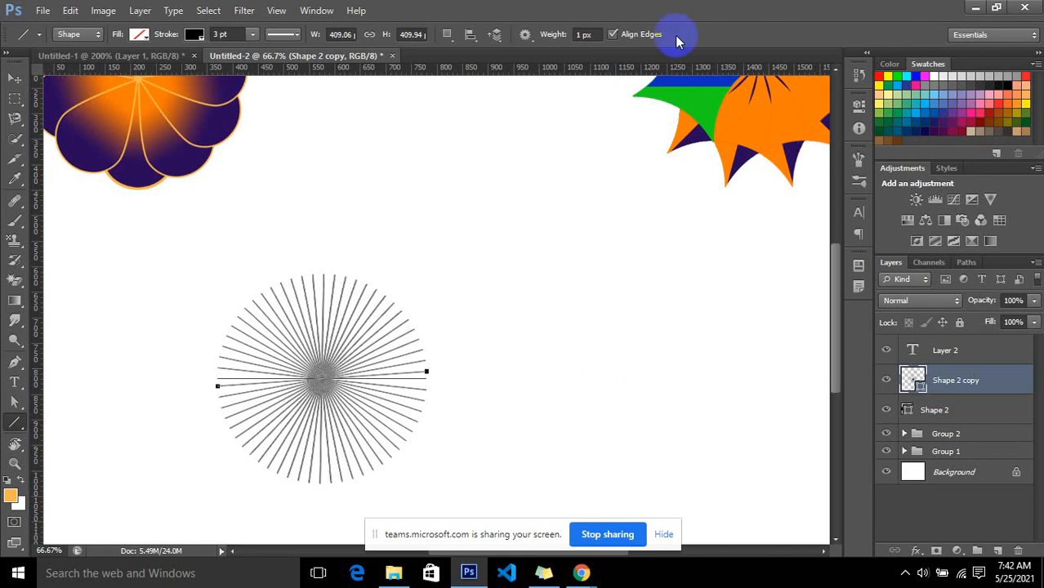
- Try to move the circle of rotated lines into the space between the two flowers, apart from the original line
left_click(14, 79)
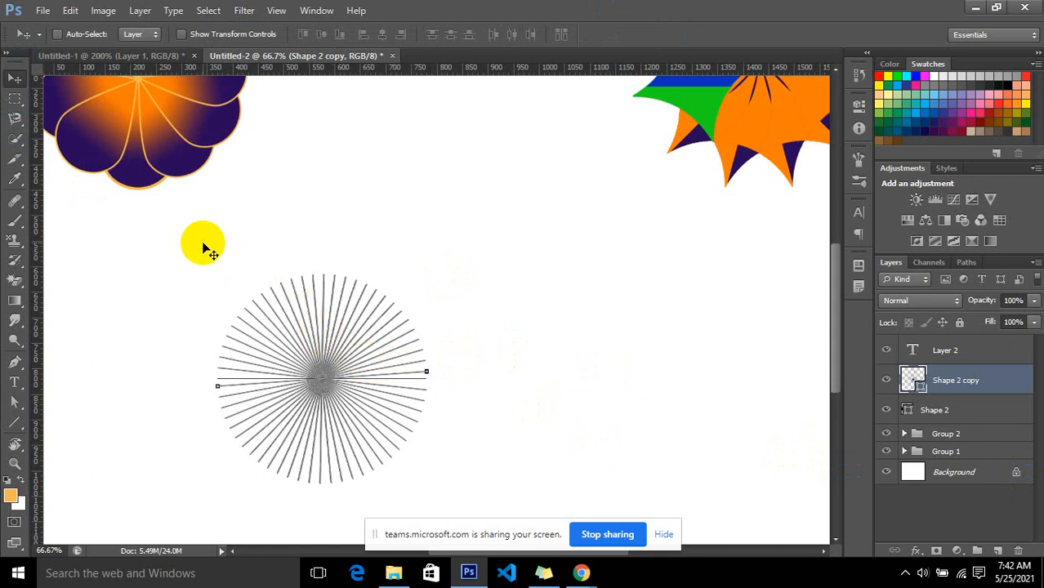
left_click_drag(309, 357, 388, 237)
left_click_drag(389, 237, 413, 203)
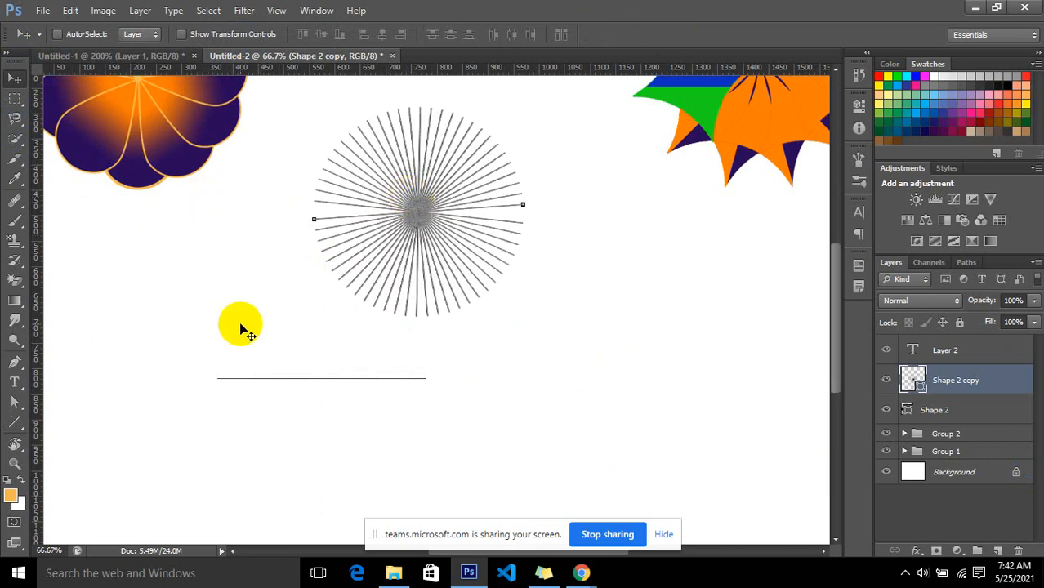
left_click_drag(351, 383, 308, 511)
- Undo the move of the ray circle and step back through the rotated copies until only a partial fan of lines remains
key("ctrl+alt+z")
key("ctrl+alt+z")
key("ctrl+alt+z")
key("ctrl+alt+z")
key("ctrl+alt+z")
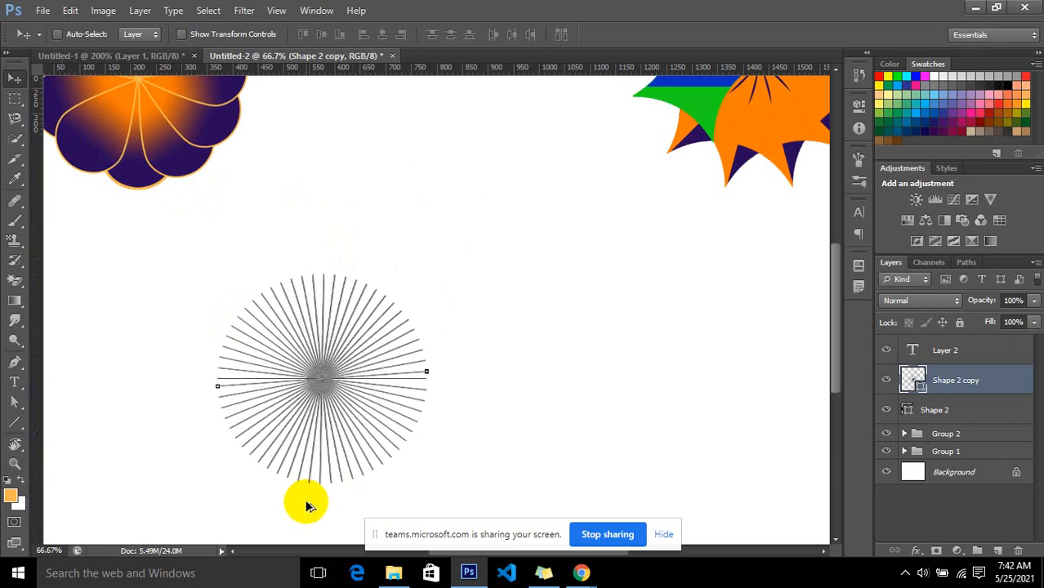
key("ctrl+alt+z")
key("ctrl+alt+z")
key("ctrl+alt+z")
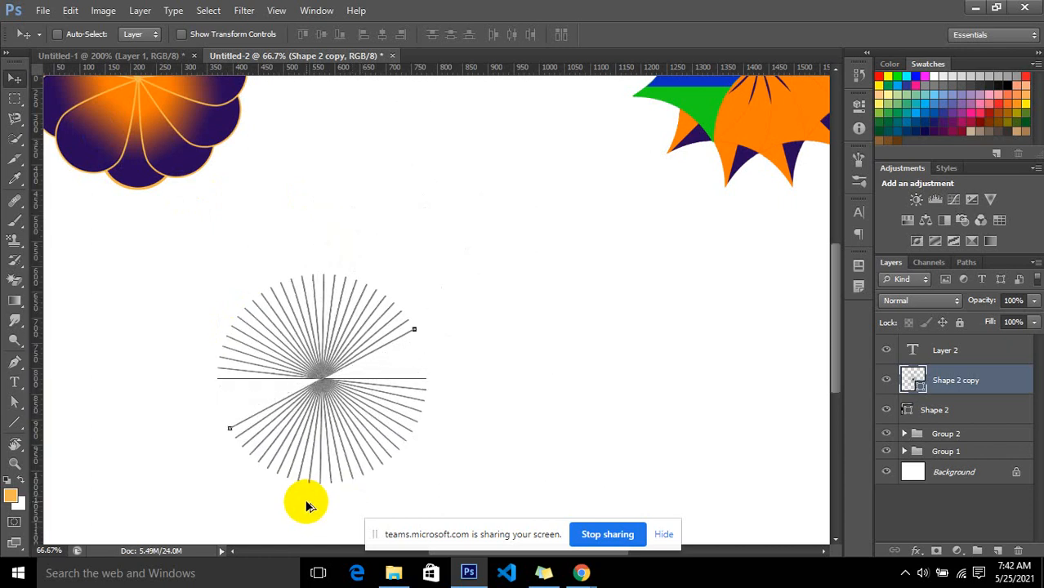
key("ctrl+alt+z")
key("ctrl+alt+z")
key("ctrl+alt+z")
key("ctrl+alt+z")
key("ctrl+alt+z")
key("ctrl+alt+z")
key("ctrl+alt+z")
key("ctrl+alt+z")
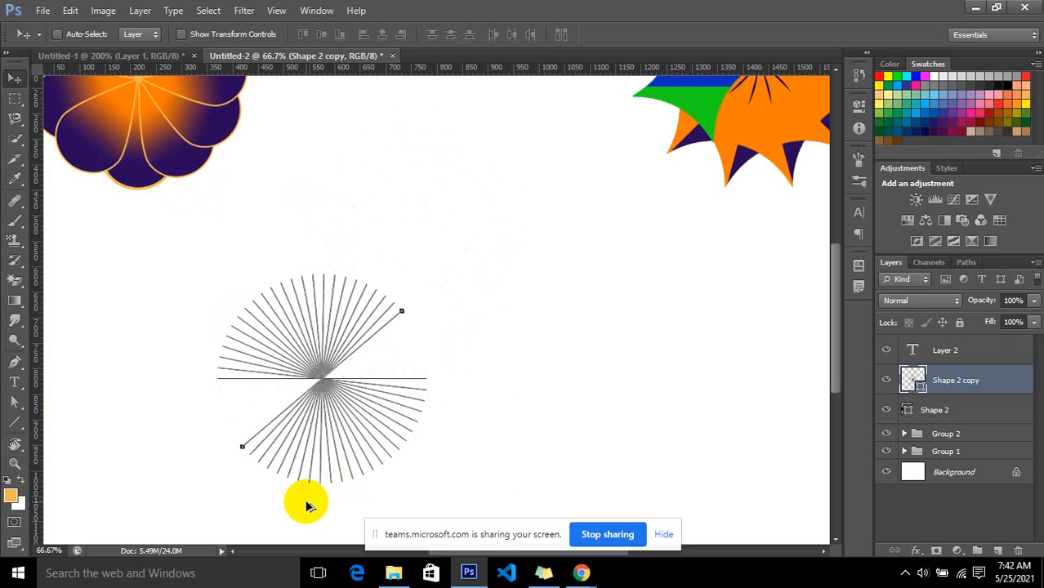
key("ctrl+alt+z")
key("ctrl+alt+z")
key("ctrl+alt+z")
key("ctrl+alt+z")
key("ctrl+alt+z")
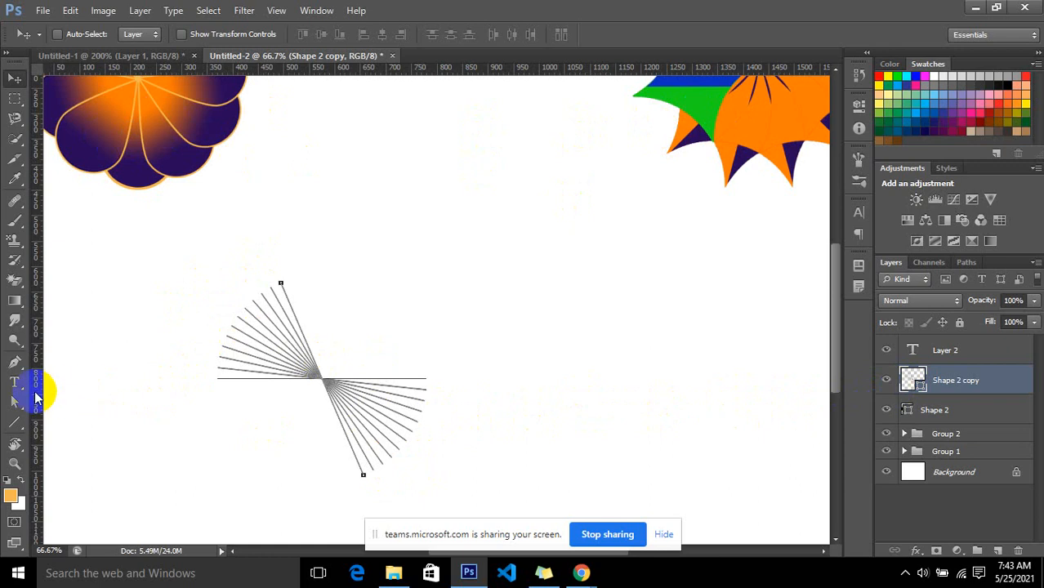
- Show the grid and draw a closed teardrop path about 215 px tall with the Pen tool beside the line fan
left_click(14, 365)
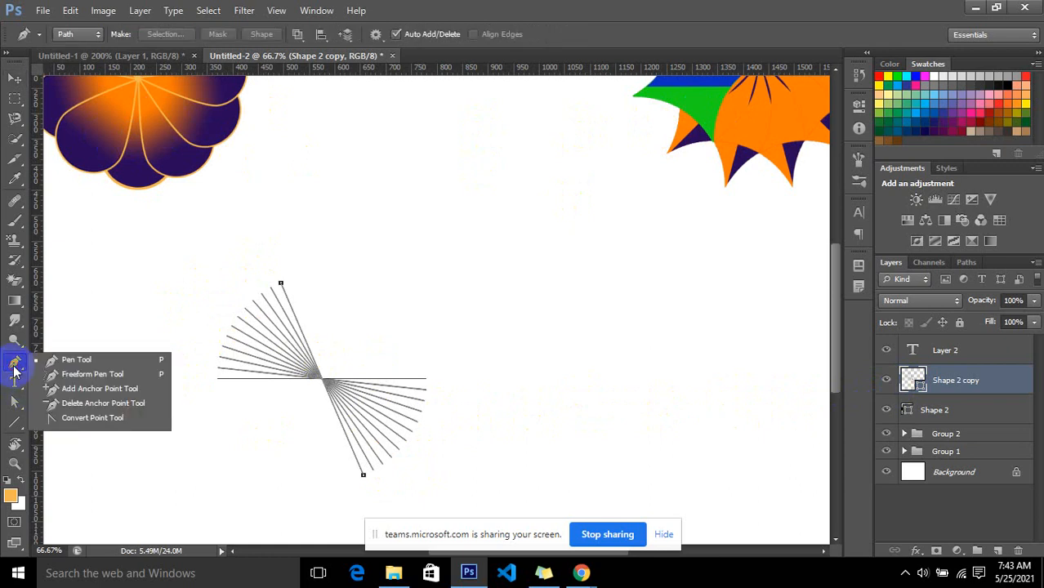
left_click(54, 360)
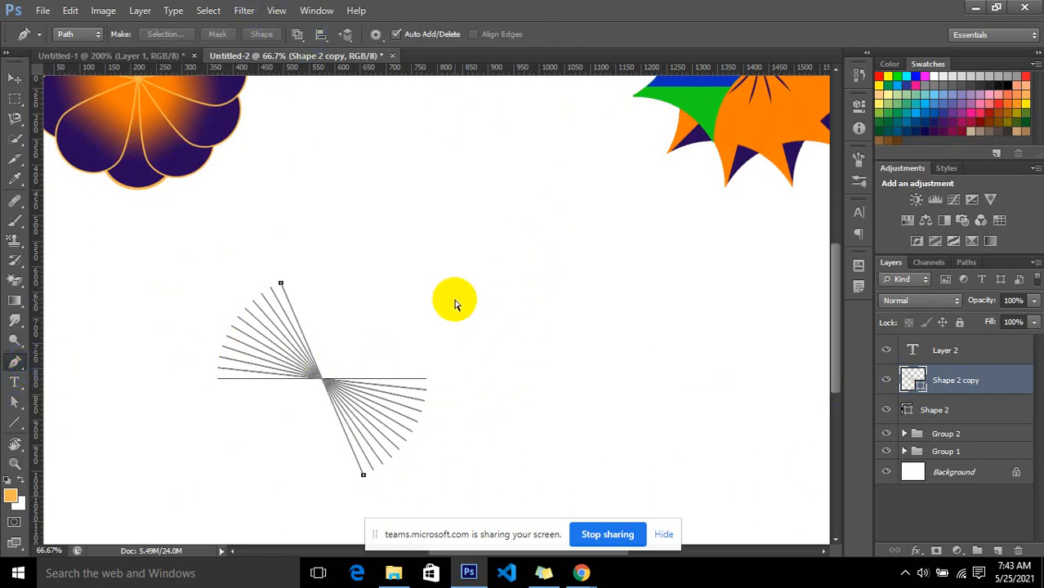
key("ctrl+apostrophe")
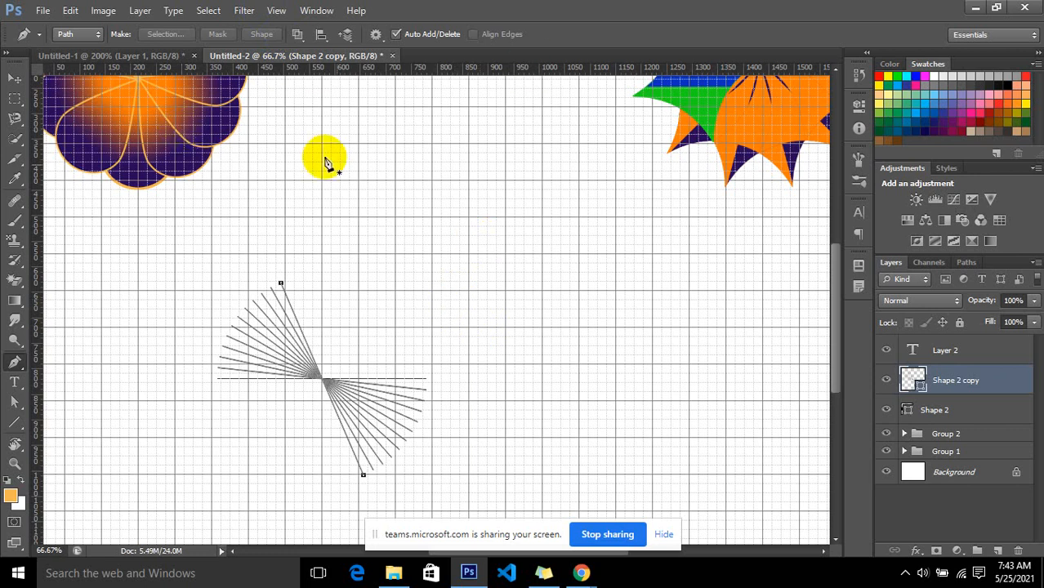
left_click(469, 254)
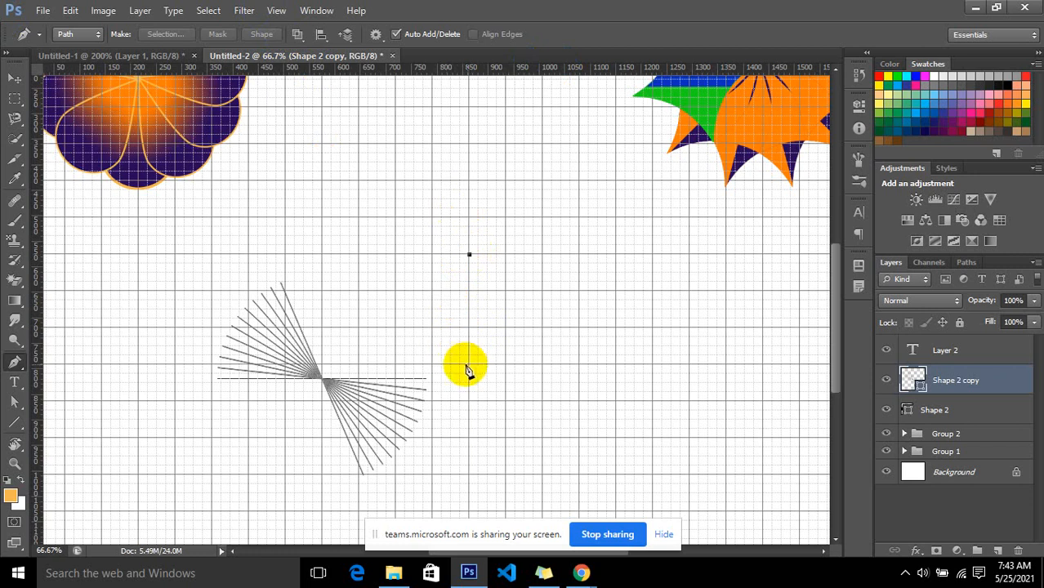
left_click_drag(469, 364, 552, 366)
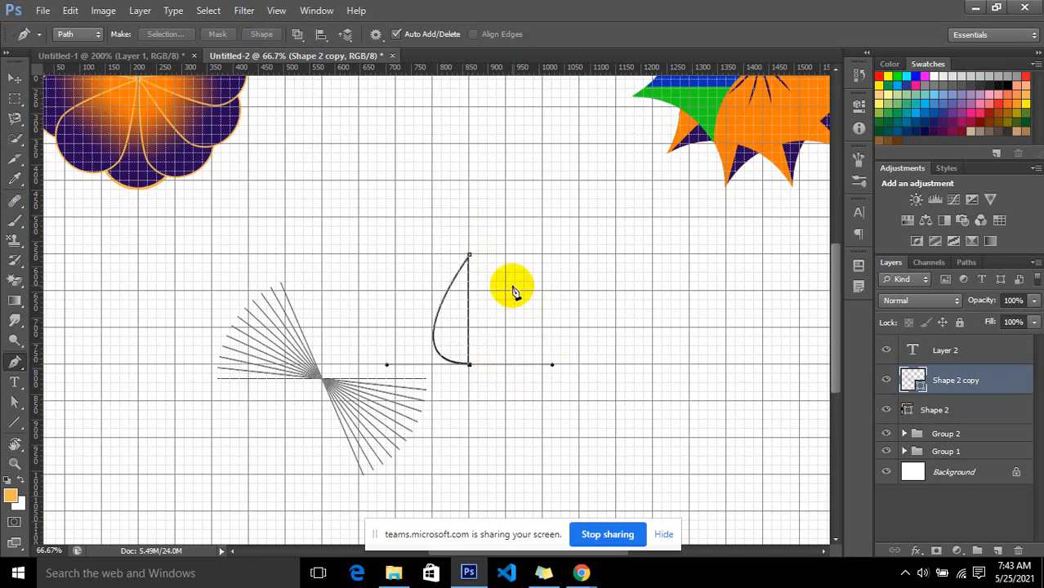
left_click(470, 255)
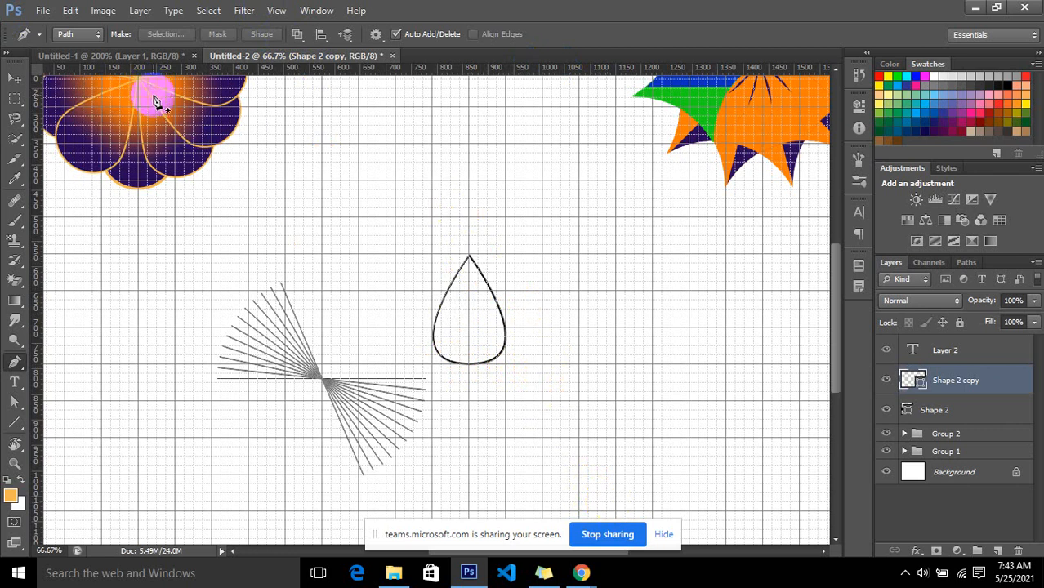
- Create a new 1600 × 1200 px document at 72 pixels/inch with a white background and hide its grid
scroll(280, 285, "up", 5)
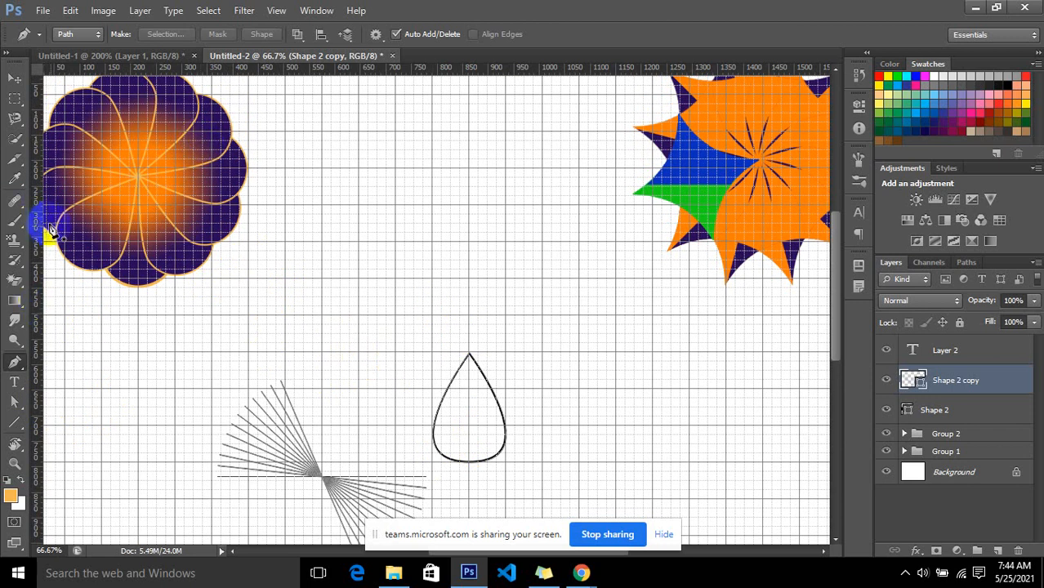
left_click(42, 9)
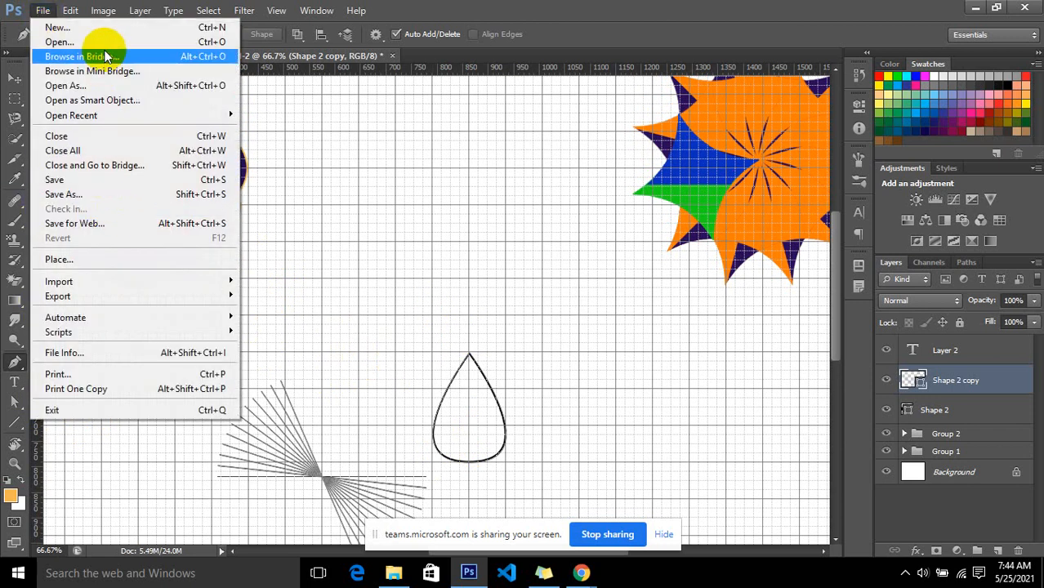
left_click(104, 28)
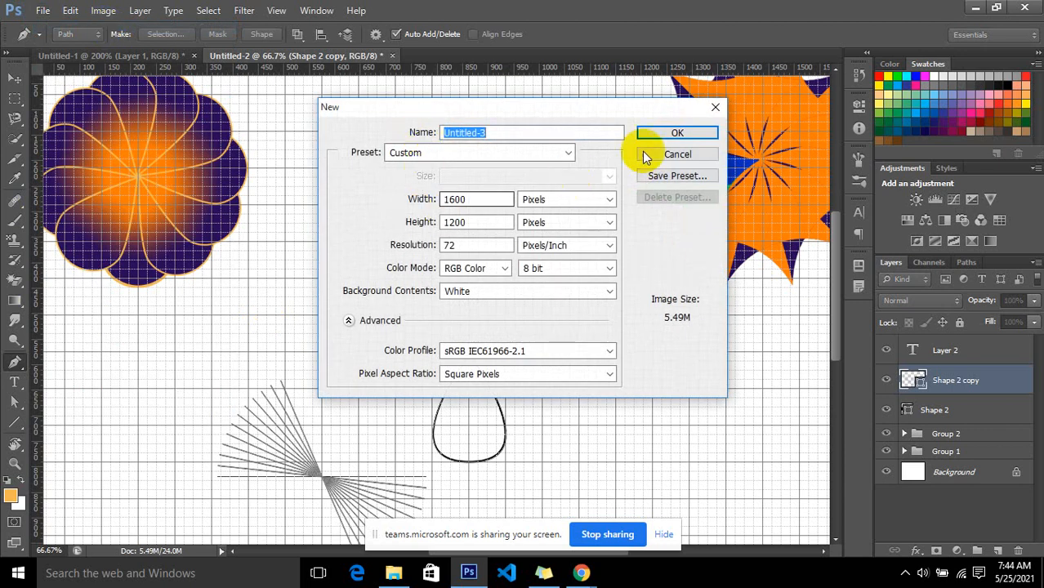
left_click(666, 131)
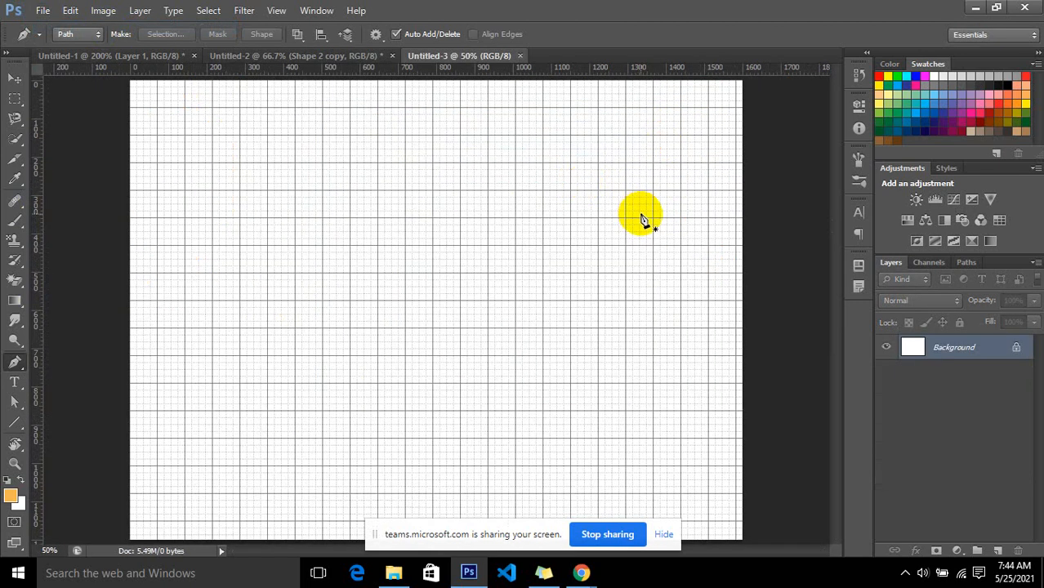
key("ctrl+apostrophe")
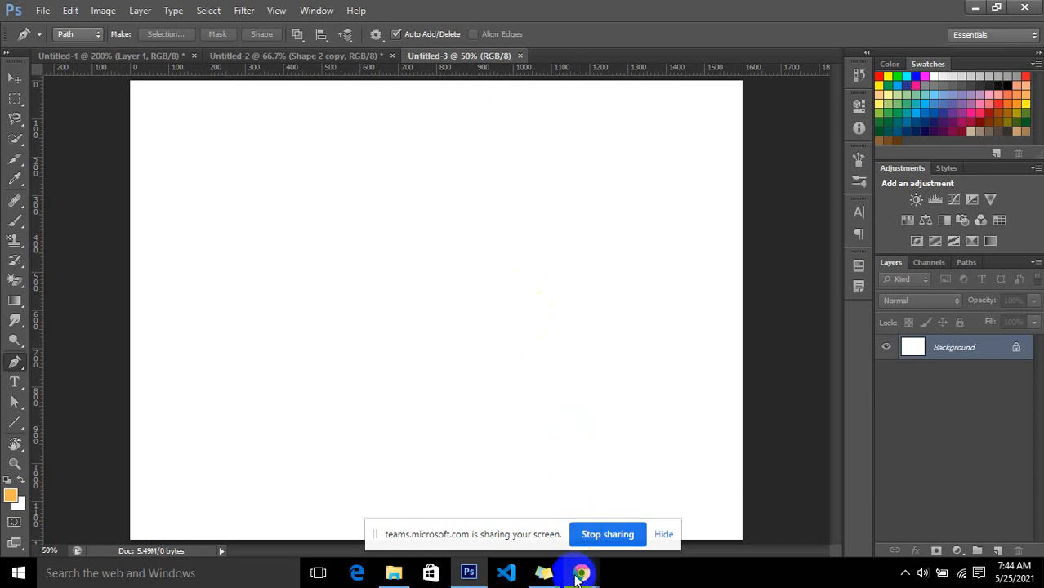
- Switch to the YouTube page in Chrome and select the existing search query for replacement
mouse_move(582, 572)
left_click(565, 494)
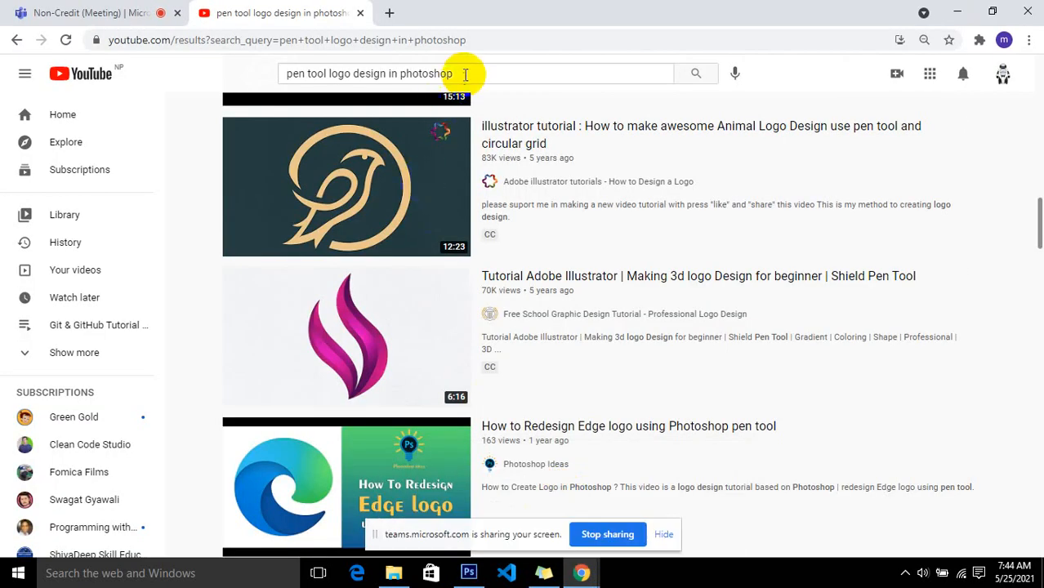
left_click_drag(467, 72, 290, 75)
type("boo")
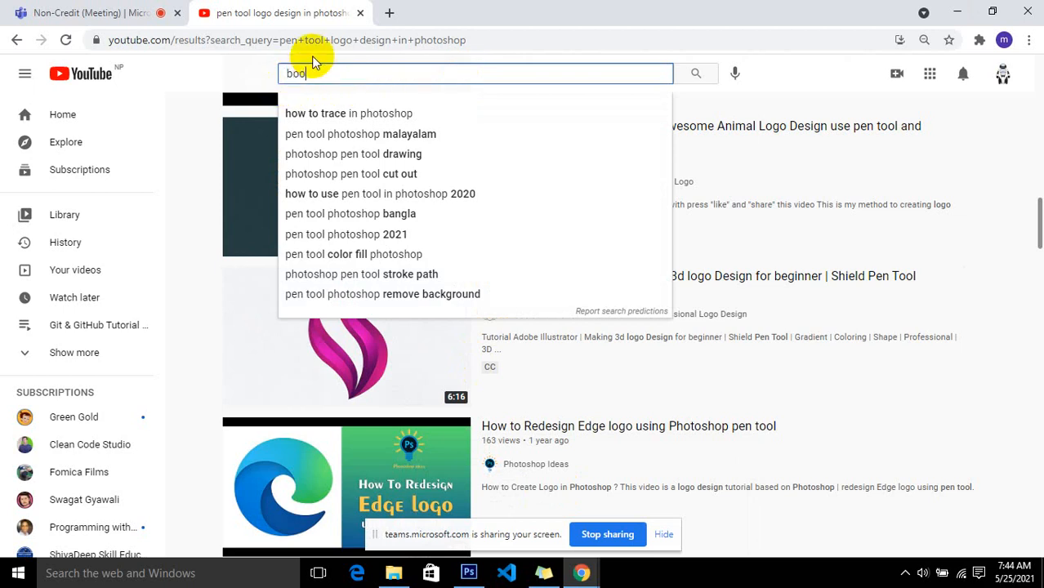
type("k anim")
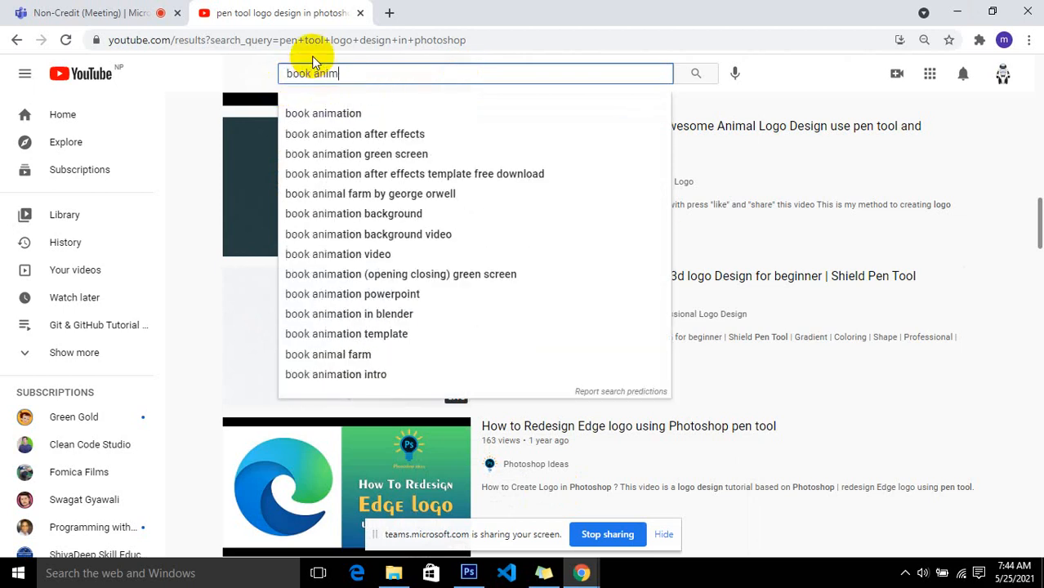
key("BackSpace")
key("BackSpace")
key("BackSpace")
key("BackSpace")
key("BackSpace")
key("BackSpace")
key("BackSpace")
key("BackSpace")
key("BackSpace")
- Search YouTube for "animatio book"
type("animati")
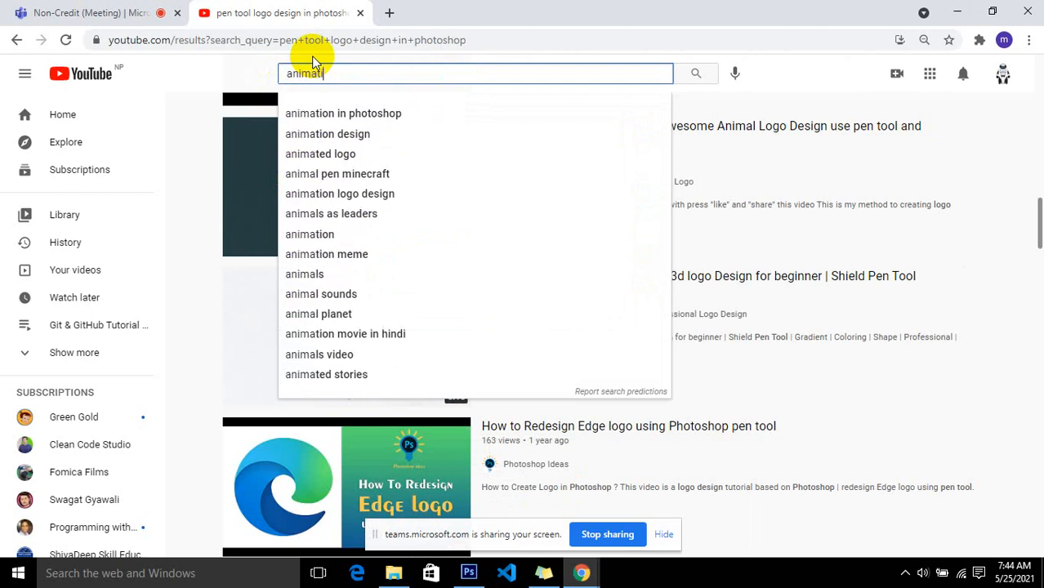
type("o book")
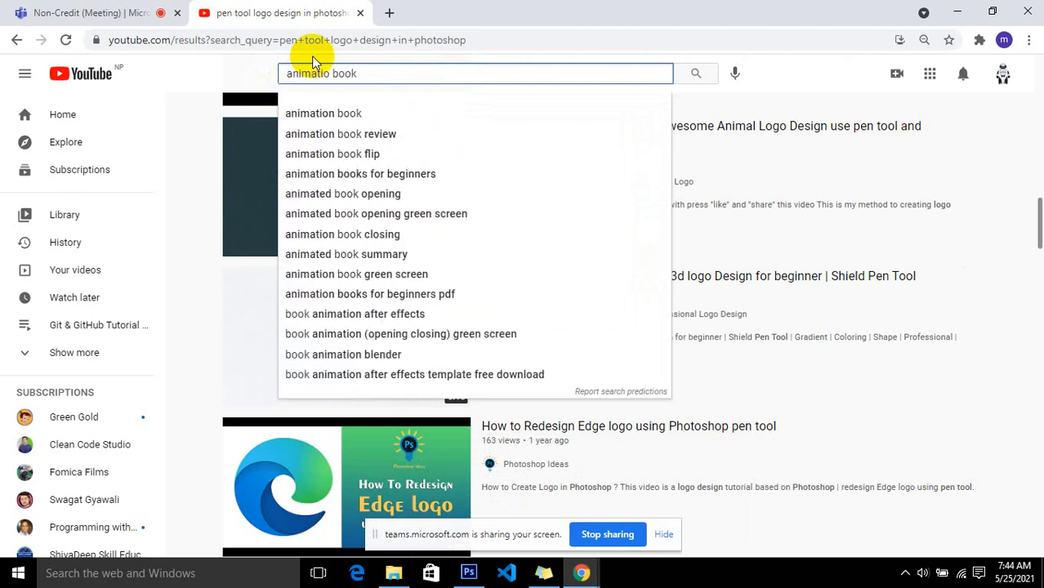
key("Return")
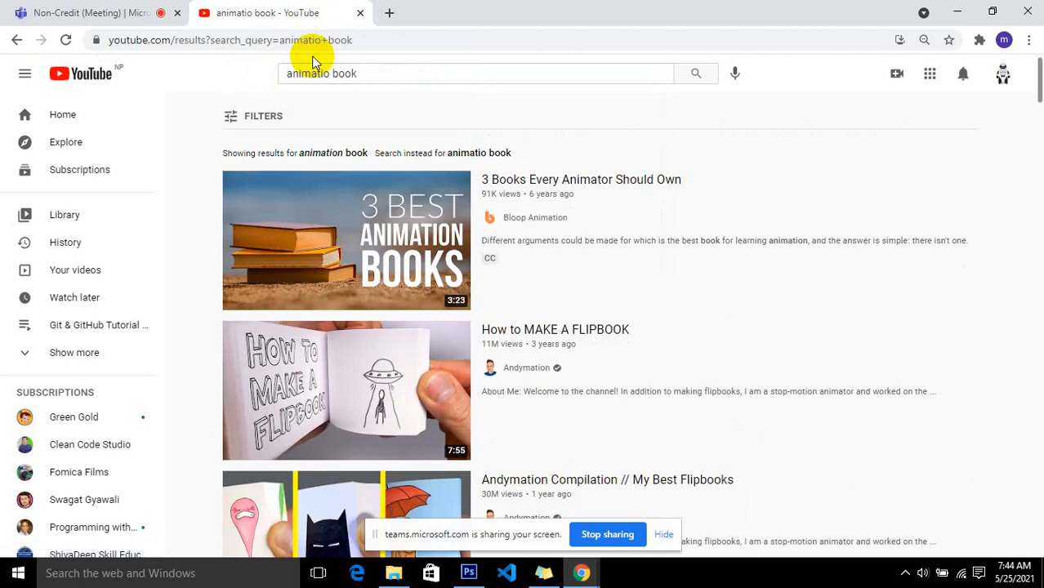
- Open the "How to MAKE A FLIPBOOK" video in a new browser tab and switch to it
right_click(357, 374)
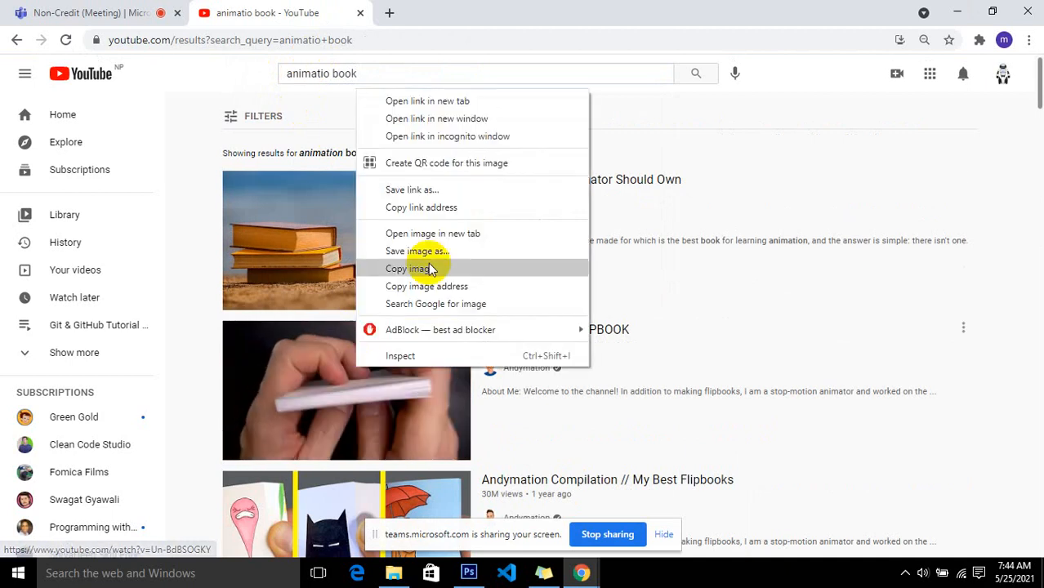
left_click(456, 114)
left_click(425, 14)
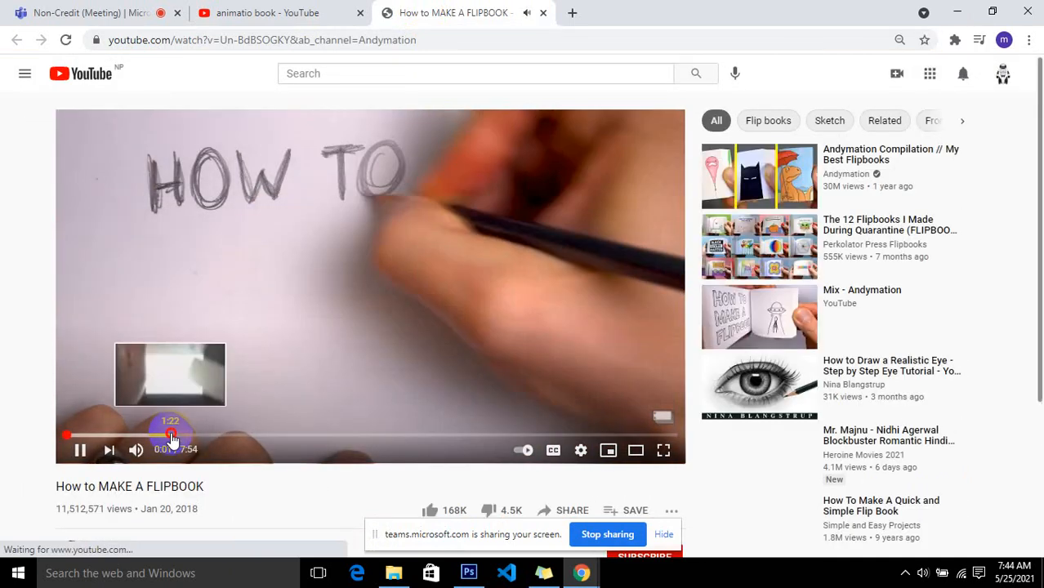
- Skip through the flipbook video to around 6:39 and pause it while the finished UFO flipbook is being flipped
left_click(170, 438)
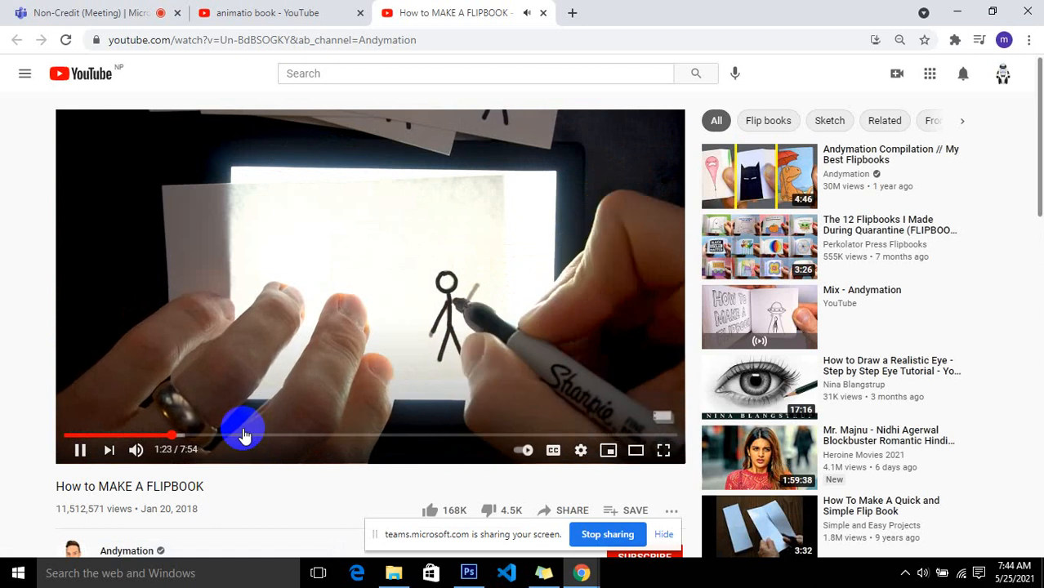
left_click(355, 438)
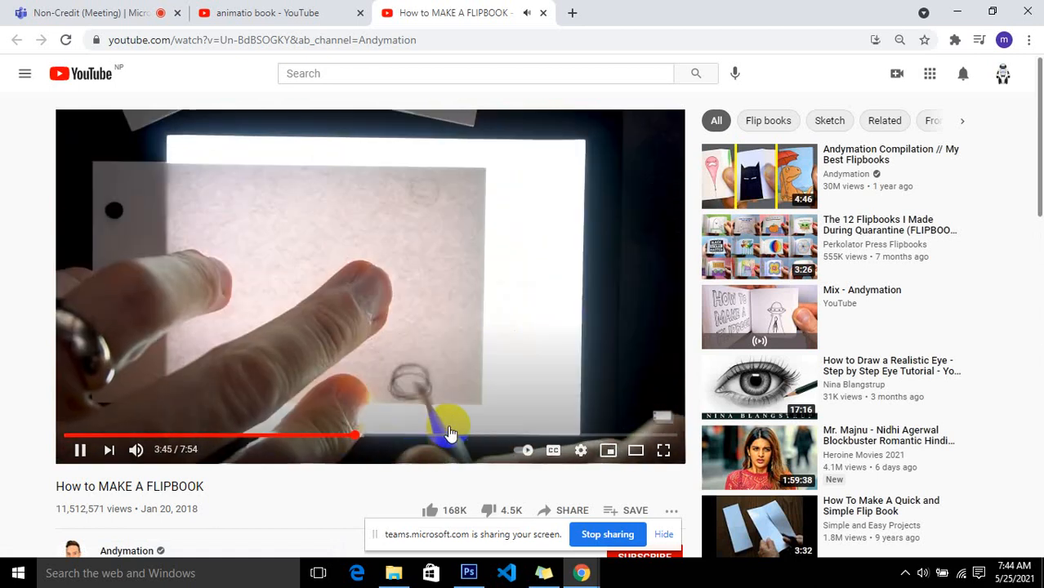
left_click(496, 437)
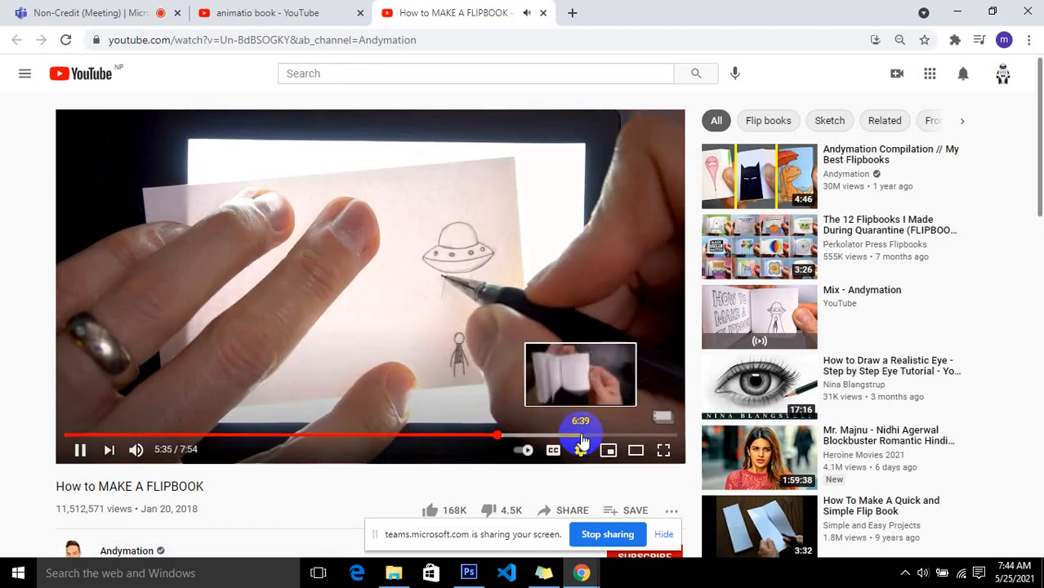
left_click(580, 437)
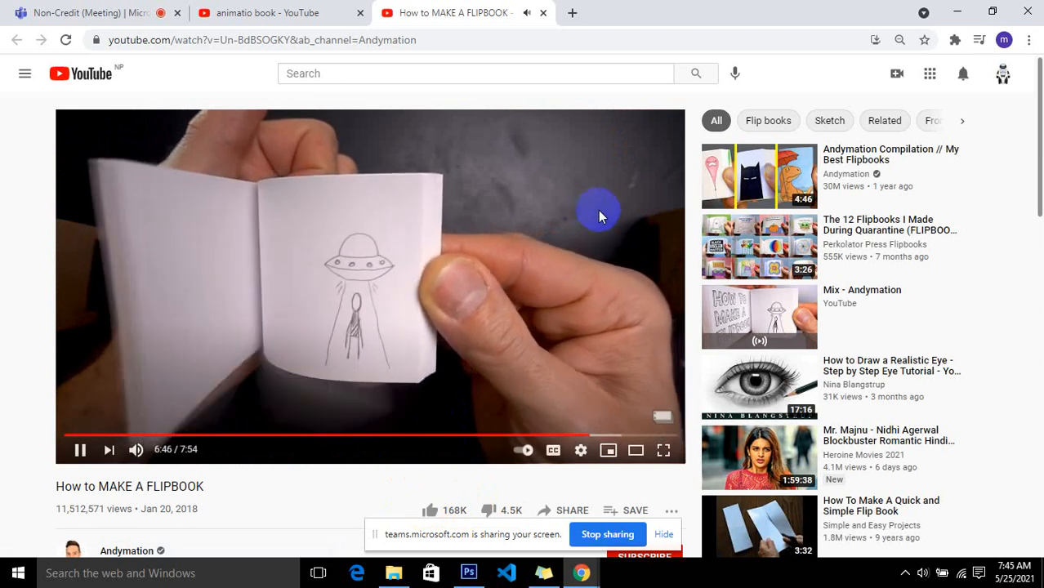
left_click(598, 210)
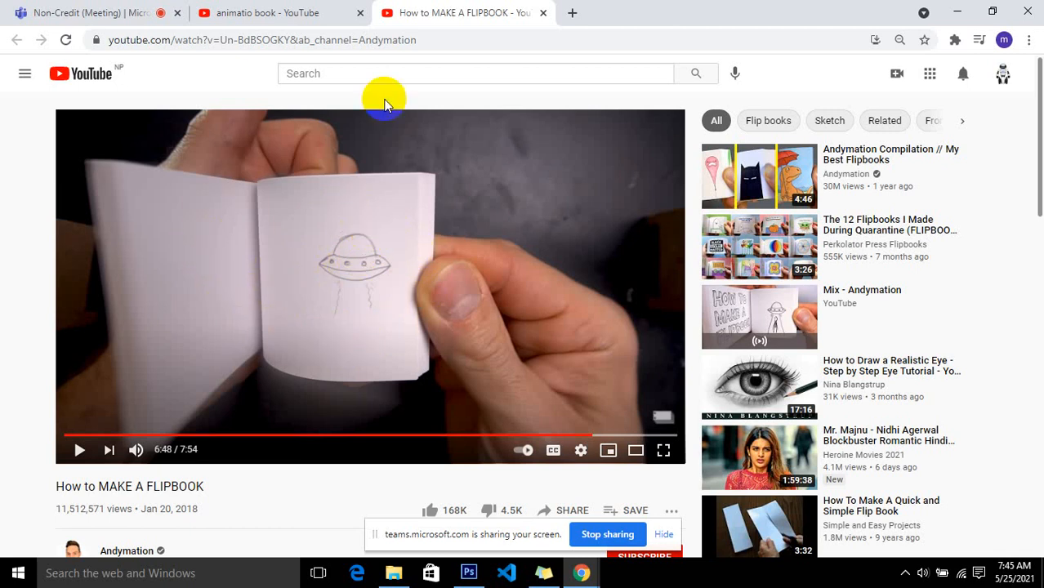
- Copy the flipbook video's address and send it in the Non-Credit meeting chat in Microsoft Teams
left_click(405, 42)
key("ctrl+c")
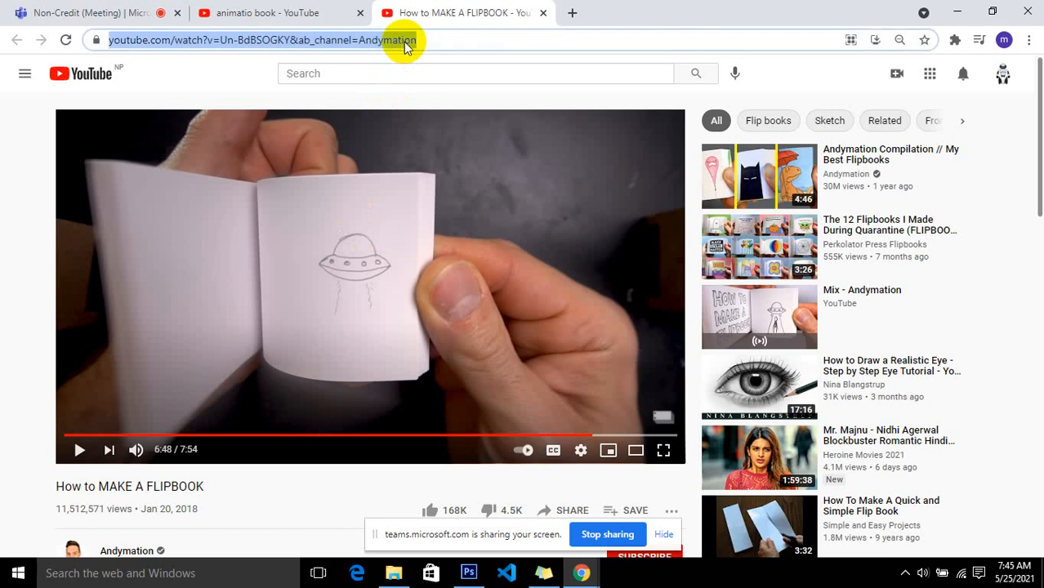
left_click(159, 12)
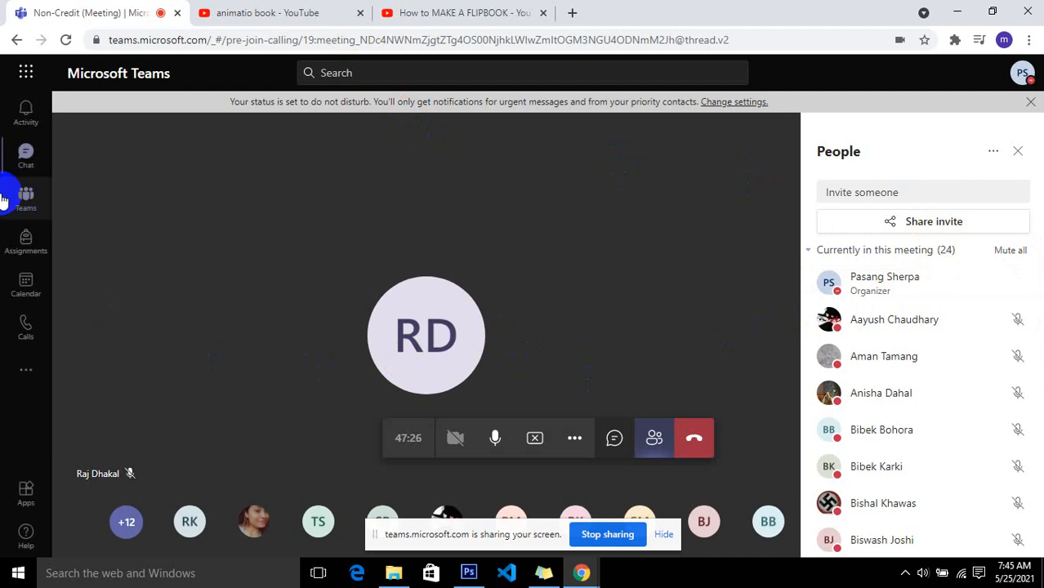
left_click(25, 157)
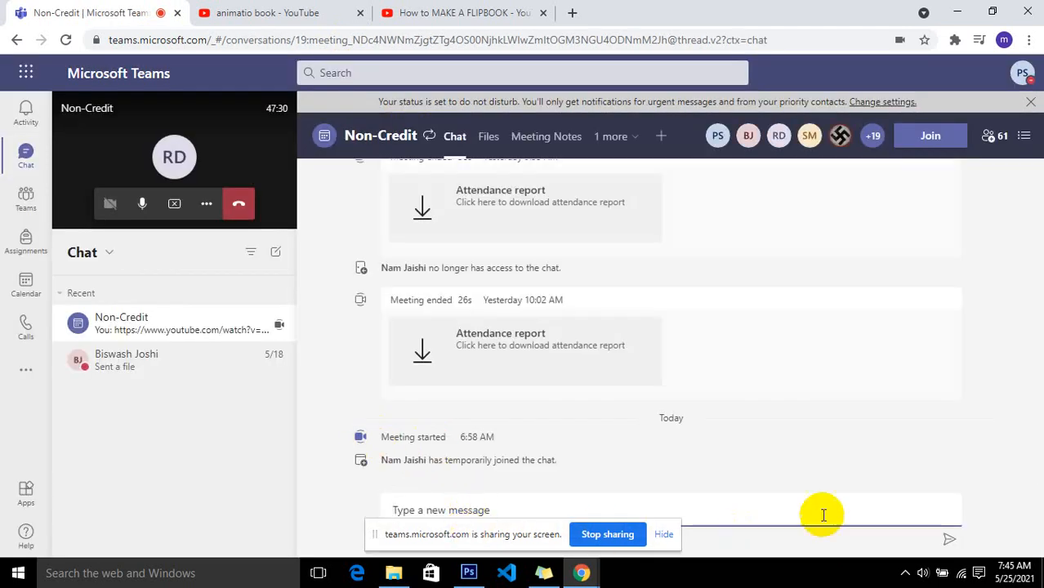
key("ctrl+v")
key("Return")
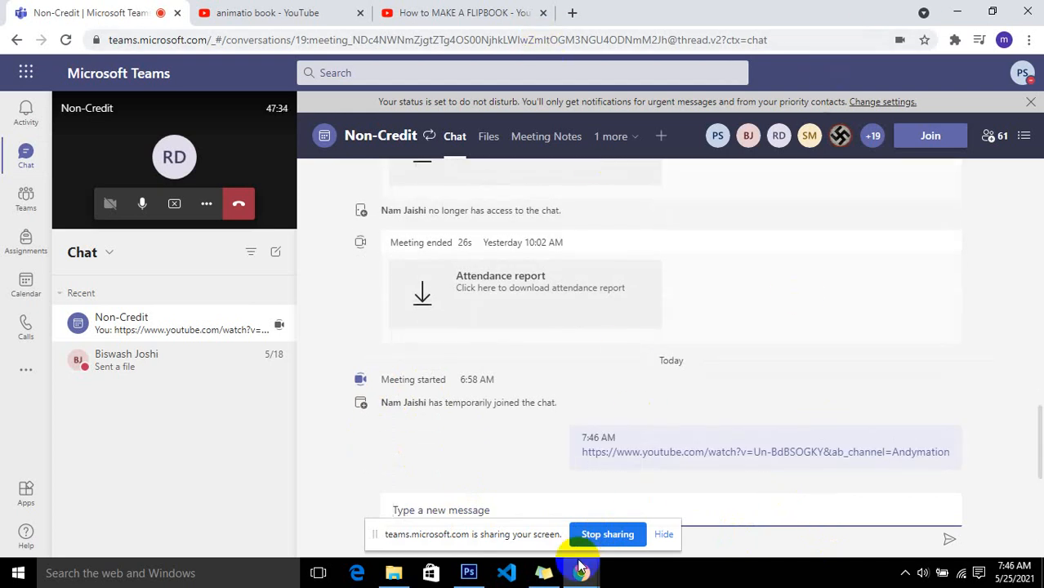
- Switch back to Photoshop and add a new empty layer above the background of Untitled-3
left_click(468, 572)
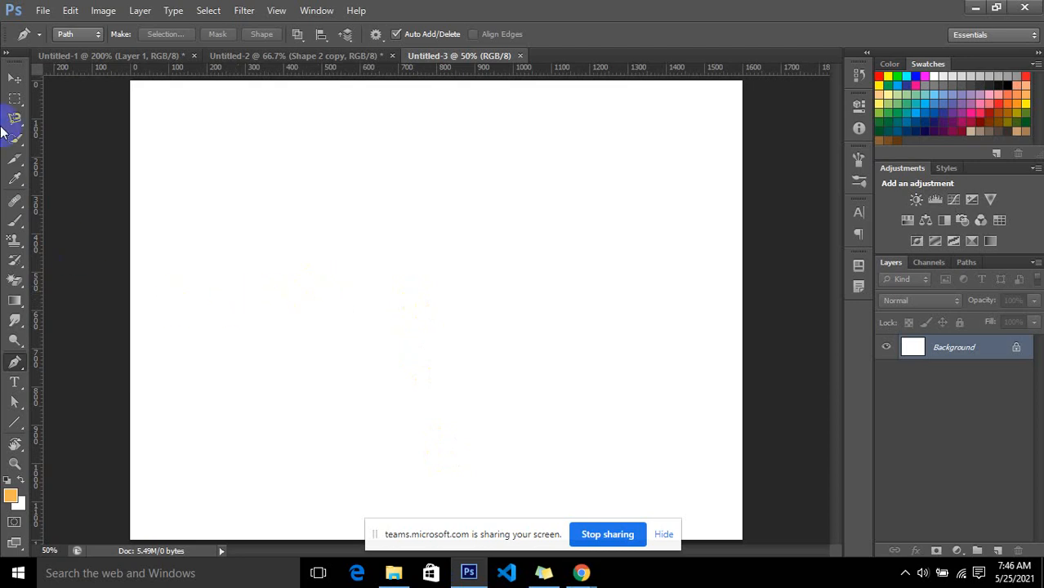
left_click(14, 78)
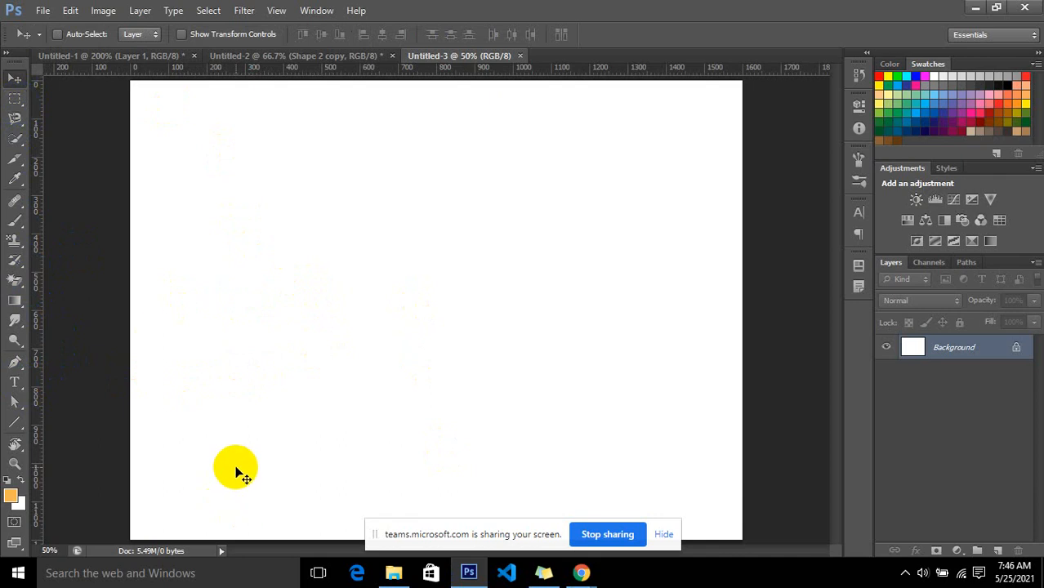
key("ctrl+shift+n")
key("Return")
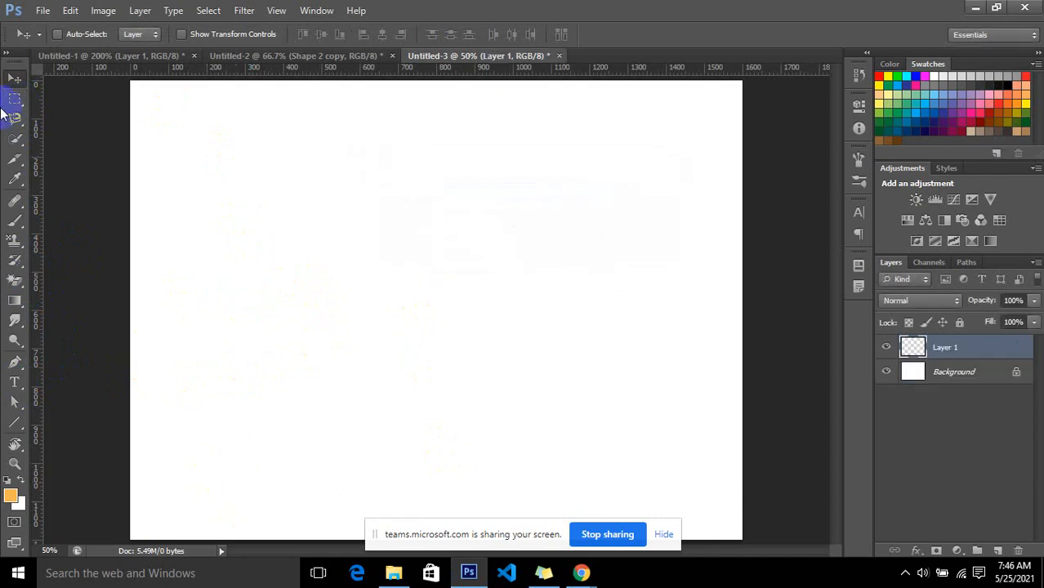
- Draw a circular selection about 152 px wide in the lower part of the canvas, fill it with black on Layer 1, and deselect
left_click_drag(14, 98, 73, 108)
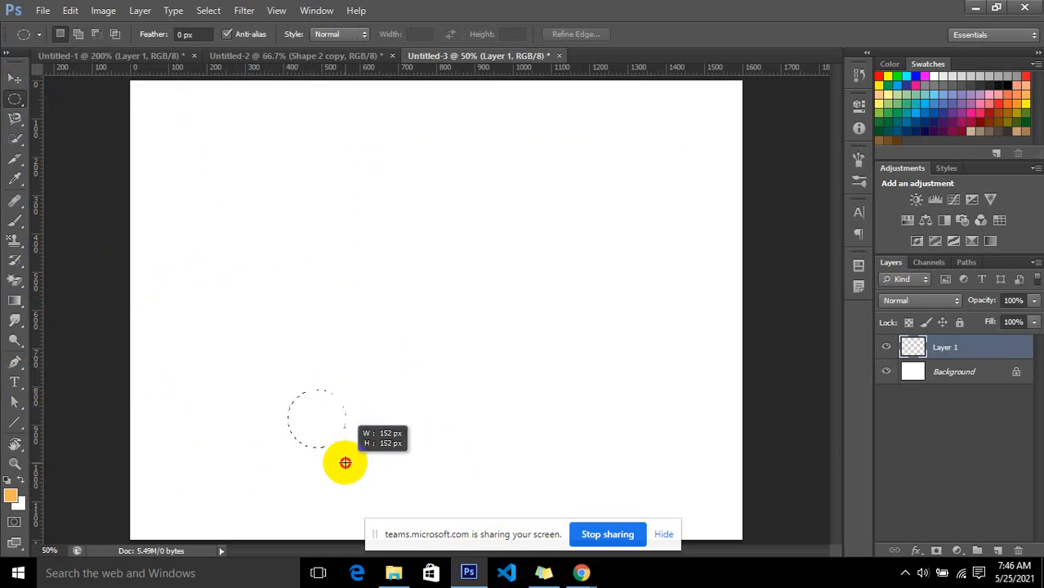
left_click_drag(346, 463, 347, 463)
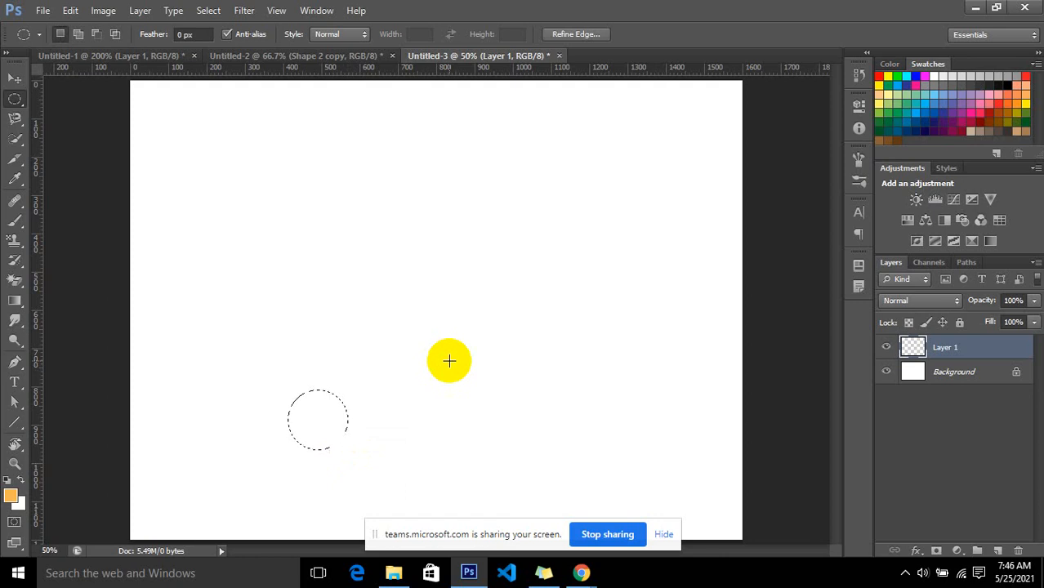
left_click(10, 496)
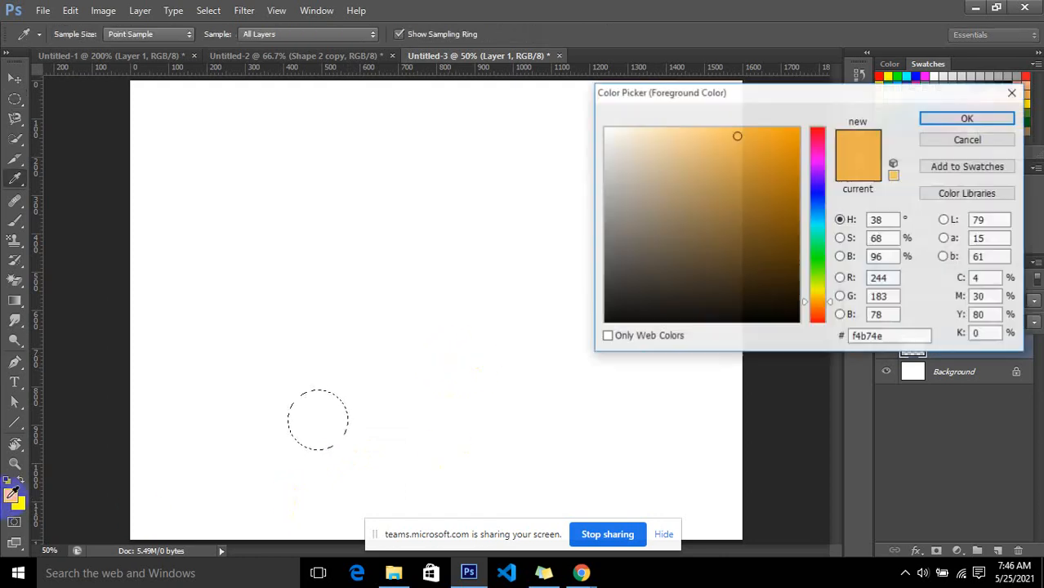
left_click(1010, 93)
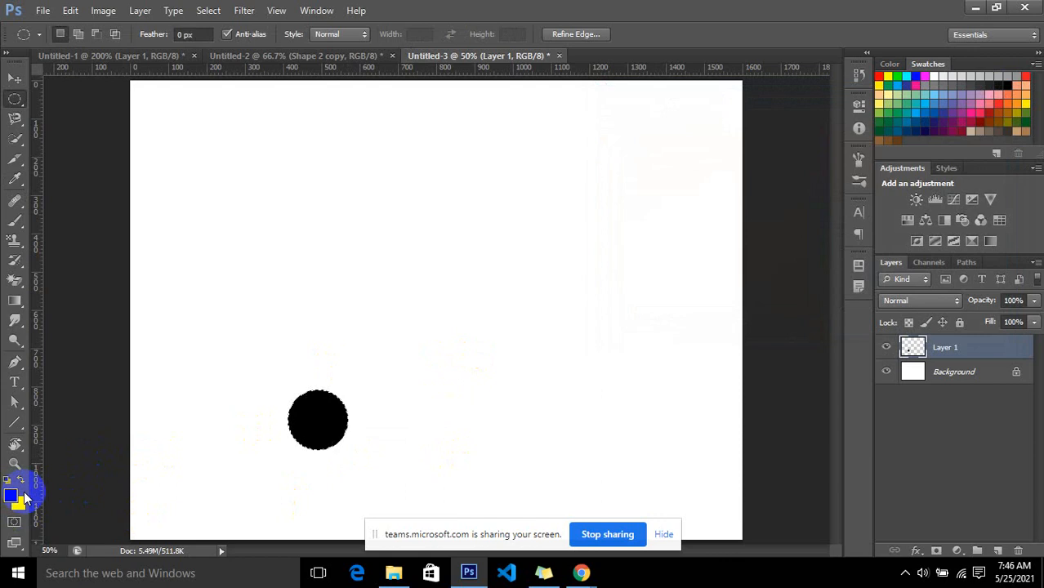
key("d")
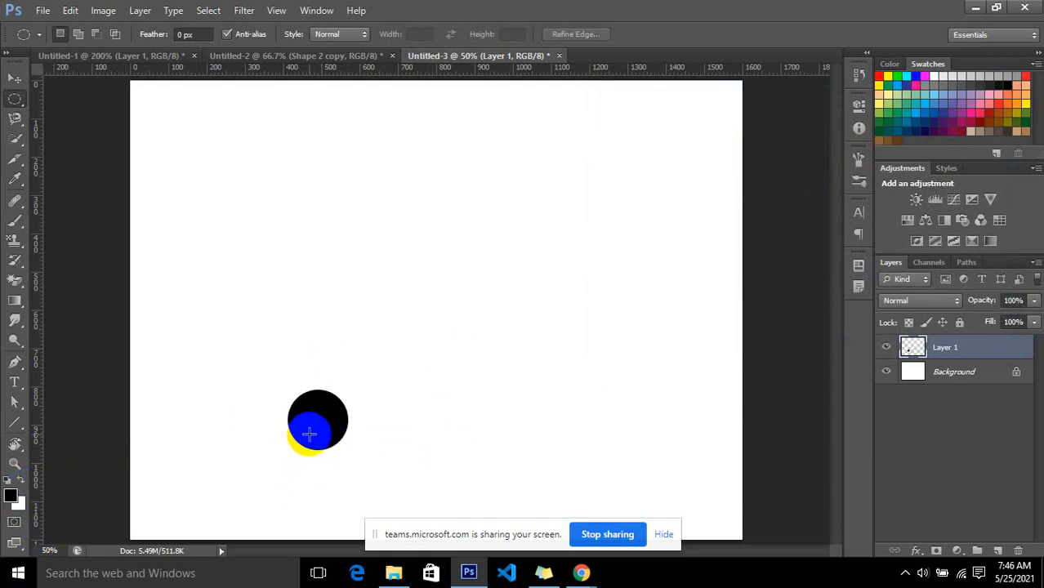
- Duplicate the black circle into twelve overlapping copies, seven going straight up and five descending diagonally to the right
left_click(15, 79)
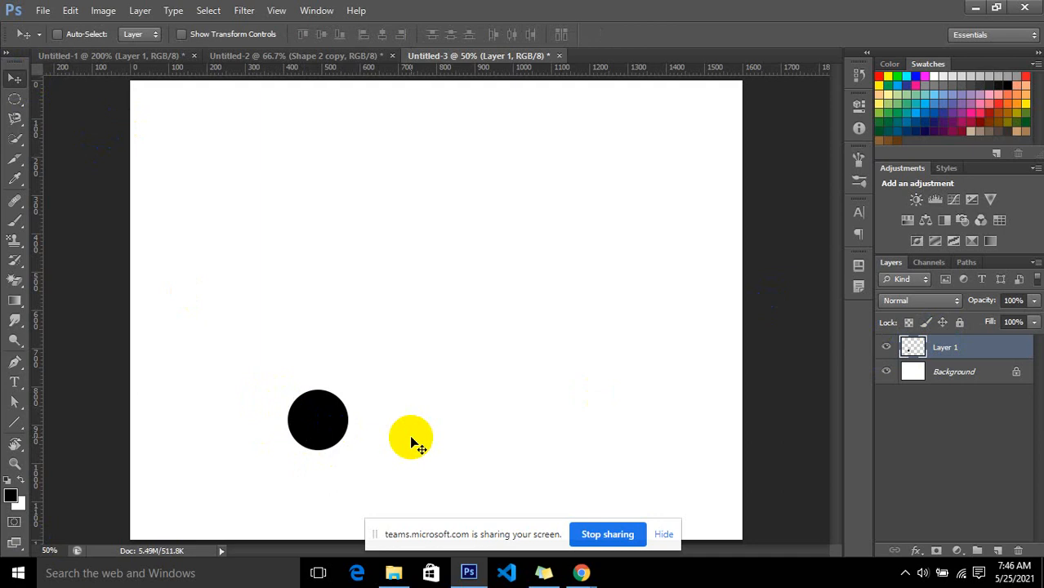
left_click_drag(322, 427, 335, 281)
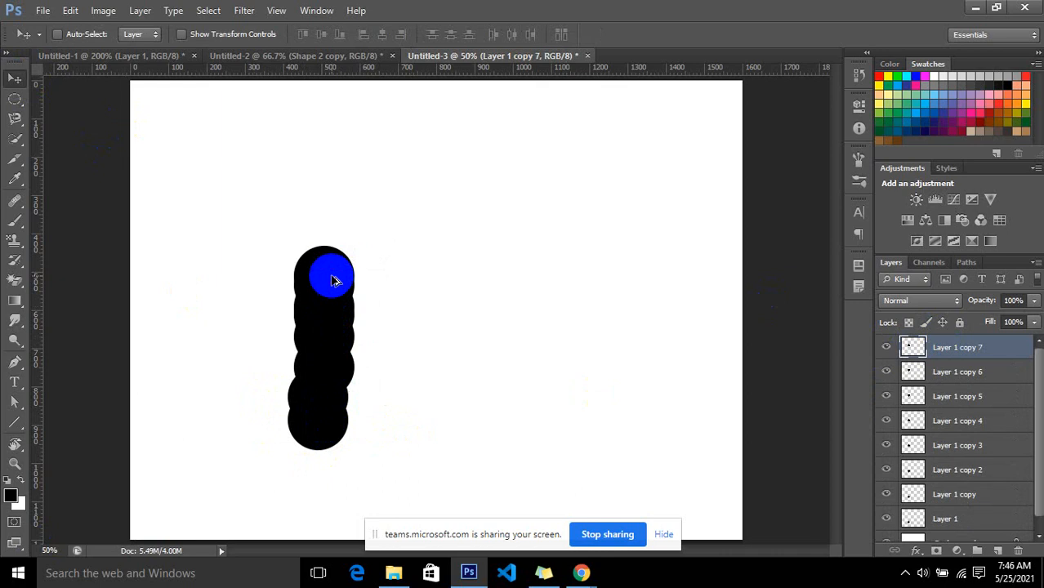
left_click_drag(334, 281, 376, 315)
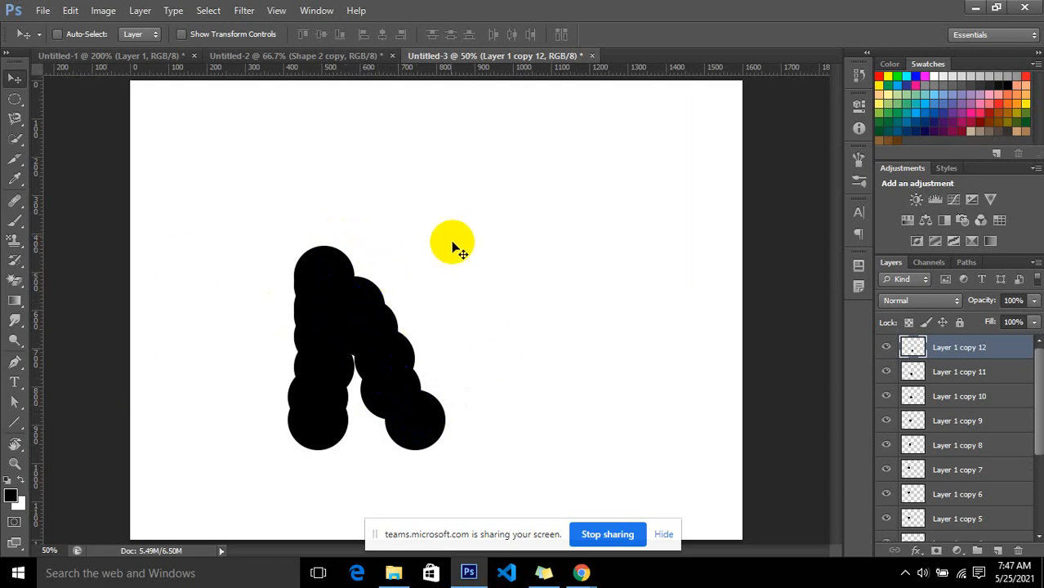
- Display the Actions list and the frame animation Timeline for Untitled-3
left_click(320, 10)
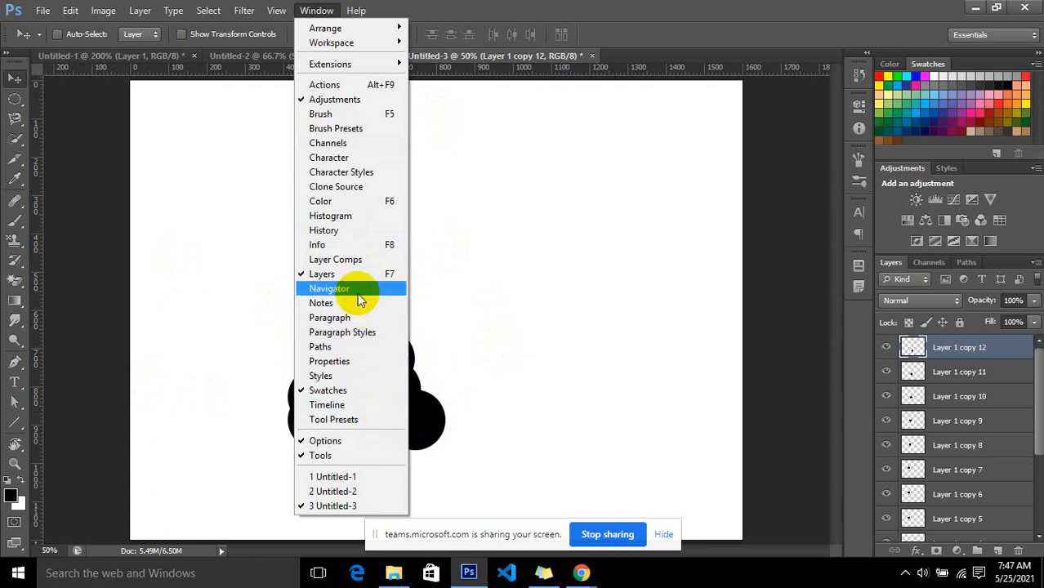
left_click(381, 87)
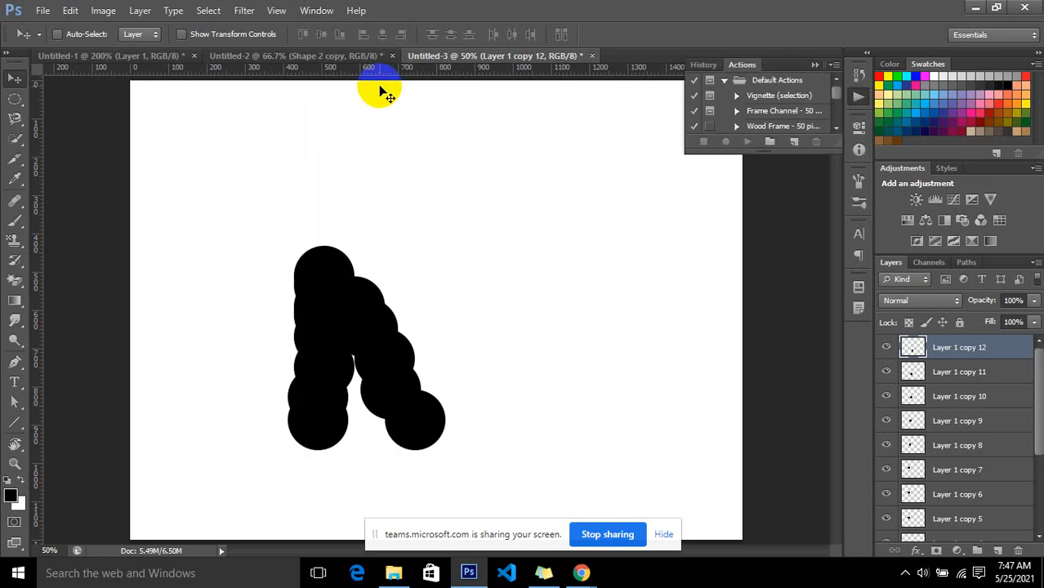
left_click(315, 10)
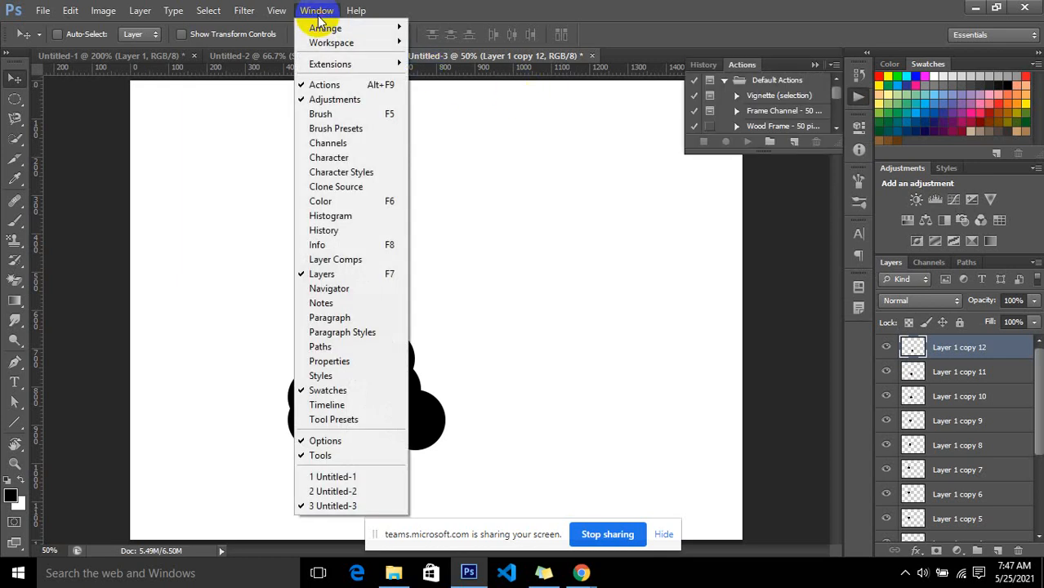
left_click(343, 404)
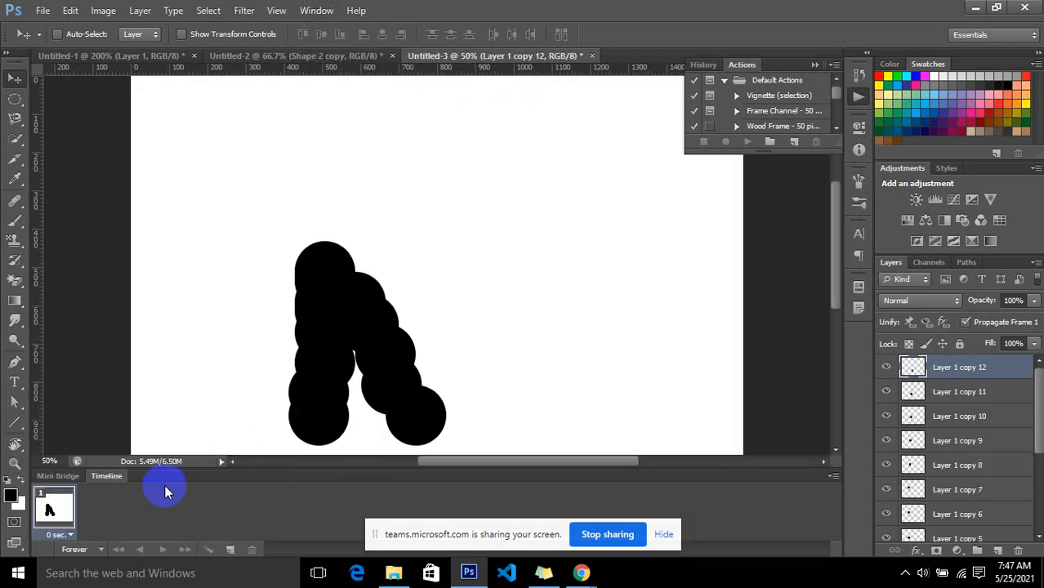
left_click(15, 504)
- Set up frame 1 by hiding every layer except the Background and Layer 1
scroll(1039, 413, "down", 2)
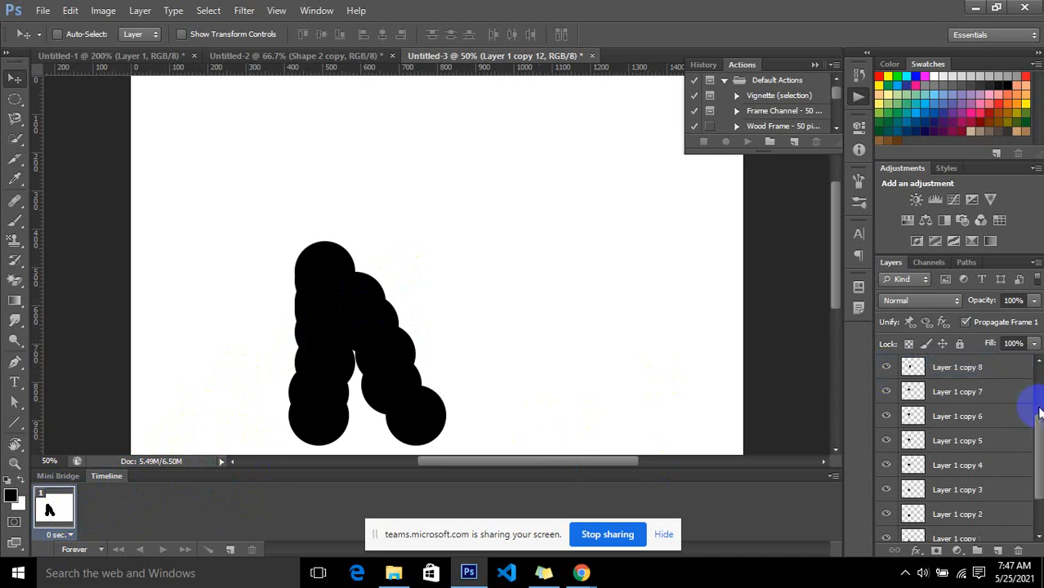
scroll(1039, 413, "down", 2)
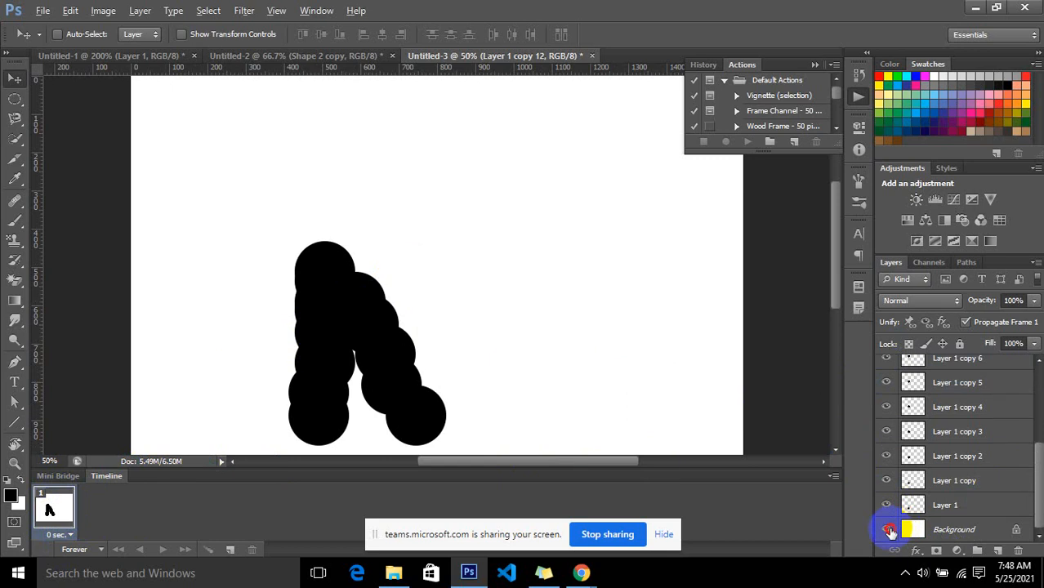
left_click(888, 530, "alt")
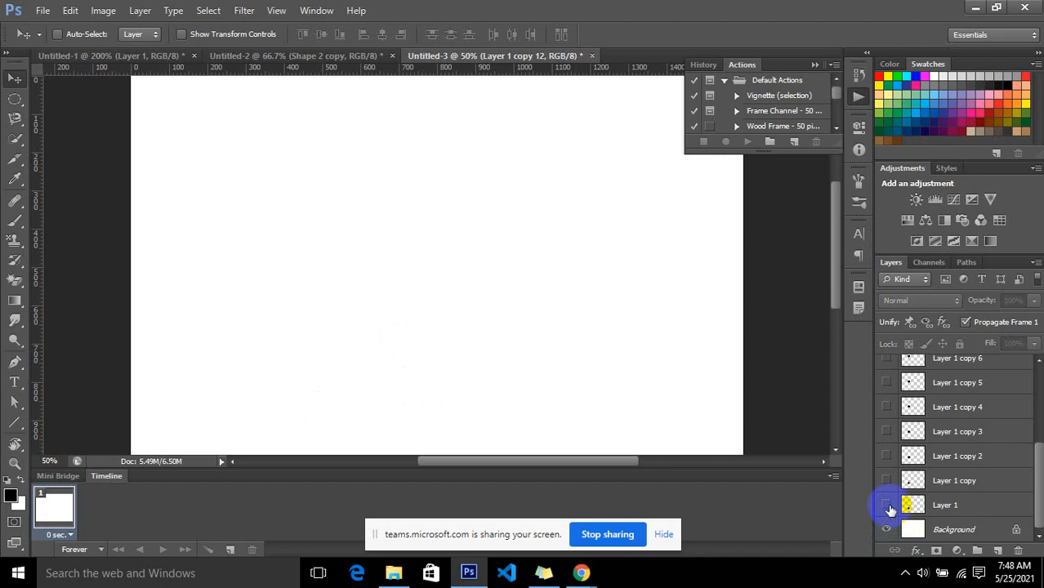
left_click(887, 506)
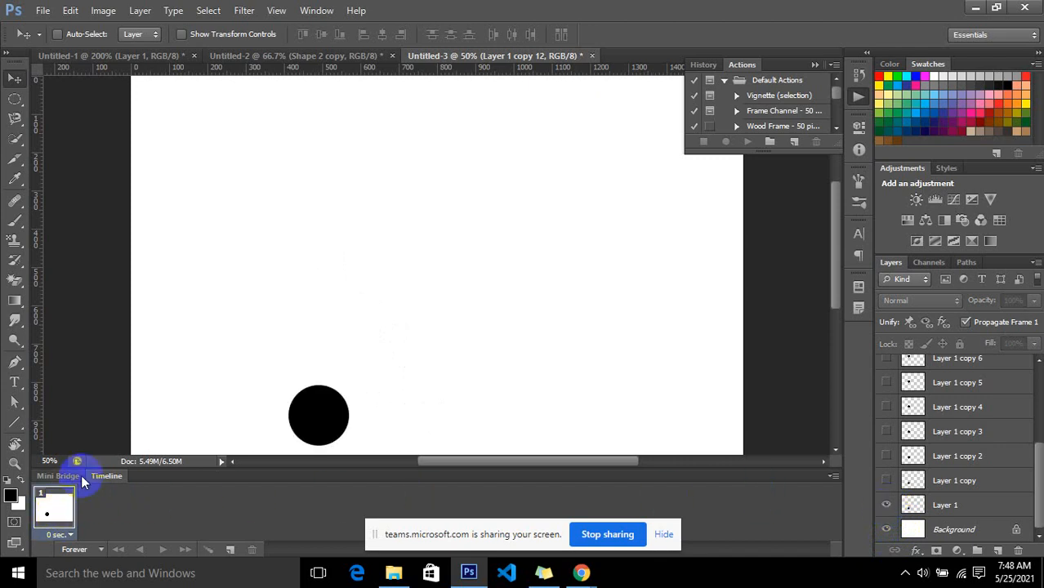
- Add frames 2 and 3, showing only Layer 1 copy in frame 2 and only Layer 1 copy 2 in frame 3 above the Background
left_click(229, 550)
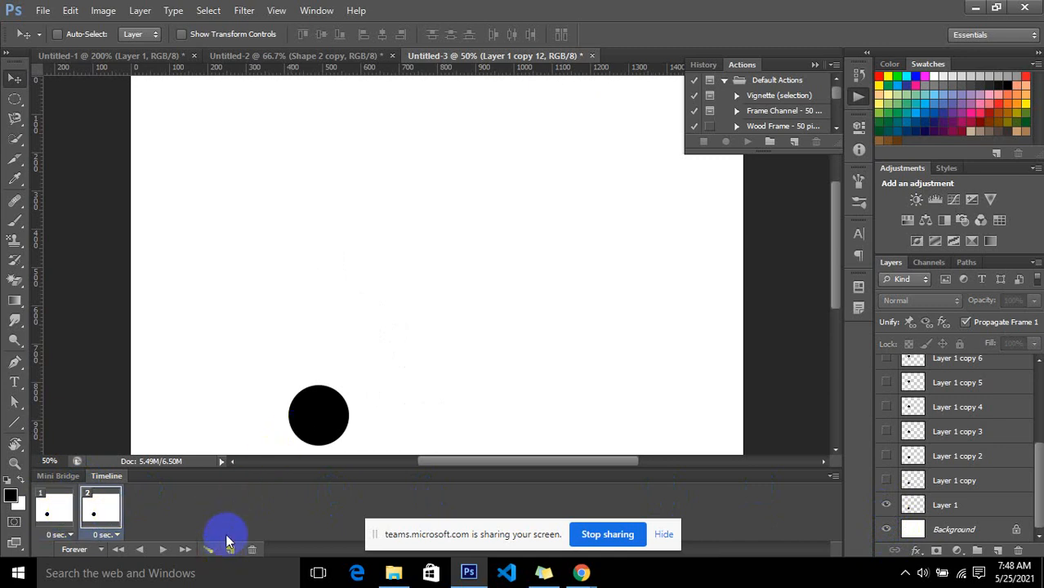
left_click(887, 504)
left_click(887, 480)
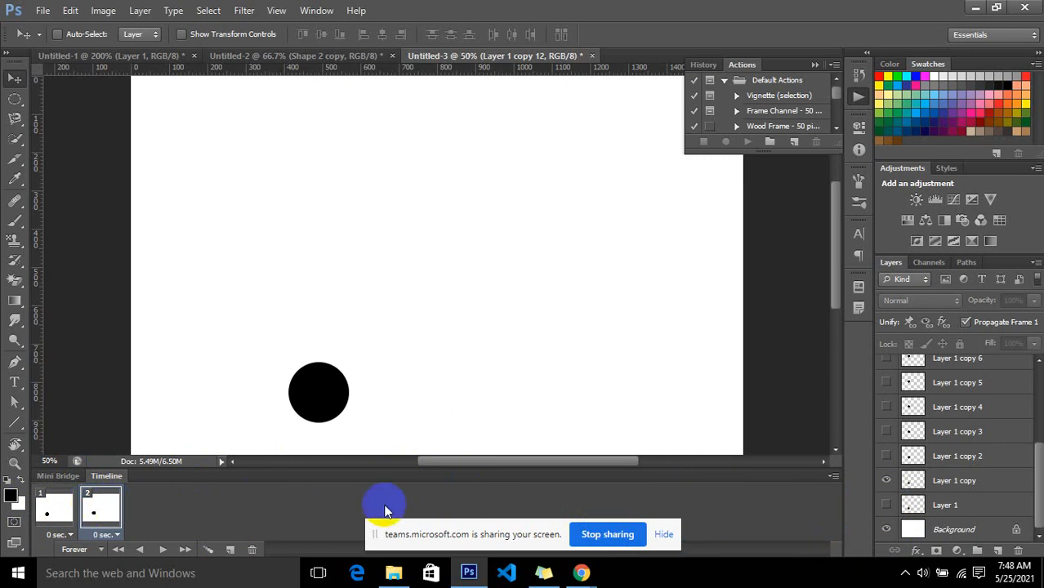
left_click(229, 549)
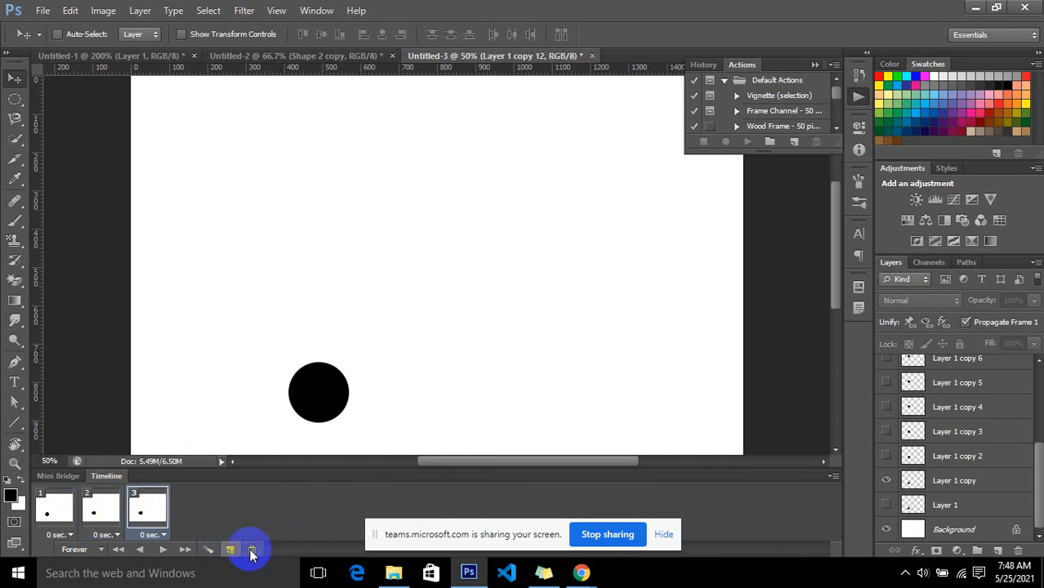
left_click(884, 481)
left_click(886, 456)
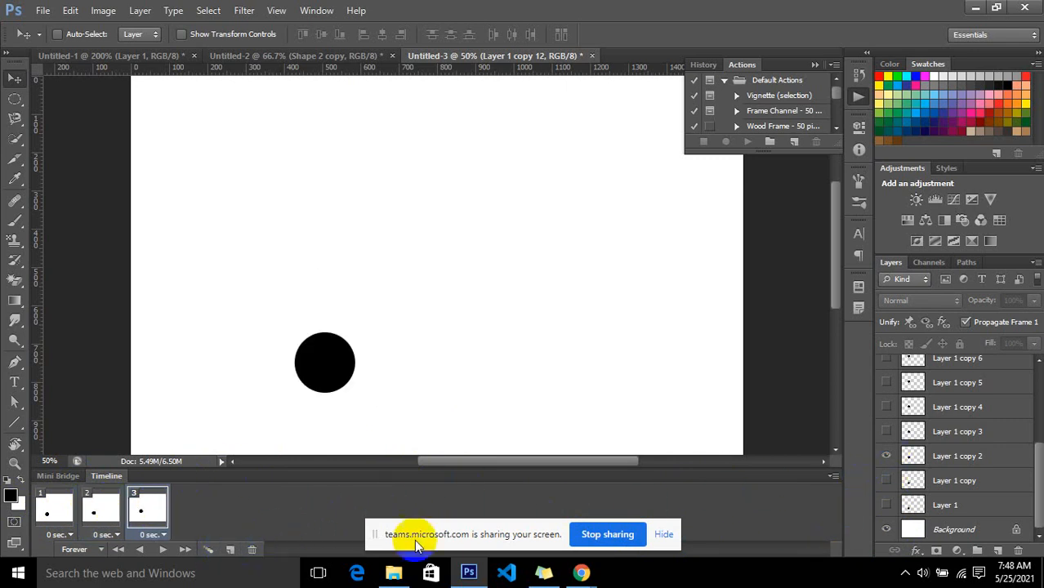
- Add frames 4 and 5, with Layer 1 copy 3 as the only visible circle in frame 4 and Layer 1 copy 4 in frame 5
left_click(227, 549)
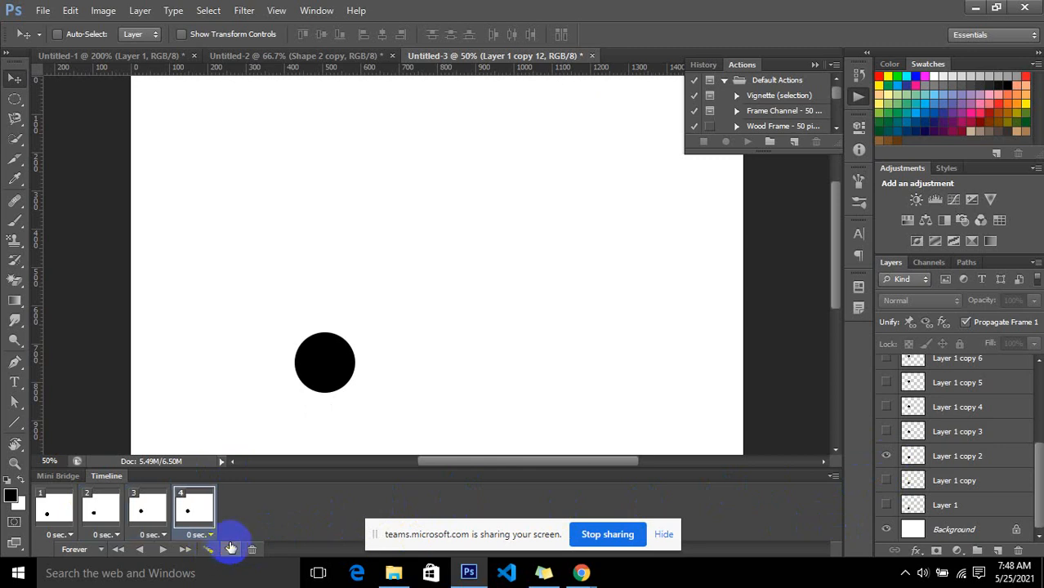
left_click(886, 456)
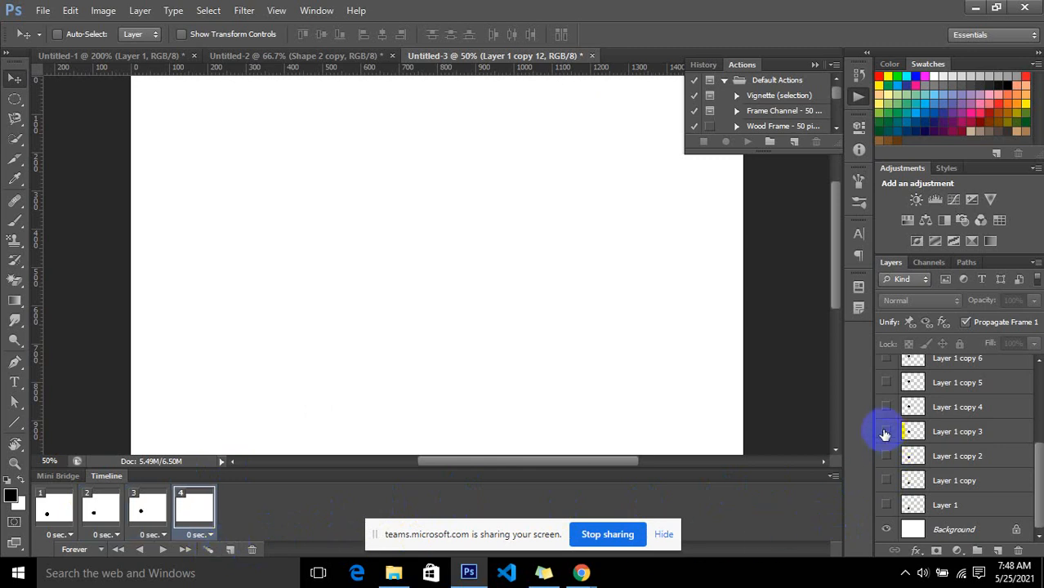
left_click(887, 431)
left_click(228, 550)
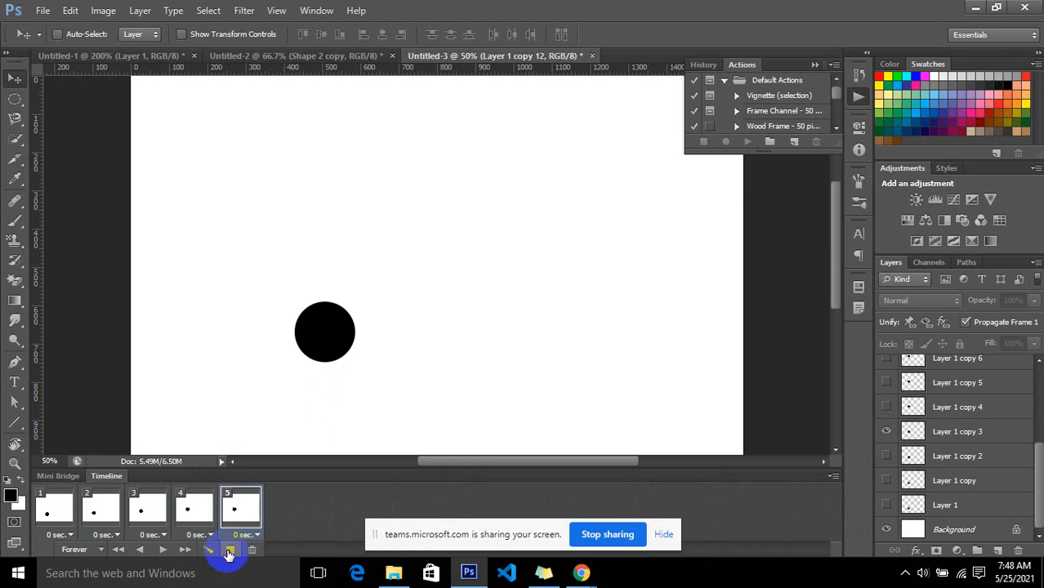
left_click(886, 430)
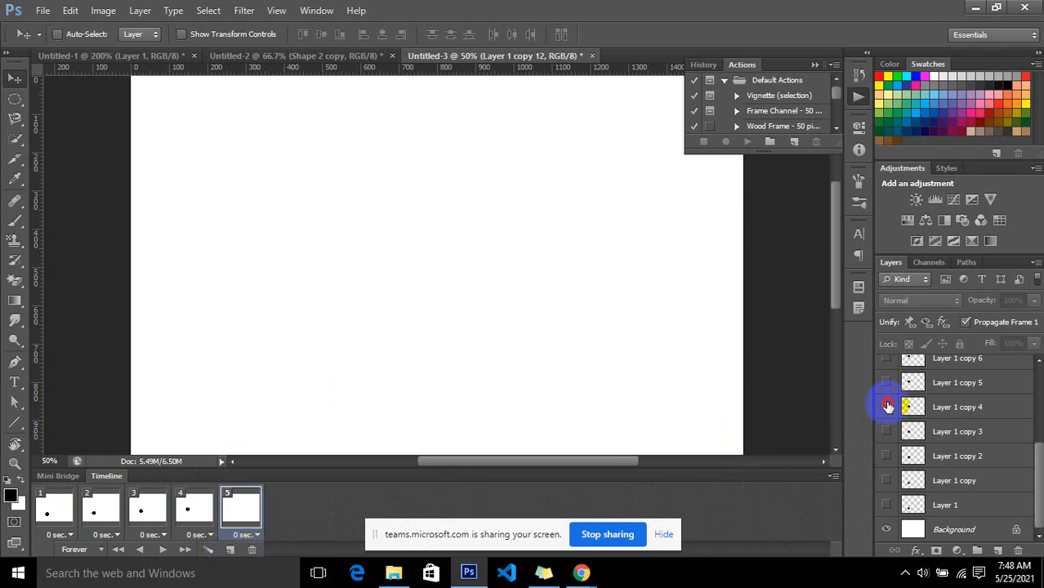
left_click(886, 407)
- Add frames 6 and 7, with Layer 1 copy 5 as the only visible circle in frame 6 and Layer 1 copy 6 in frame 7
left_click(229, 551)
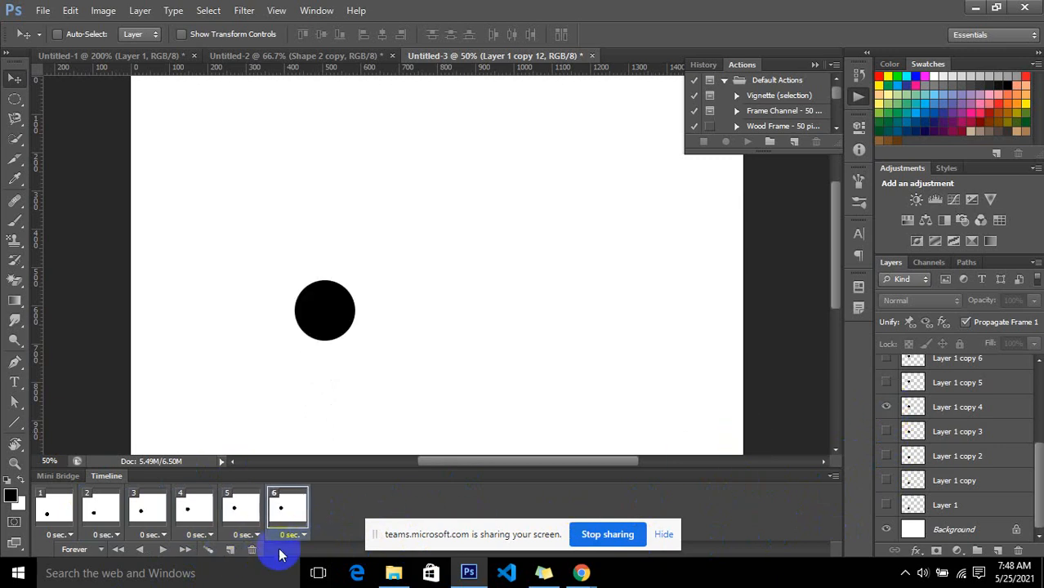
left_click(886, 406)
left_click(886, 382)
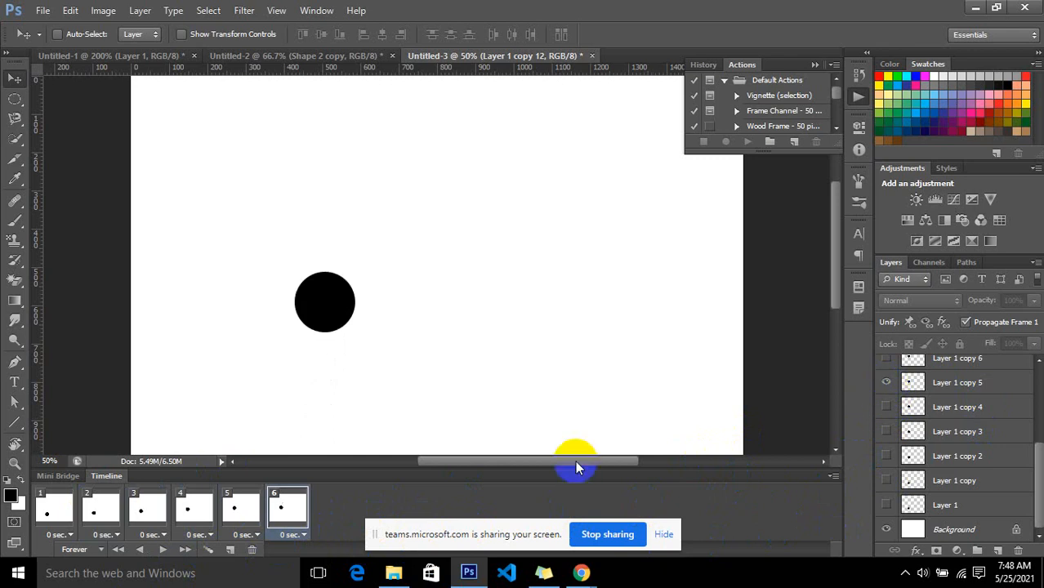
left_click(232, 550)
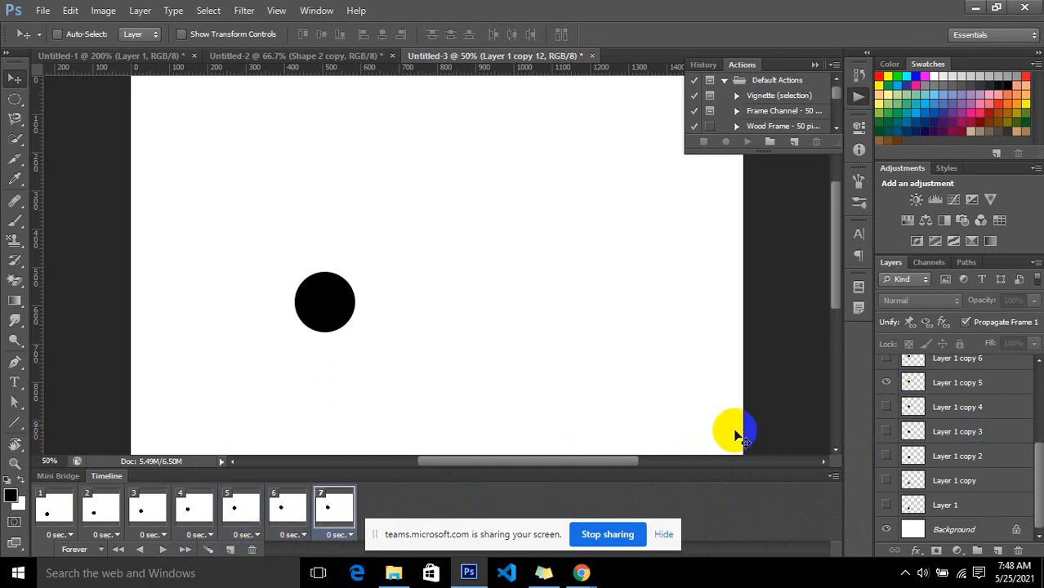
left_click(889, 382)
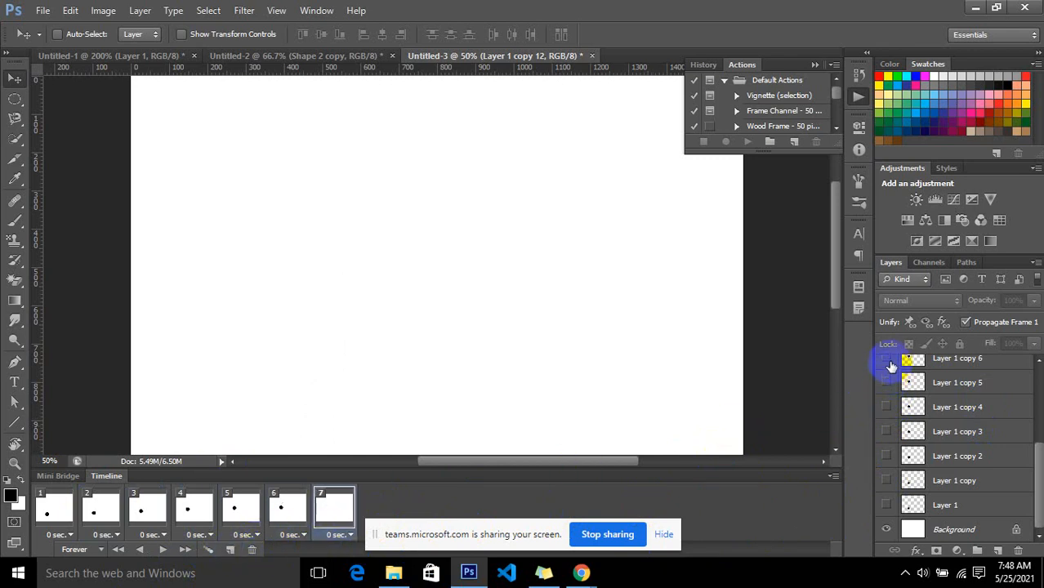
left_click(889, 362)
- Add frames 8 and 9, with Layer 1 copy 7 as the only visible circle in frame 8 and Layer 1 copy 8 in frame 9
scroll(890, 372, "up", 2)
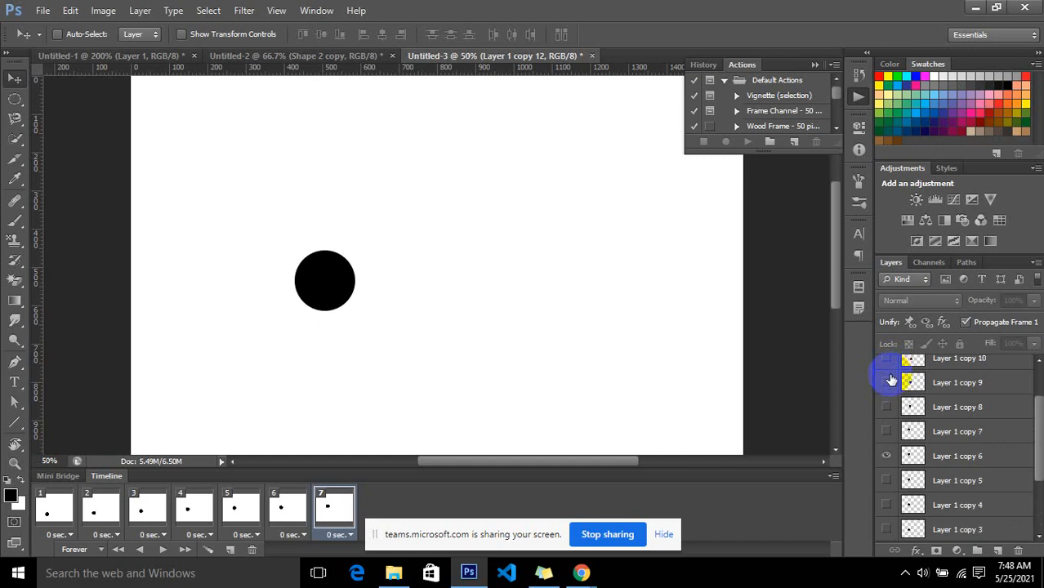
left_click(230, 550)
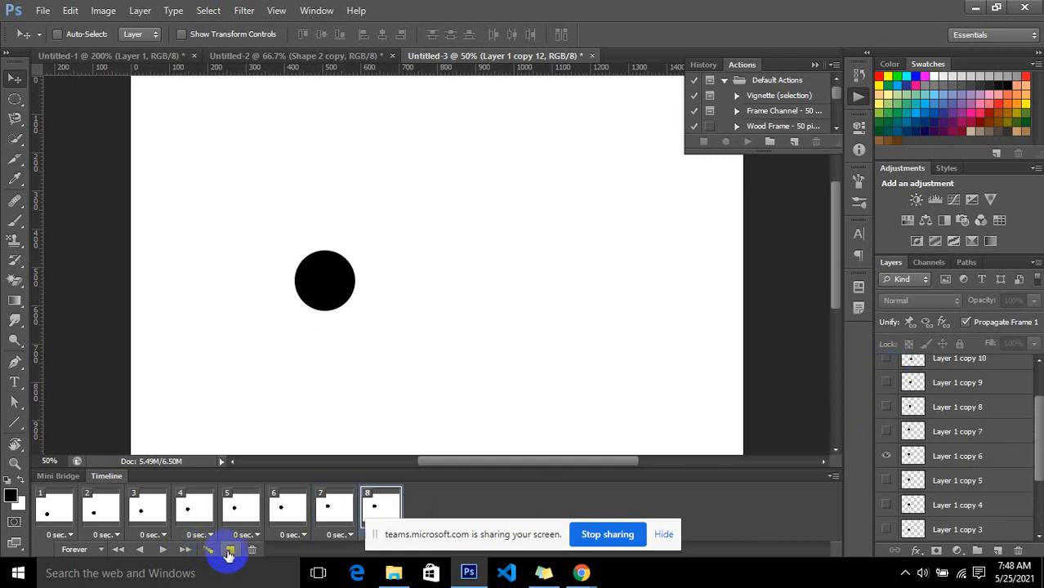
left_click(886, 455)
left_click(886, 431)
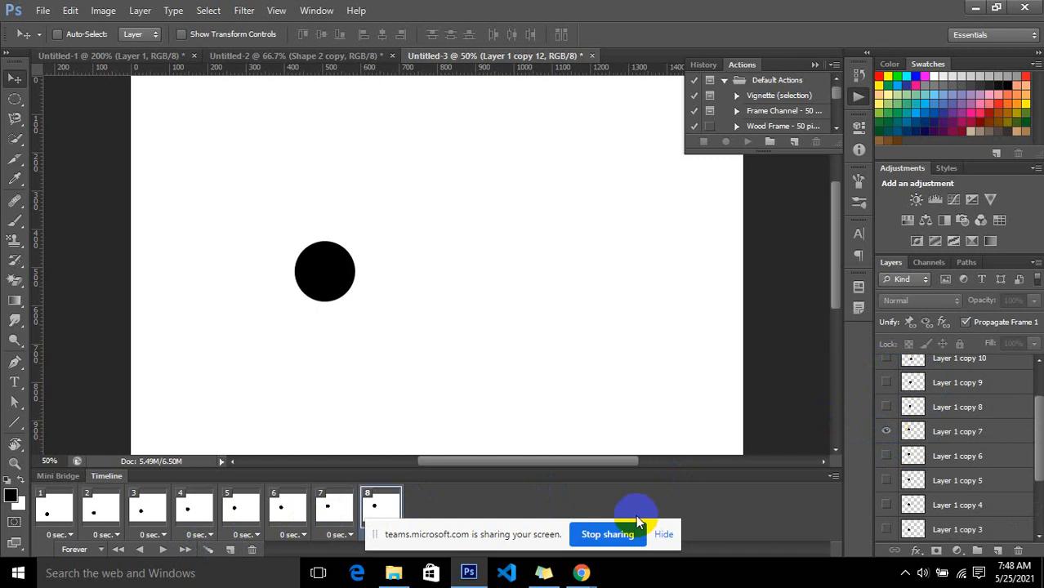
left_click(232, 549)
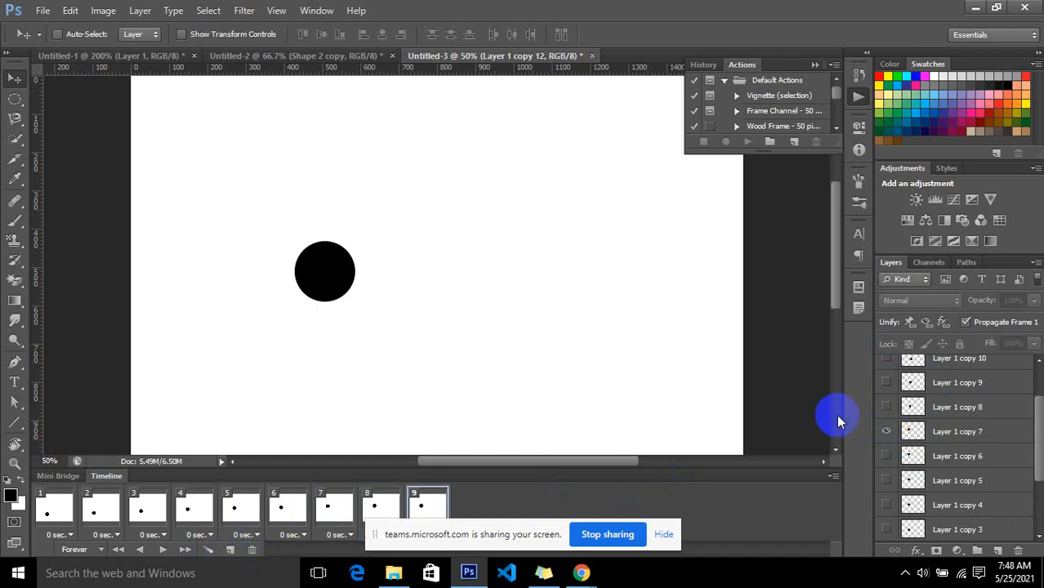
left_click(886, 431)
left_click(887, 407)
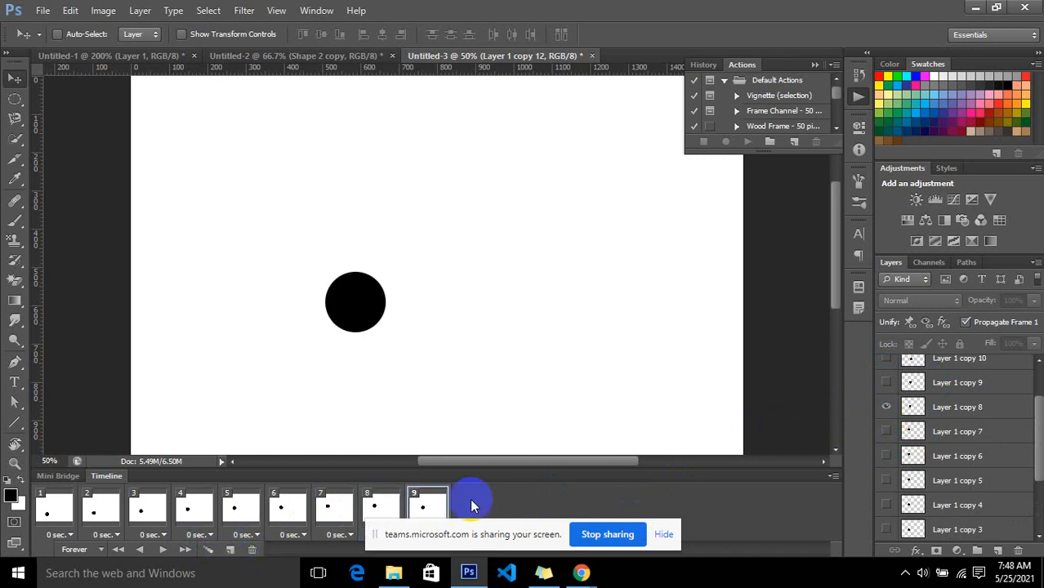
- Add frame 10 and swap its visible circle from Layer 1 copy 8 to Layer 1 copy 9
left_click(231, 549)
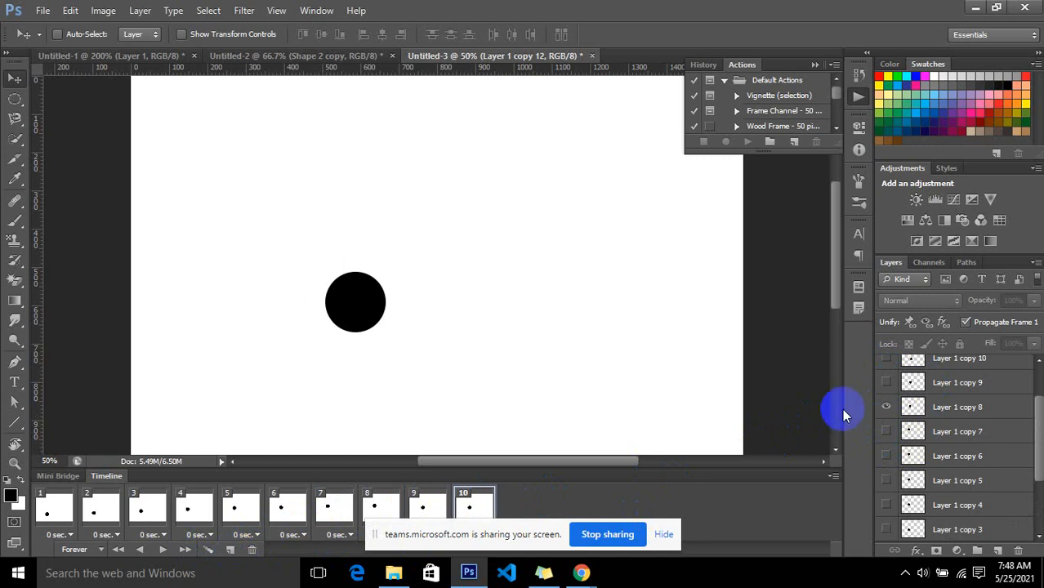
left_click(887, 406)
left_click(886, 383)
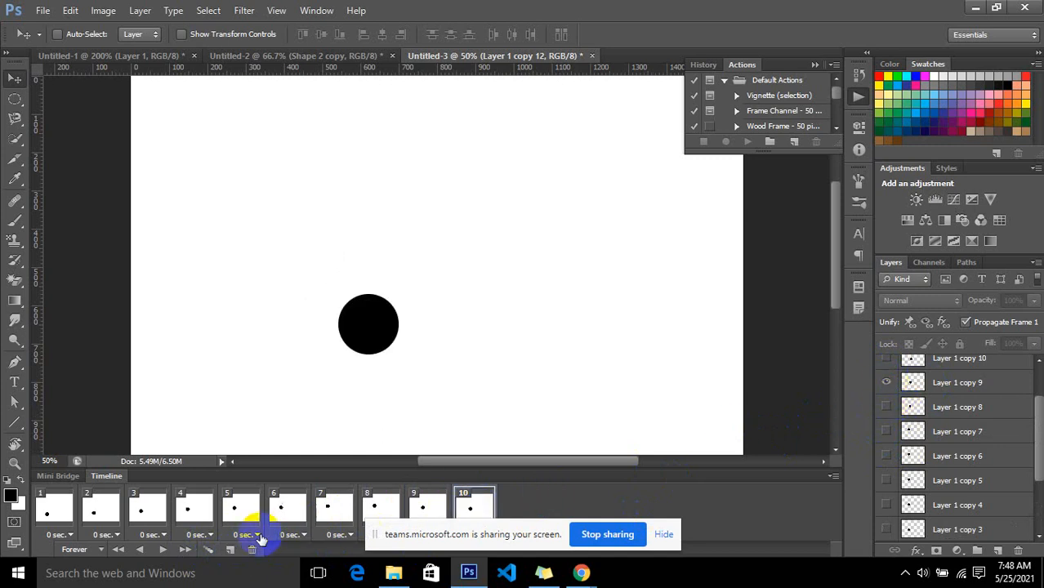
- Add frames 11 and 12, with Layer 1 copy 10 as the only visible circle in frame 11 and Layer 1 copy 11 in frame 12
left_click(233, 550)
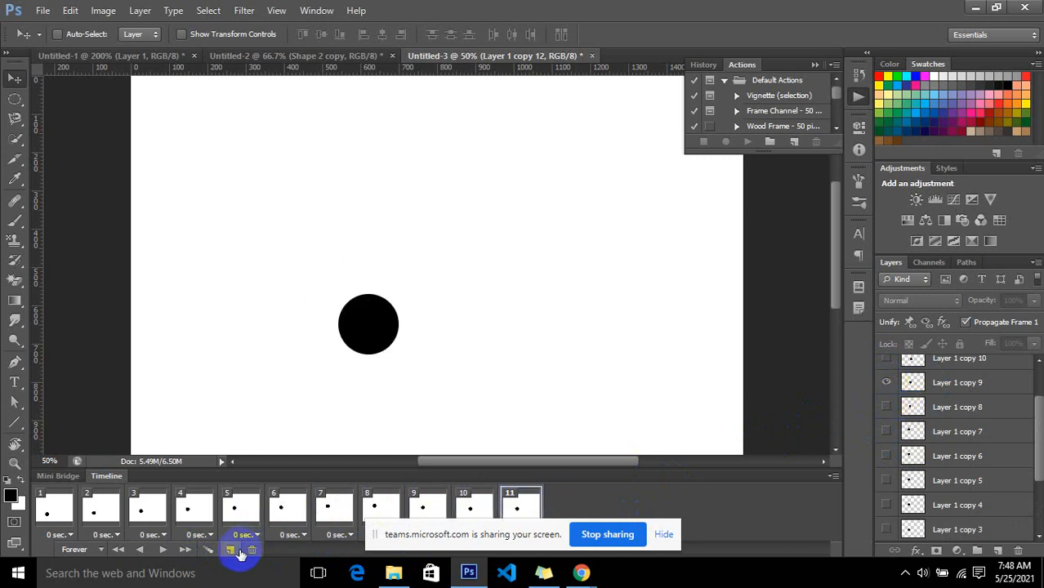
left_click(887, 382)
left_click(887, 361)
scroll(895, 392, "up", 2)
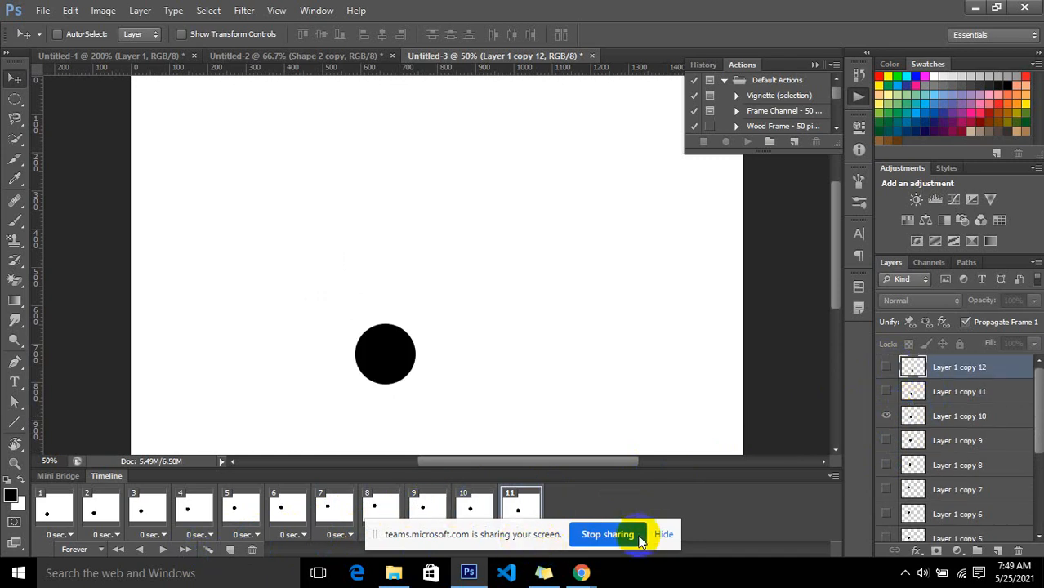
left_click(663, 534)
left_click(233, 550)
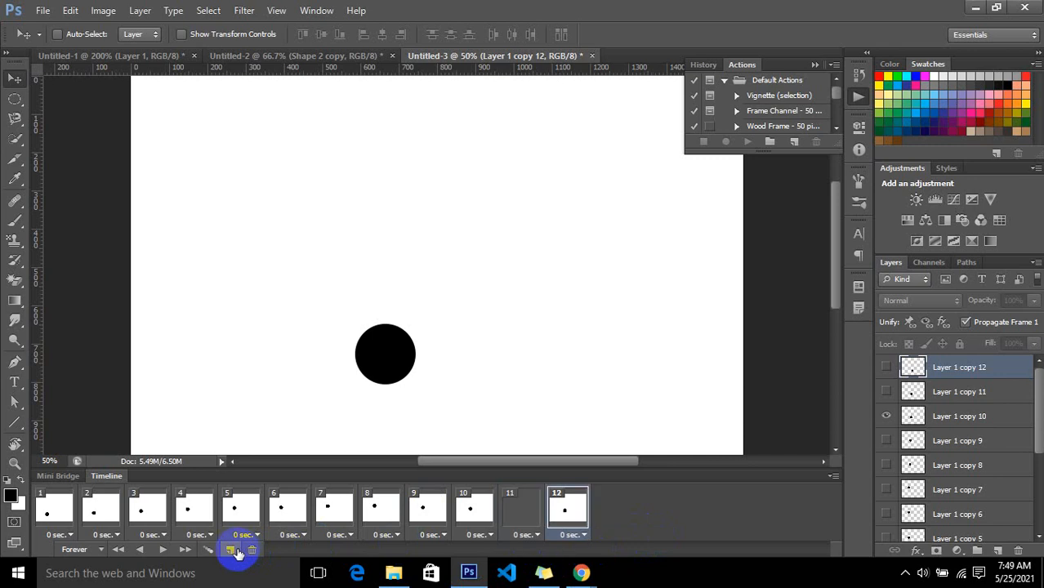
left_click(886, 416)
left_click(886, 392)
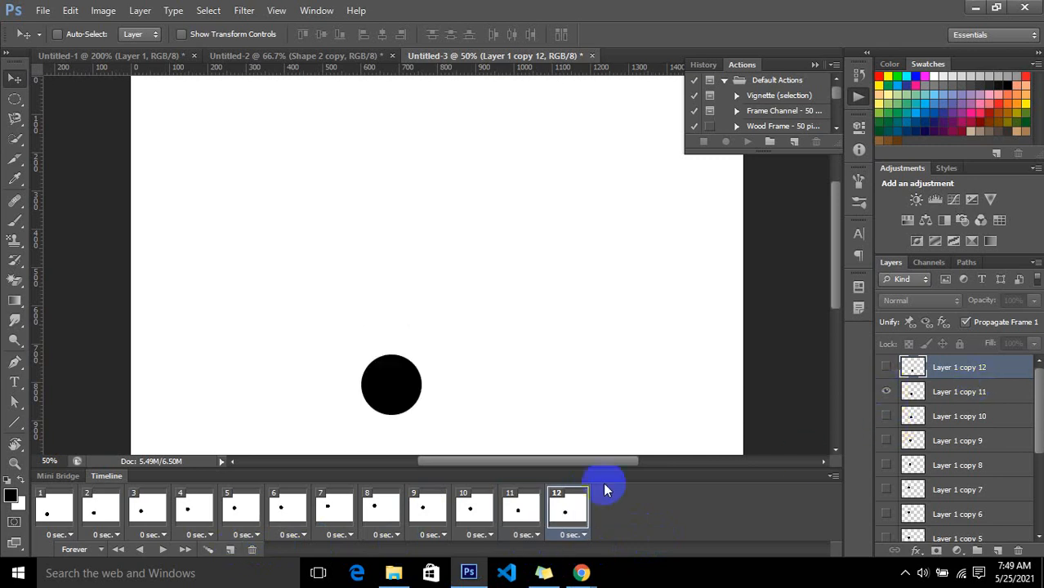
- Add frame 13 with Layer 1 copy 12 as its only visible circle, and play the finished frame animation
left_click(232, 551)
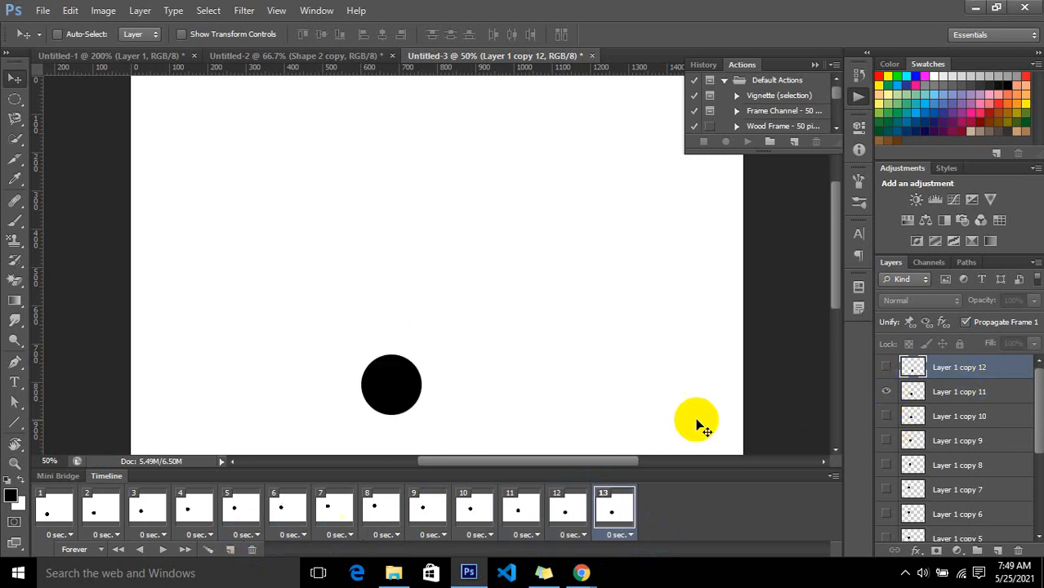
left_click(886, 392)
left_click(886, 368)
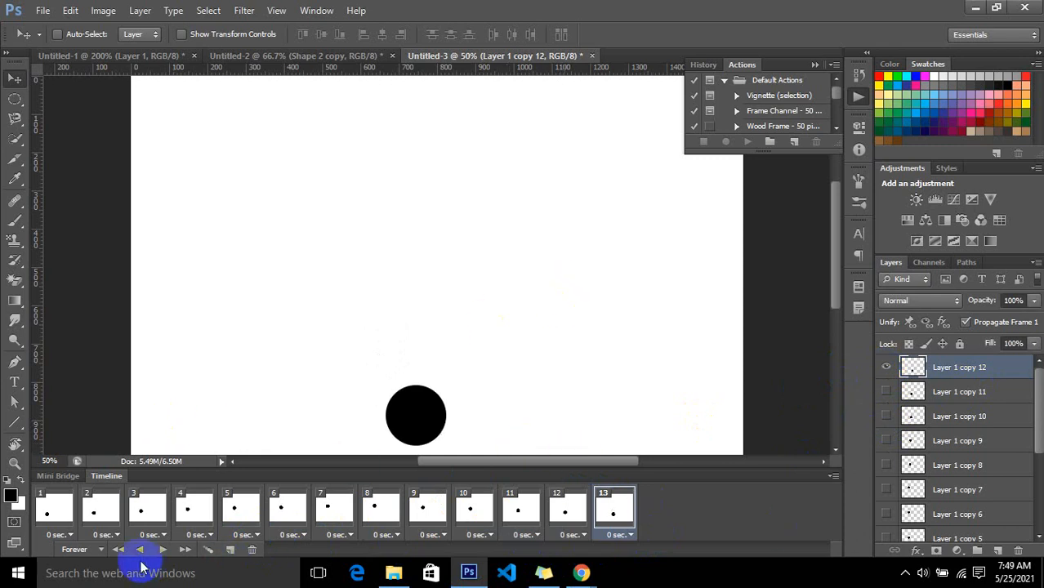
left_click(164, 549)
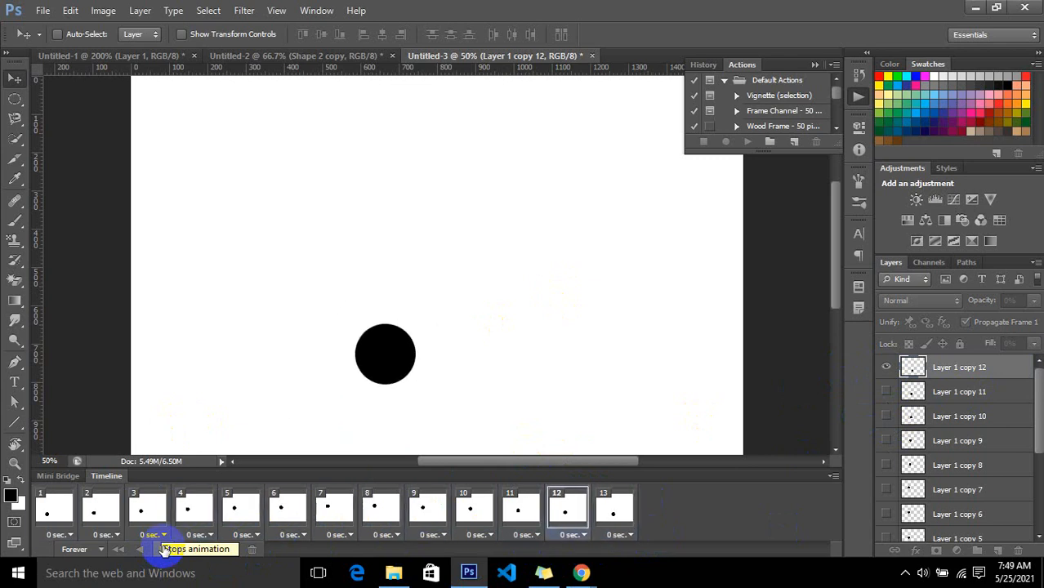
left_click(164, 549)
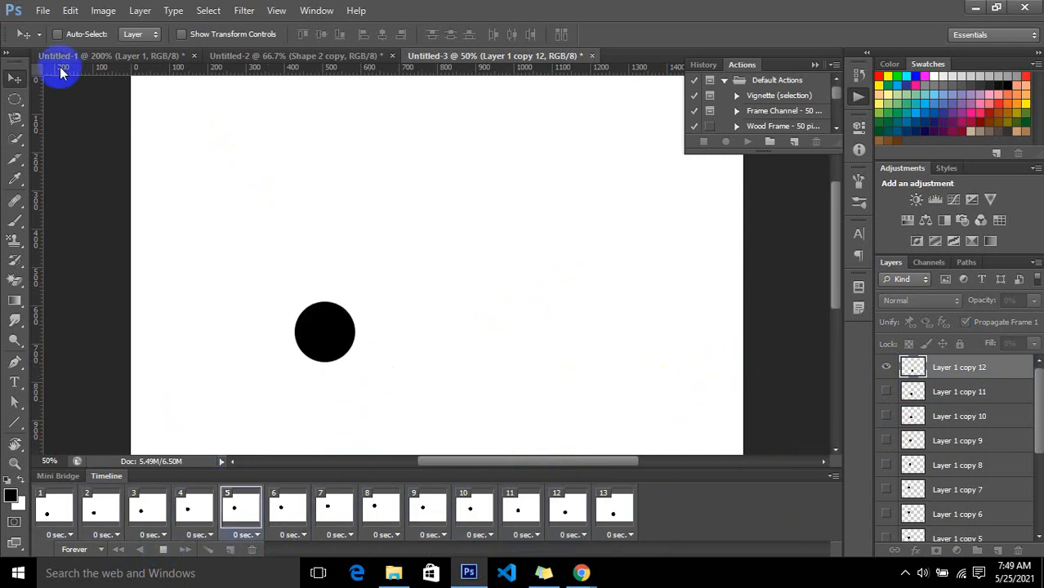
left_click(42, 11)
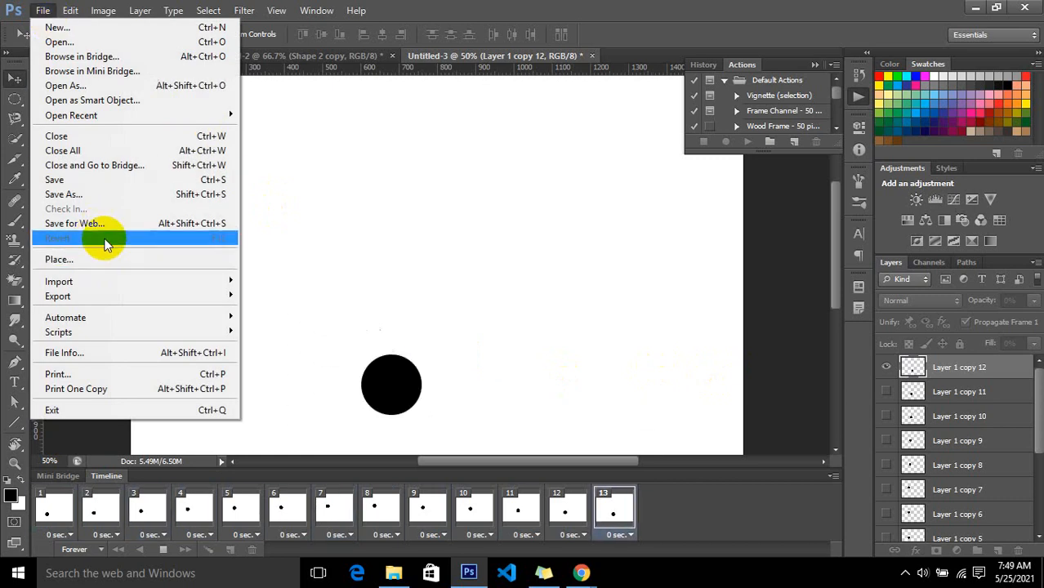
left_click(108, 196)
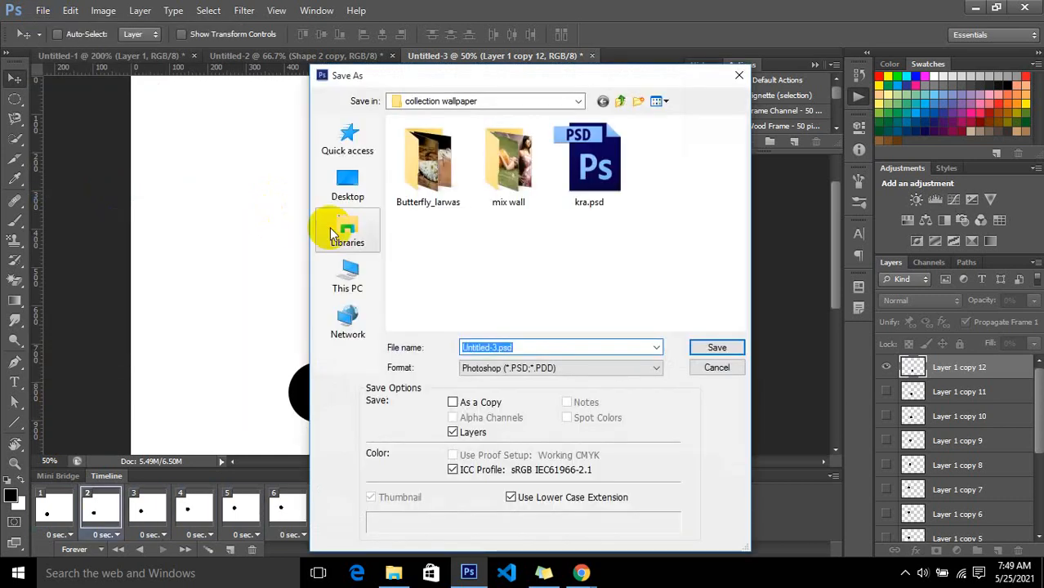
left_click(738, 75)
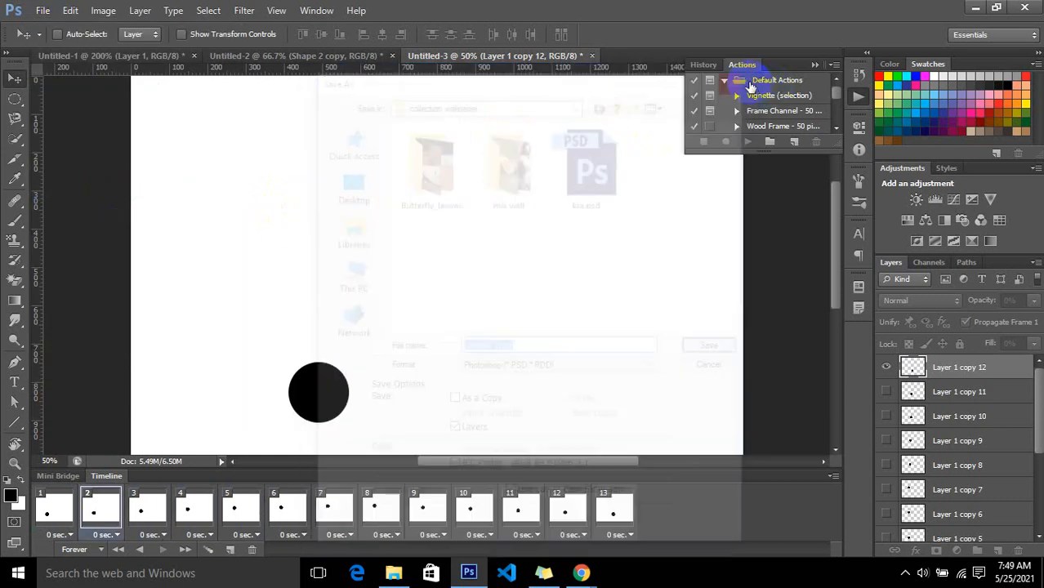
- Export the animation with Save for Web as the GIF Untitled-3.gif in the logo folder
left_click(44, 11)
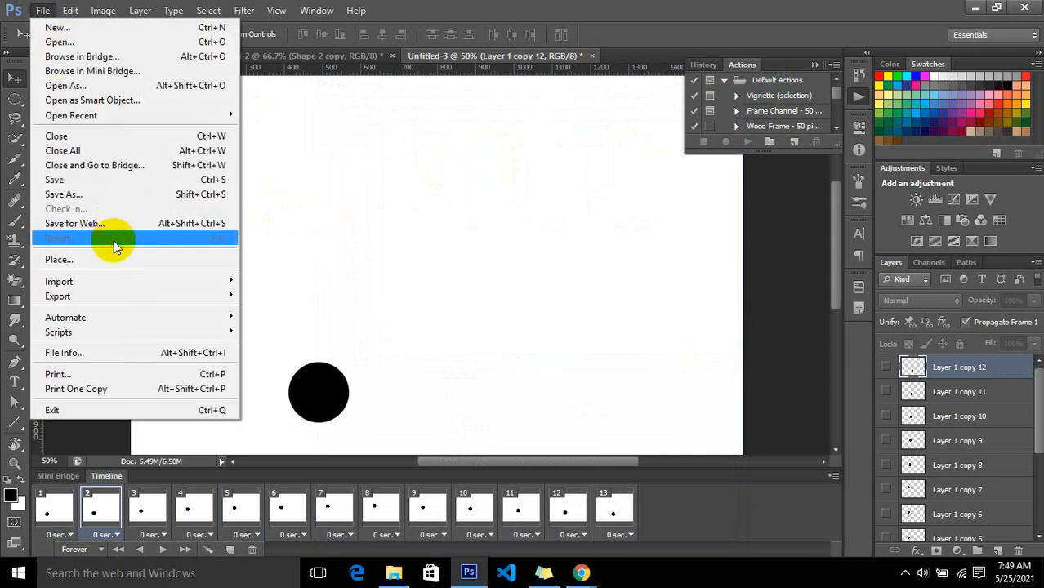
left_click(116, 225)
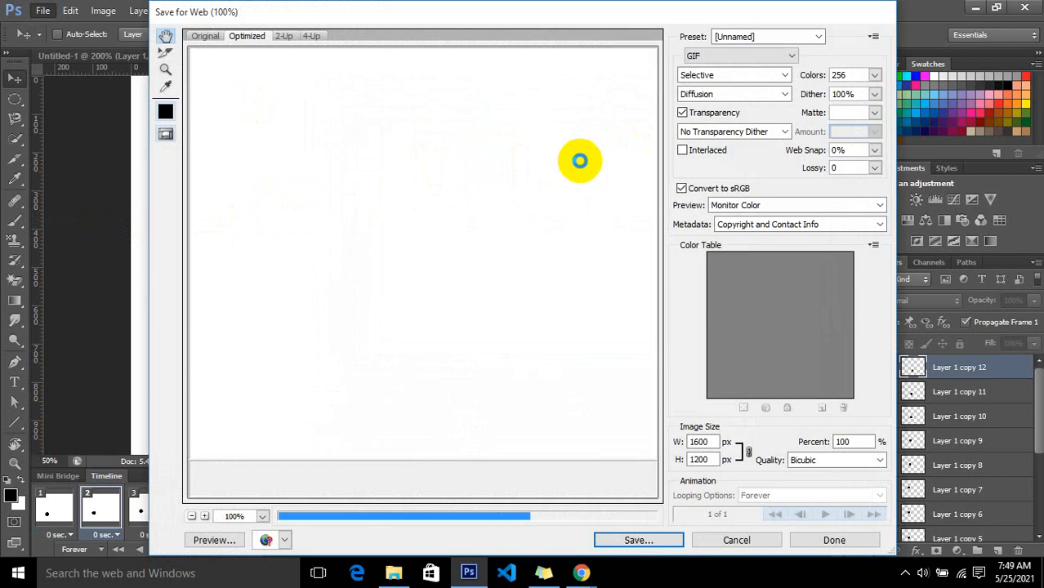
left_click(670, 539)
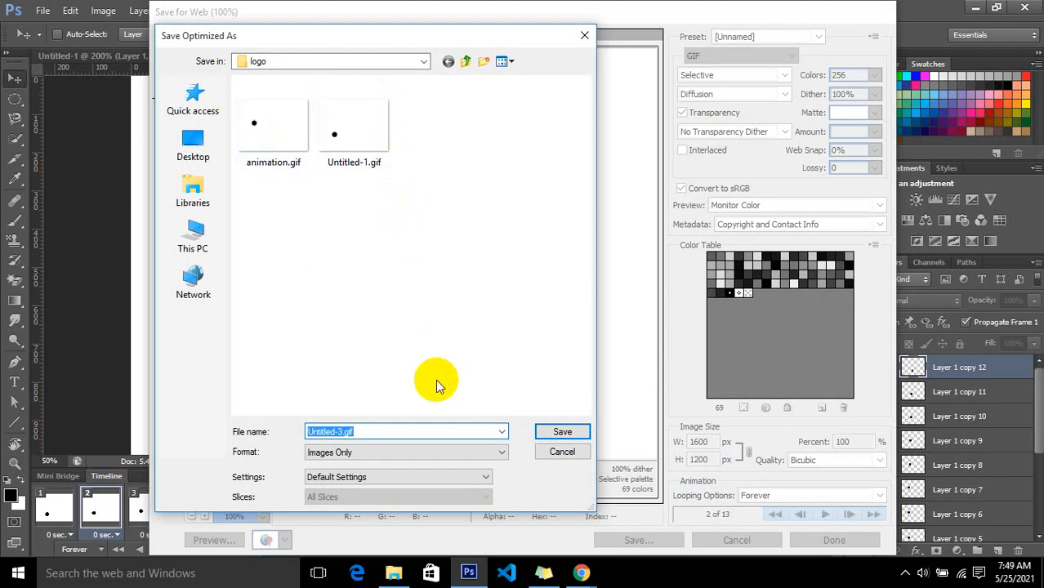
left_click(575, 432)
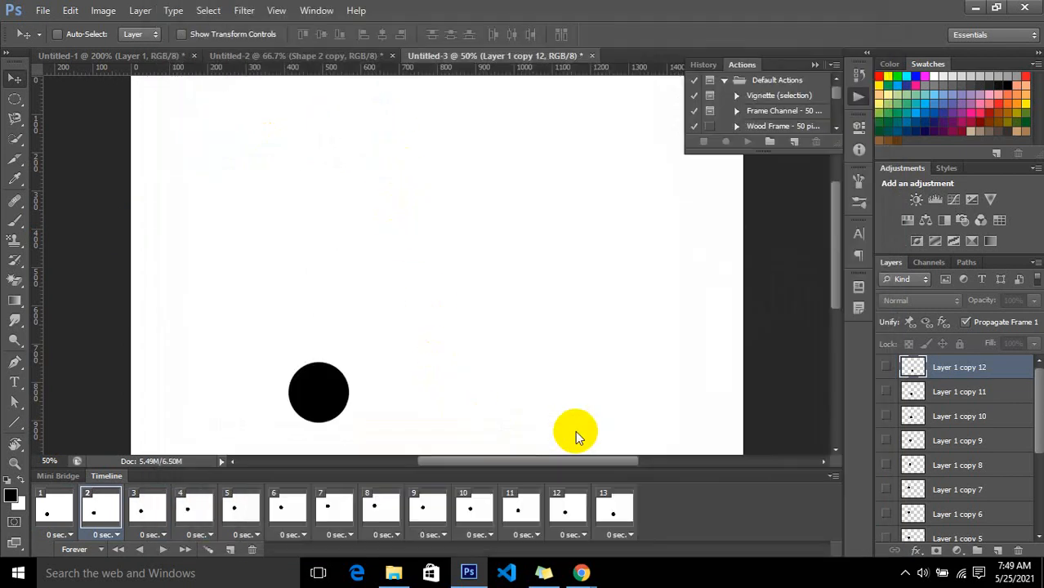
- Open Untitled-3.gif from the desktop's logo folder in Chrome to watch the exported animation, and close it after viewing
key("super+d")
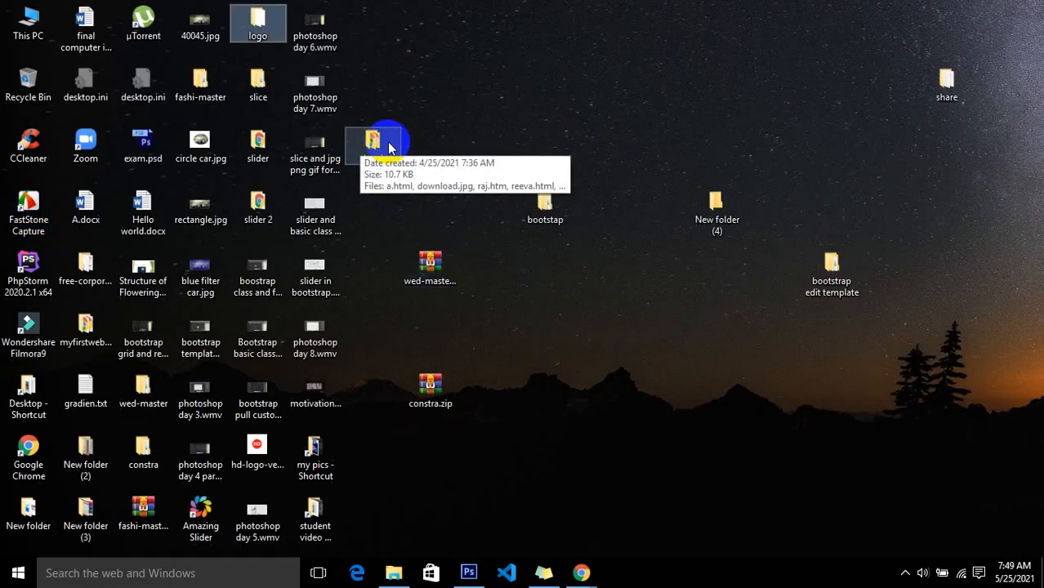
double_click(258, 29)
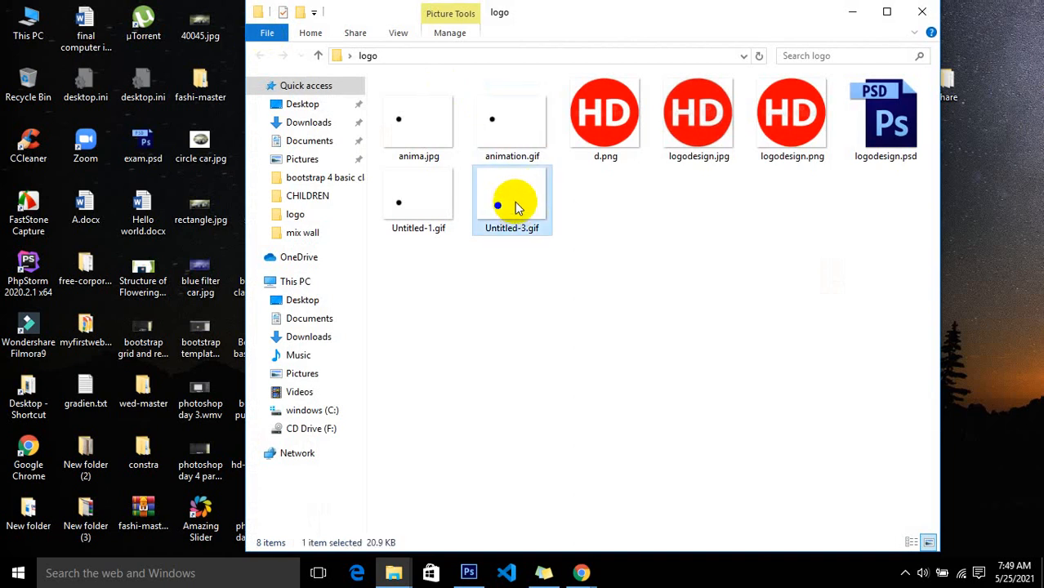
left_click(516, 199)
left_click(578, 561)
left_click_drag(577, 560, 294, 48)
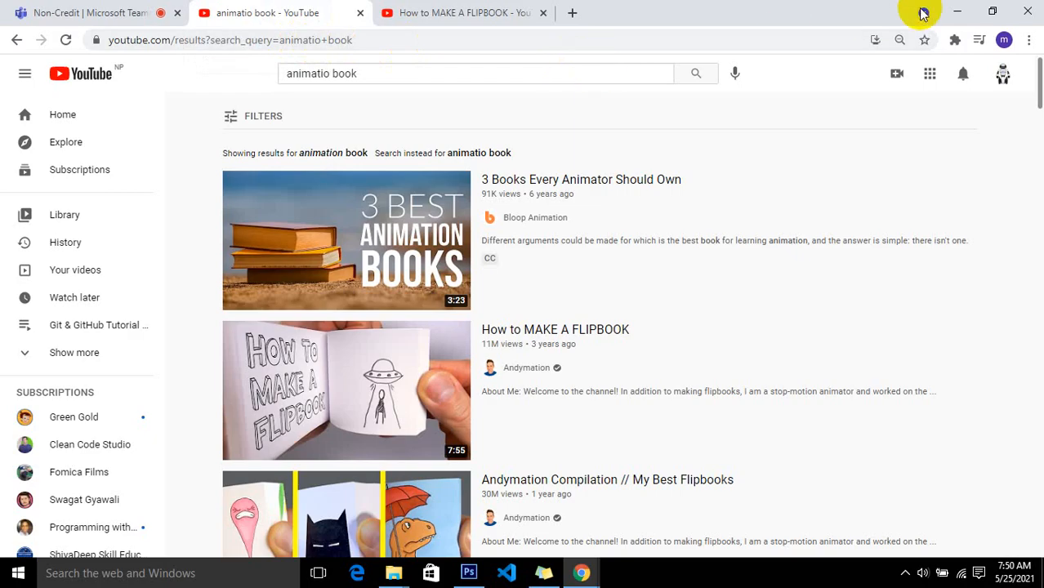
left_click(957, 11)
left_click_drag(530, 196, 363, 41)
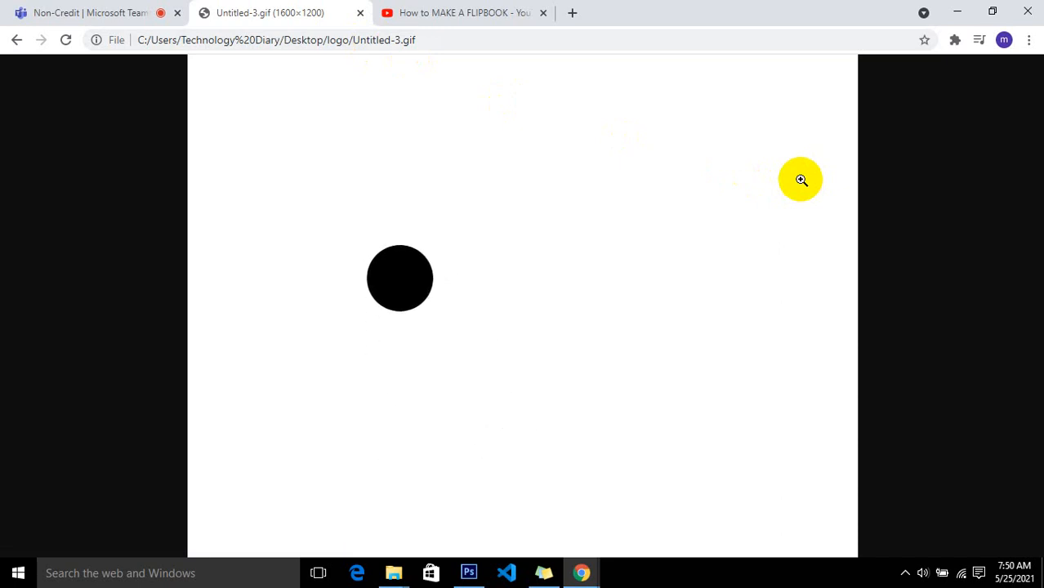
left_click(361, 15)
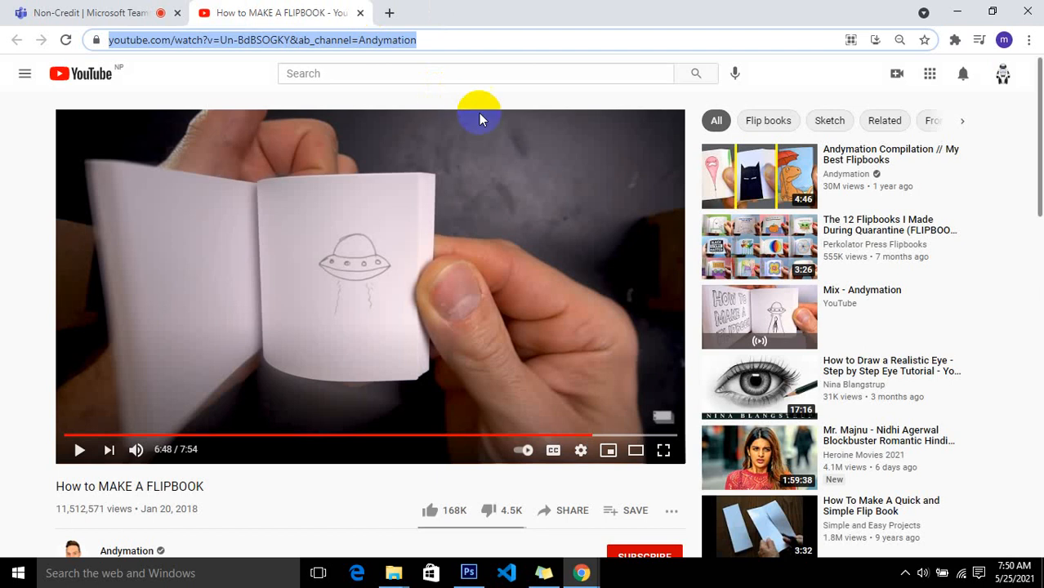
- Search YouTube for "logo design in photoshop" and look through the resulting videos
left_click(151, 10)
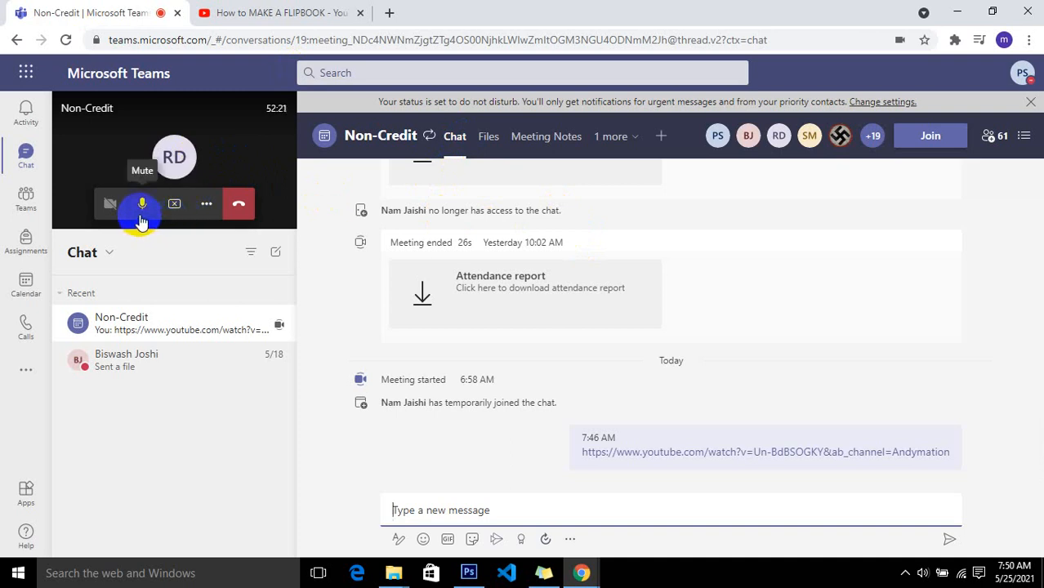
left_click(274, 13)
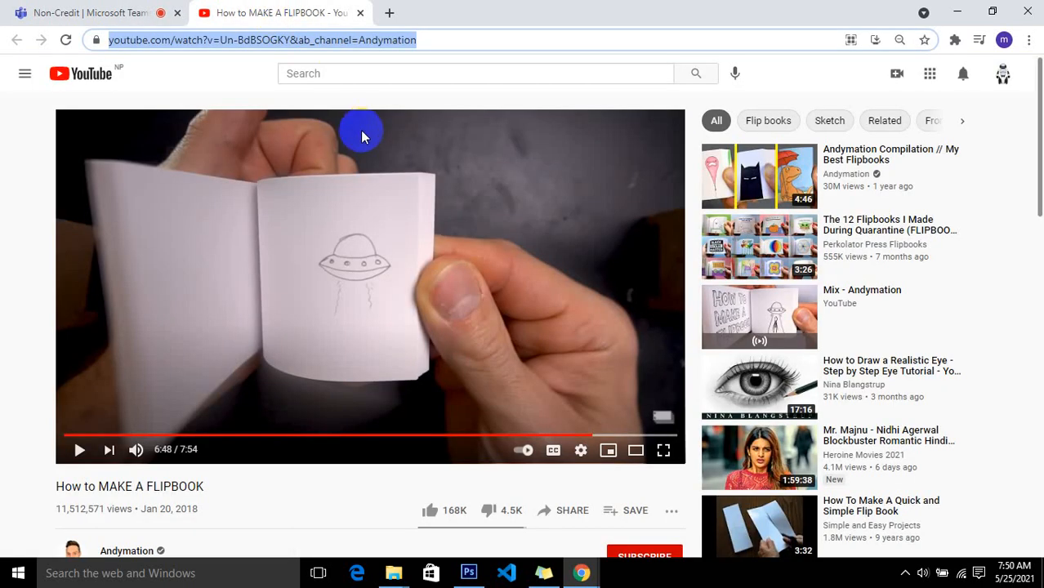
left_click(381, 74)
type("log")
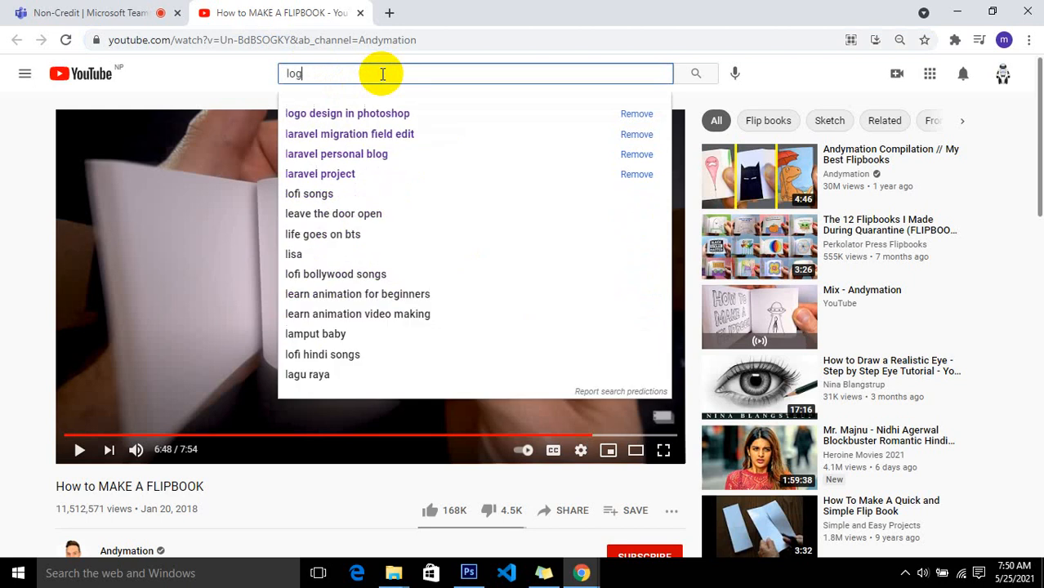
type("o design in")
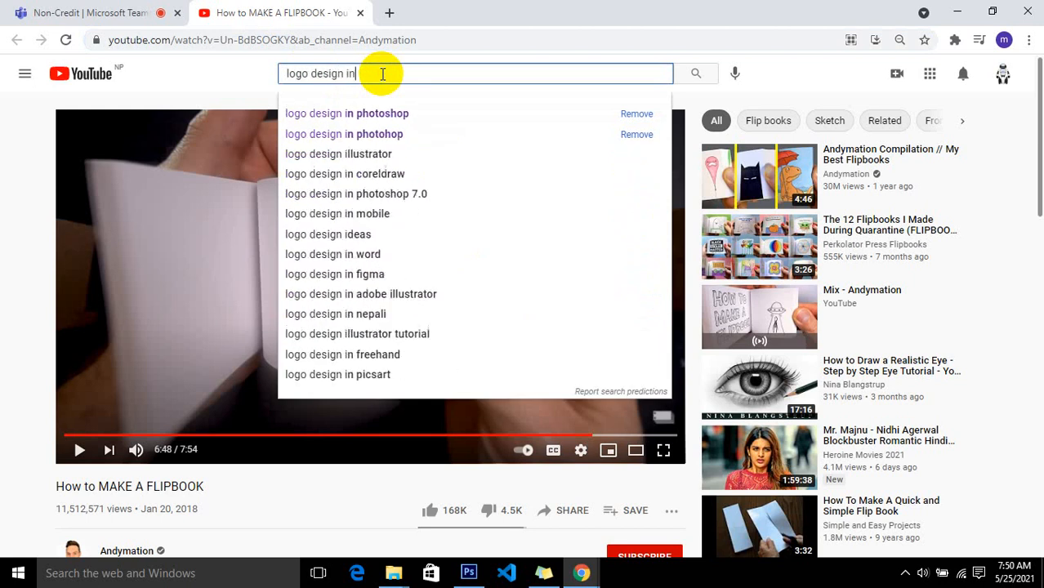
type(" photoshop")
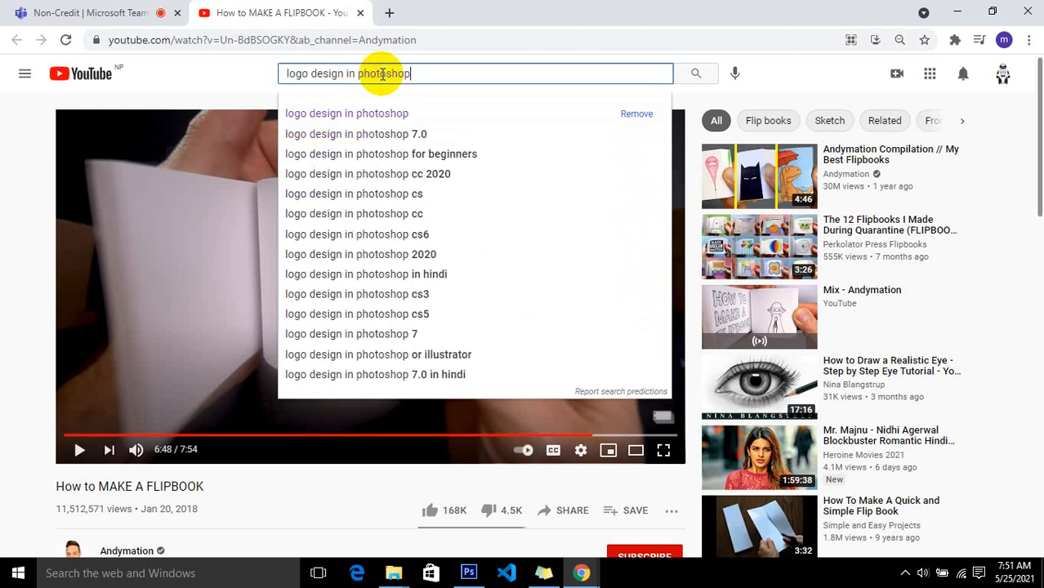
key("Return")
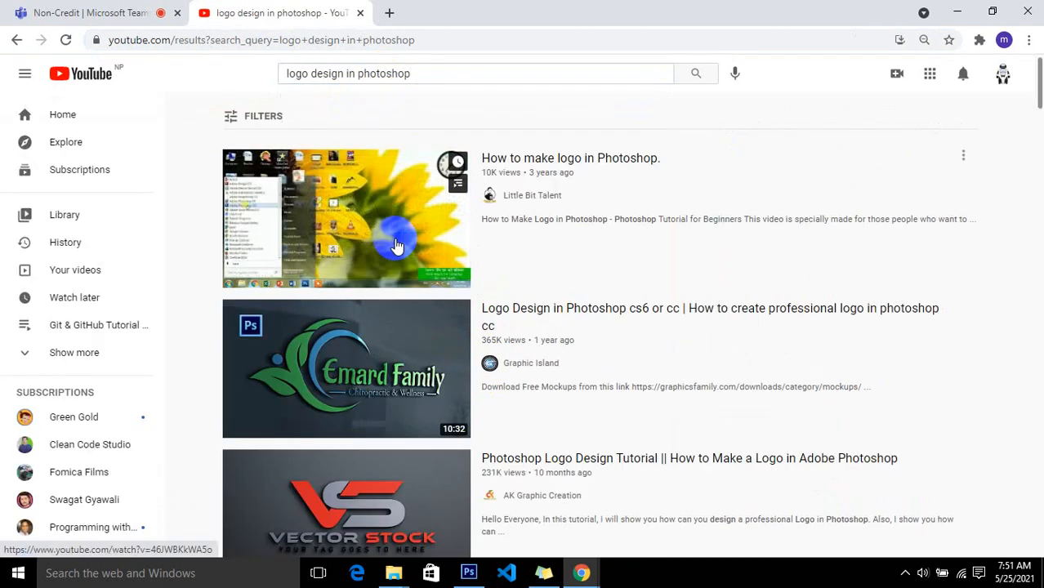
scroll(477, 291, "down", 2)
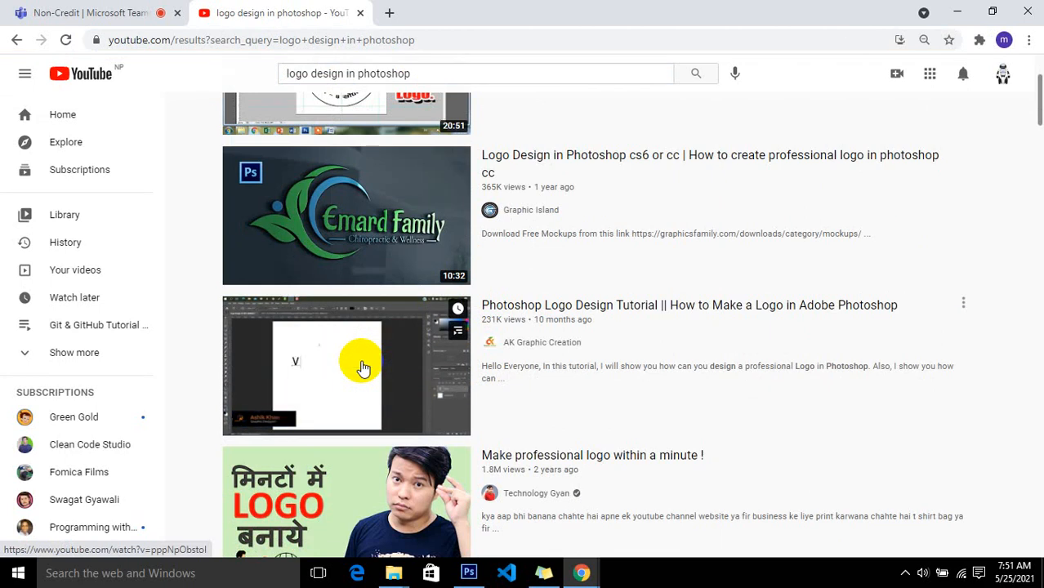
scroll(364, 368, "down", 4)
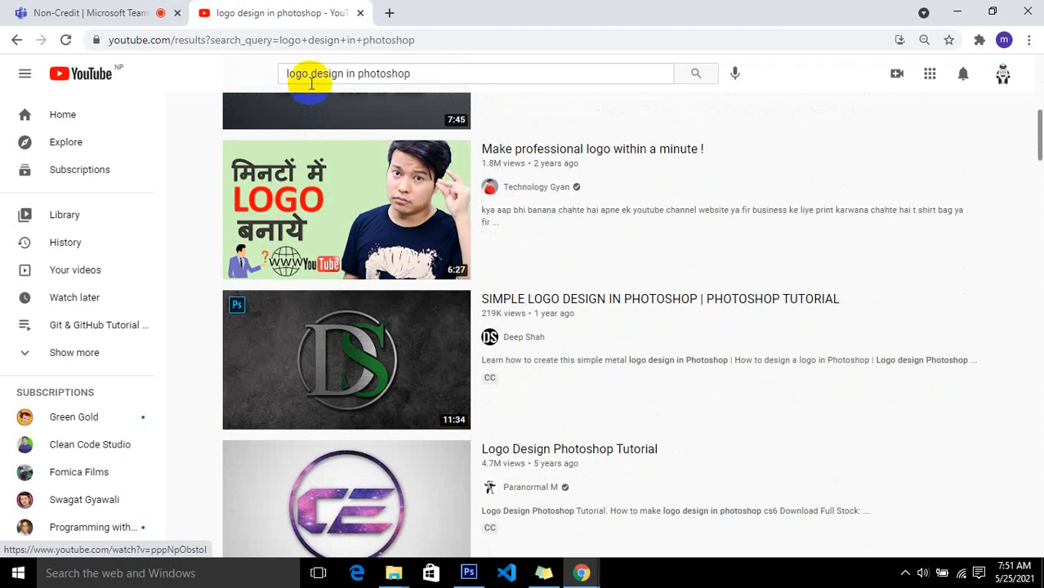
- Extend the YouTube search to "pen tool logo design in photoshop" and browse the listed tutorials
left_click(308, 73)
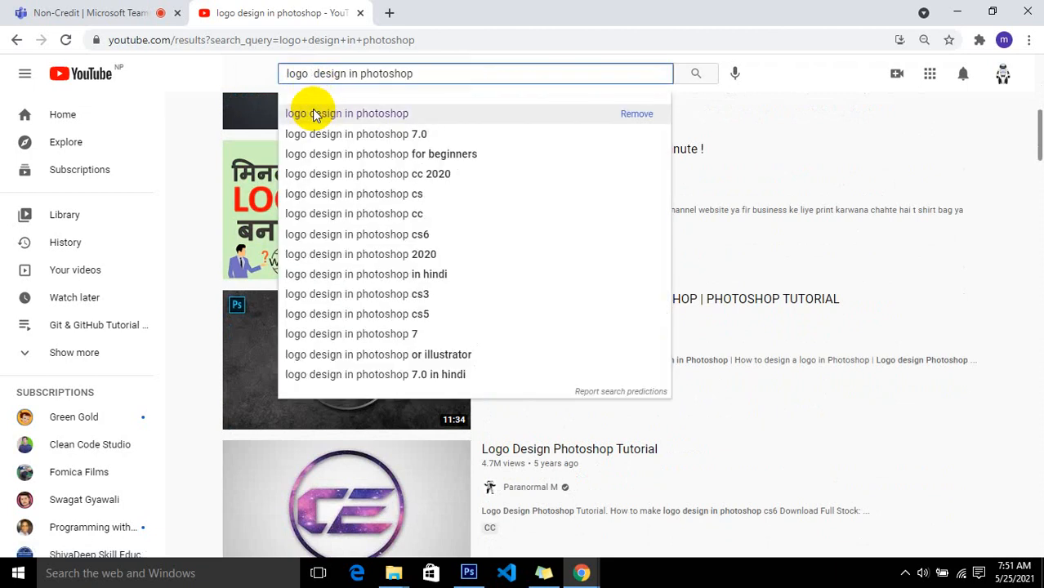
type("p")
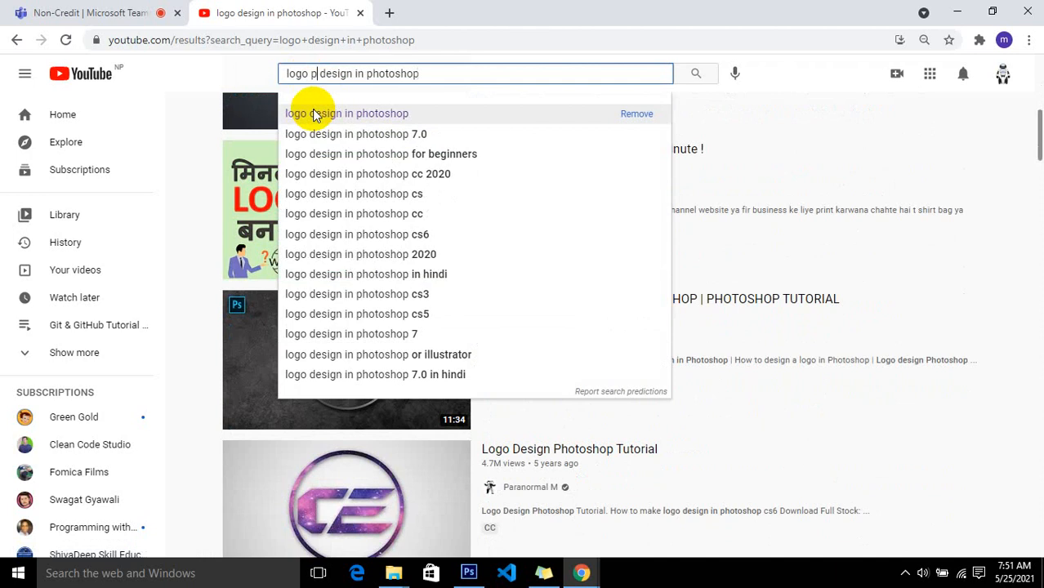
type("en")
key("BackSpace")
key("BackSpace")
key("BackSpace")
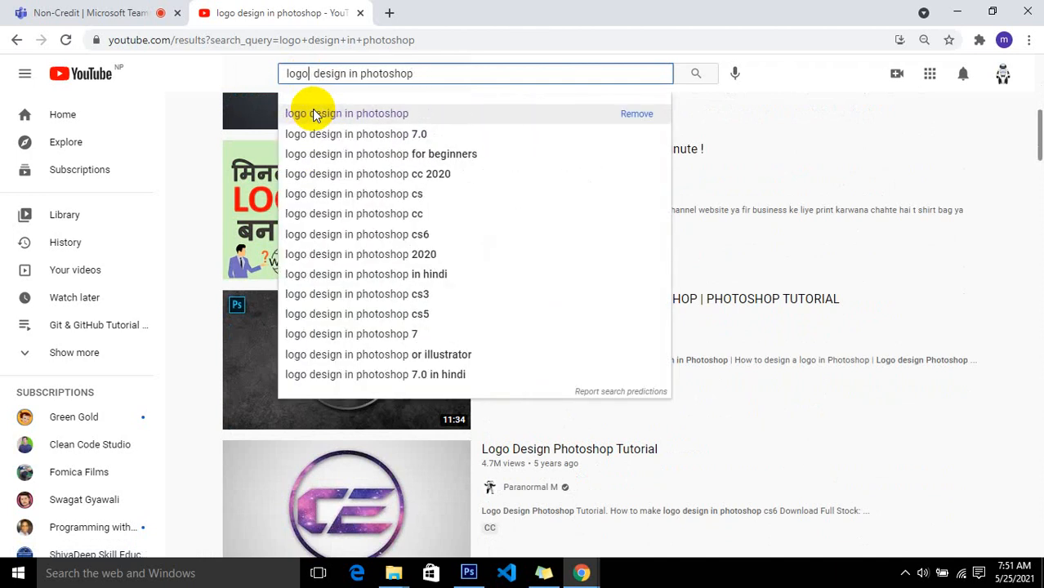
type("n ")
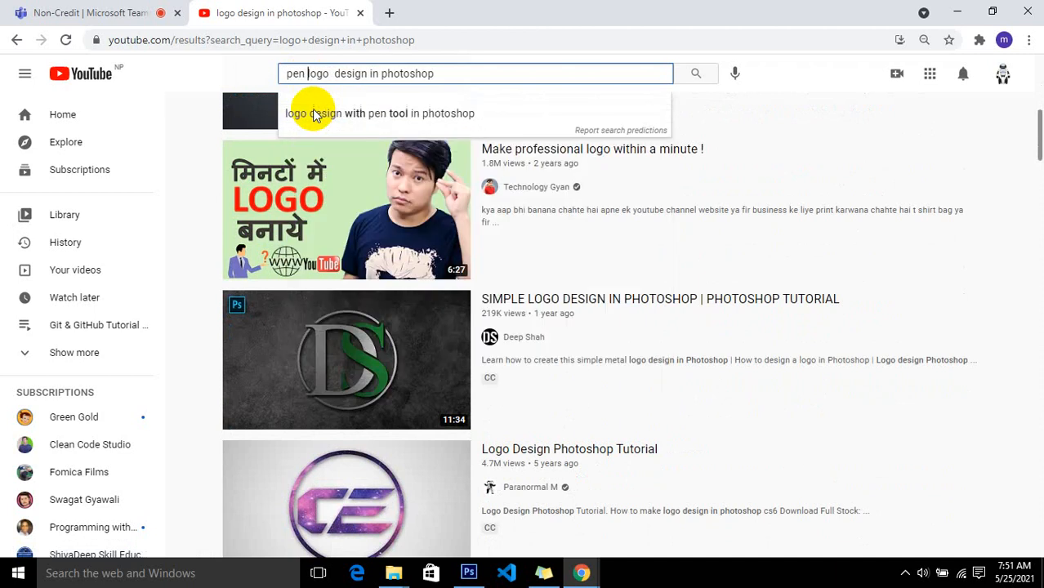
type("tool")
key("Return")
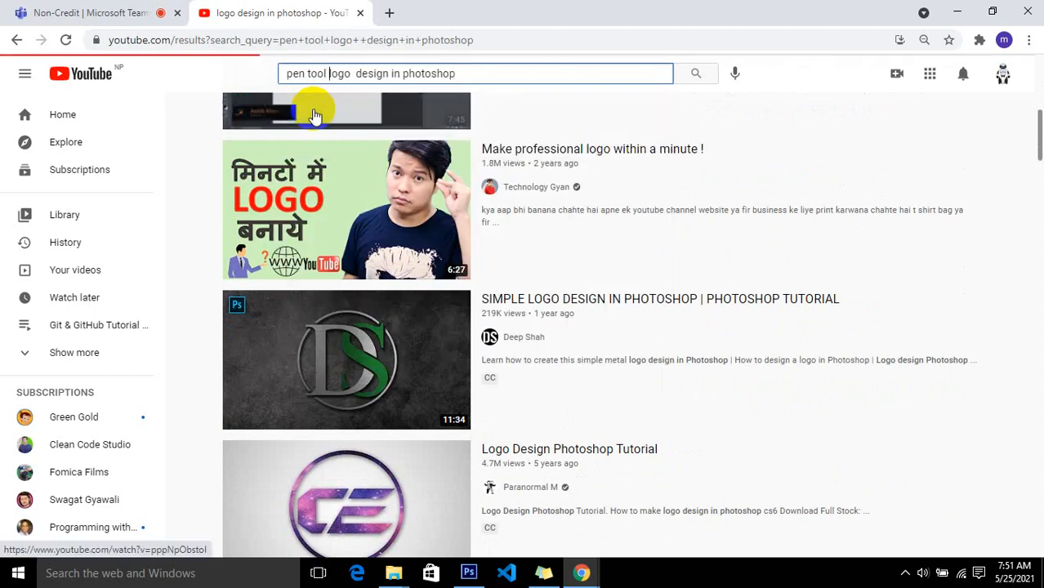
scroll(367, 212, "down", 5)
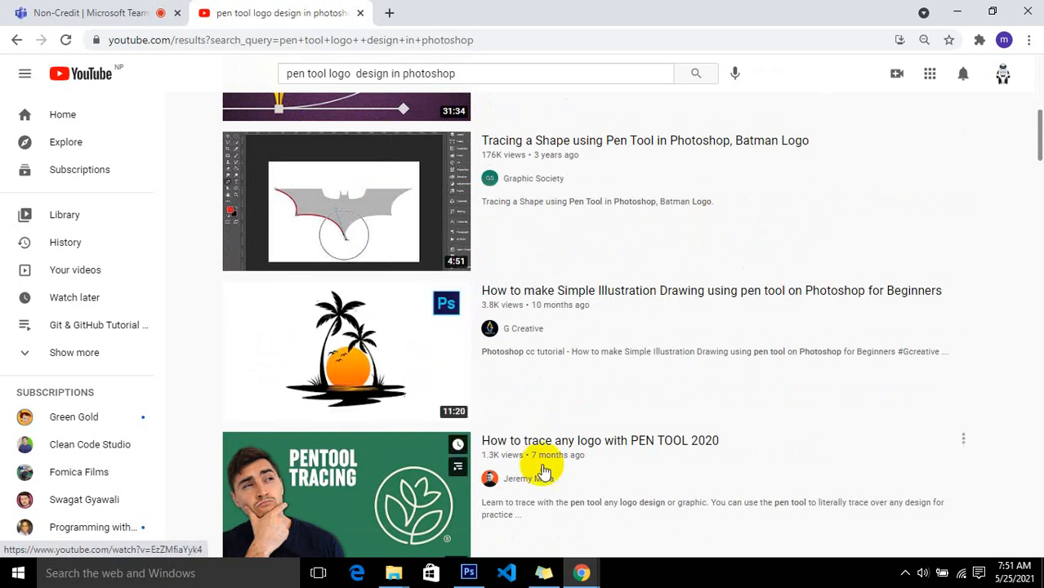
scroll(494, 415, "down", 1)
scroll(494, 415, "down", 4)
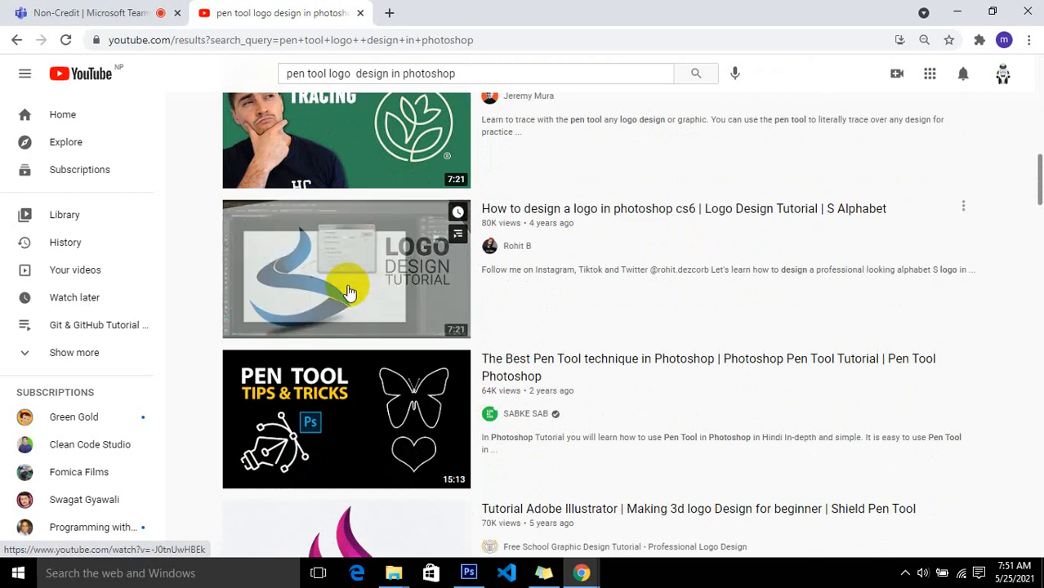
- Look further through the pen tool logo design tutorials in the YouTube search results
scroll(530, 462, "down", 3)
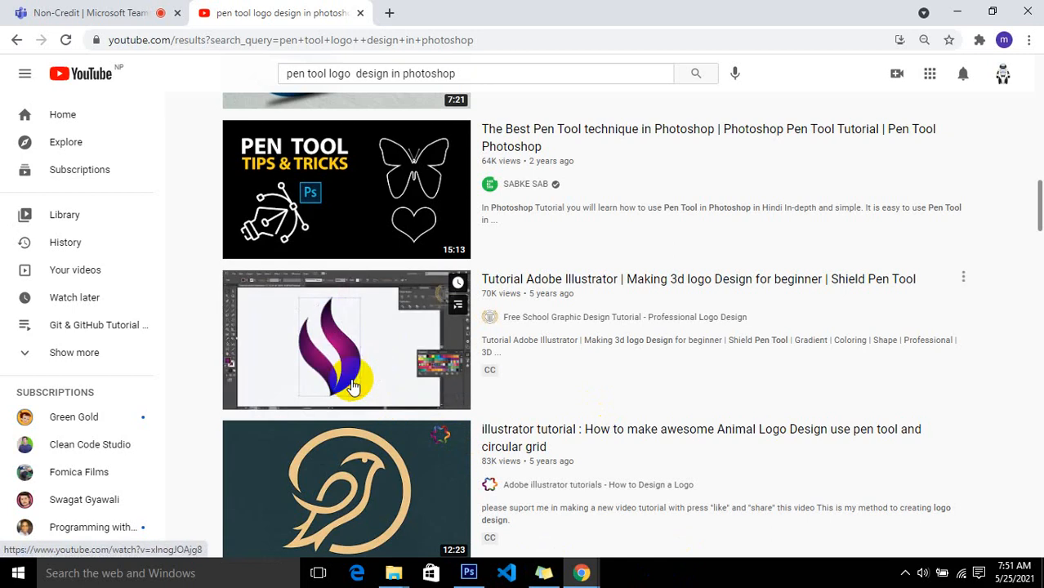
scroll(584, 429, "down", 3)
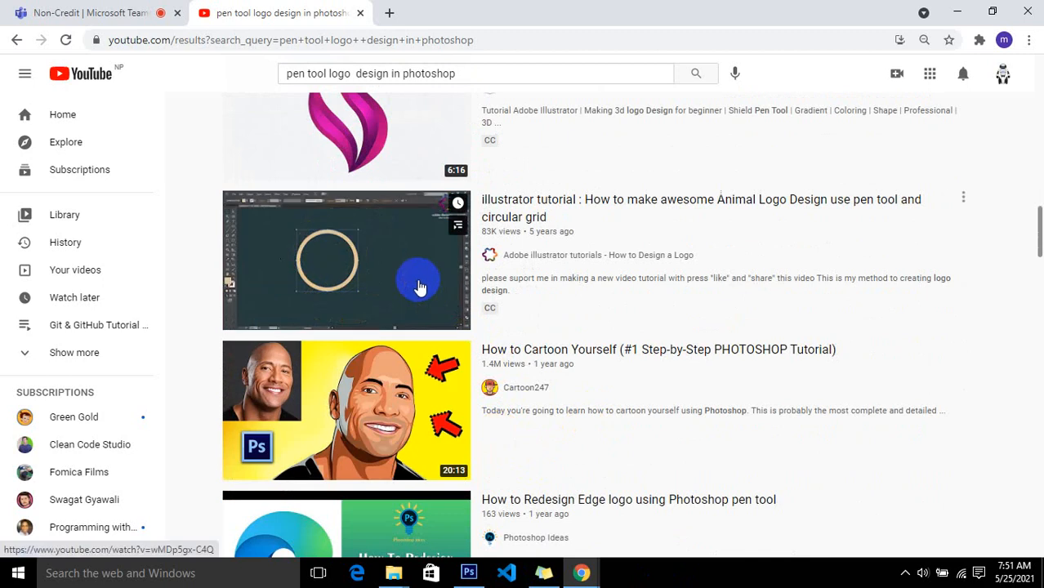
scroll(419, 287, "down", 4)
scroll(418, 294, "down", 4)
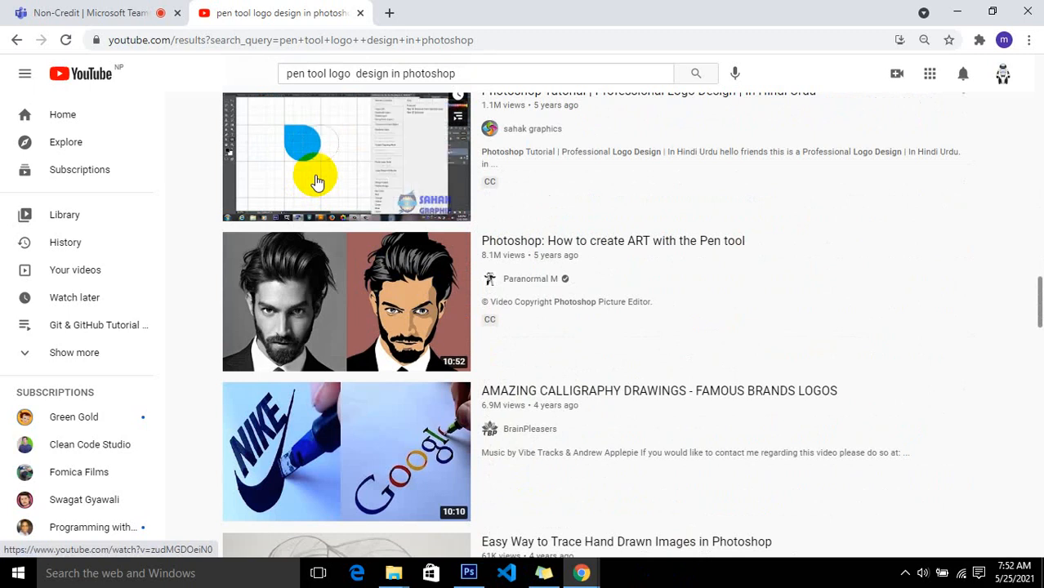
scroll(318, 181, "down", 5)
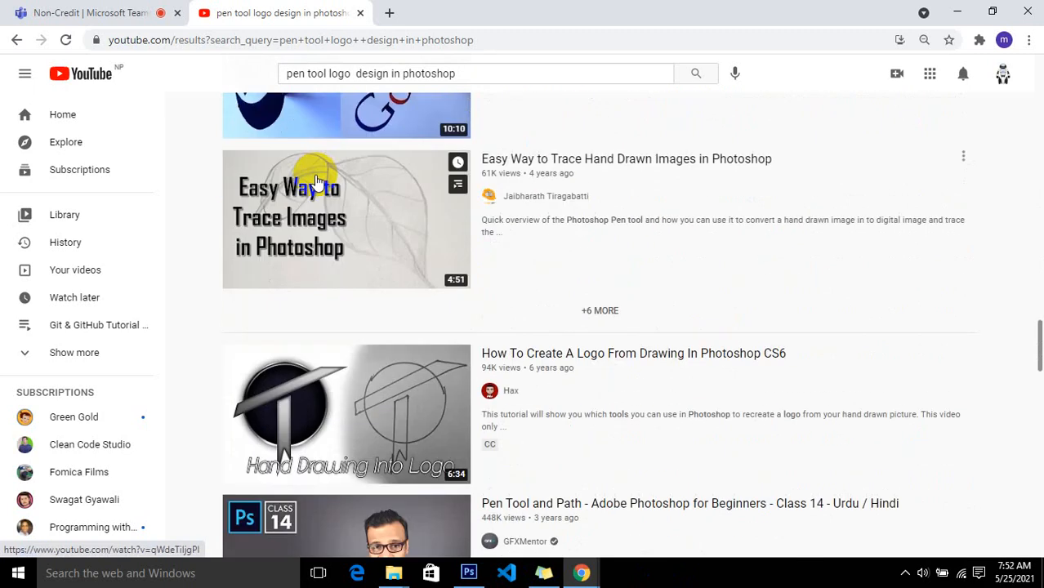
scroll(253, 157, "up", 2)
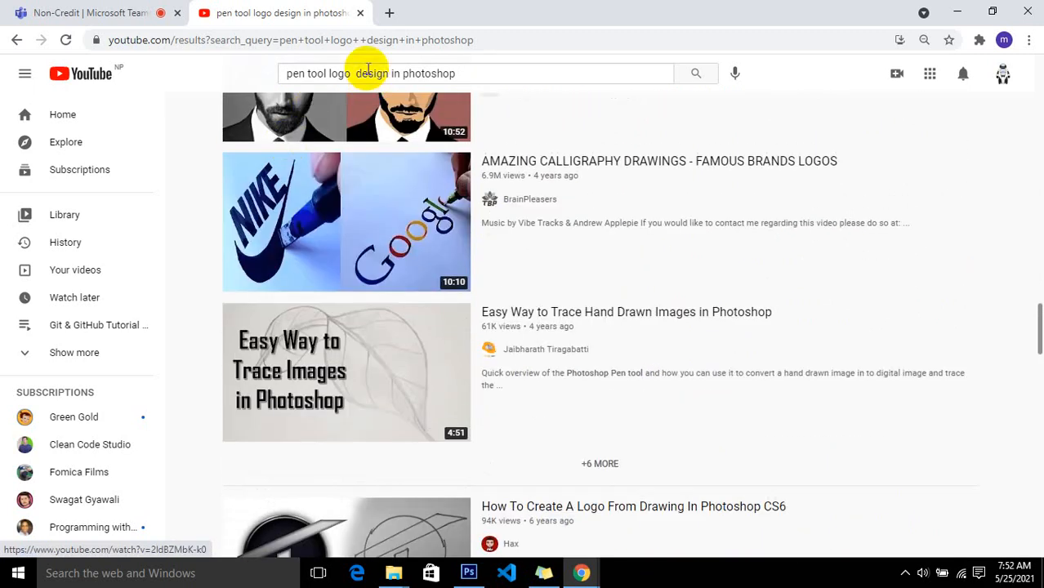
- Search YouTube for "magazine design in photoshop"
left_click_drag(350, 73, 282, 74)
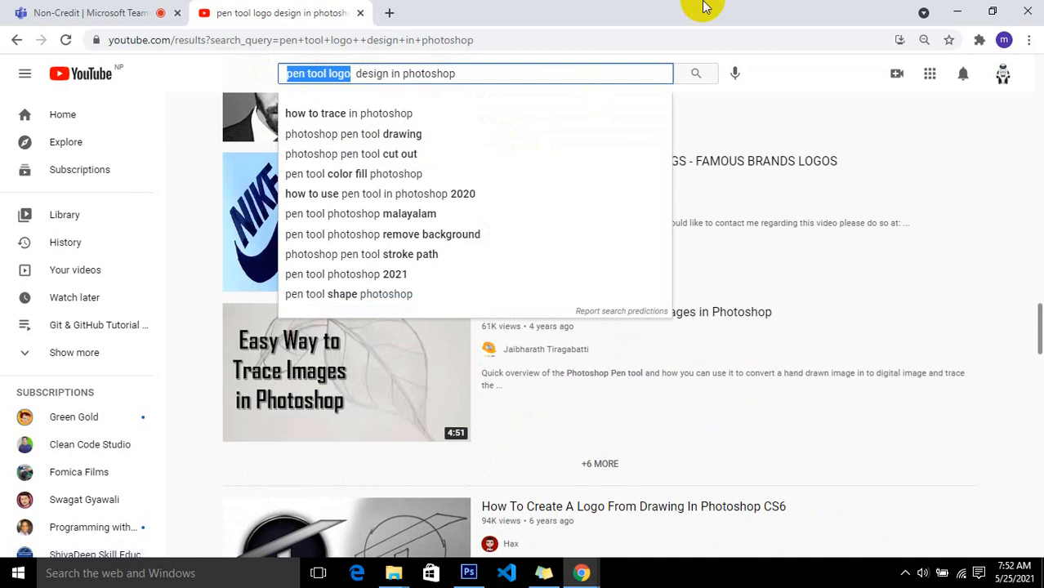
type("magazine")
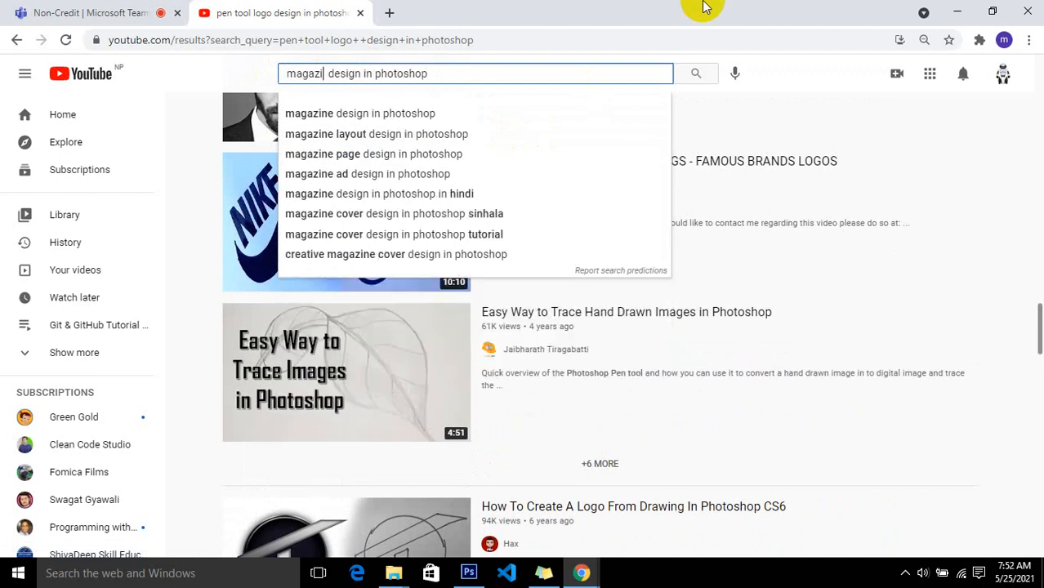
key("Return")
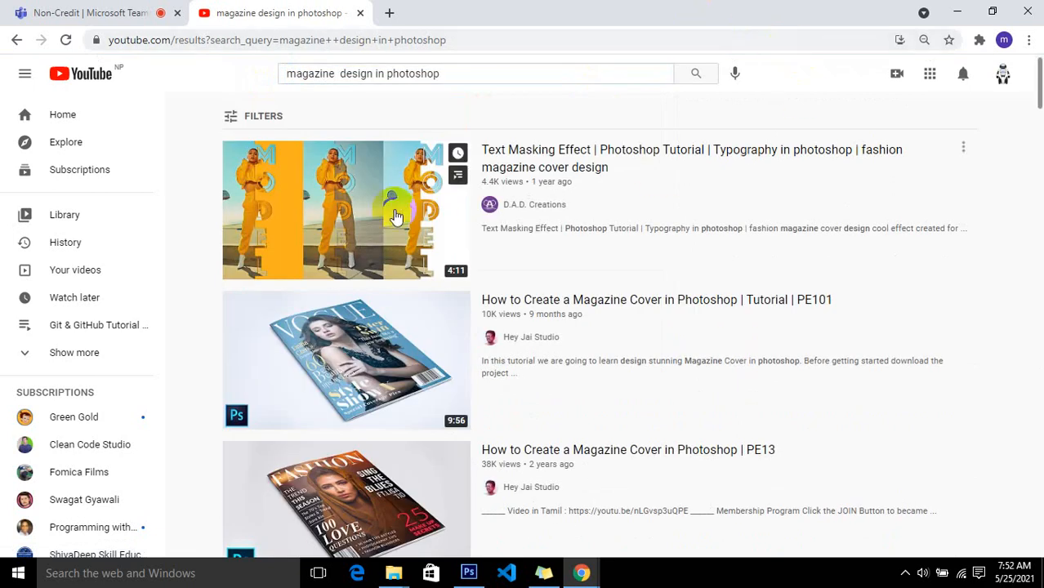
- Narrow the YouTube search to "magazine cover design in photoshop" and look through the listed tutorials
left_click(337, 73)
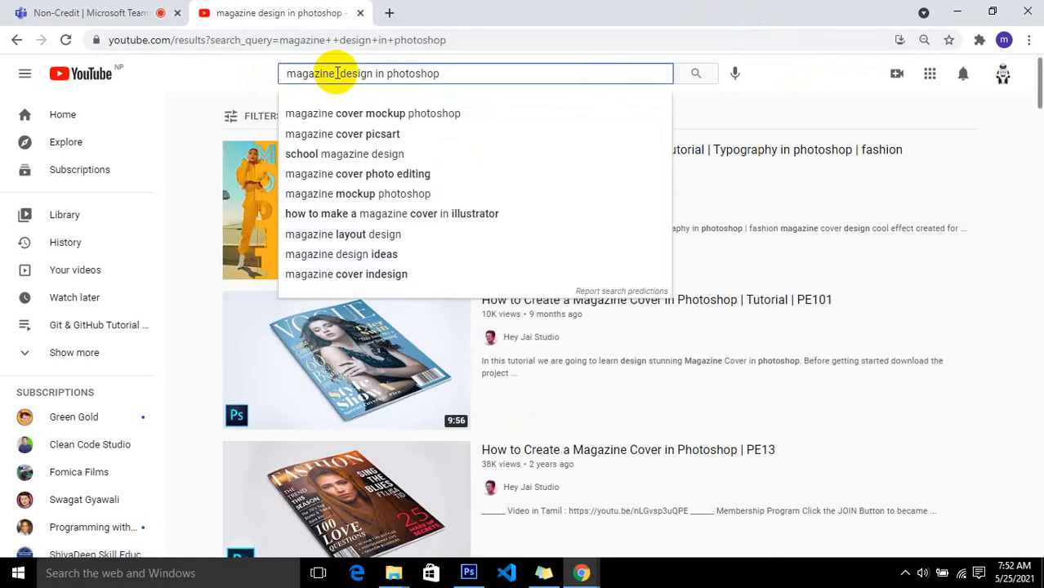
type("cover d")
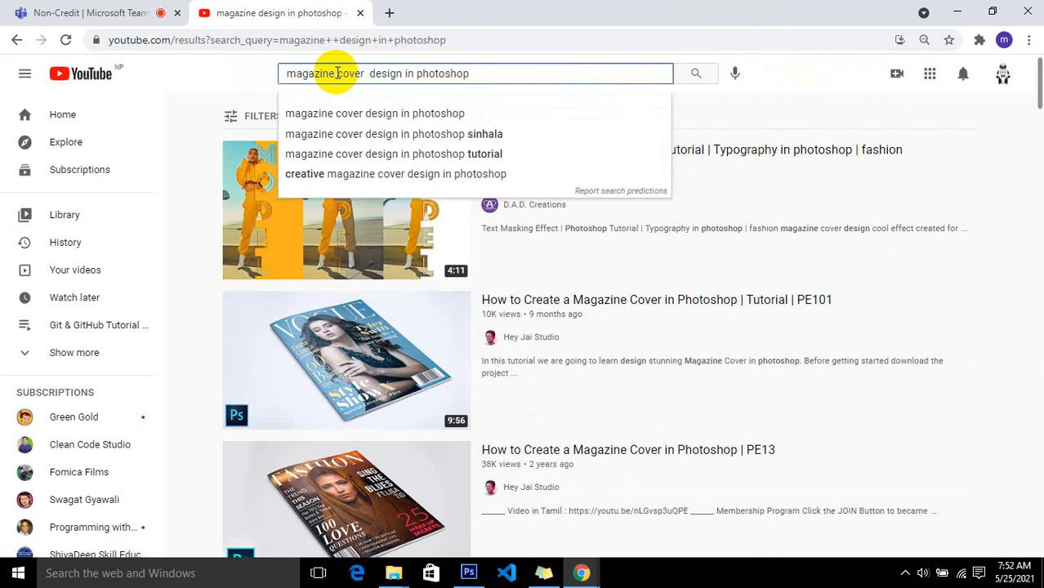
key("Return")
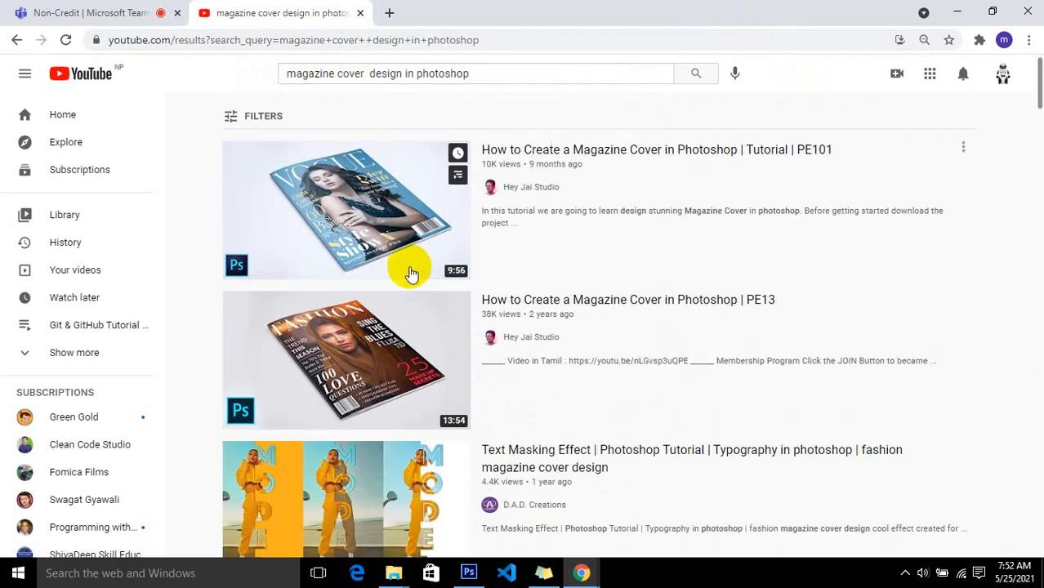
scroll(411, 274, "down", 8)
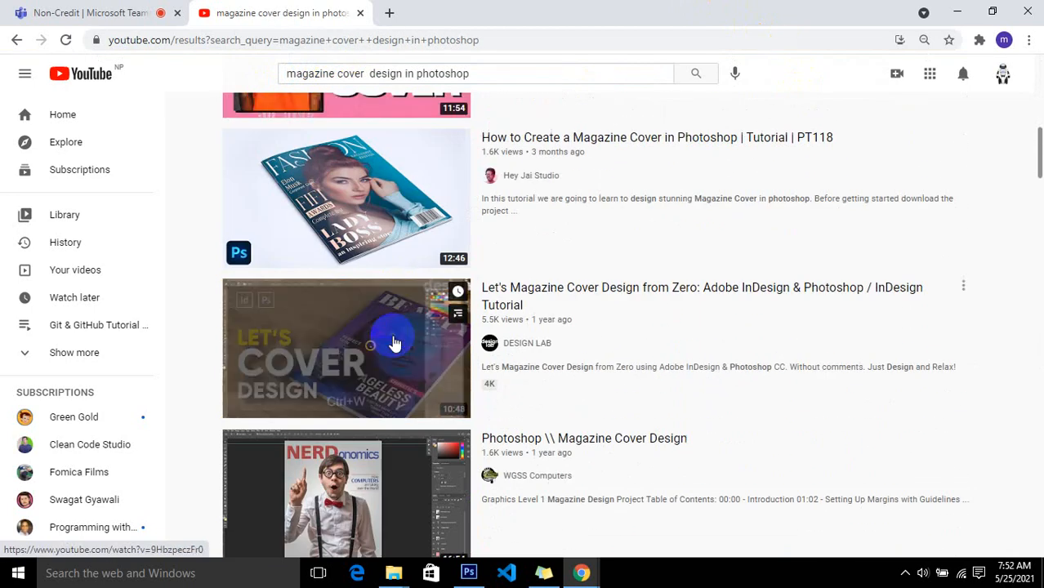
scroll(395, 343, "down", 3)
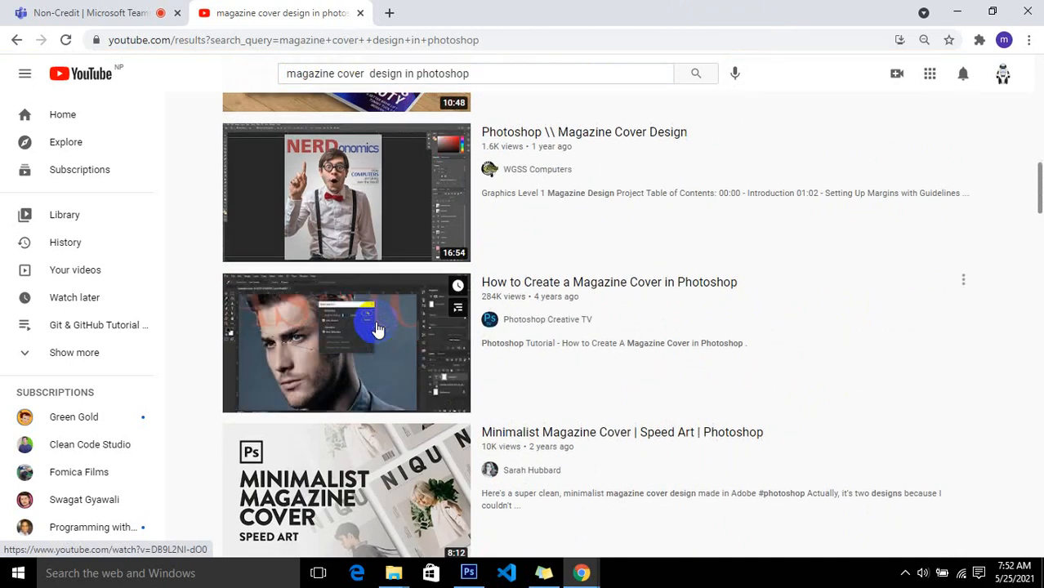
- Open Photoshop Creative TV's "How to Create a Magazine Cover in Photoshop" in a new tab, preview a late part of it, and close it
right_click(376, 329)
left_click(449, 53)
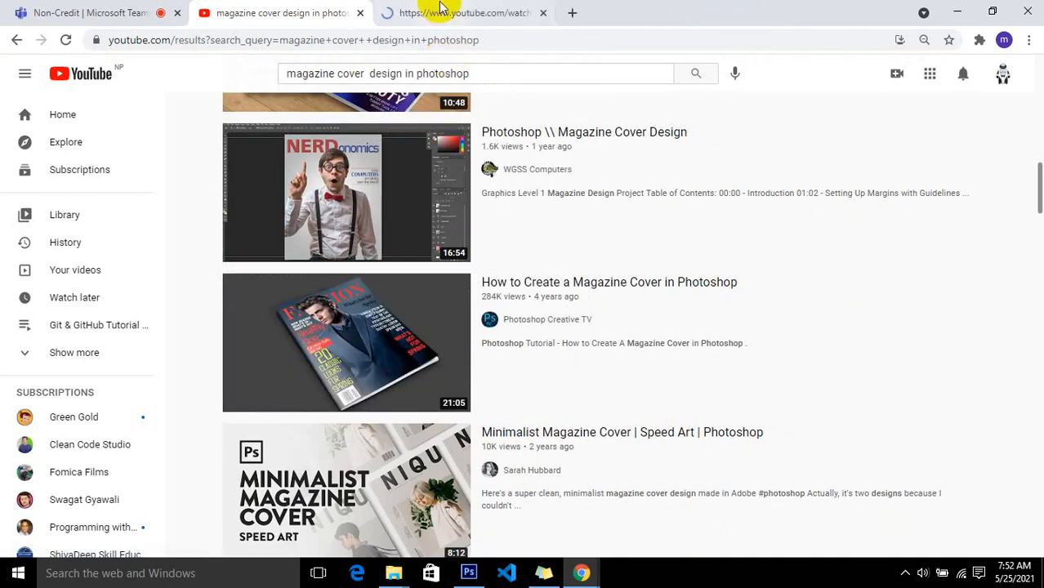
left_click(441, 9)
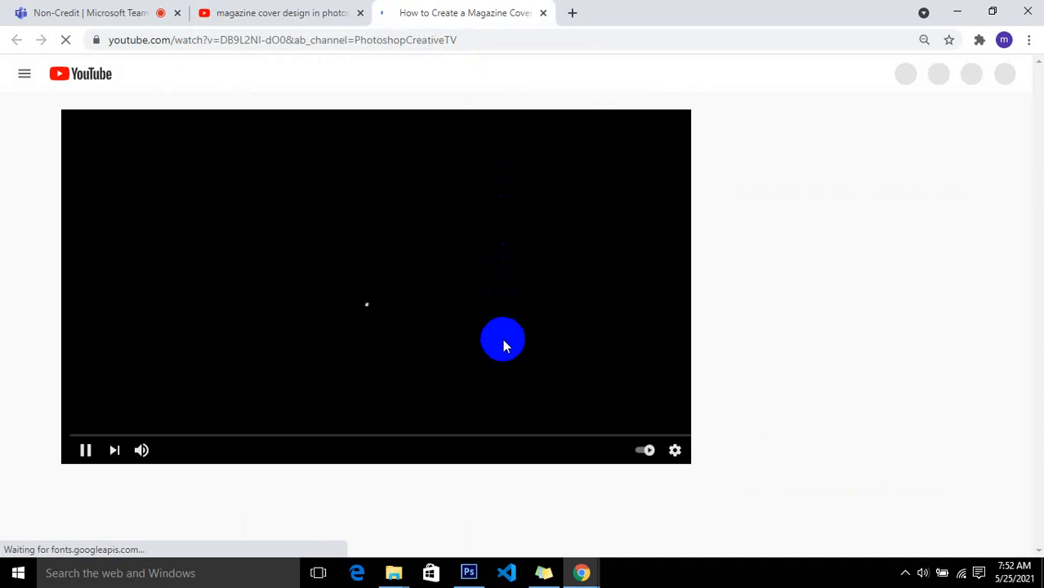
left_click(509, 440)
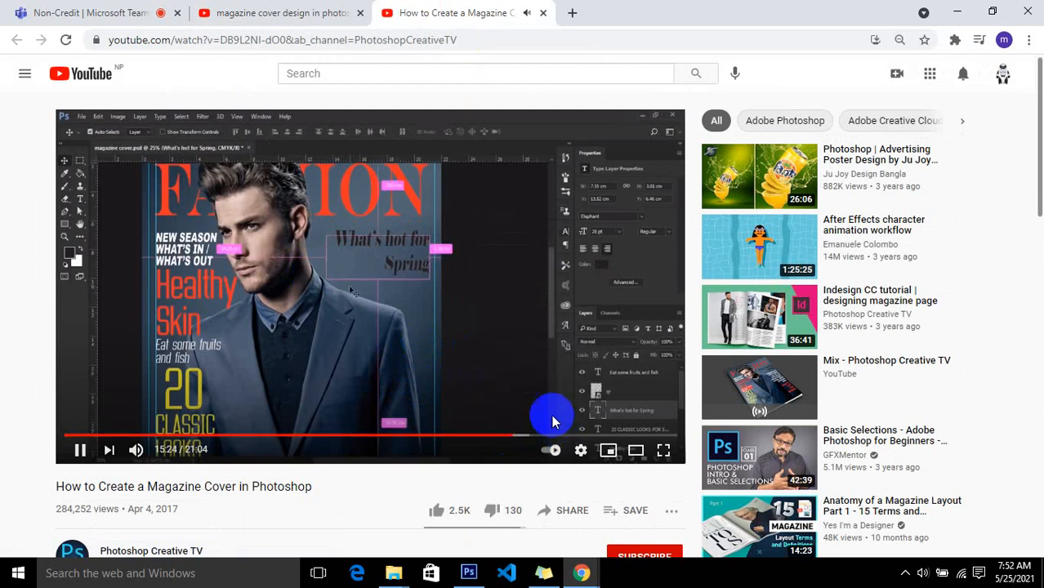
left_click(543, 13)
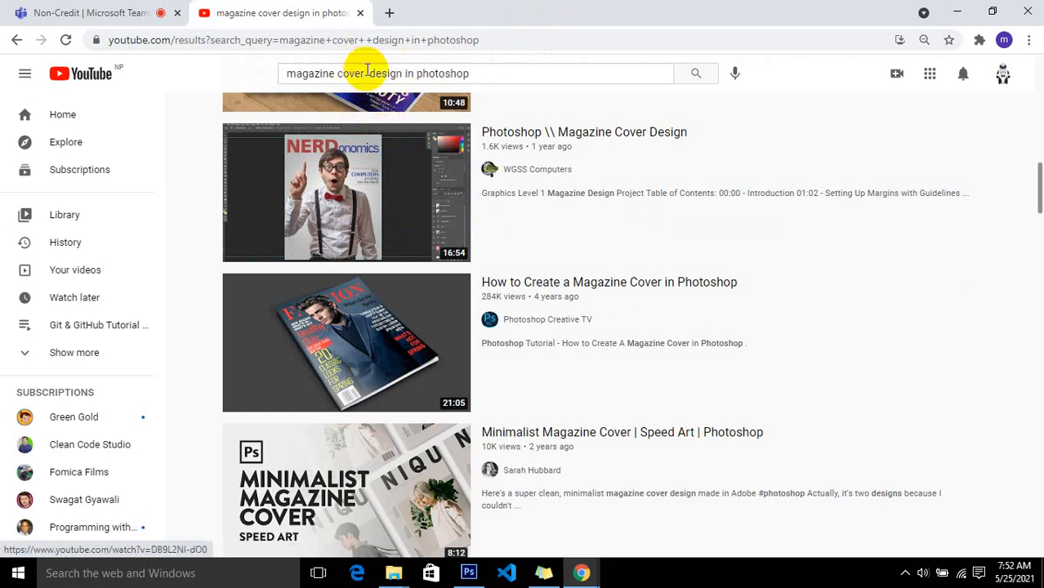
- Check the topic list in the sticky note and search YouTube for "id card design in photoshop"
left_click_drag(367, 72, 272, 68)
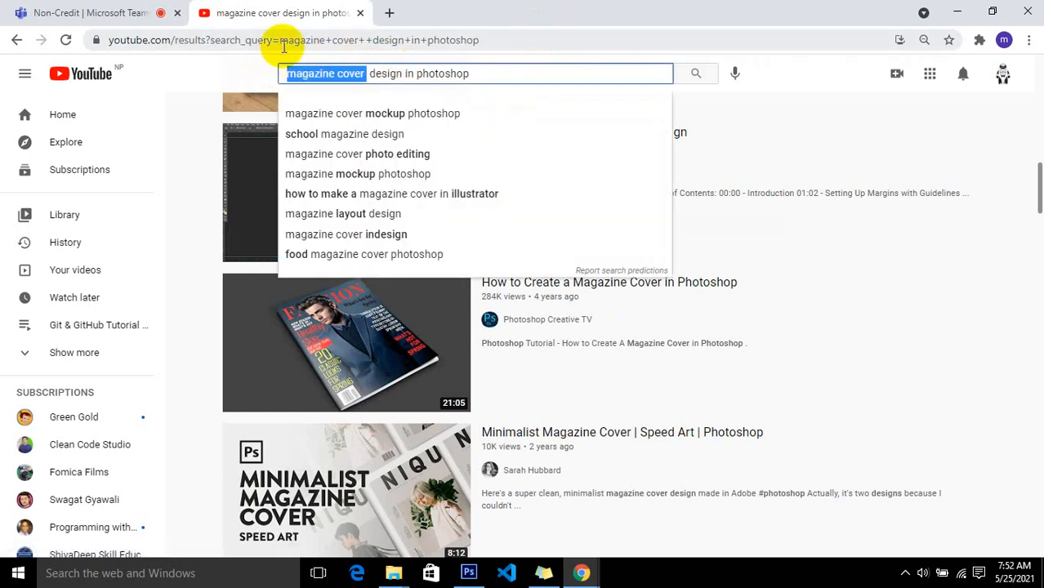
left_click(545, 575)
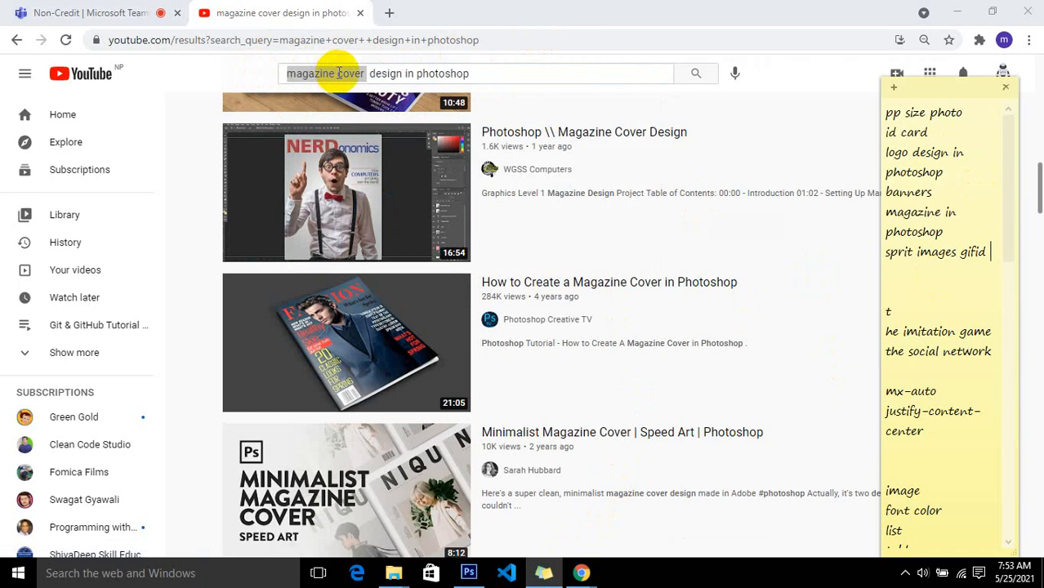
left_click(382, 72)
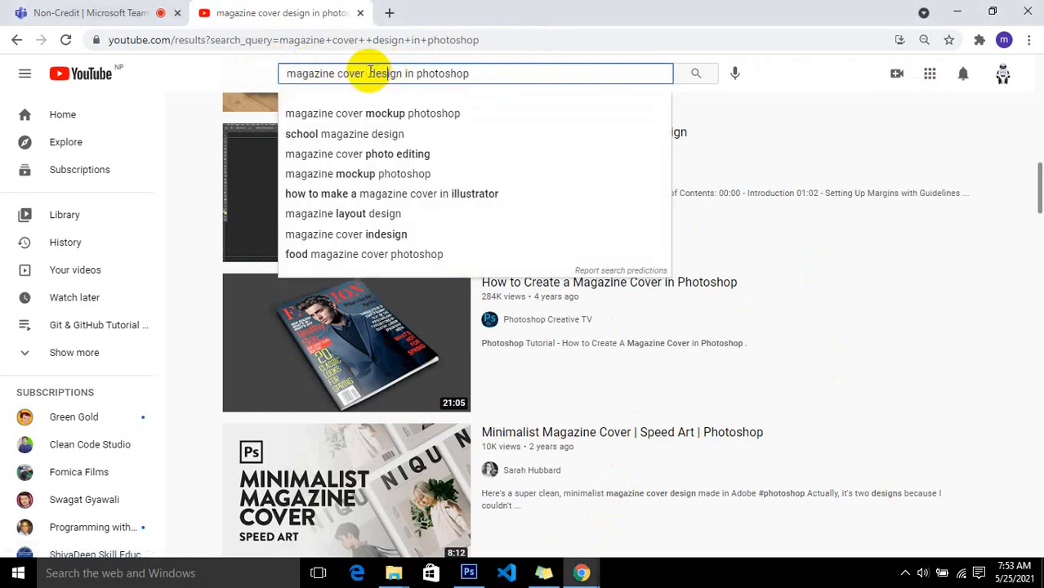
left_click_drag(370, 71, 249, 79)
type("id card")
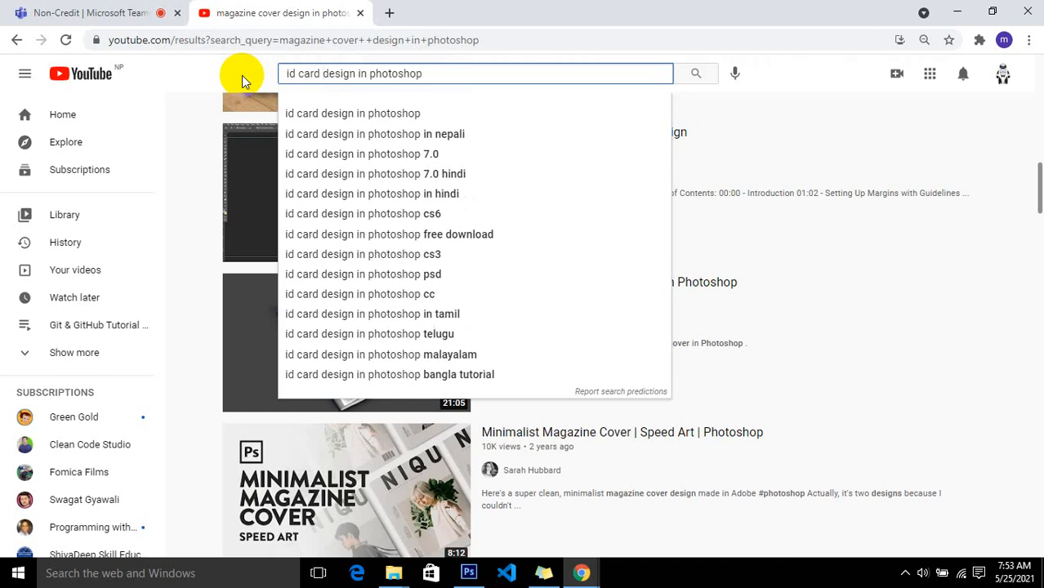
key("Return")
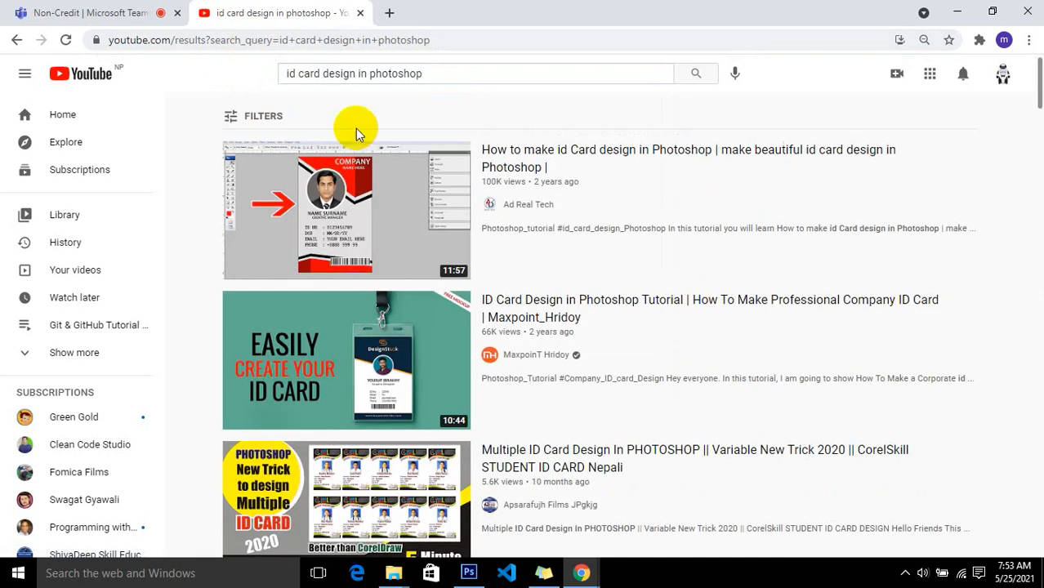
- Examine the ID card design tutorials in the search results, comparing their previews, and return to the start of the list
left_click(390, 241)
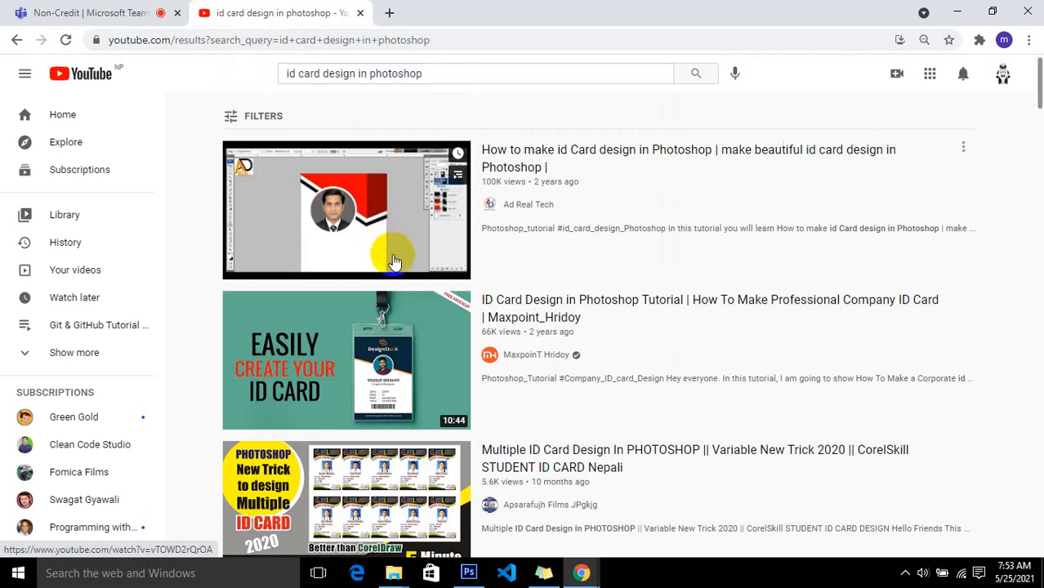
mouse_move(373, 354)
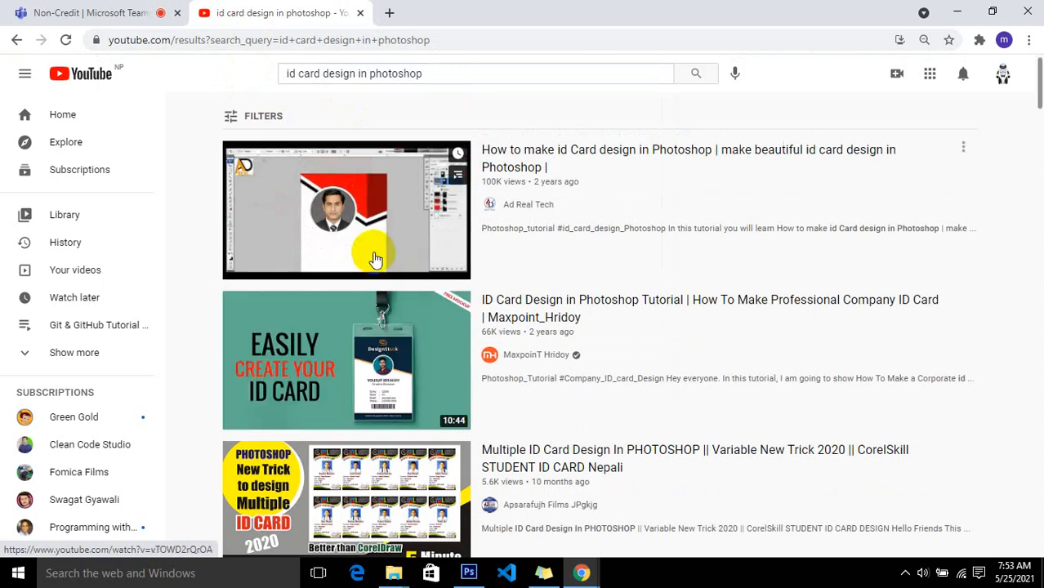
left_click(375, 259)
mouse_move(365, 299)
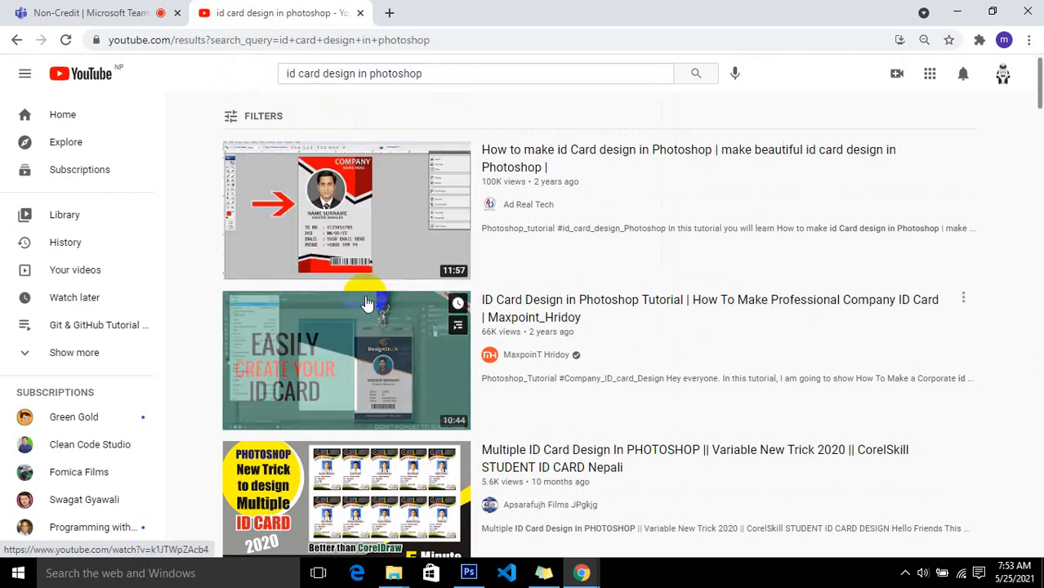
scroll(367, 294, "down", 3)
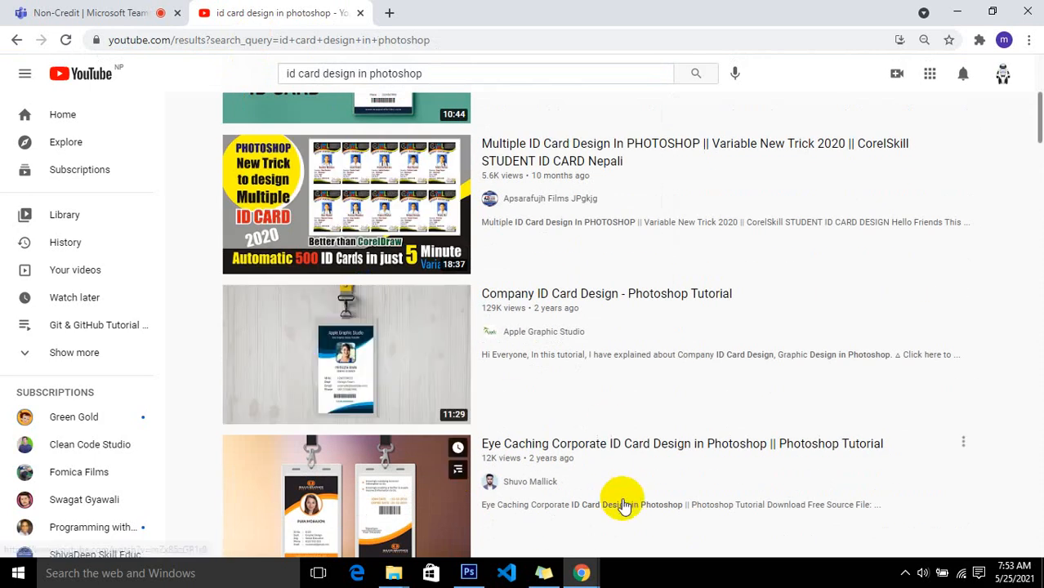
scroll(727, 250, "down", 1)
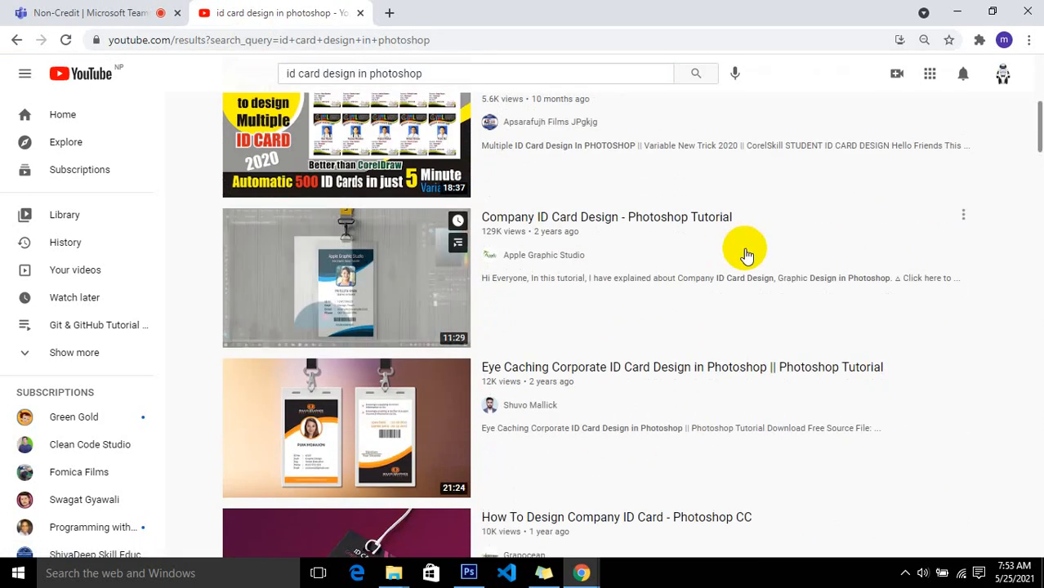
scroll(727, 254, "down", 2)
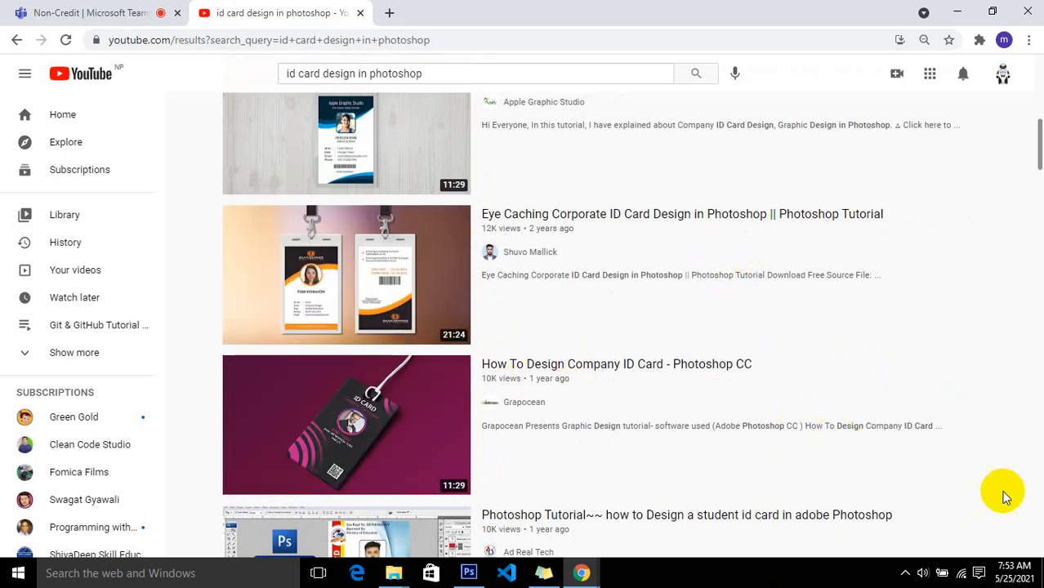
left_click(370, 441)
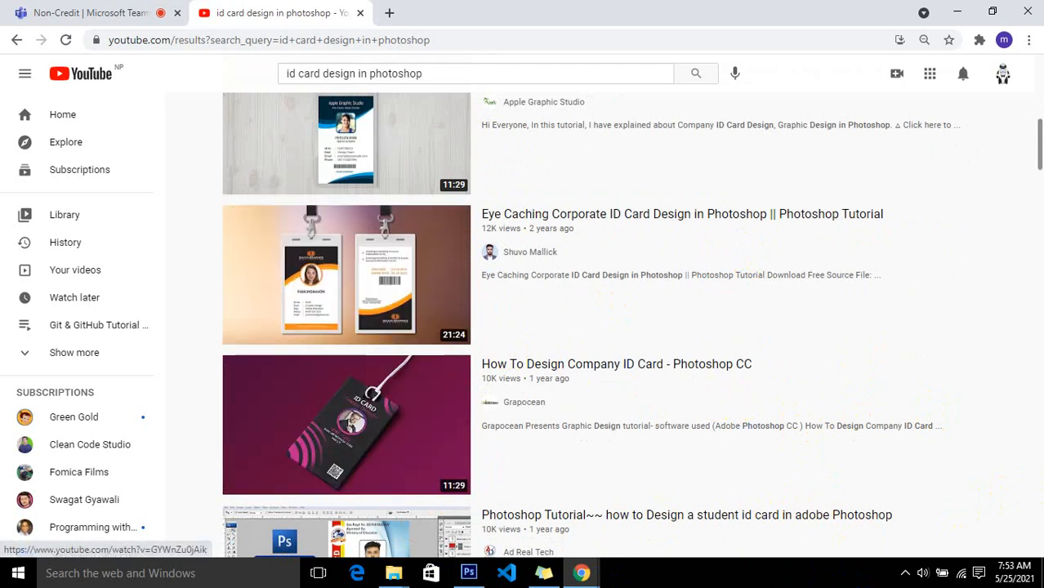
scroll(380, 405, "down", 3)
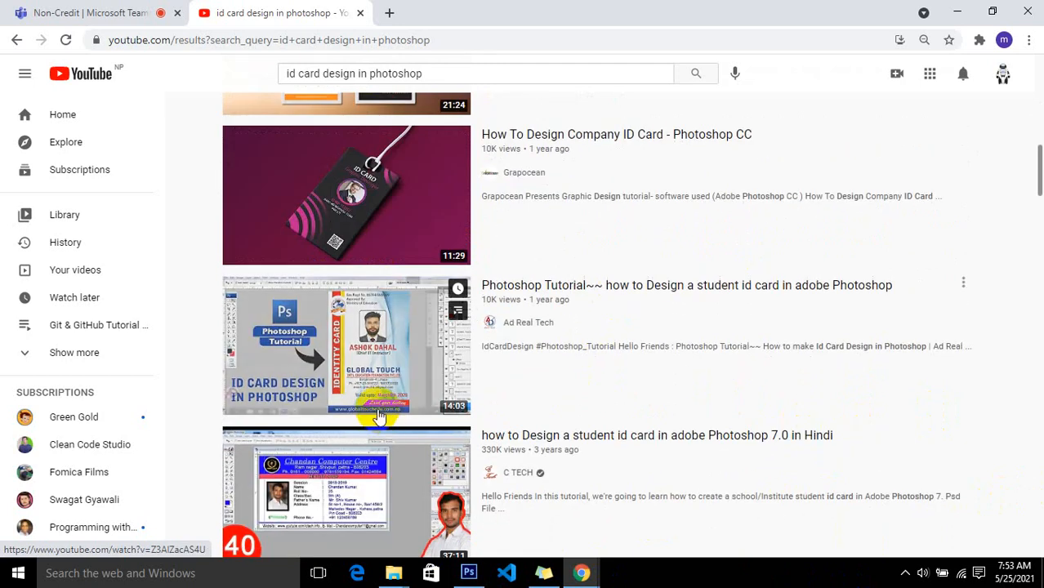
scroll(386, 453, "down", 3)
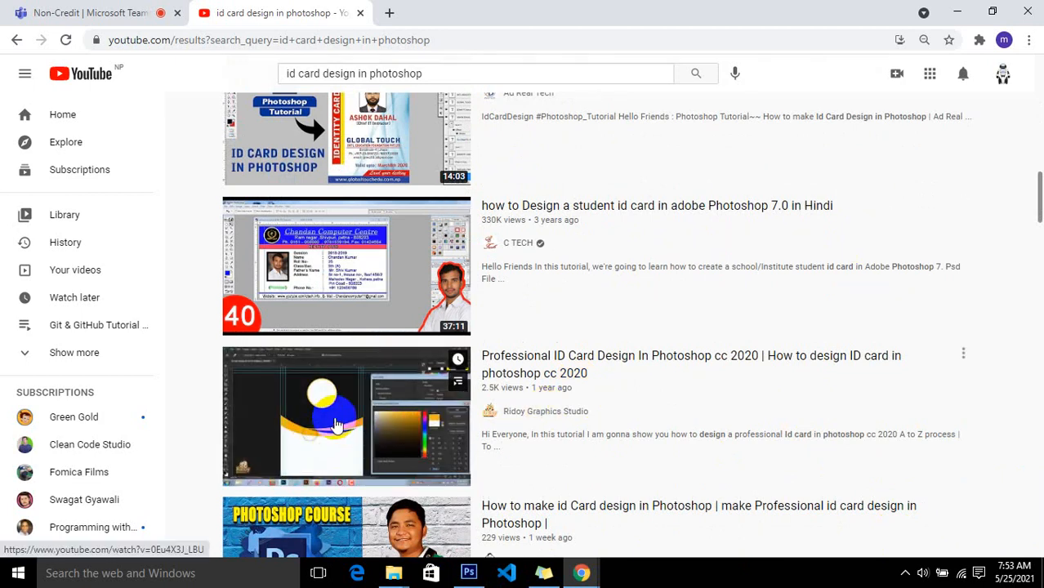
scroll(554, 329, "down", 1)
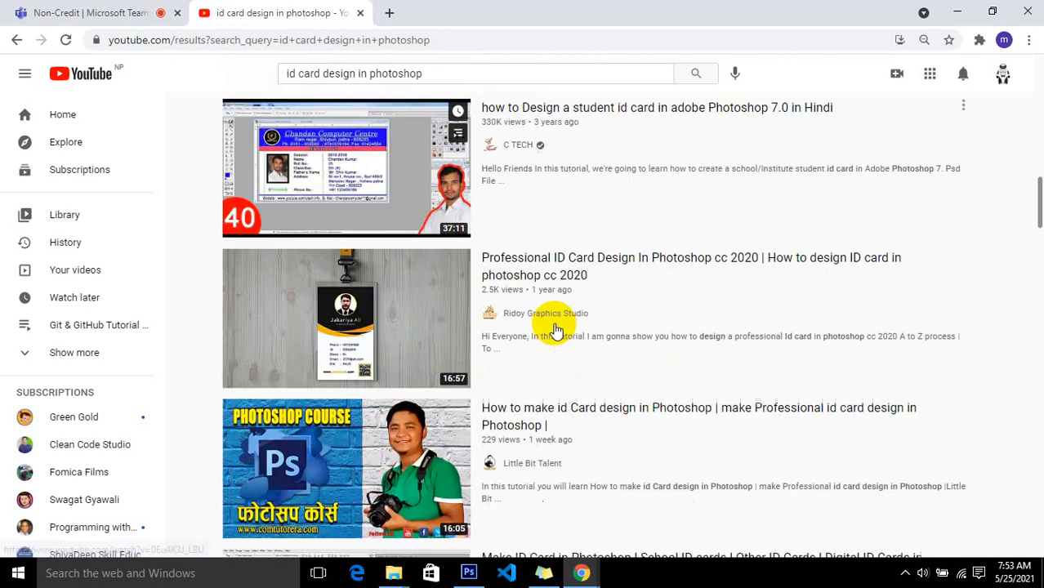
scroll(571, 237, "down", 3)
scroll(573, 238, "down", 3)
scroll(576, 239, "up", 6)
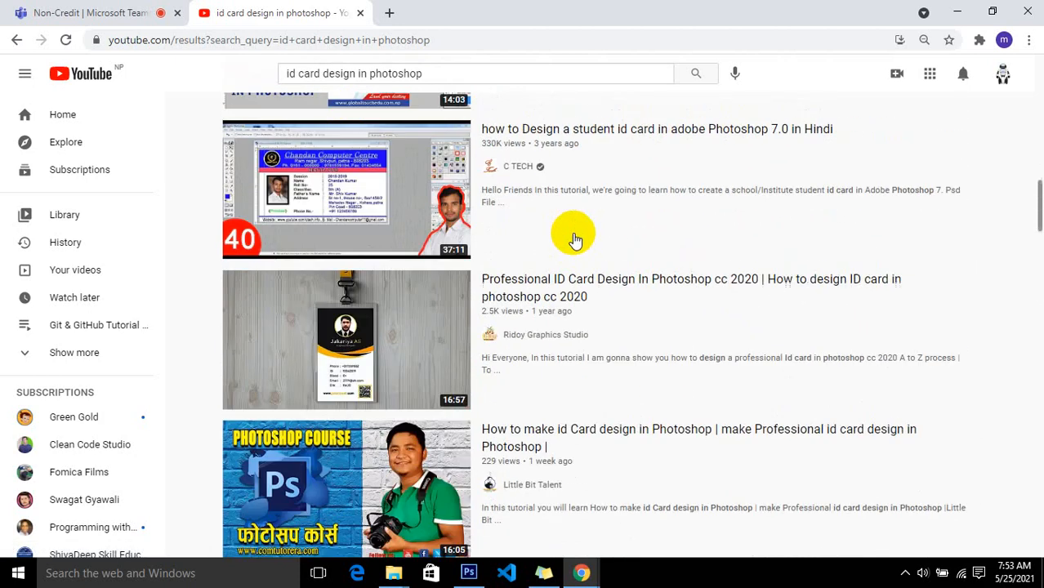
scroll(574, 240, "up", 10)
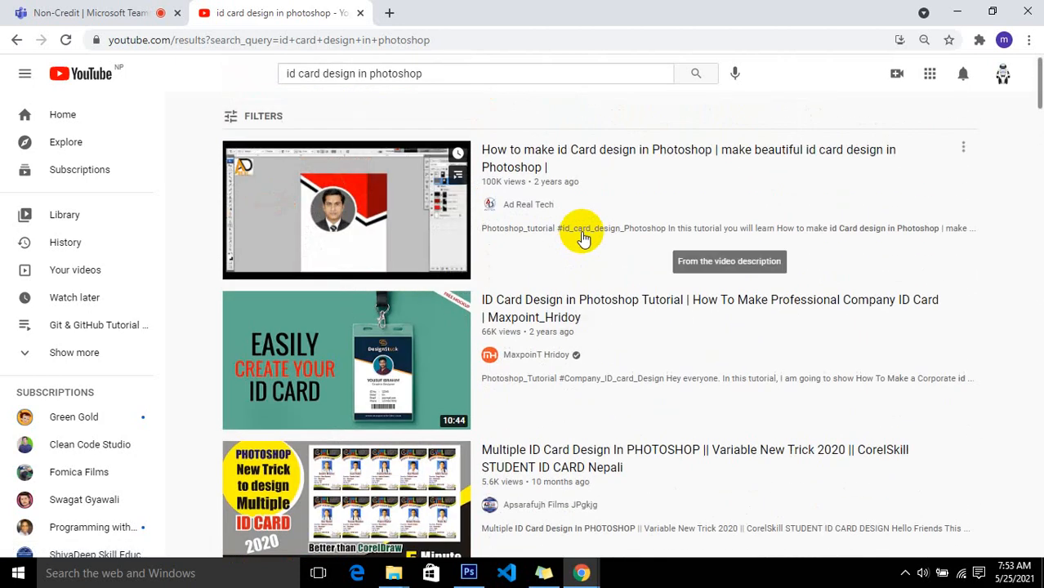
- Switch to the Non-Credit meeting chat in Microsoft Teams
left_click(97, 12)
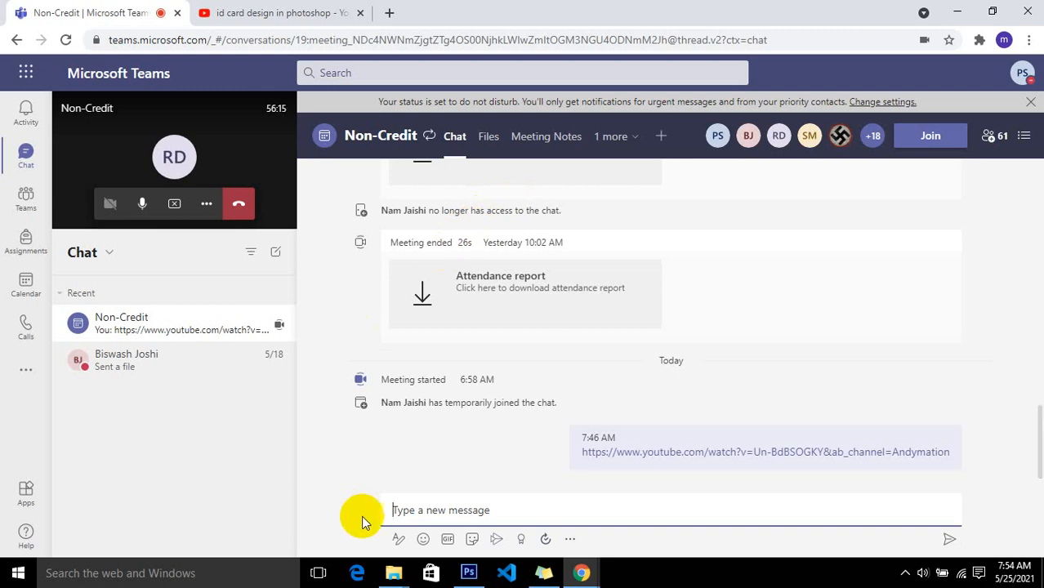
- Minimize the open windows and use the desktop's student video shortcut to reach the student project folder inside tutorial
left_click(956, 12)
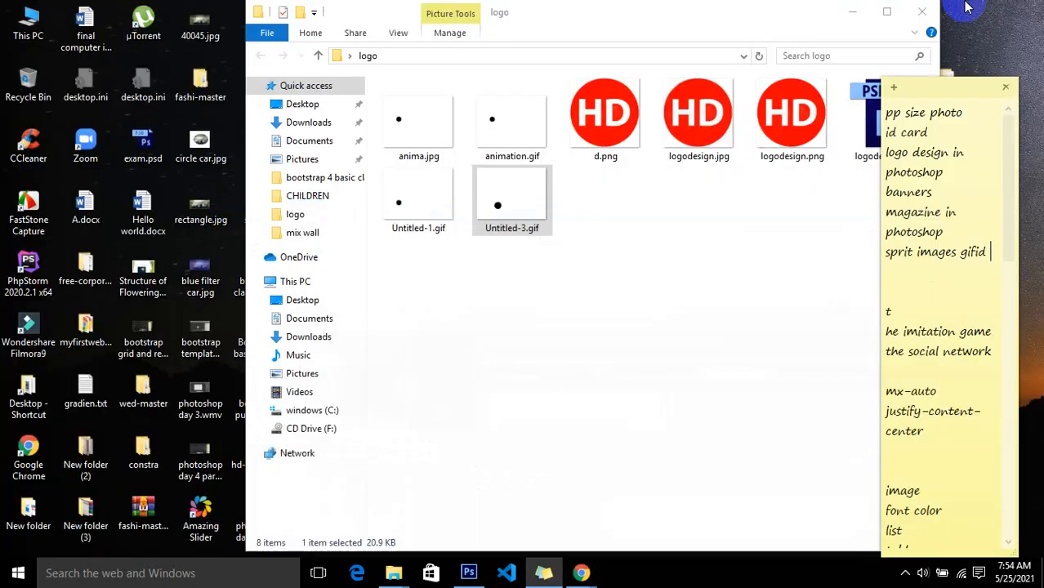
left_click(849, 12)
left_click(849, 11)
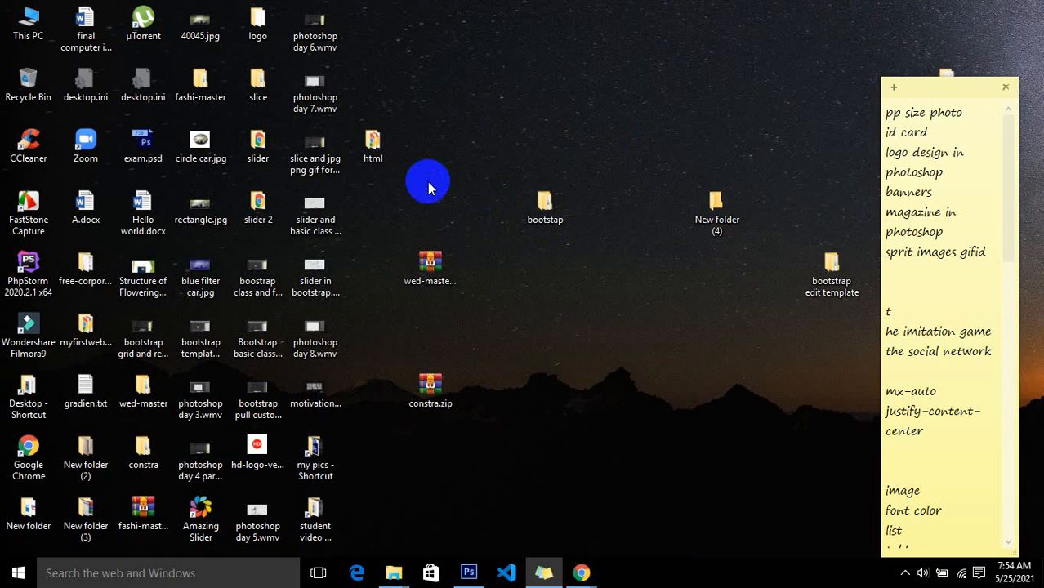
left_click(393, 157)
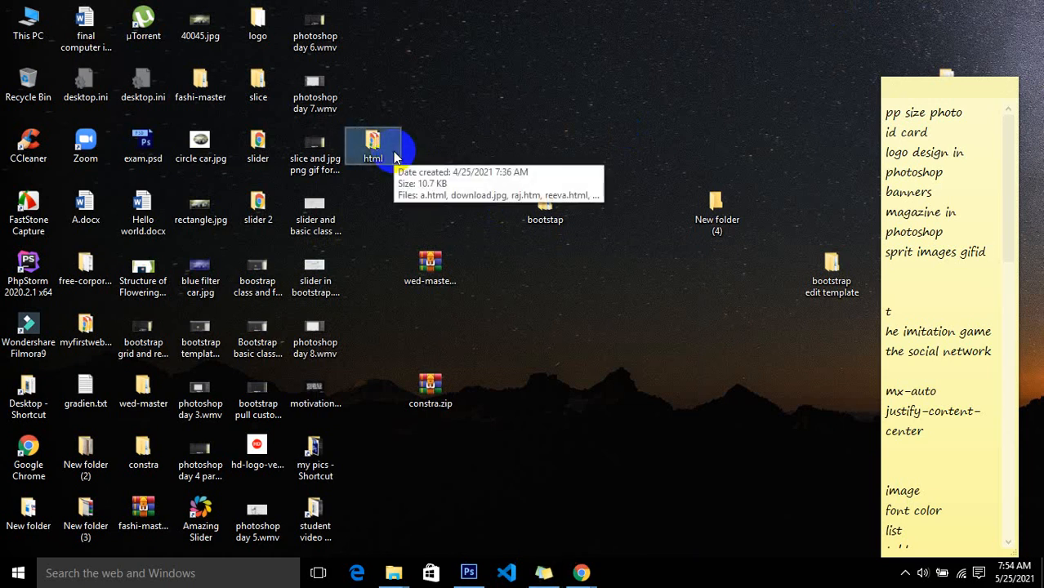
double_click(310, 522)
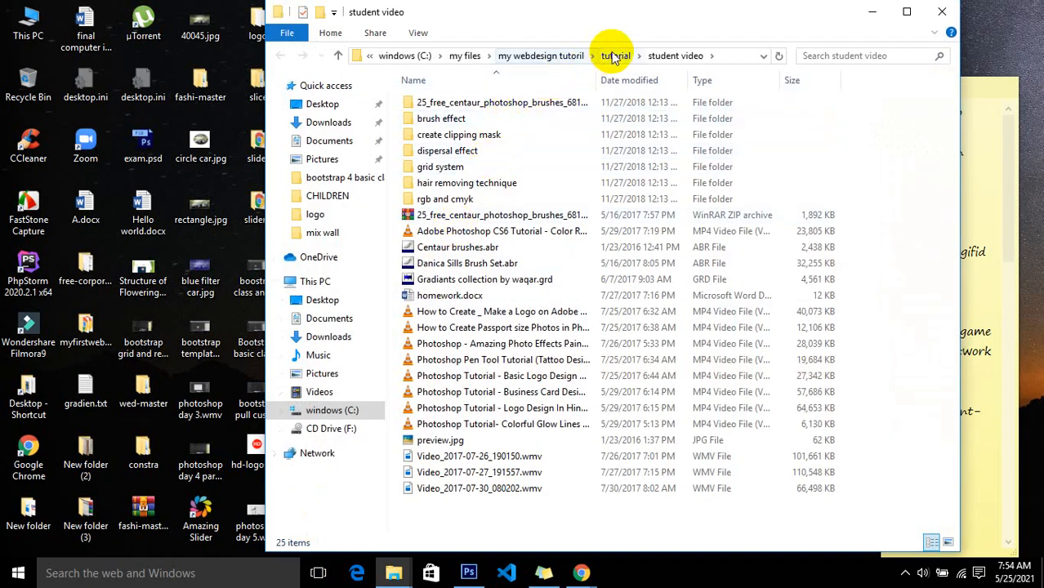
left_click(612, 55)
double_click(470, 231)
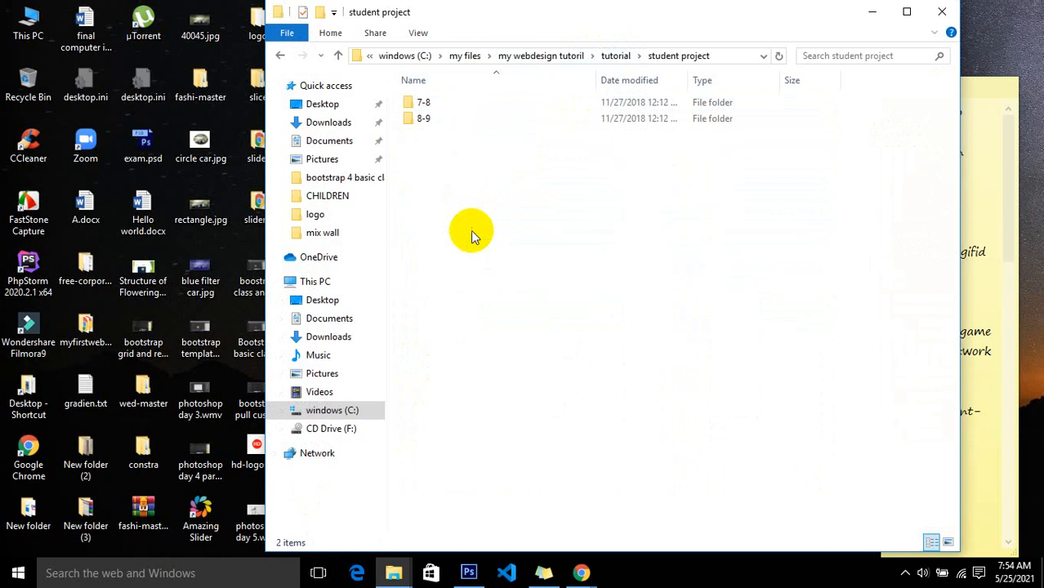
- Check two students' project folders inside 8-9 and return to the student project folder
double_click(452, 120)
double_click(454, 121)
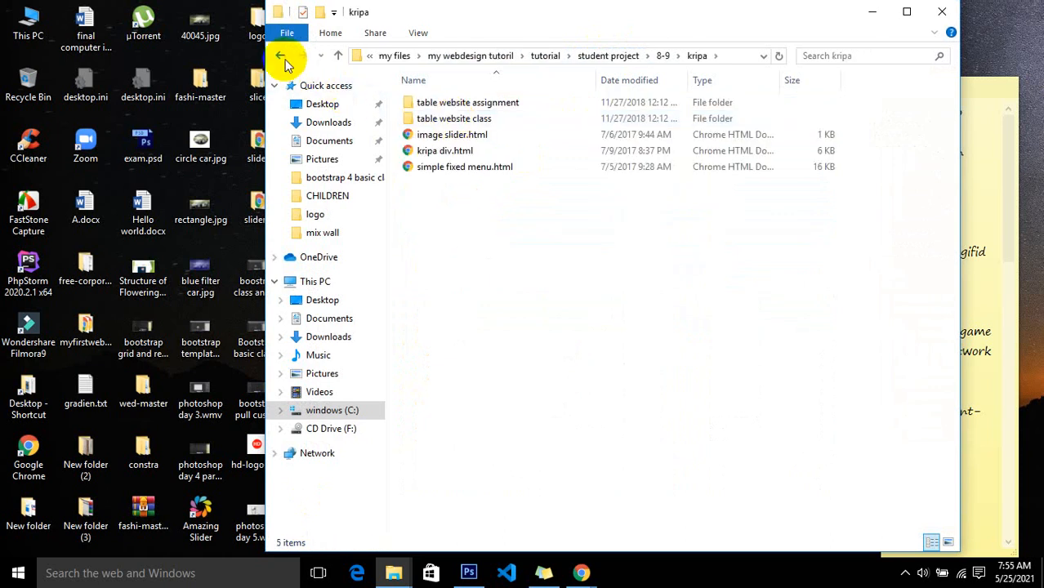
left_click(284, 62)
double_click(457, 102)
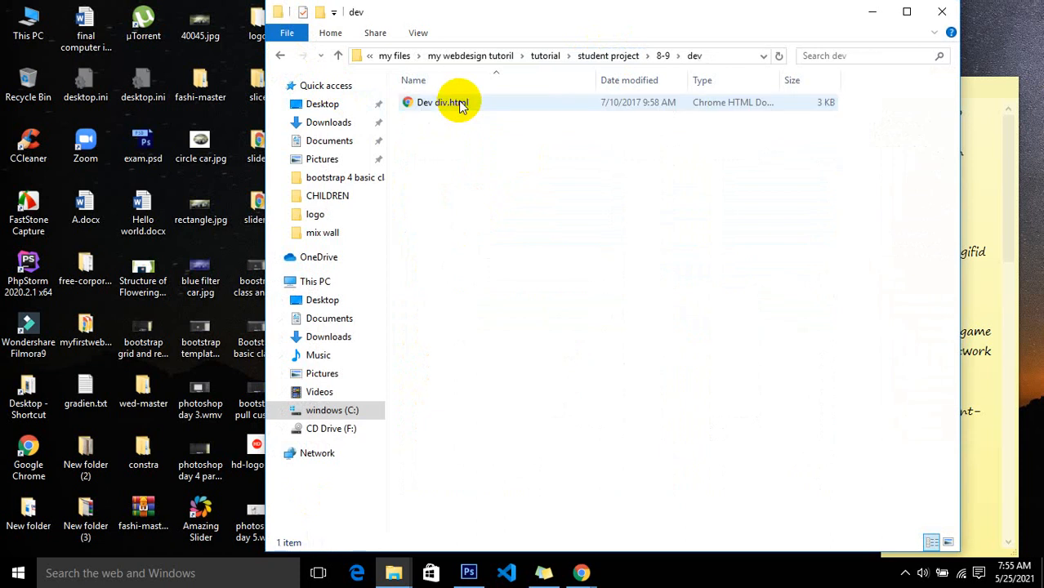
left_click(280, 59)
left_click(280, 59)
- Open the first student's homework folder in 7-8 and check its basic website, buisness card and magnetic lasso subfolders
double_click(426, 103)
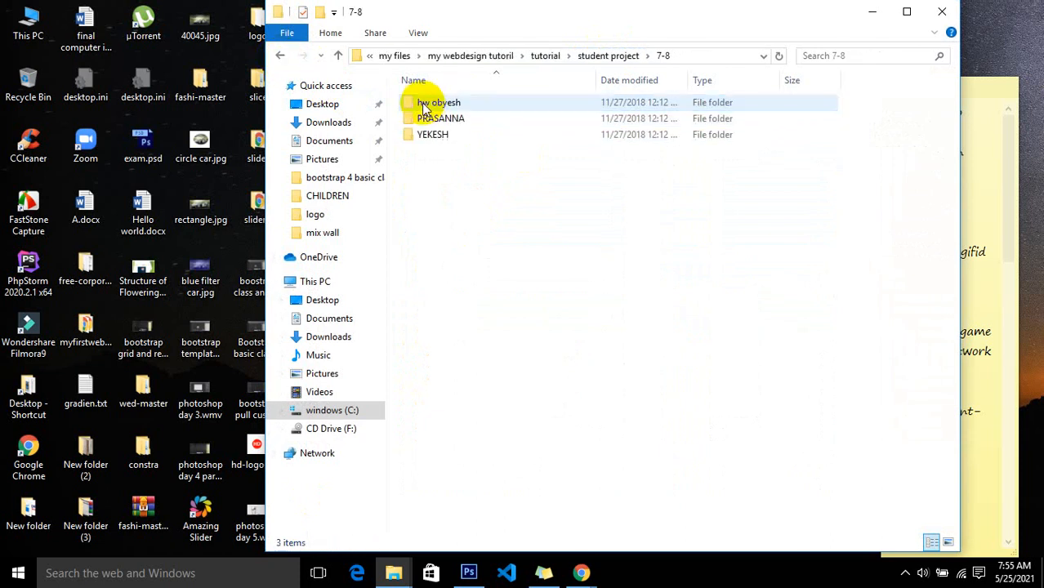
double_click(425, 104)
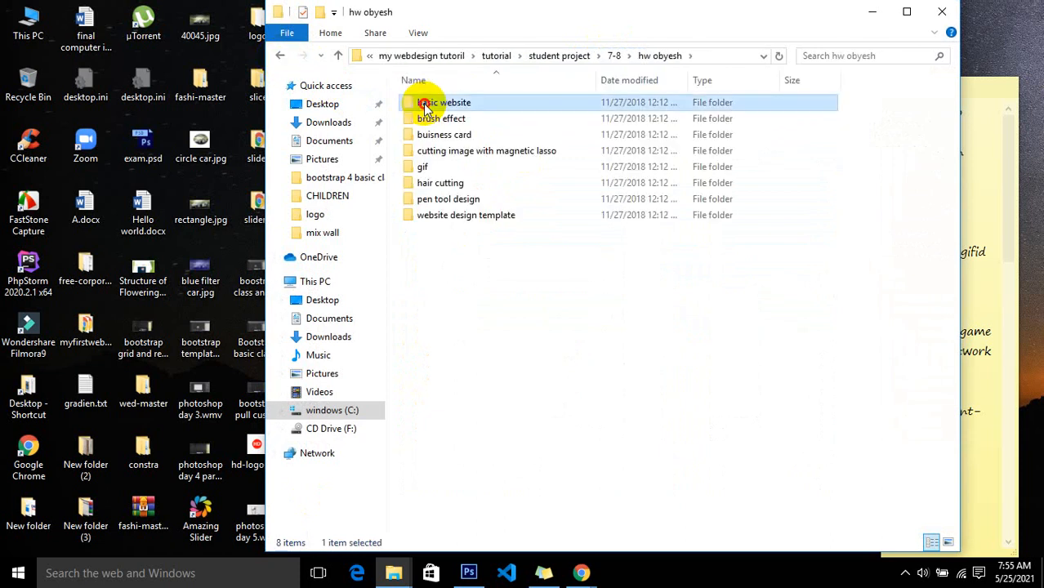
double_click(425, 104)
left_click(280, 56)
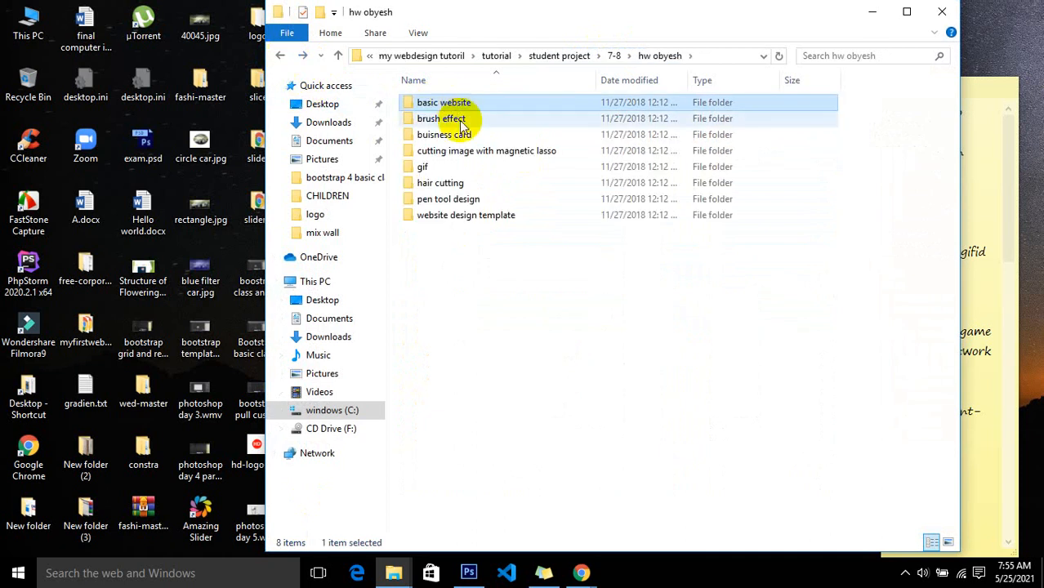
double_click(464, 135)
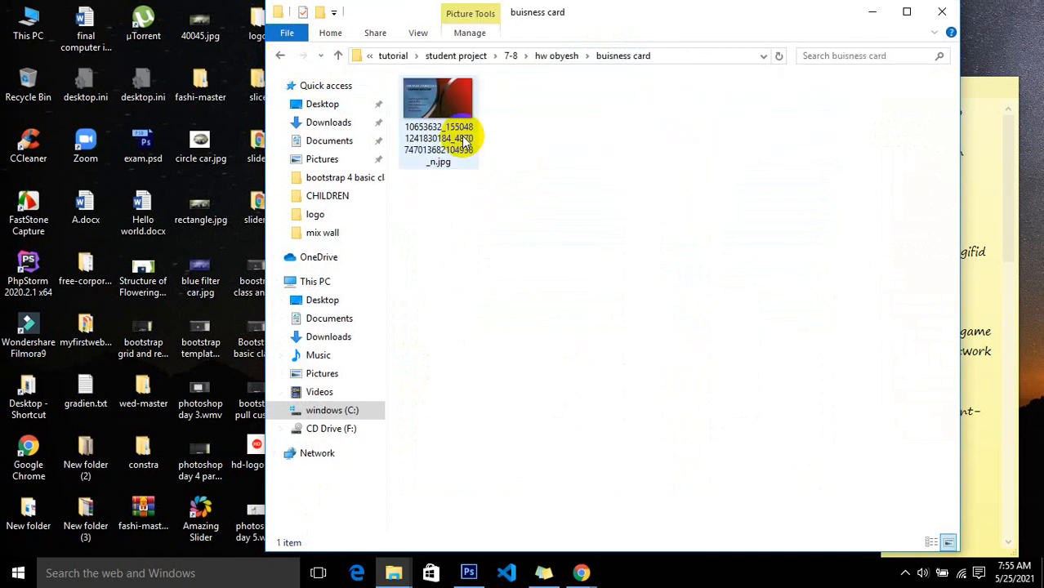
left_click(281, 56)
double_click(445, 151)
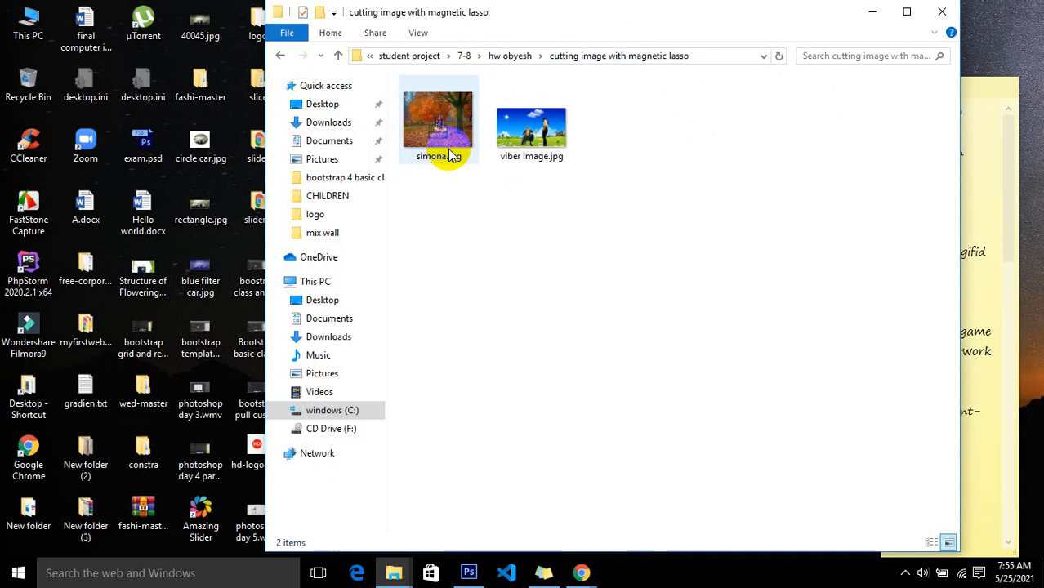
left_click(281, 56)
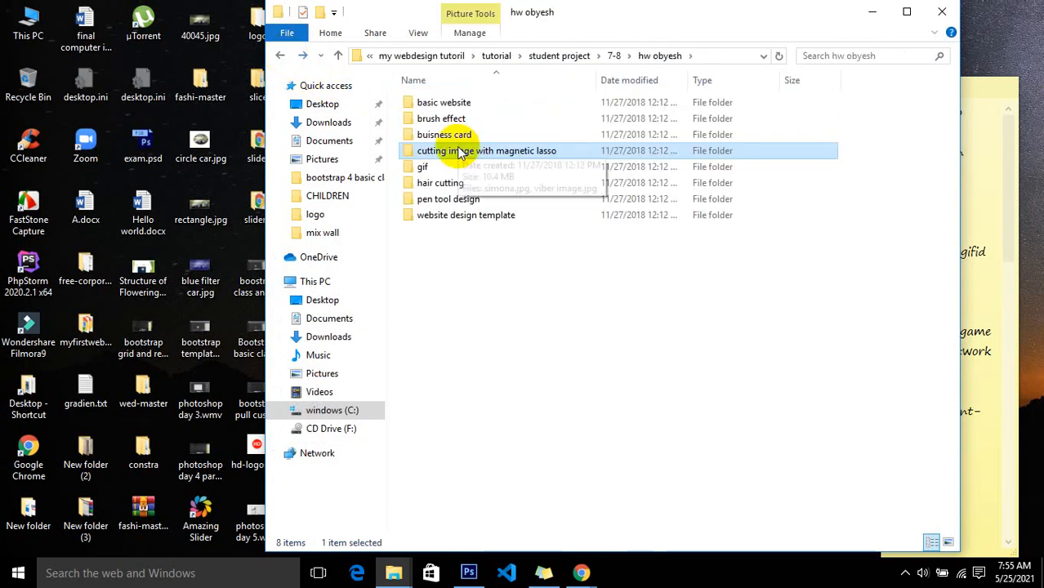
- View viber image.jpg from the cutting image with magnetic lasso folder, close it and return to the homework folder
double_click(461, 152)
left_click(525, 120)
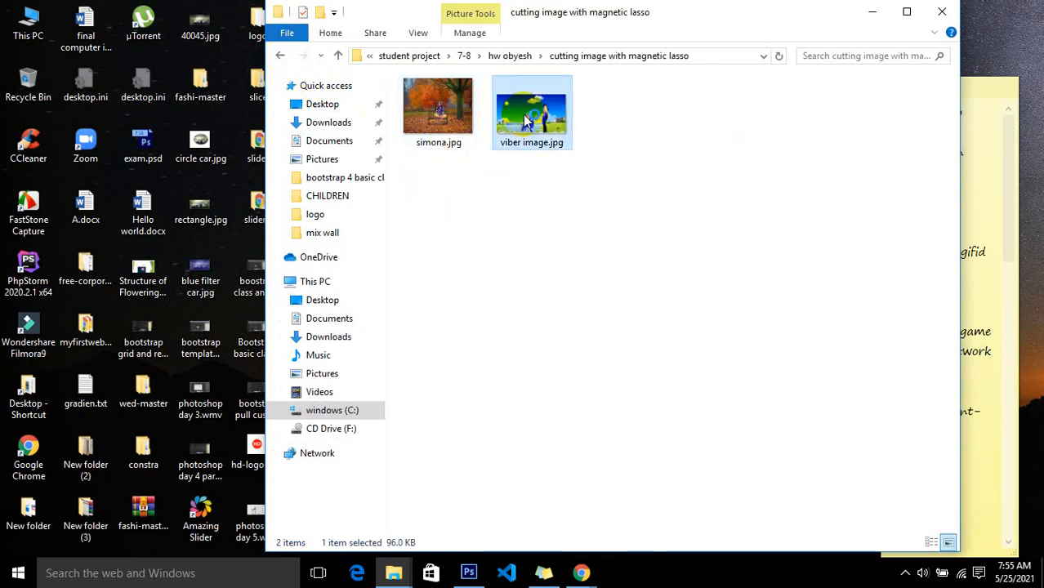
double_click(527, 121)
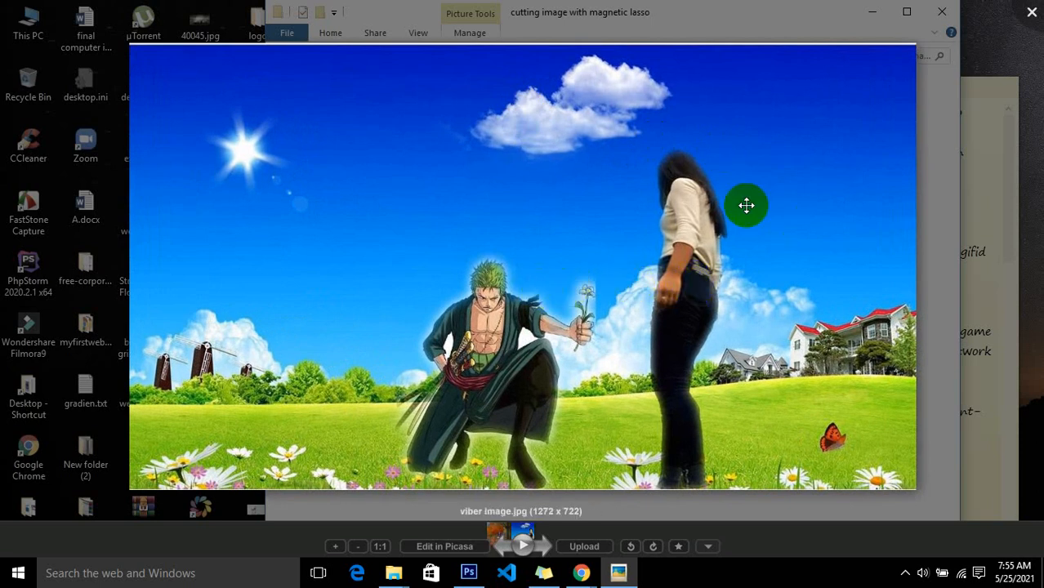
left_click(668, 310)
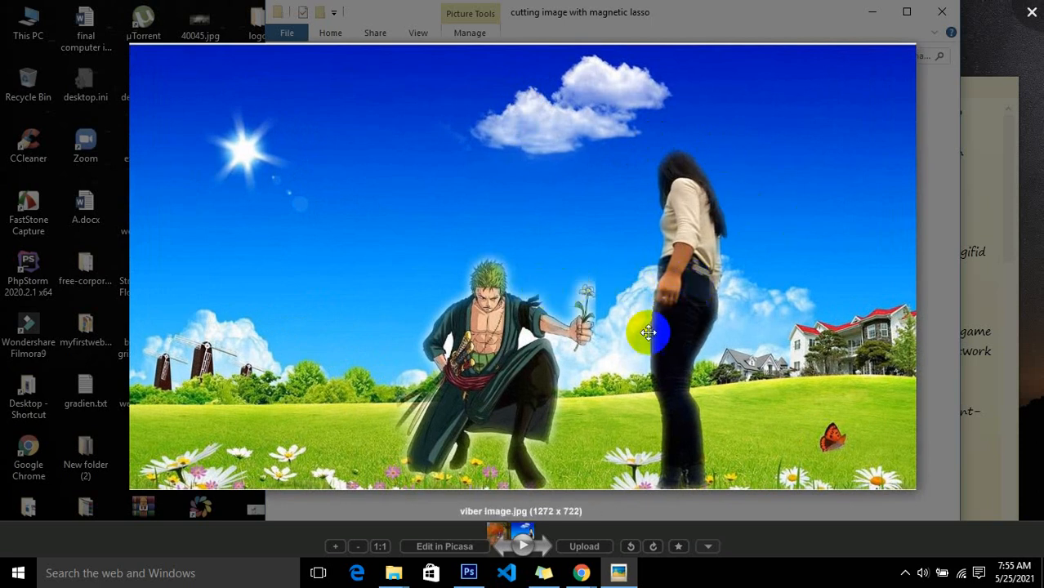
left_click(1031, 11)
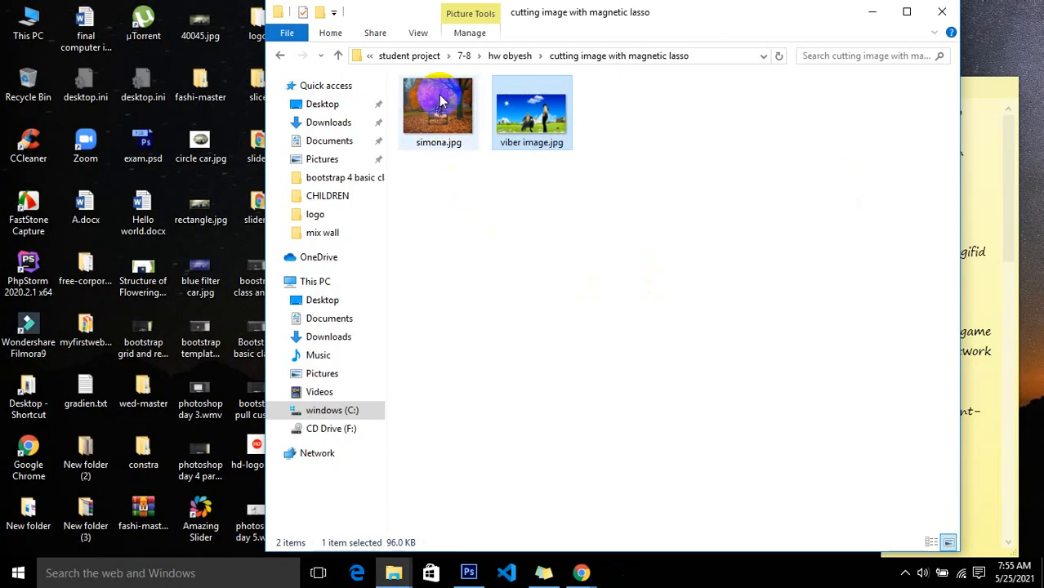
left_click(277, 59)
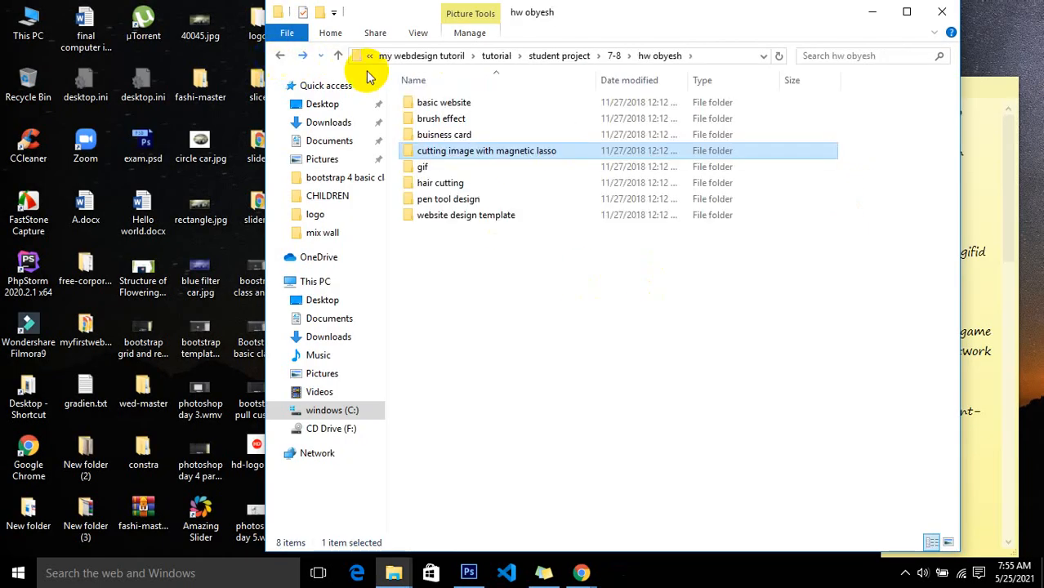
- Play streetfisght.gif from the gif folder in the Chrome browser, replacing the YouTube results, and return to the folder
double_click(437, 169)
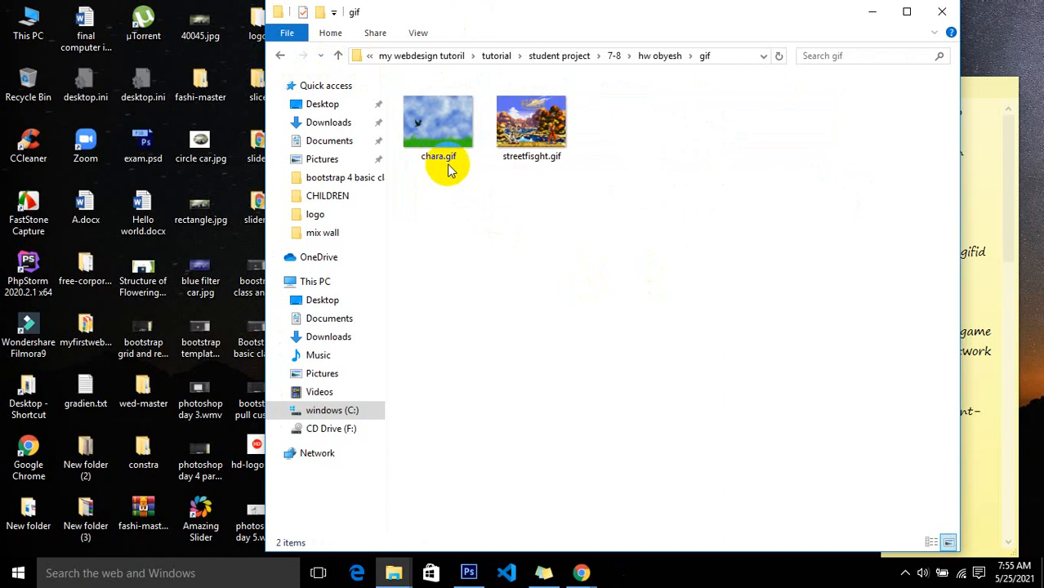
left_click(539, 145)
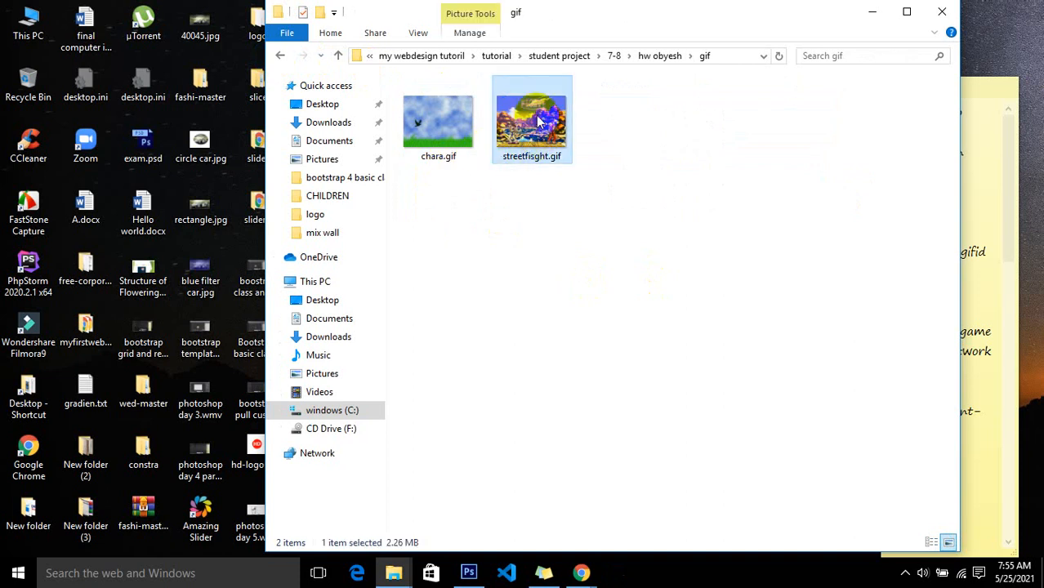
left_click_drag(540, 121, 296, 51)
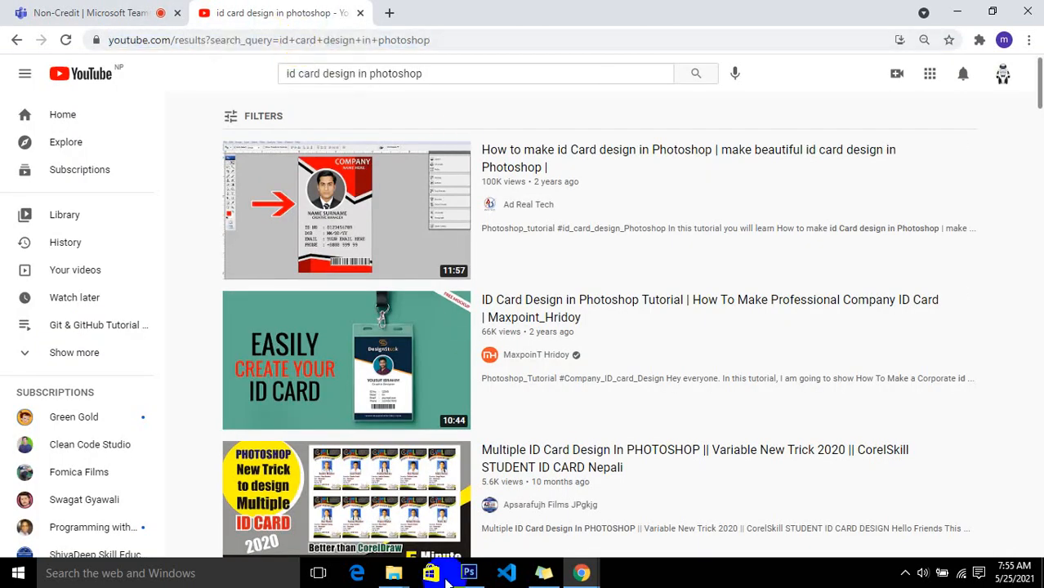
left_click(394, 573)
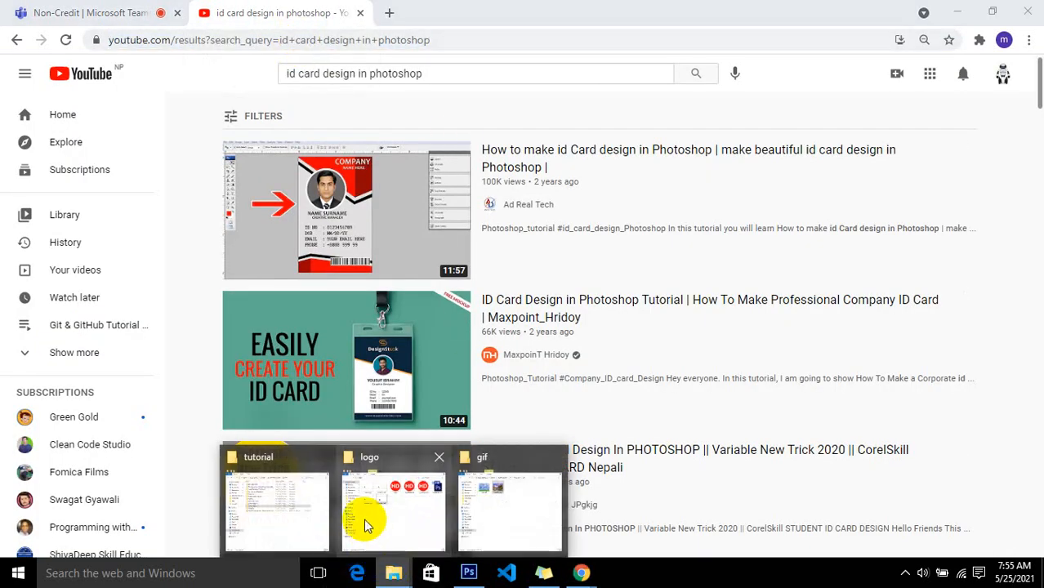
left_click(482, 502)
left_click_drag(529, 135, 402, 41)
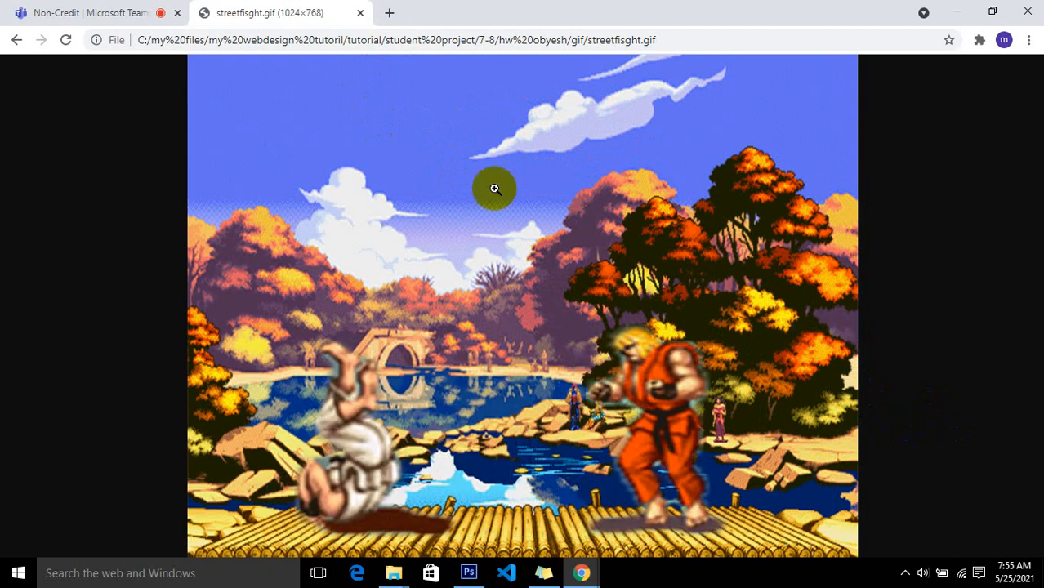
left_click(957, 11)
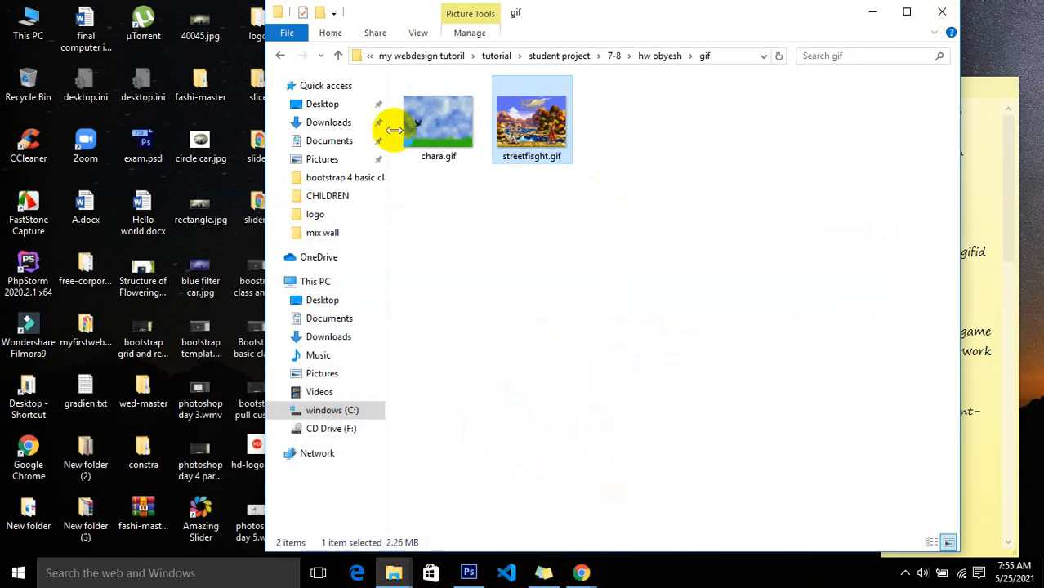
- Play chara.gif from the gif folder in Chrome and minimize the browser
left_click_drag(423, 114, 455, 203)
left_click_drag(538, 535, 486, 39)
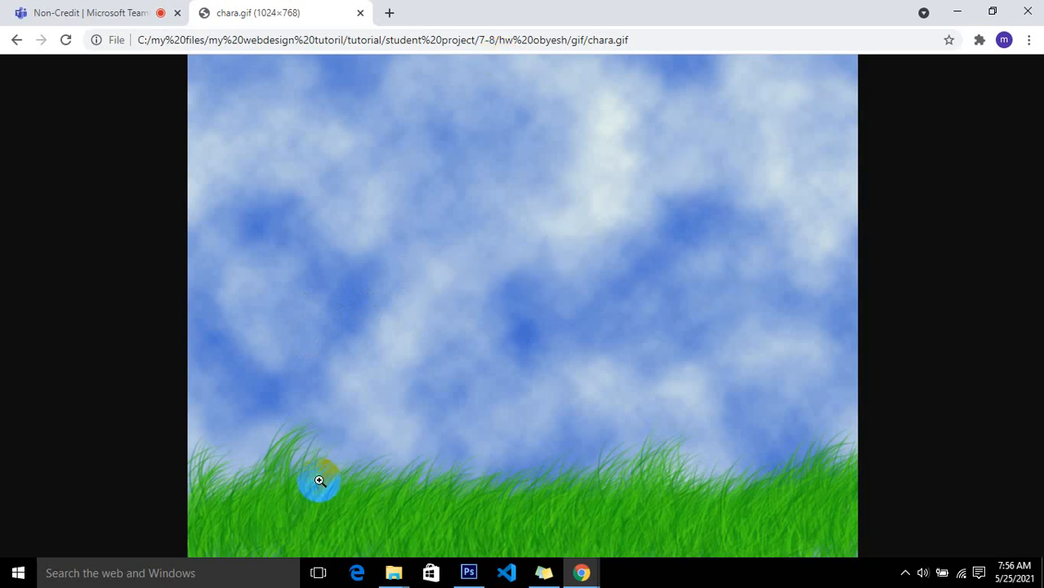
left_click(964, 16)
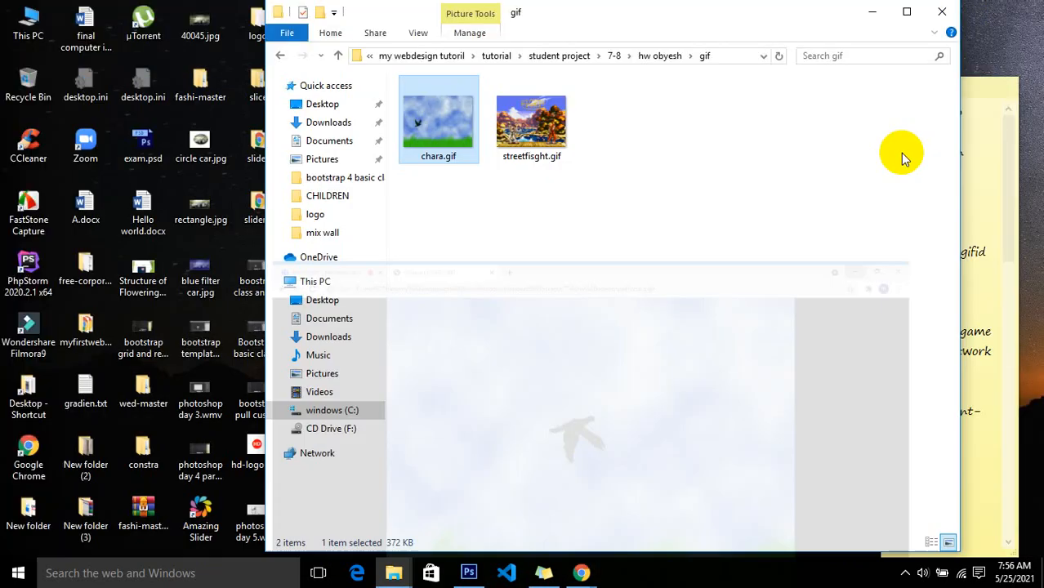
- Check the homework's magnetic lasso, hair cutting and website design template folders, and return to the 7-8 folder
left_click(280, 55)
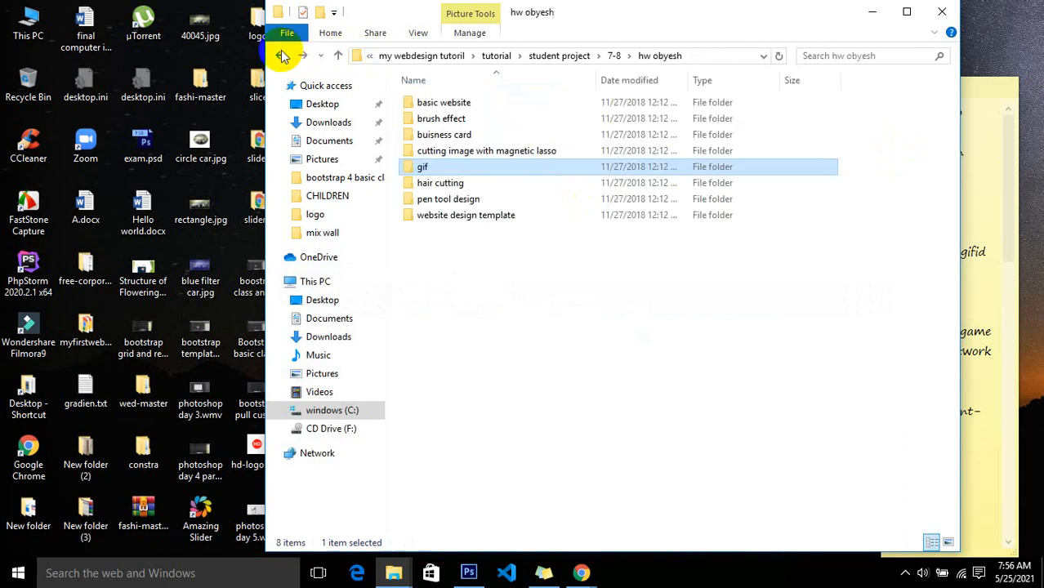
double_click(484, 150)
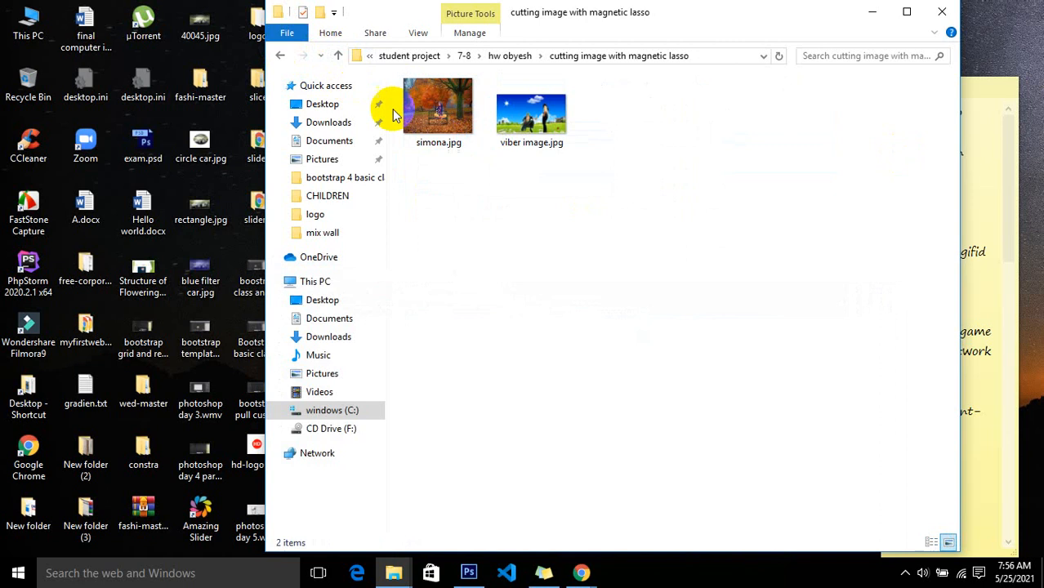
left_click(280, 56)
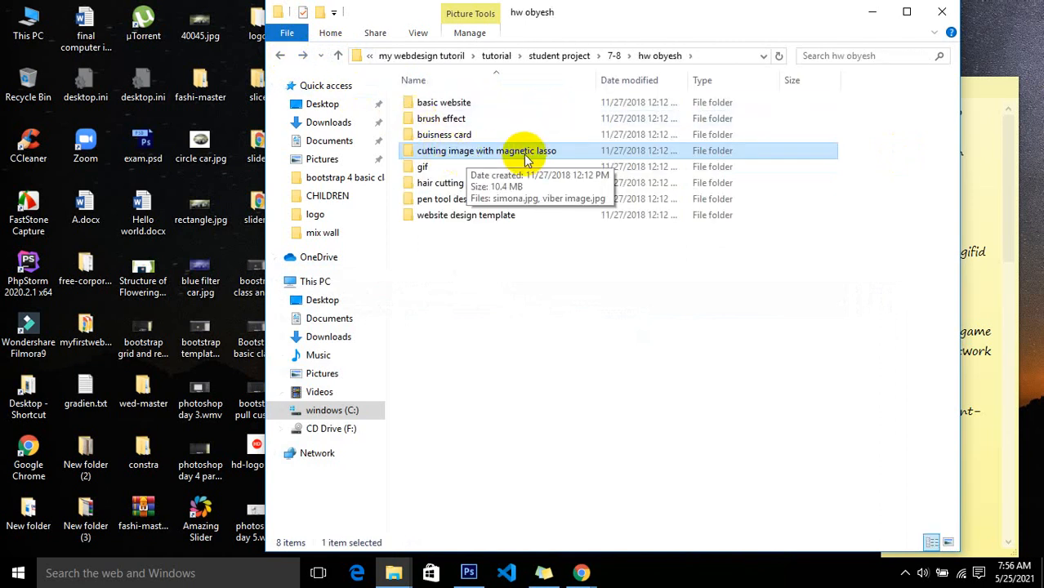
double_click(433, 183)
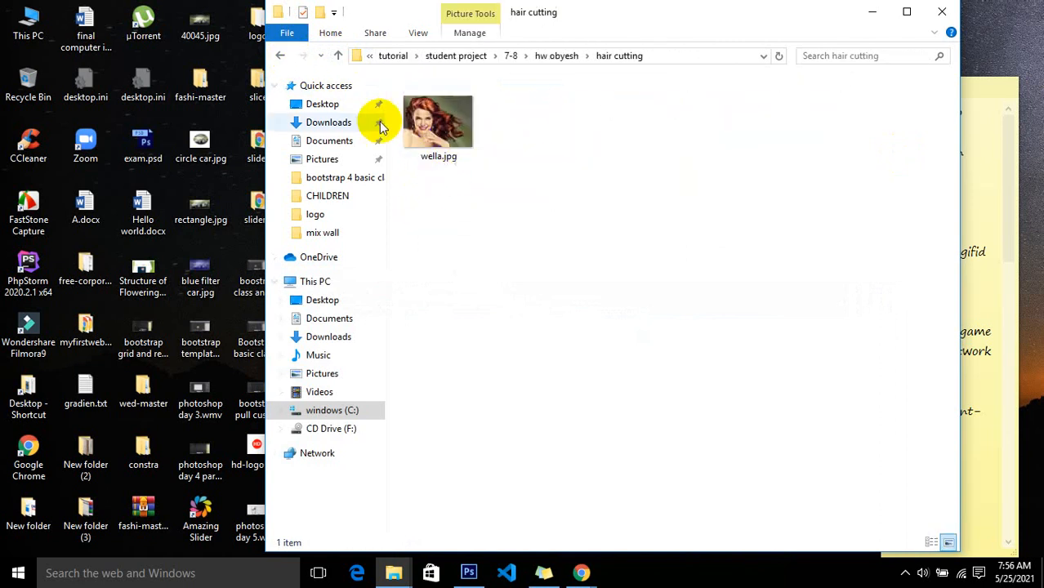
left_click(281, 55)
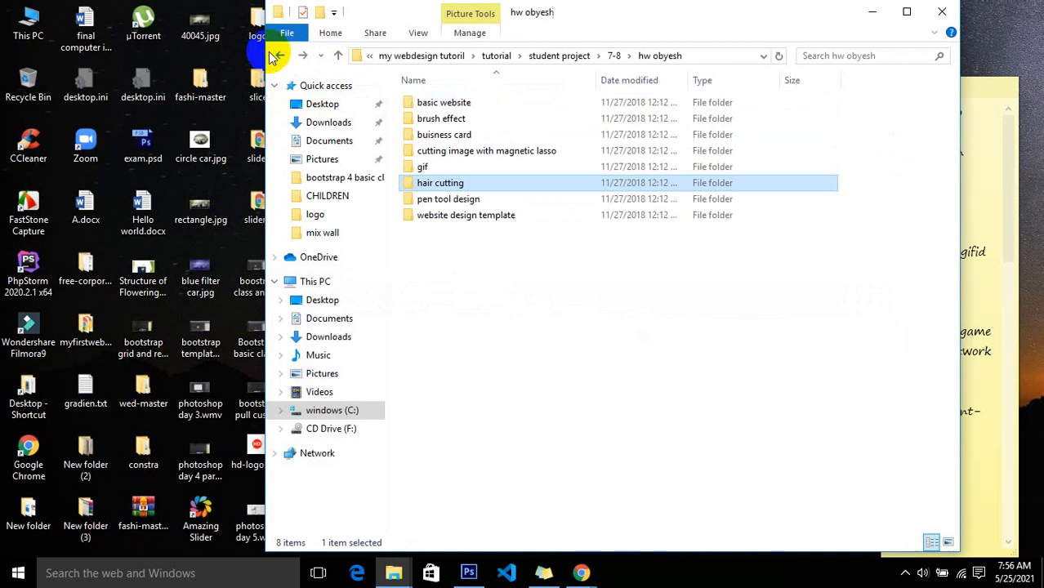
double_click(437, 215)
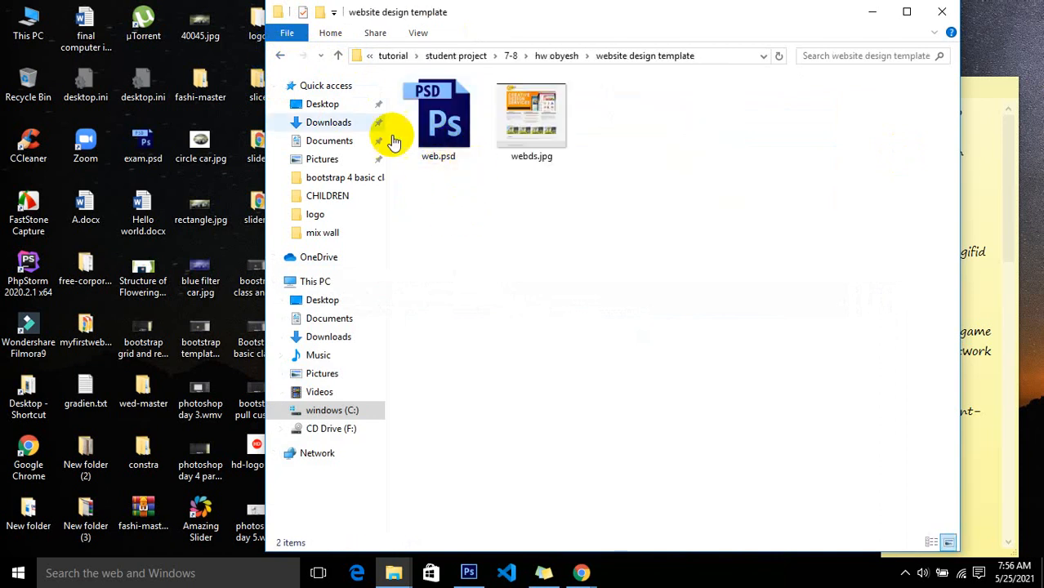
left_click(280, 56)
left_click(280, 56)
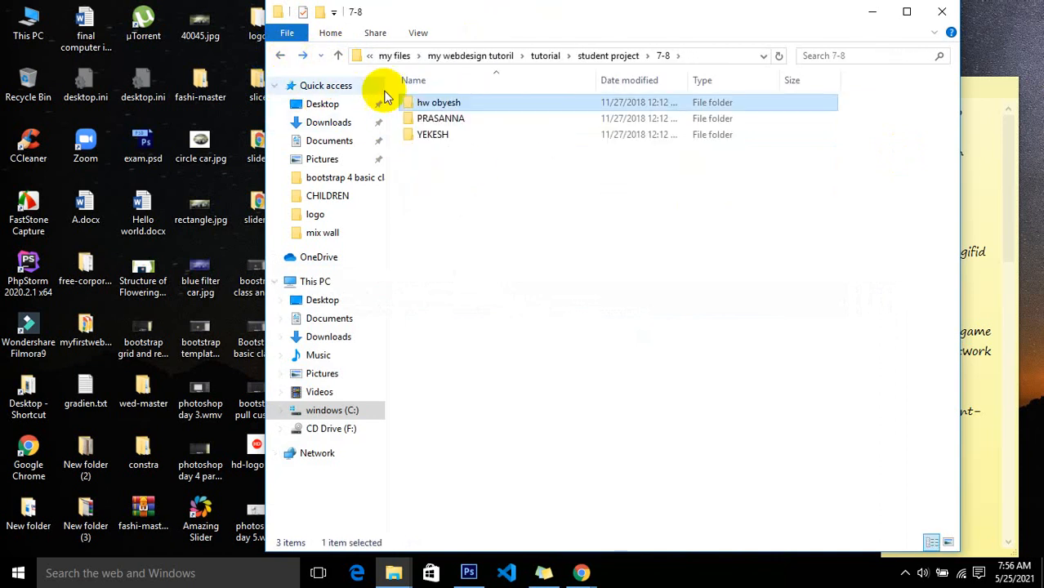
- Open the business card folder of the second student in 7-8, try to view business card designing.png, and return to the student's folder
double_click(447, 119)
left_click(452, 123)
double_click(451, 122)
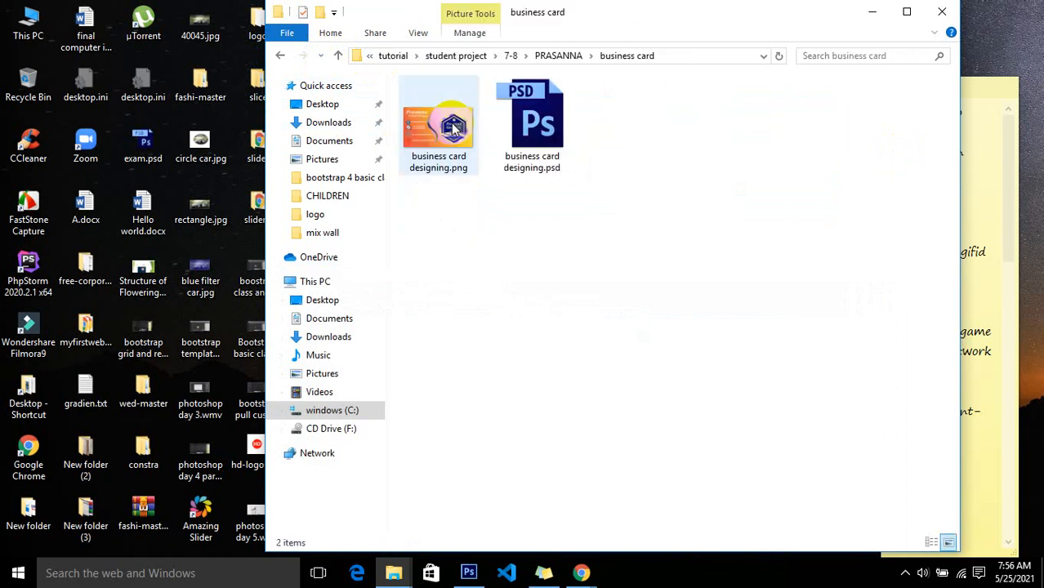
left_click(433, 135)
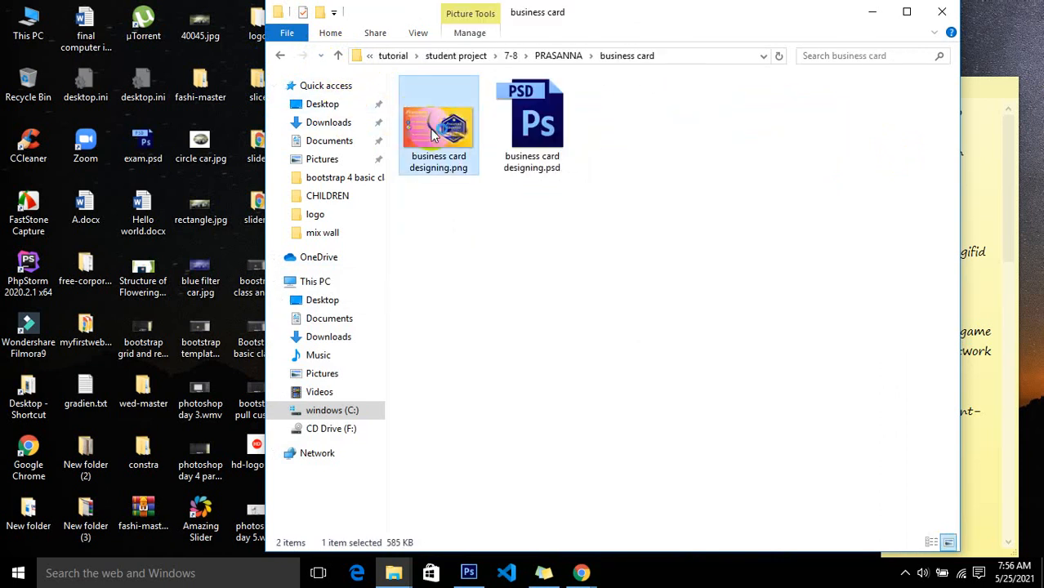
double_click(433, 134)
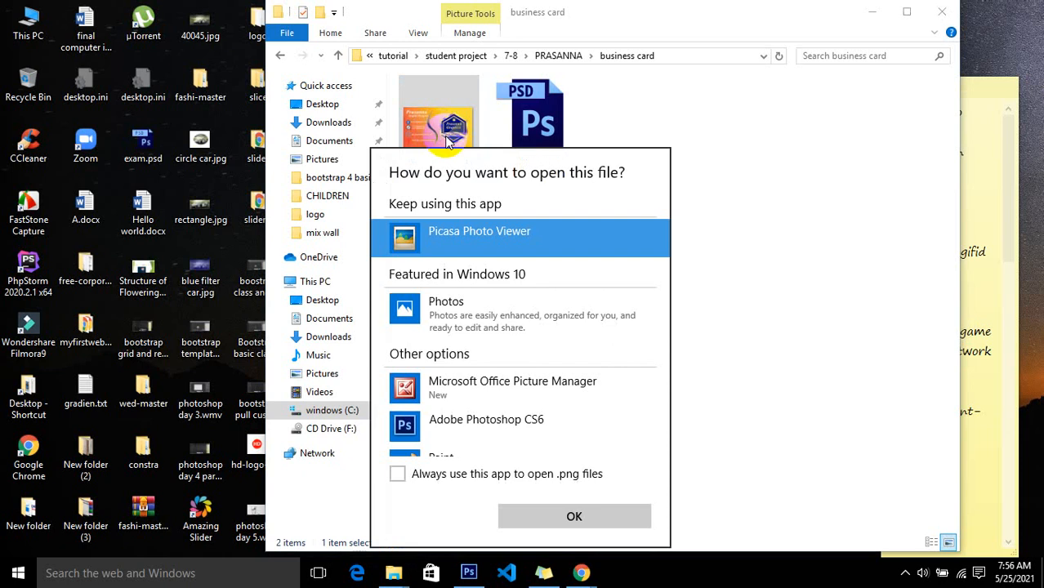
left_click(719, 167)
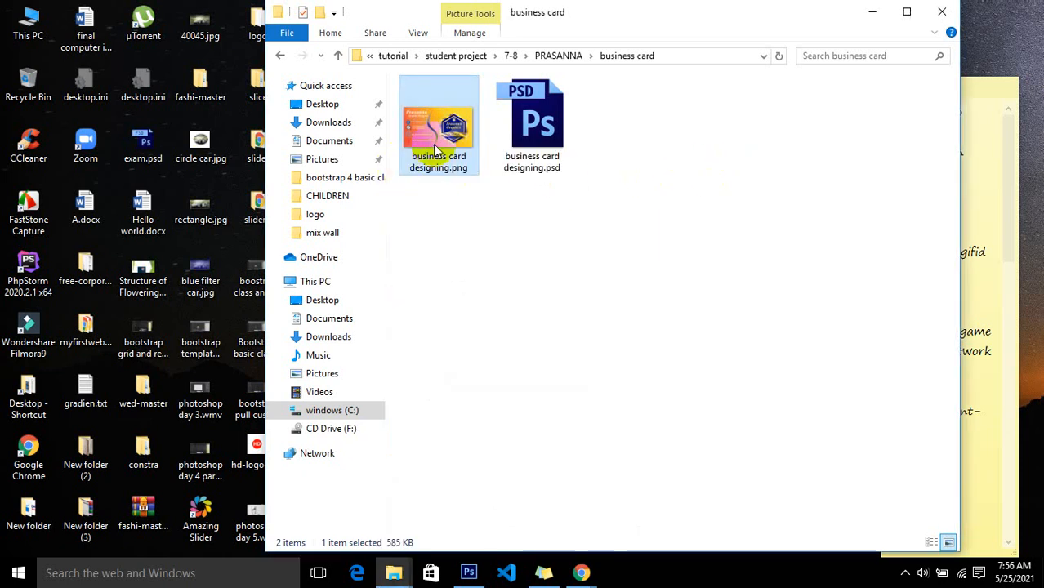
left_click(539, 143)
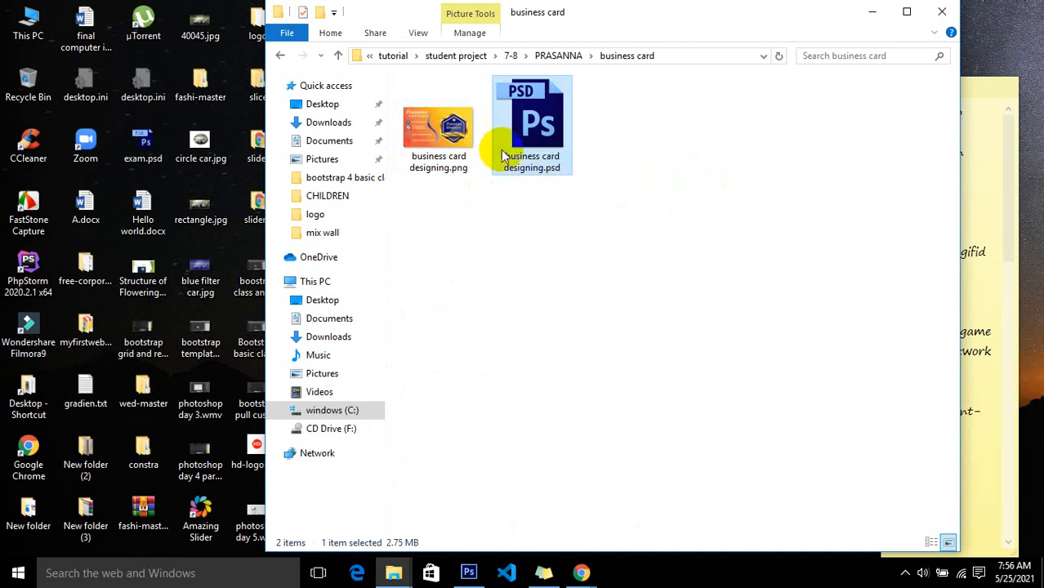
left_click(280, 57)
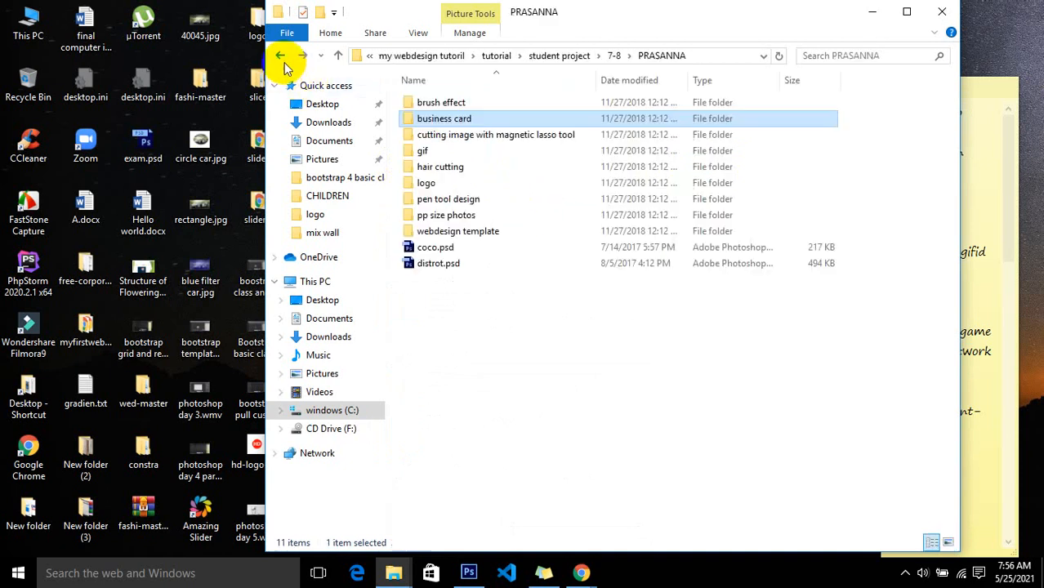
- Look through the student's hair cutting and pen tool design folders and return to the student's folder
double_click(449, 167)
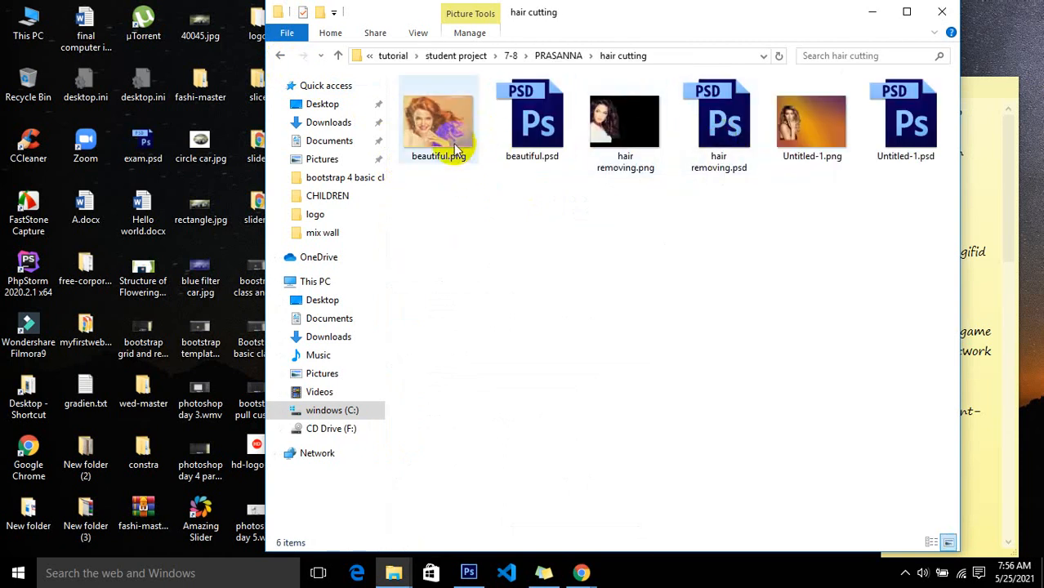
left_click(457, 150)
left_click(530, 145)
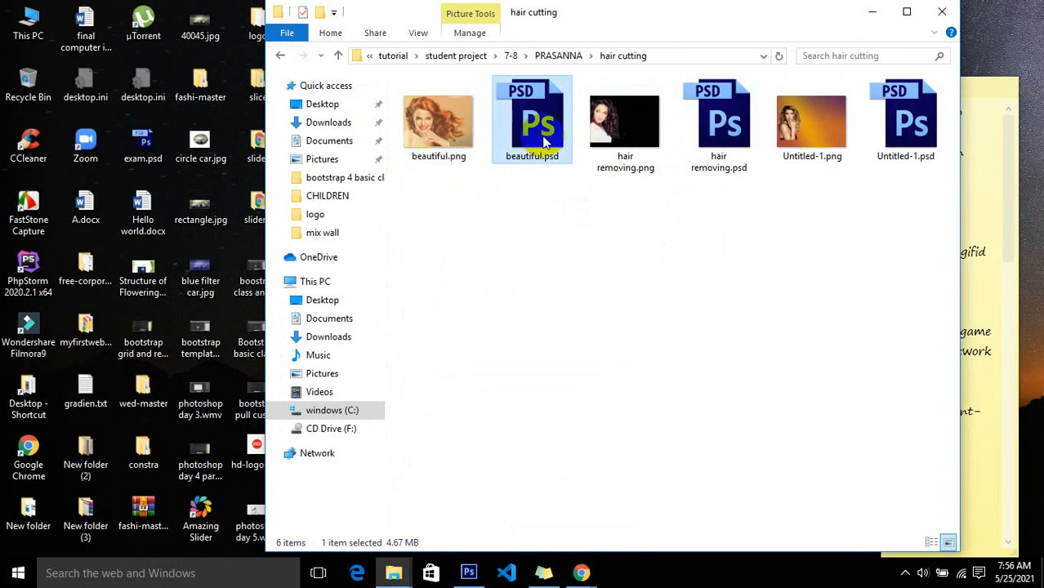
left_click(287, 59)
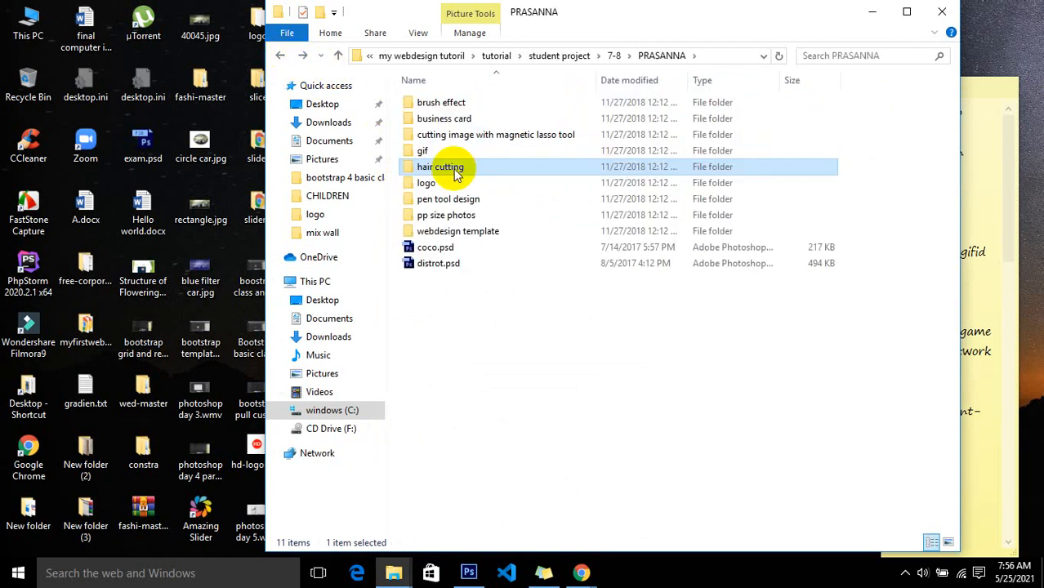
double_click(466, 200)
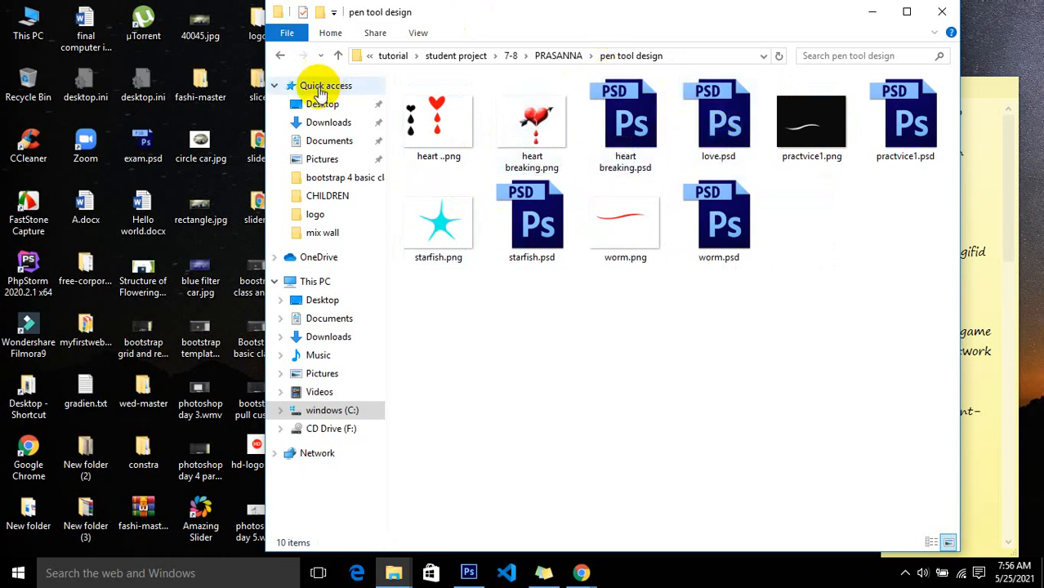
left_click(280, 55)
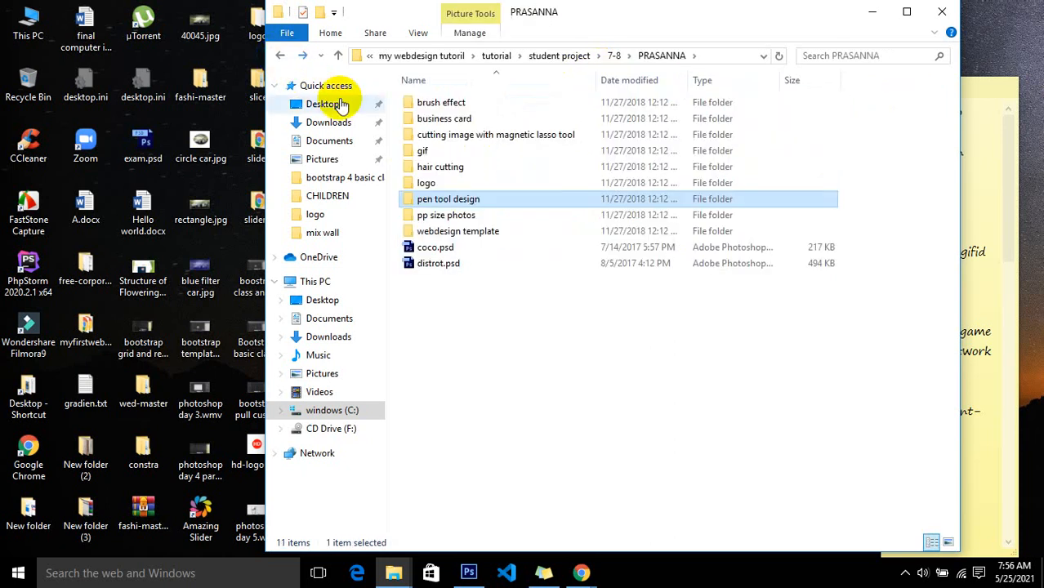
- View ppsize pic.jpg from the pp size photos folder, close it and return to the student's folder
double_click(445, 215)
left_click(441, 147)
double_click(438, 147)
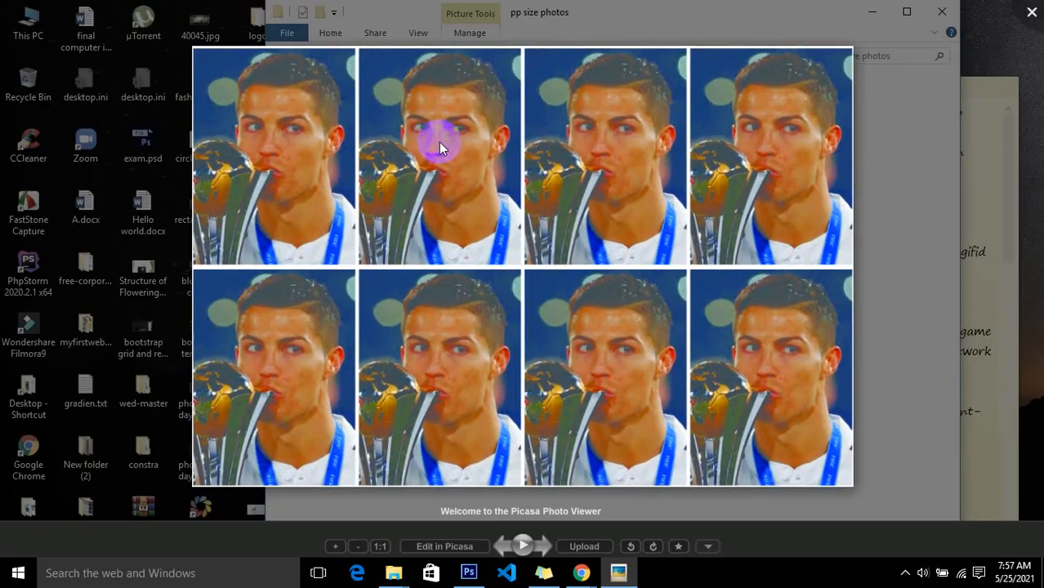
left_click(1027, 13)
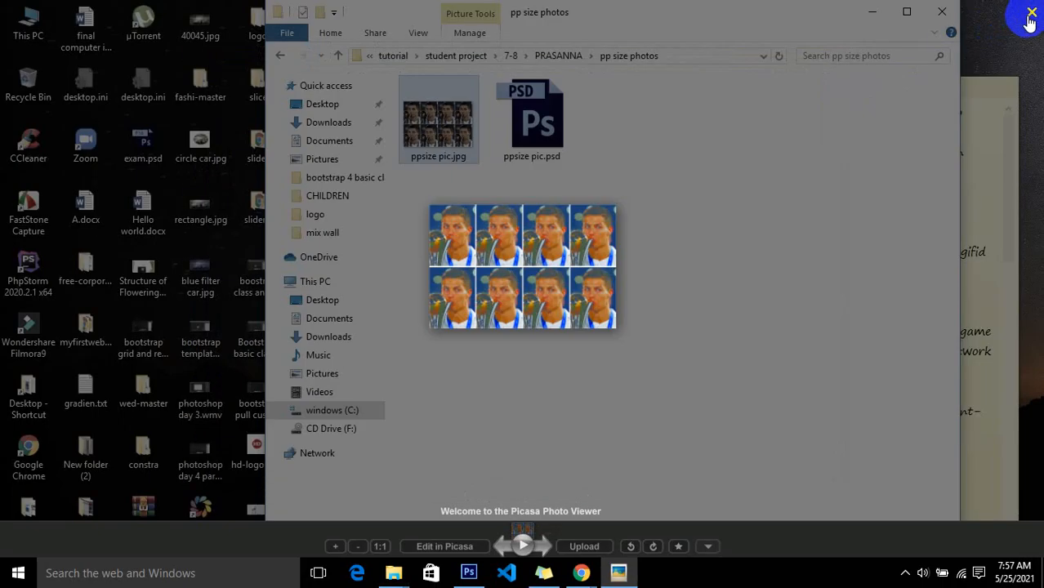
left_click(565, 132)
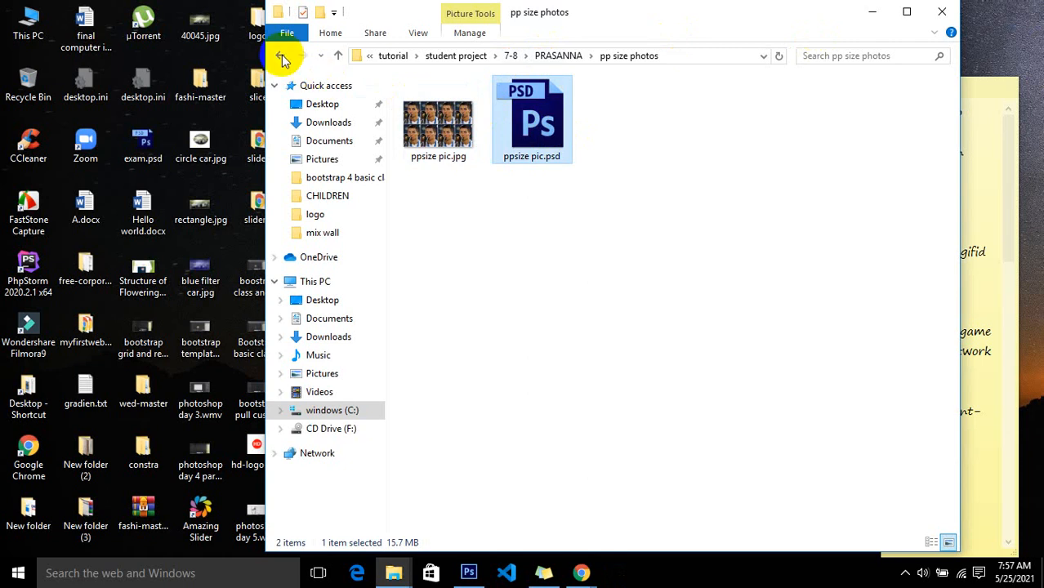
left_click(281, 55)
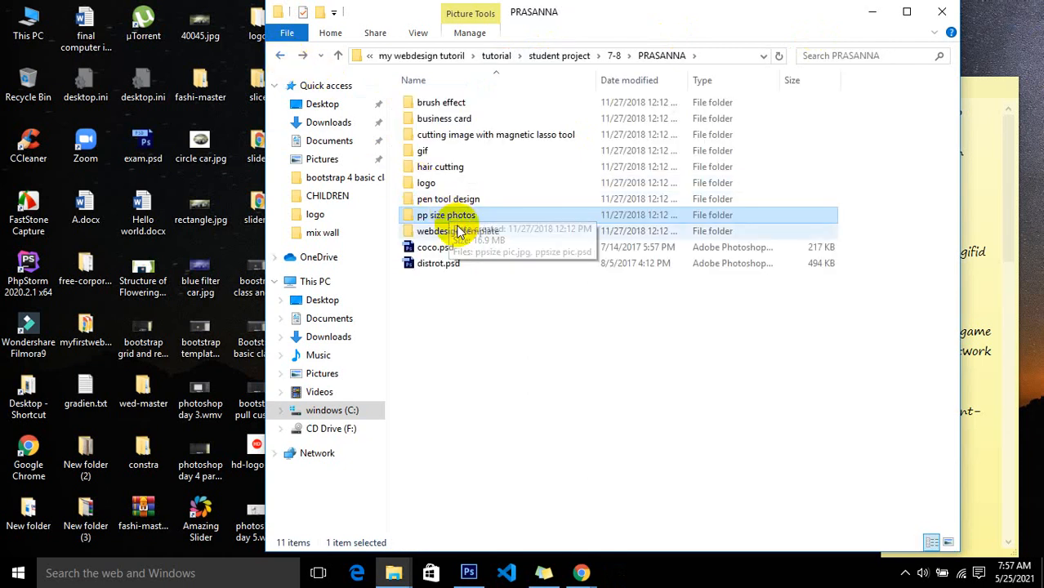
- Check logo.png in the student's logo folder and return to the 7-8 folder
double_click(455, 187)
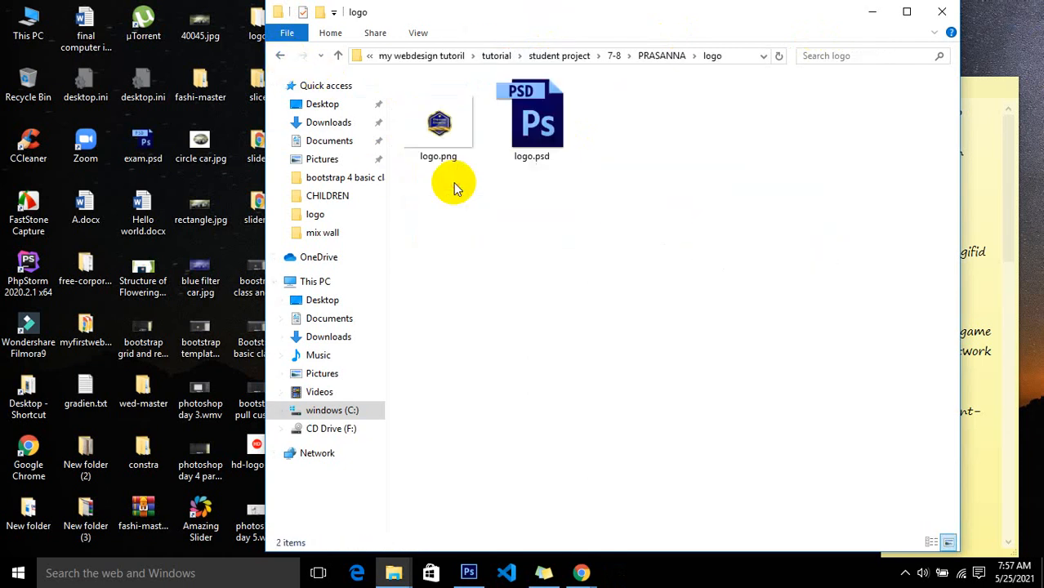
double_click(440, 131)
left_click(472, 124)
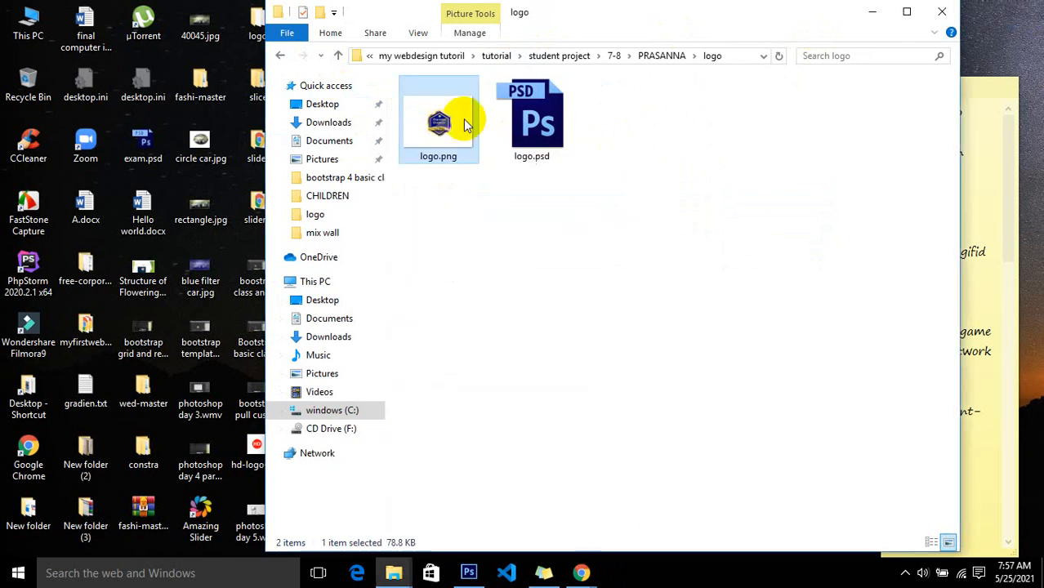
left_click(279, 57)
left_click(279, 55)
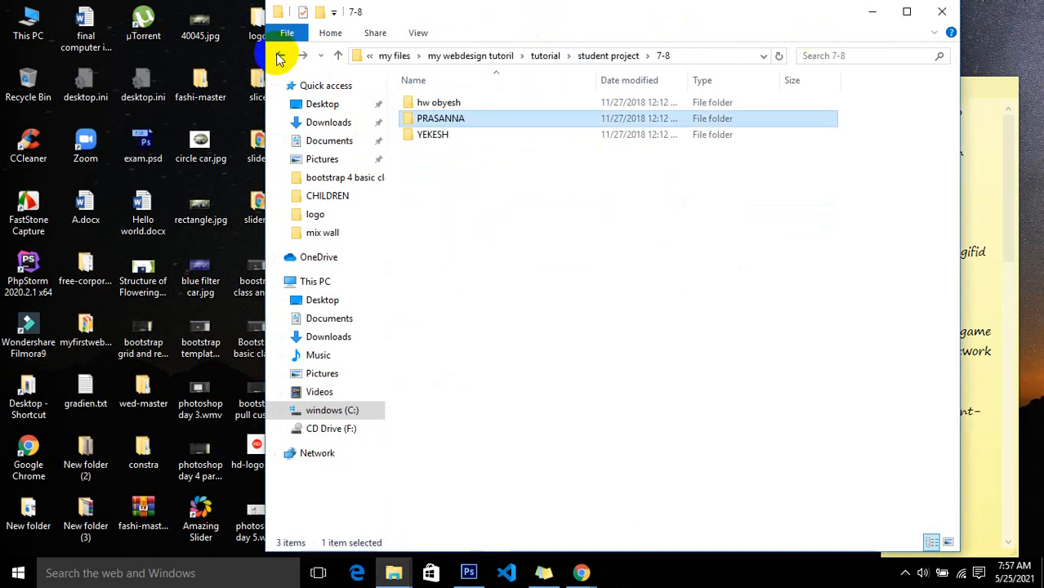
- Check the third student's assingment folder, and go back to the tutorial folder to open html for 7
double_click(460, 134)
double_click(451, 104)
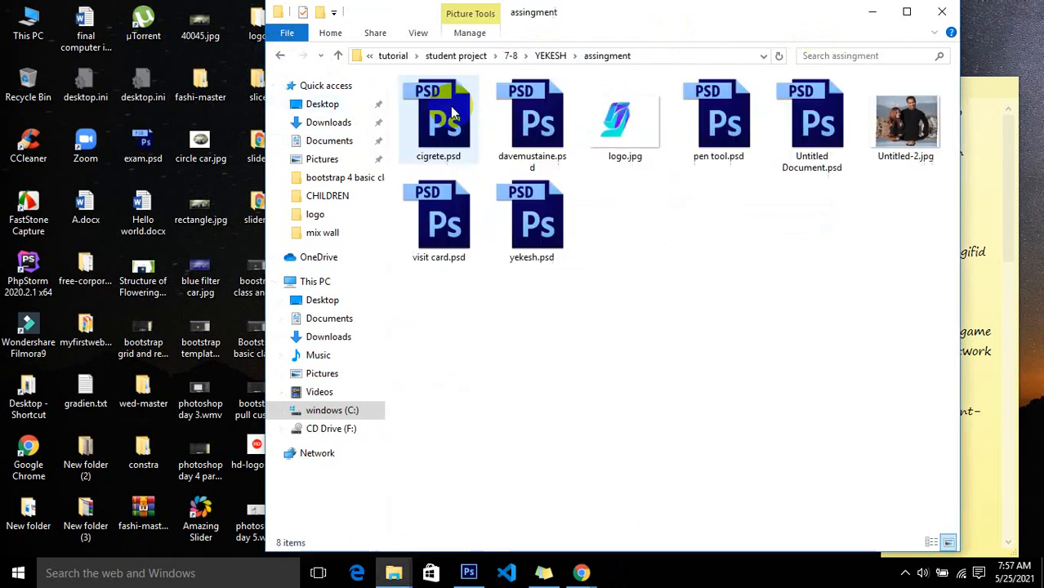
left_click(279, 57)
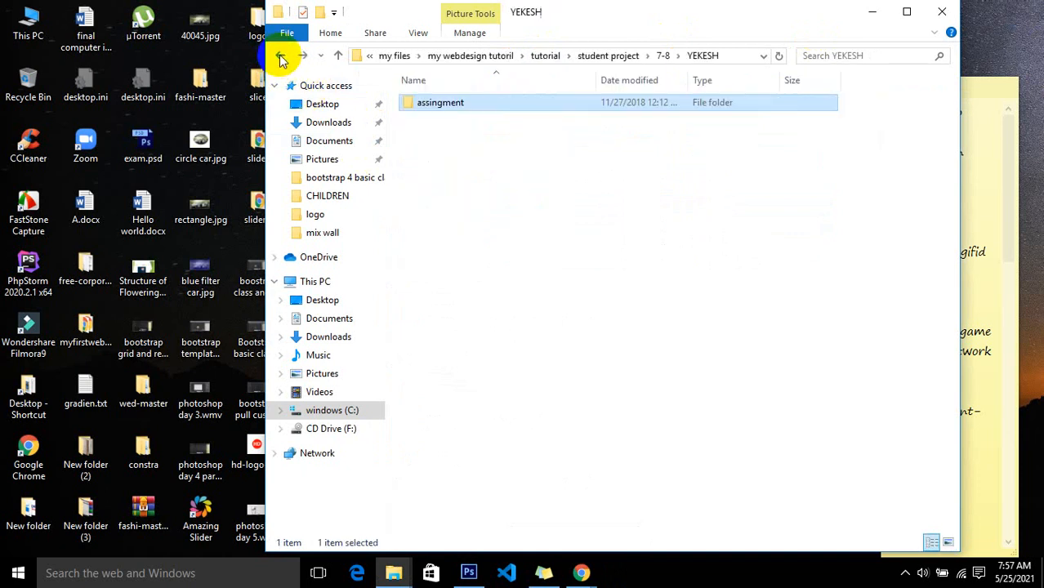
left_click(279, 57)
left_click(279, 57)
left_click(279, 57)
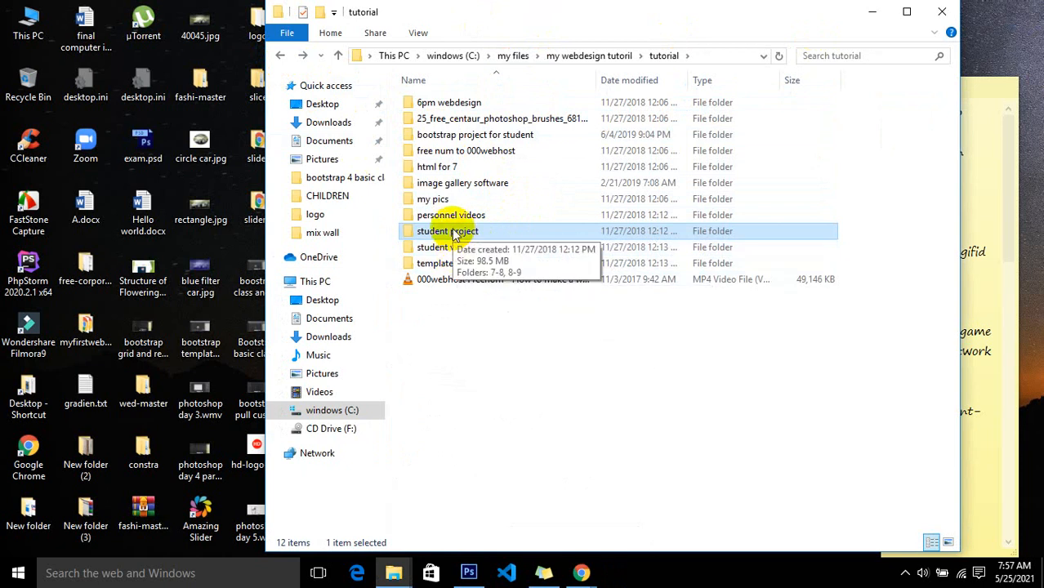
double_click(441, 167)
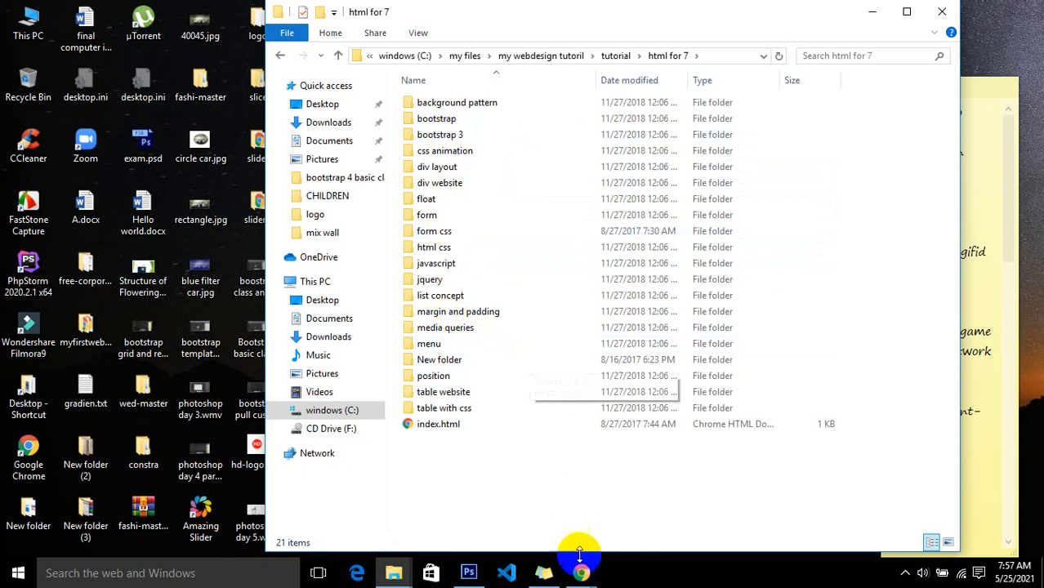
- Switch to Chrome and close the chara.gif tab to return to the Microsoft Teams chat
mouse_move(585, 572)
left_click(558, 527)
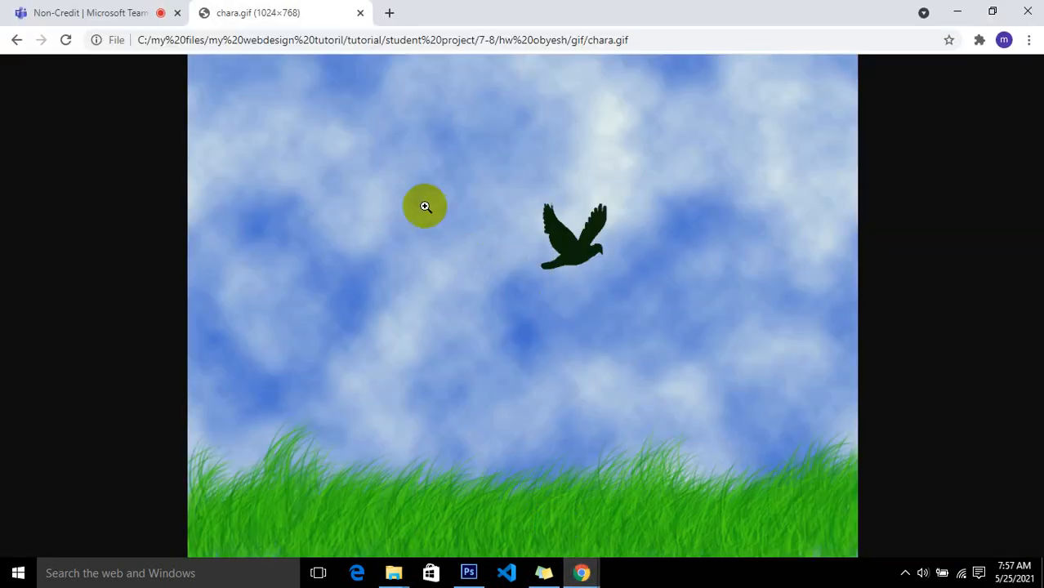
left_click(360, 12)
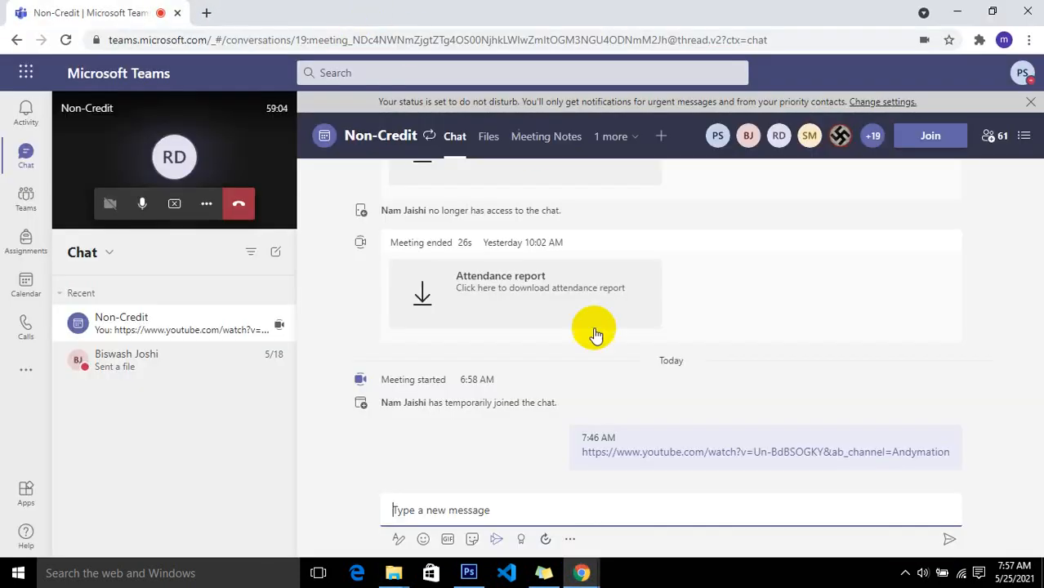